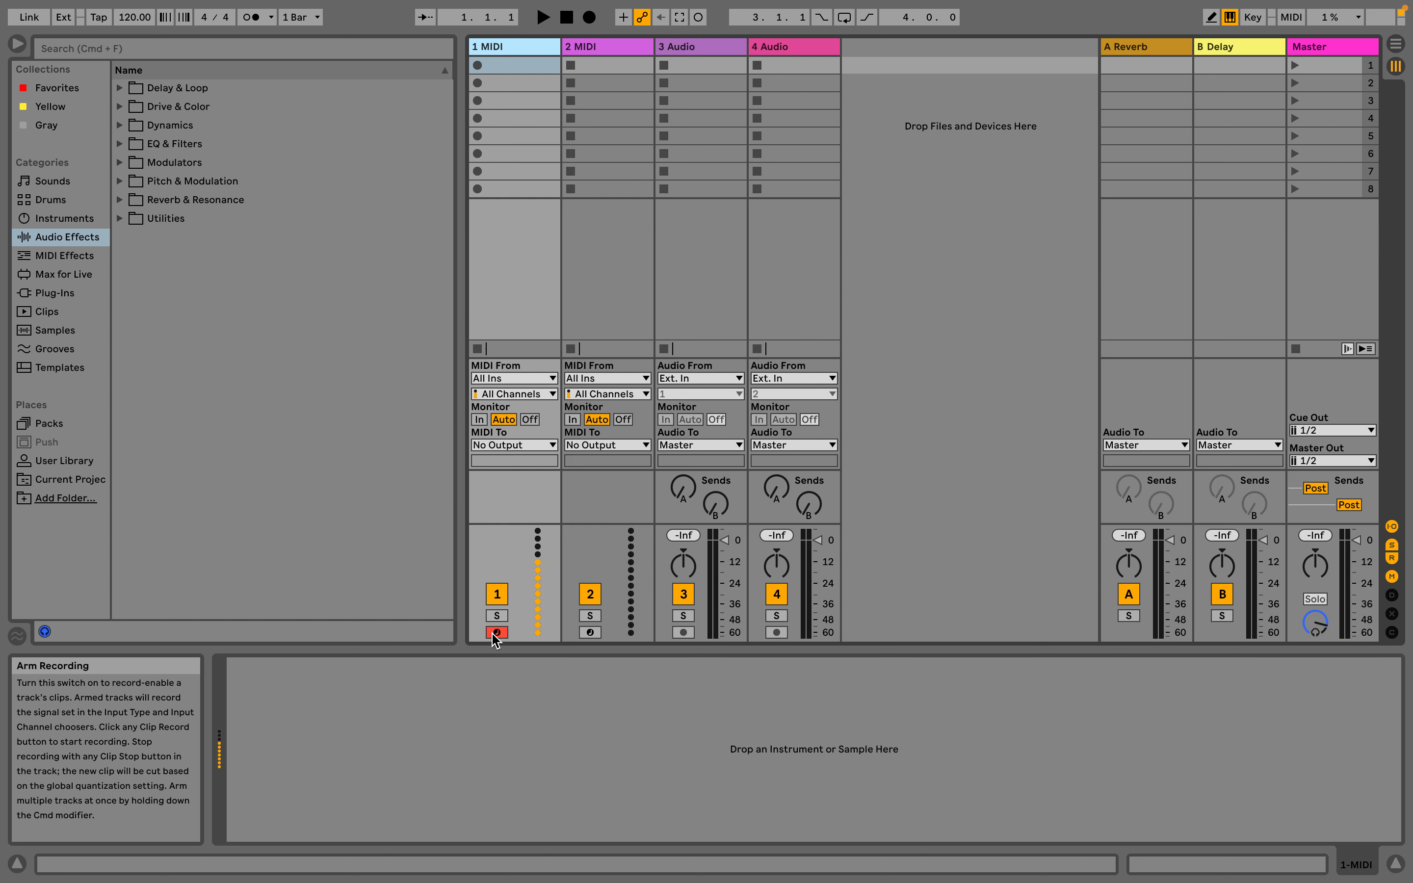
Arm the 2 MIDI track for recording and play test notes with the computer MIDI keyboard
{"action": "left_click", "coordinate": [590, 632]}
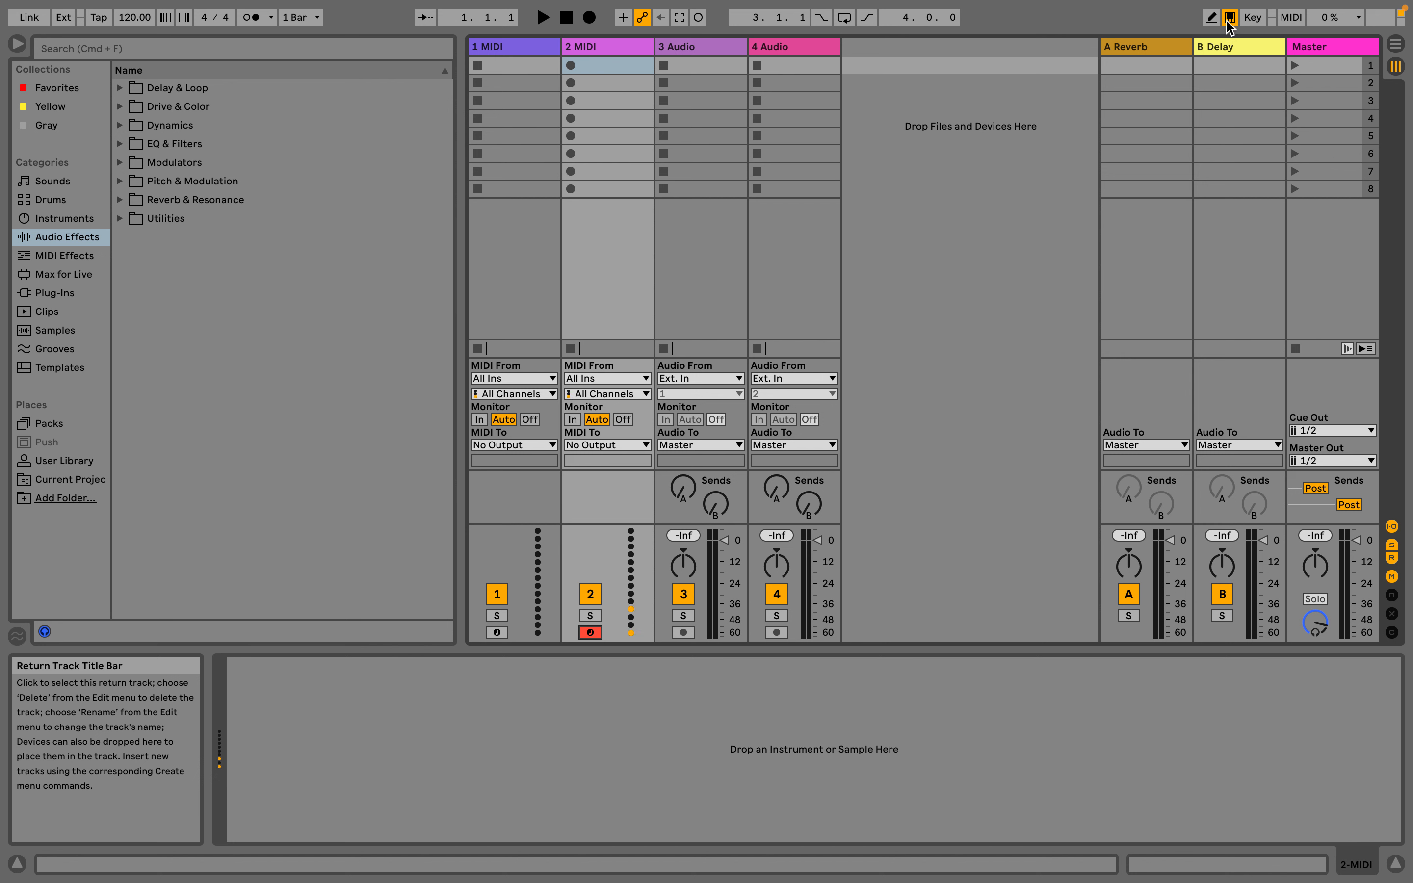
{"action": "key", "text": "a"}
{"action": "key", "text": "a"}
Search the instruments for "organ" and load the Operator preset Organ Basic.adv from Piano & Keys onto the 1 MIDI track
{"action": "left_click", "coordinate": [66, 218]}
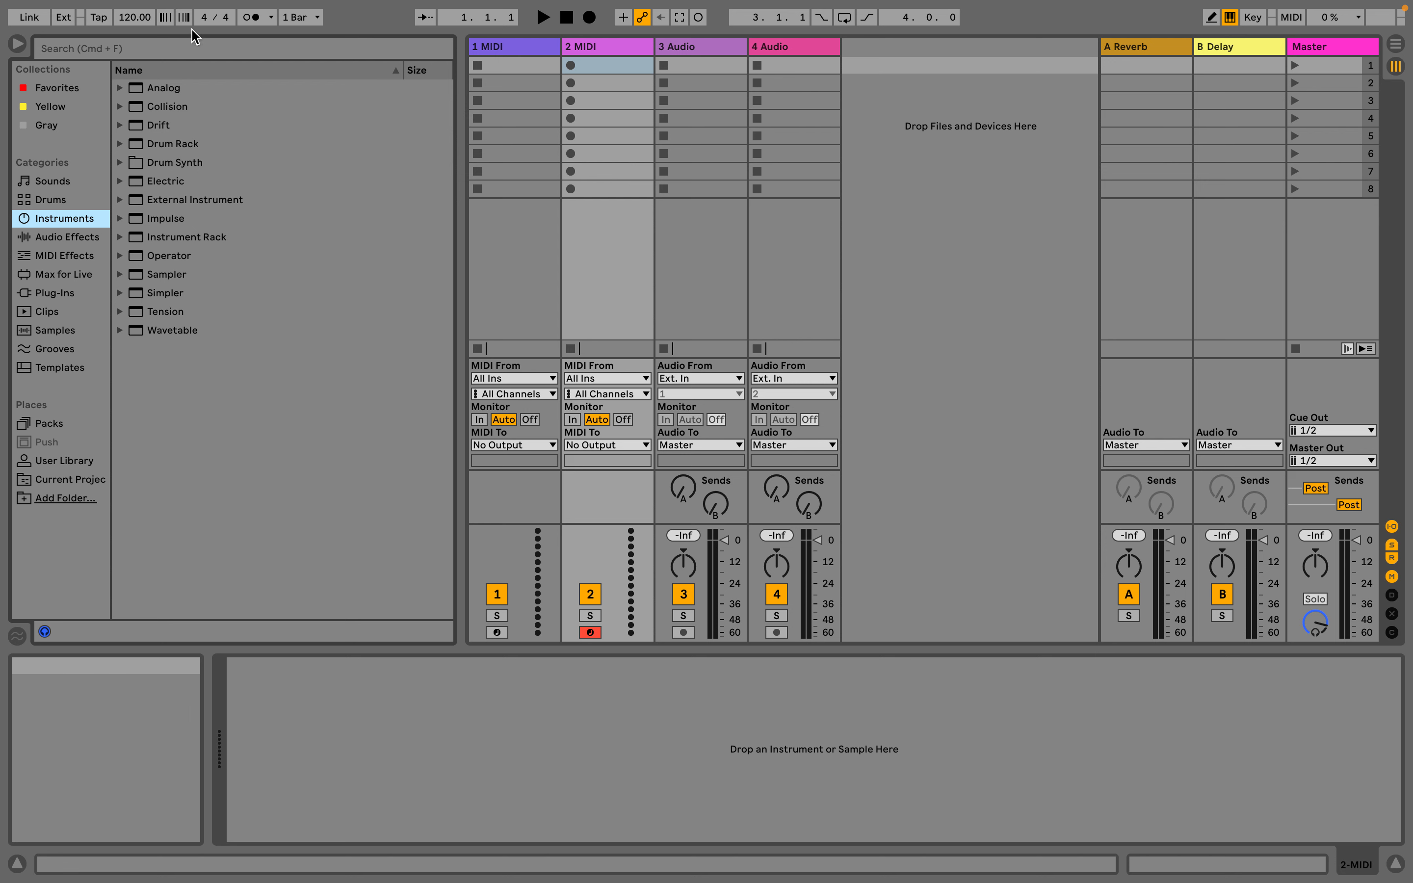
{"action": "left_click", "coordinate": [188, 53]}
{"action": "type", "text": "organ"}
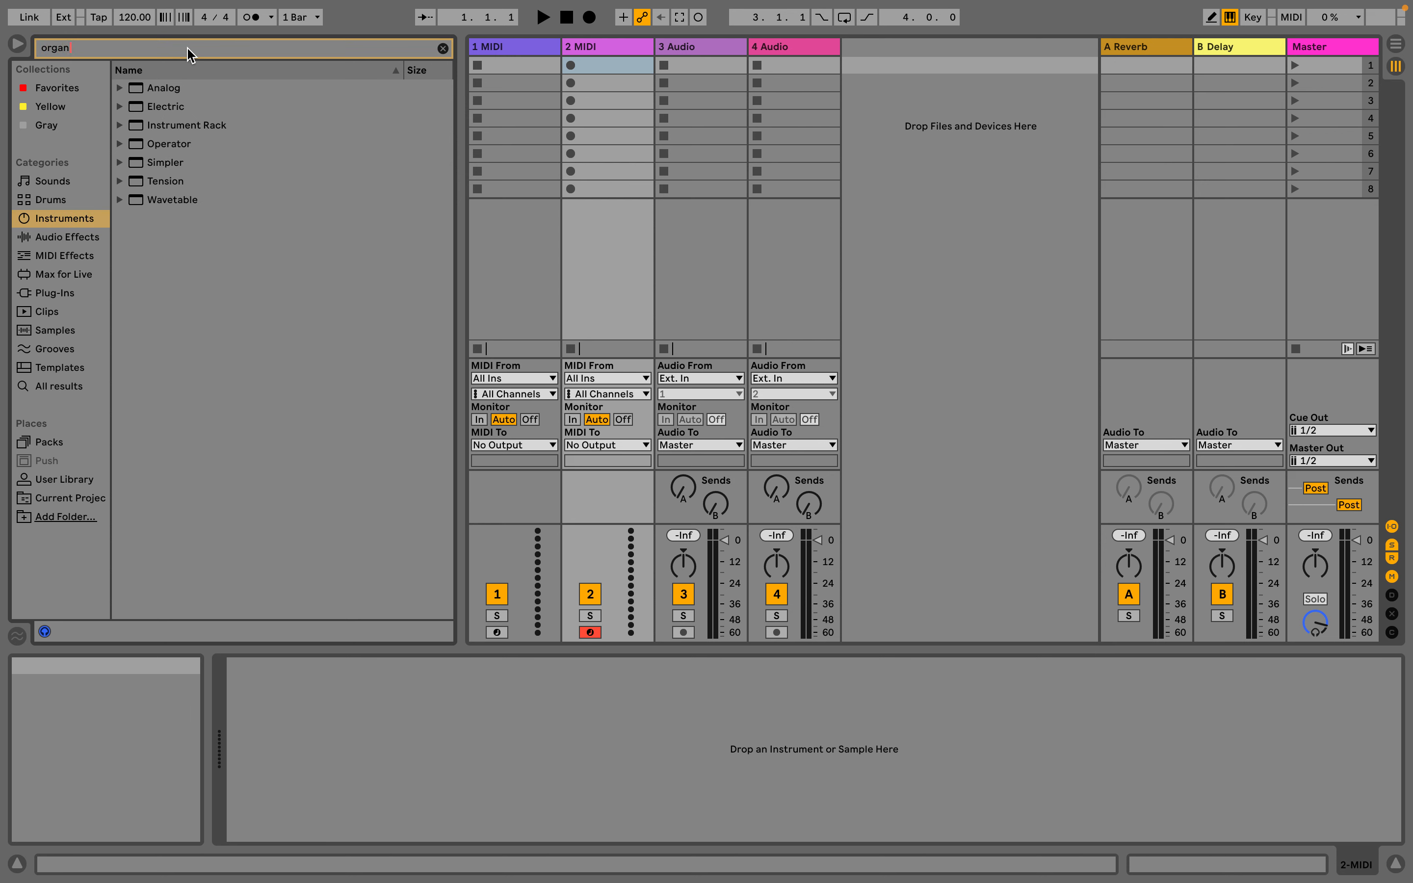
{"action": "left_click", "coordinate": [120, 144]}
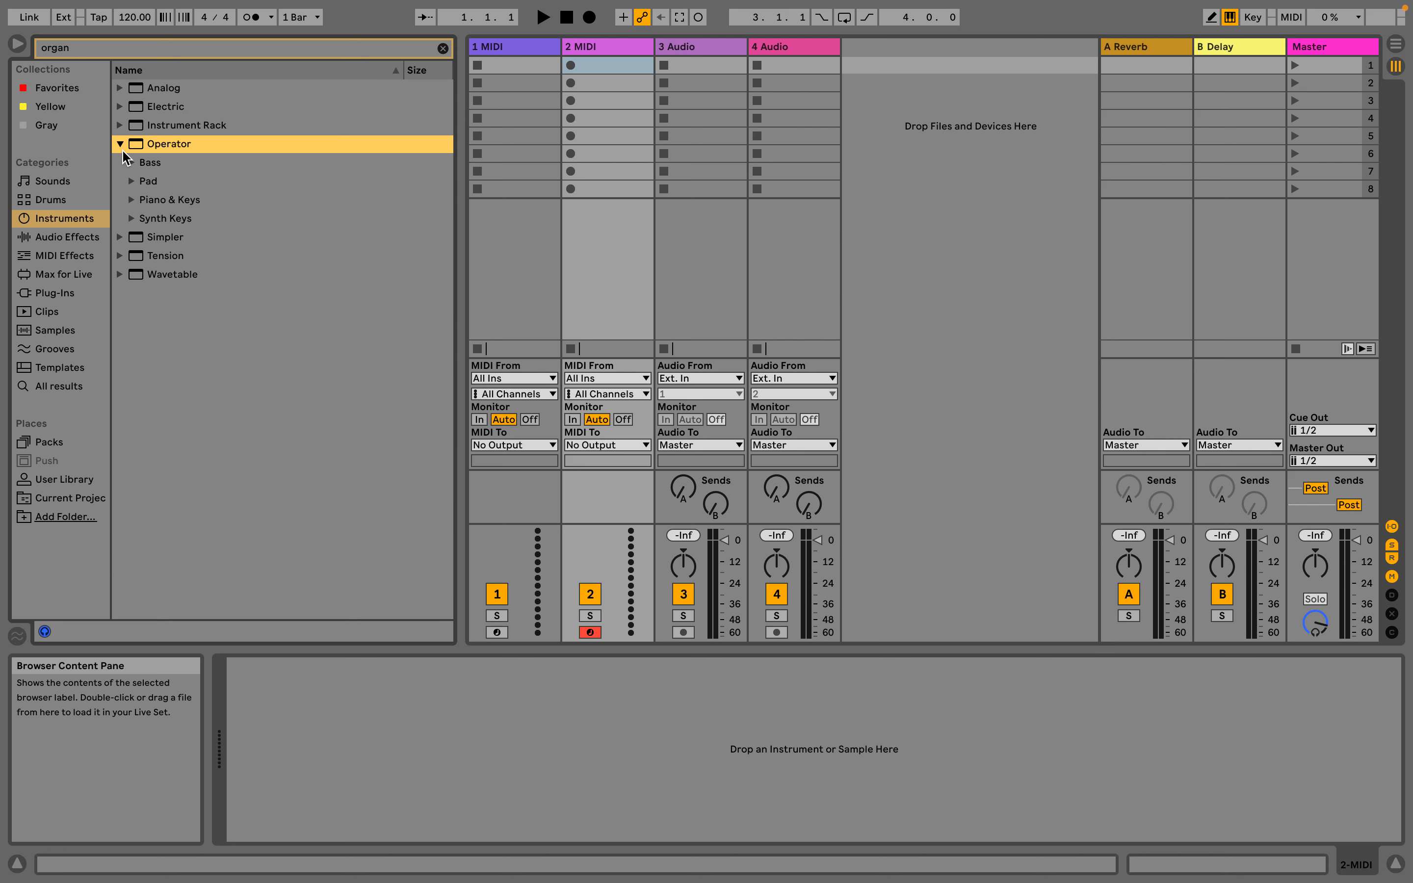
{"action": "left_click", "coordinate": [132, 200]}
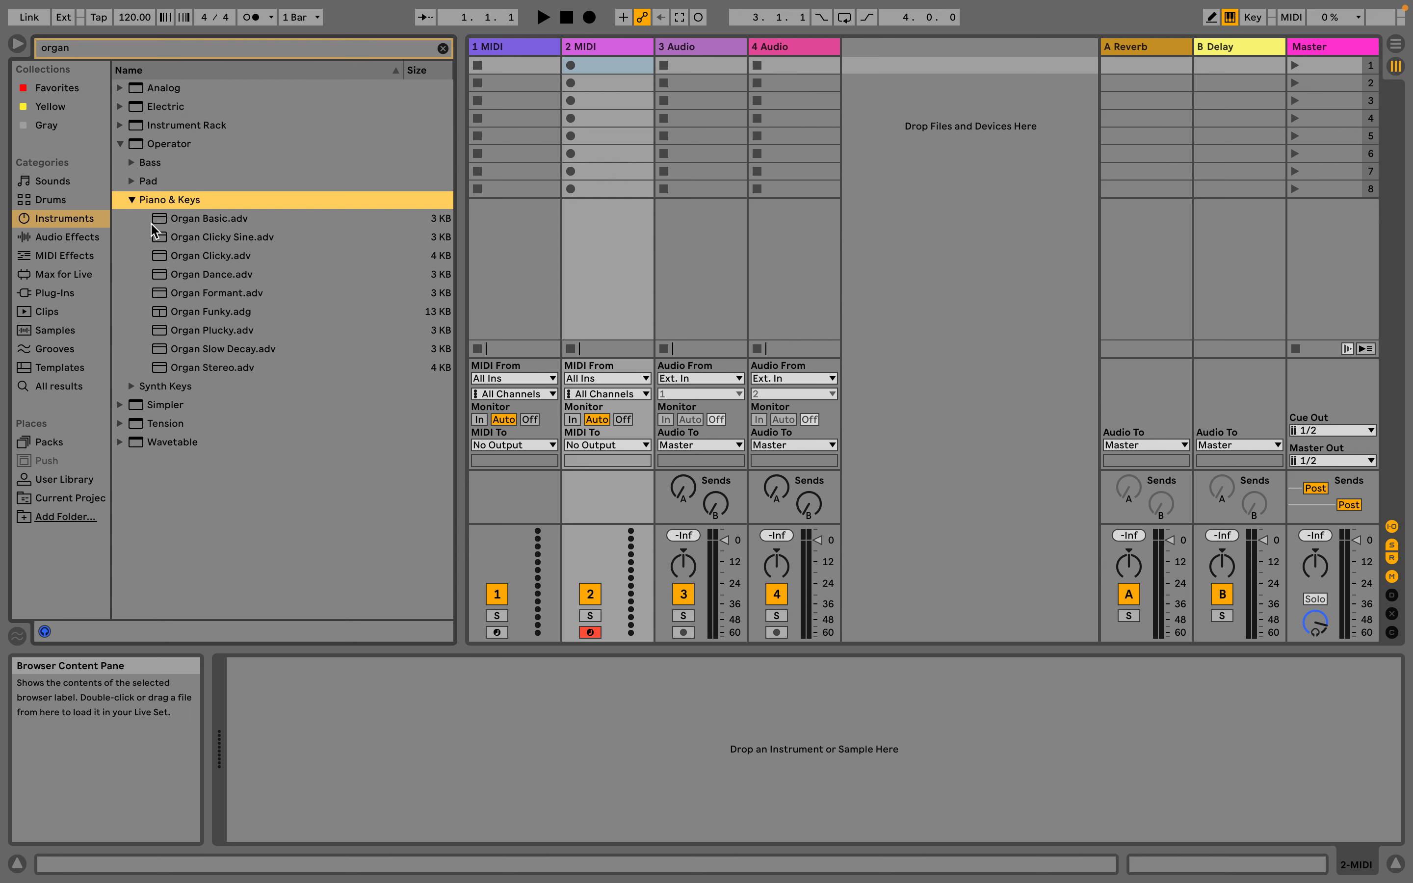
{"action": "left_click_drag", "start_coordinate": [166, 220], "coordinate": [536, 173]}
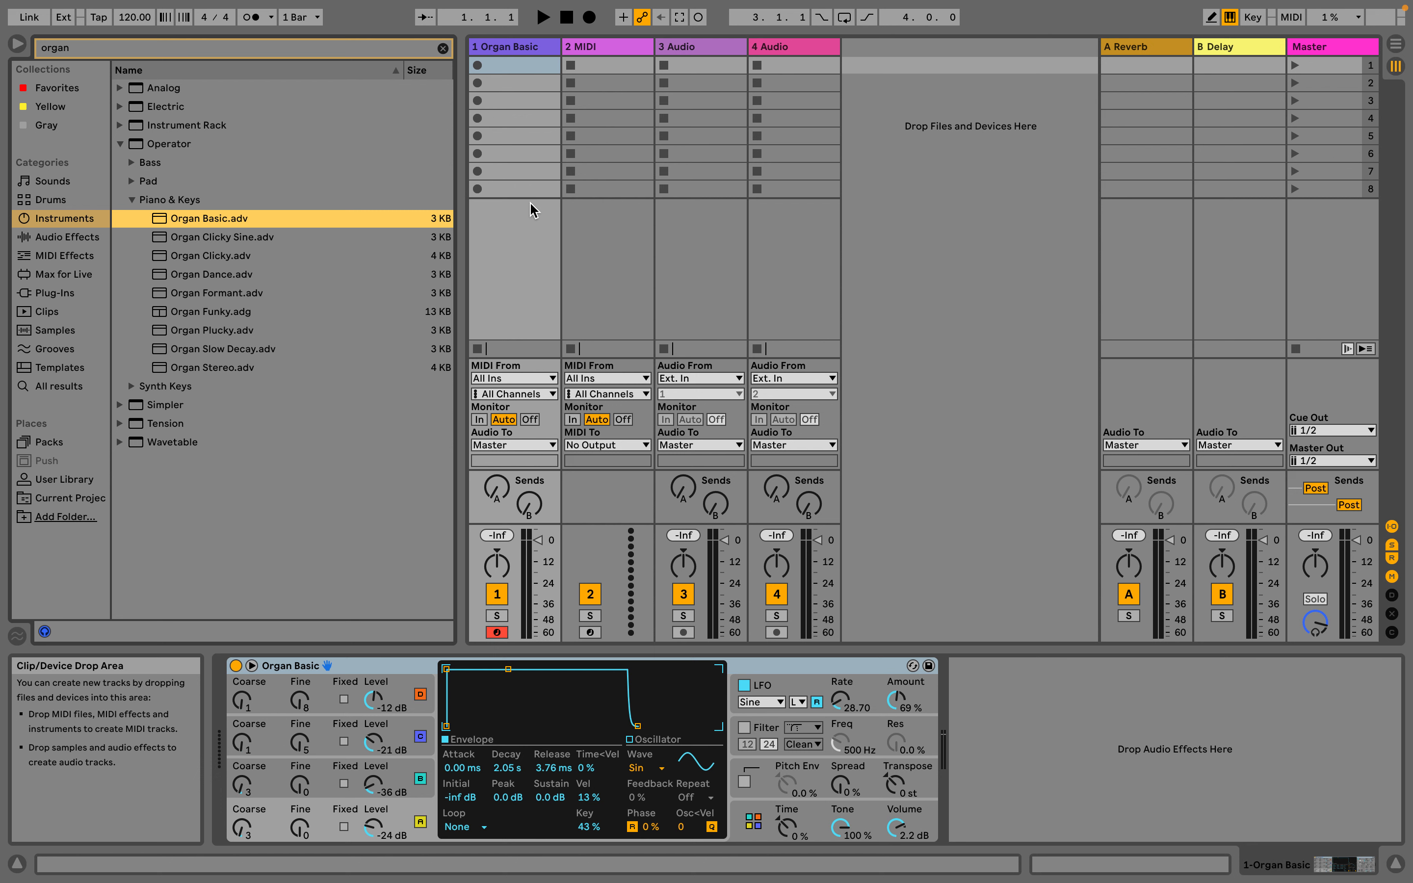
Play a few test notes on the Organ Basic instrument with the computer MIDI keyboard
{"action": "key", "text": "a"}
{"action": "key", "text": "a"}
{"action": "key", "text": "a"}
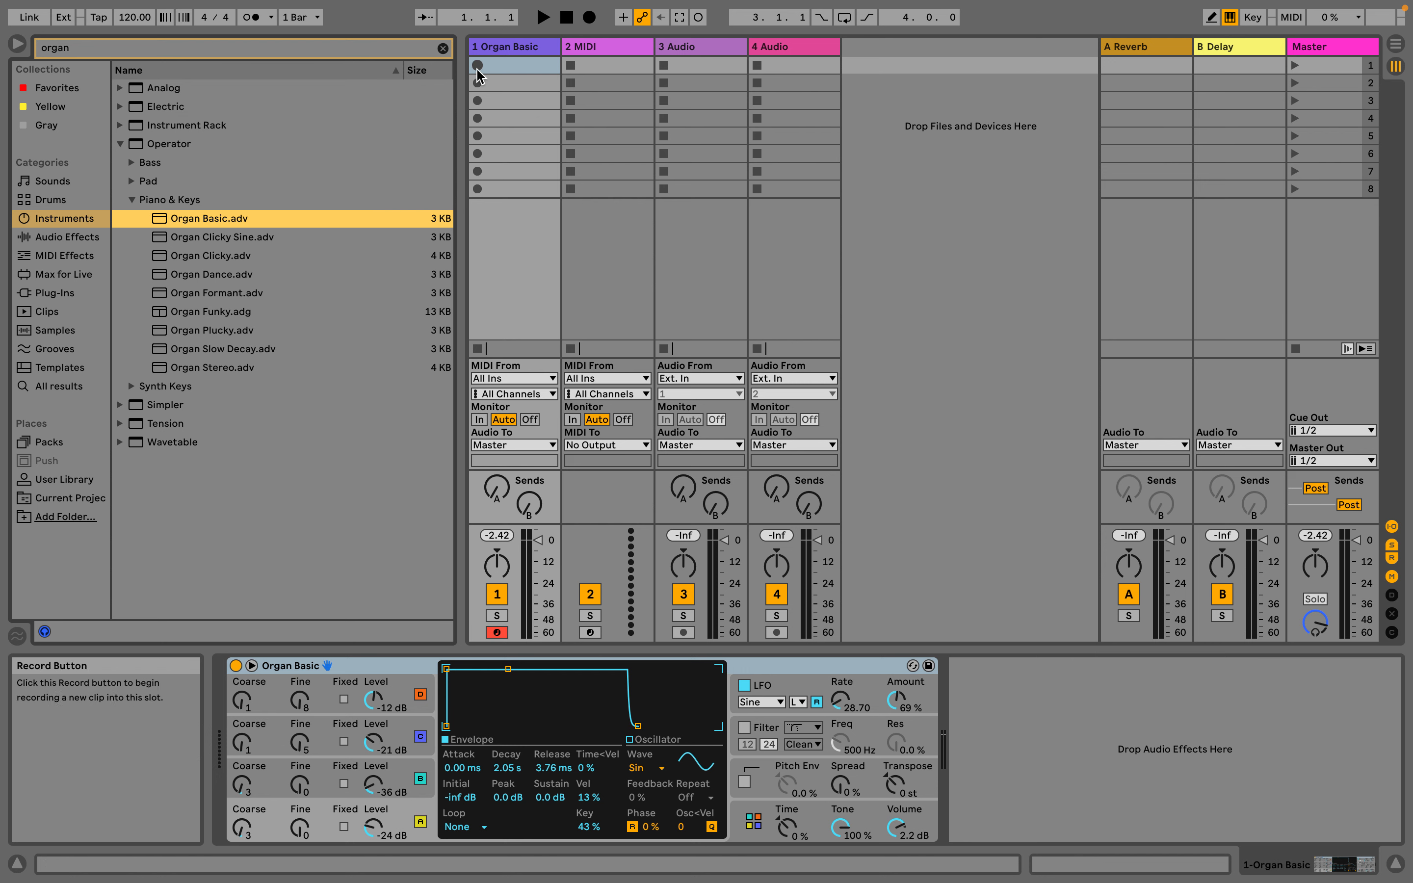
Record a test organ take on track 1 in the Arrangement View and delete the recorded clip
{"action": "key", "text": "Tab"}
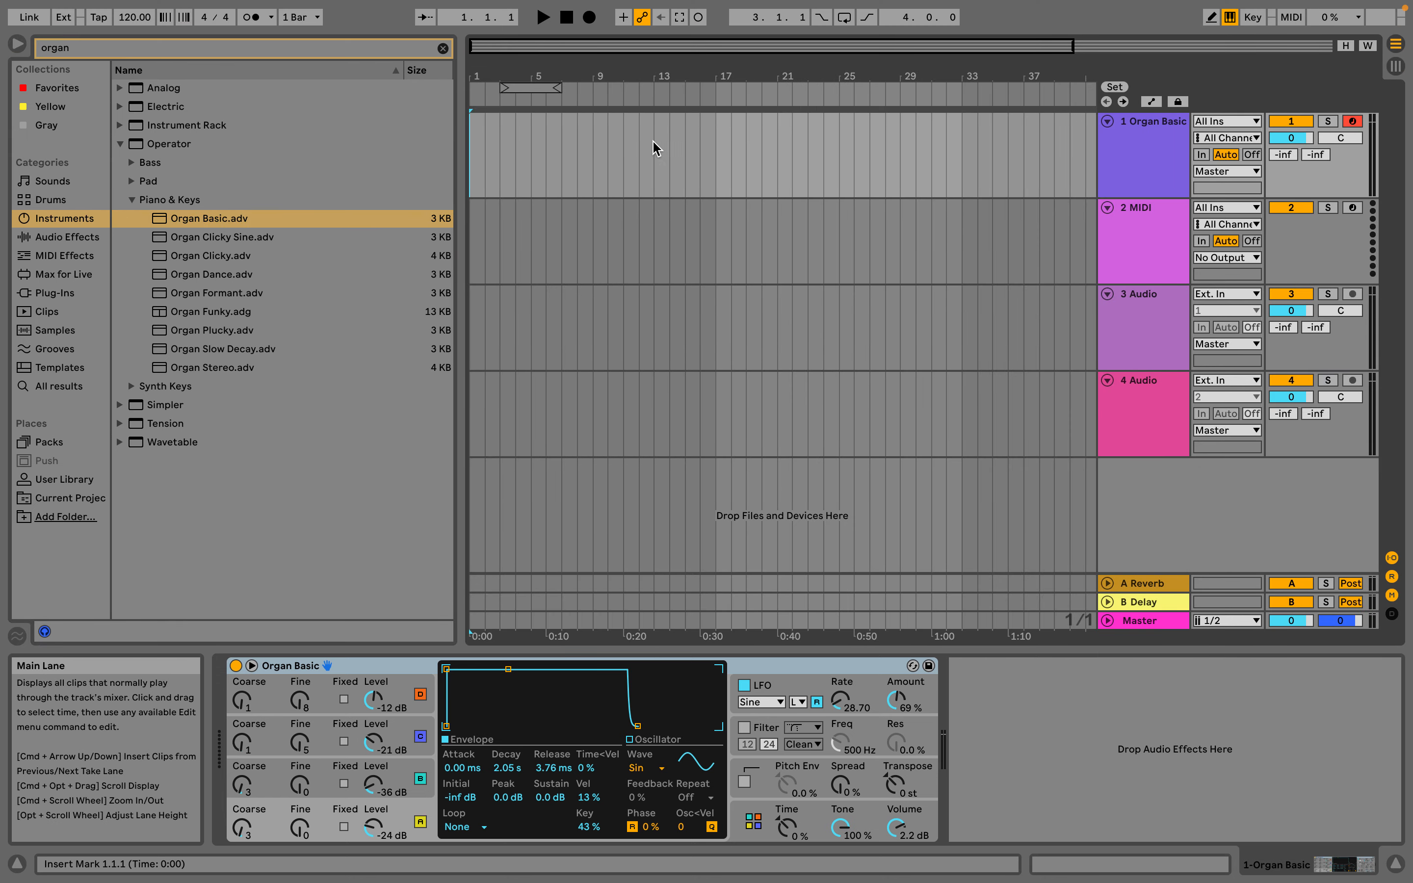
{"action": "left_click", "coordinate": [588, 18]}
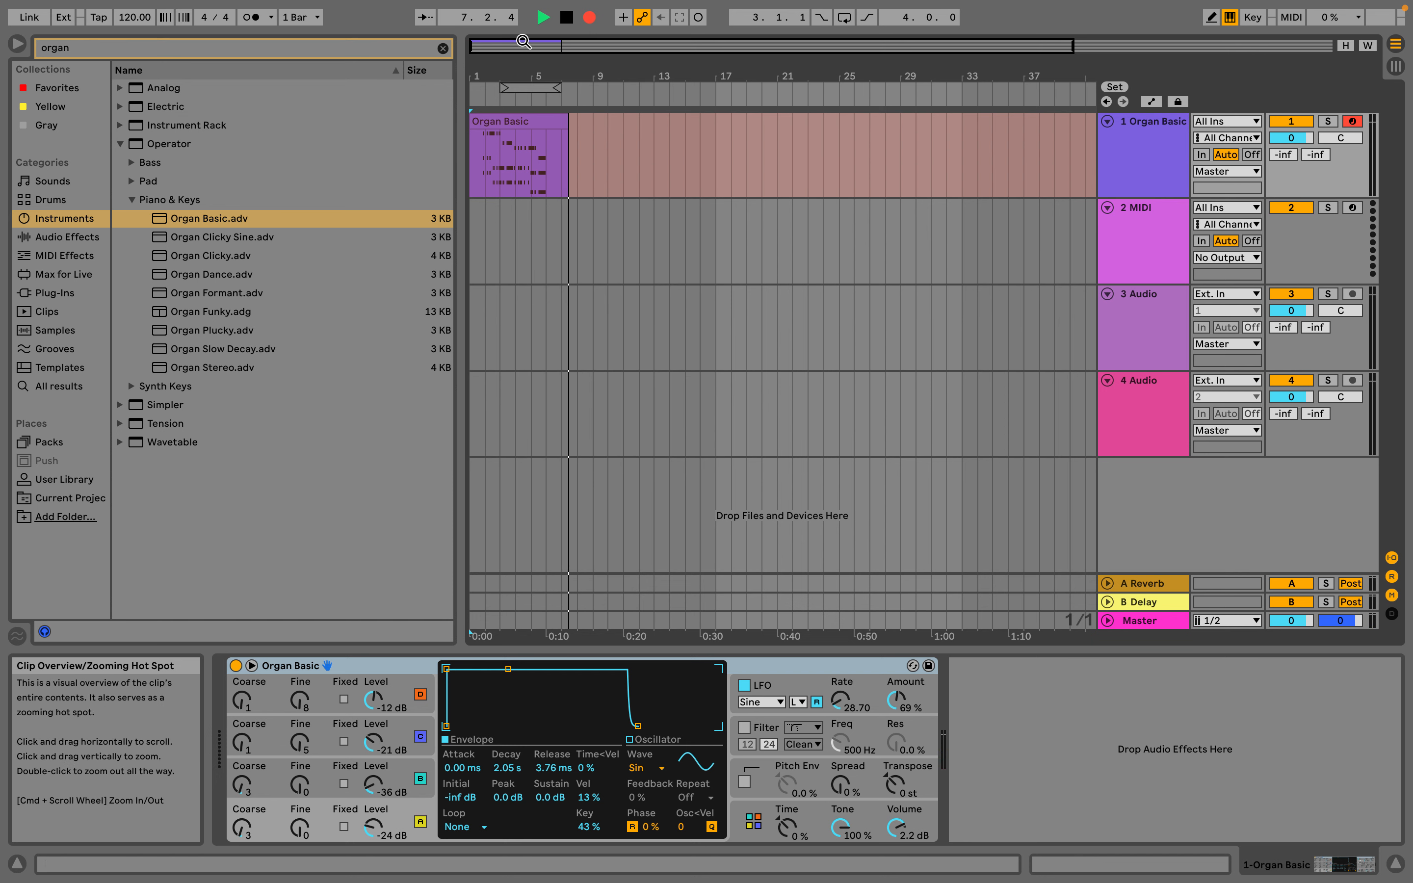
{"action": "left_click", "coordinate": [566, 17]}
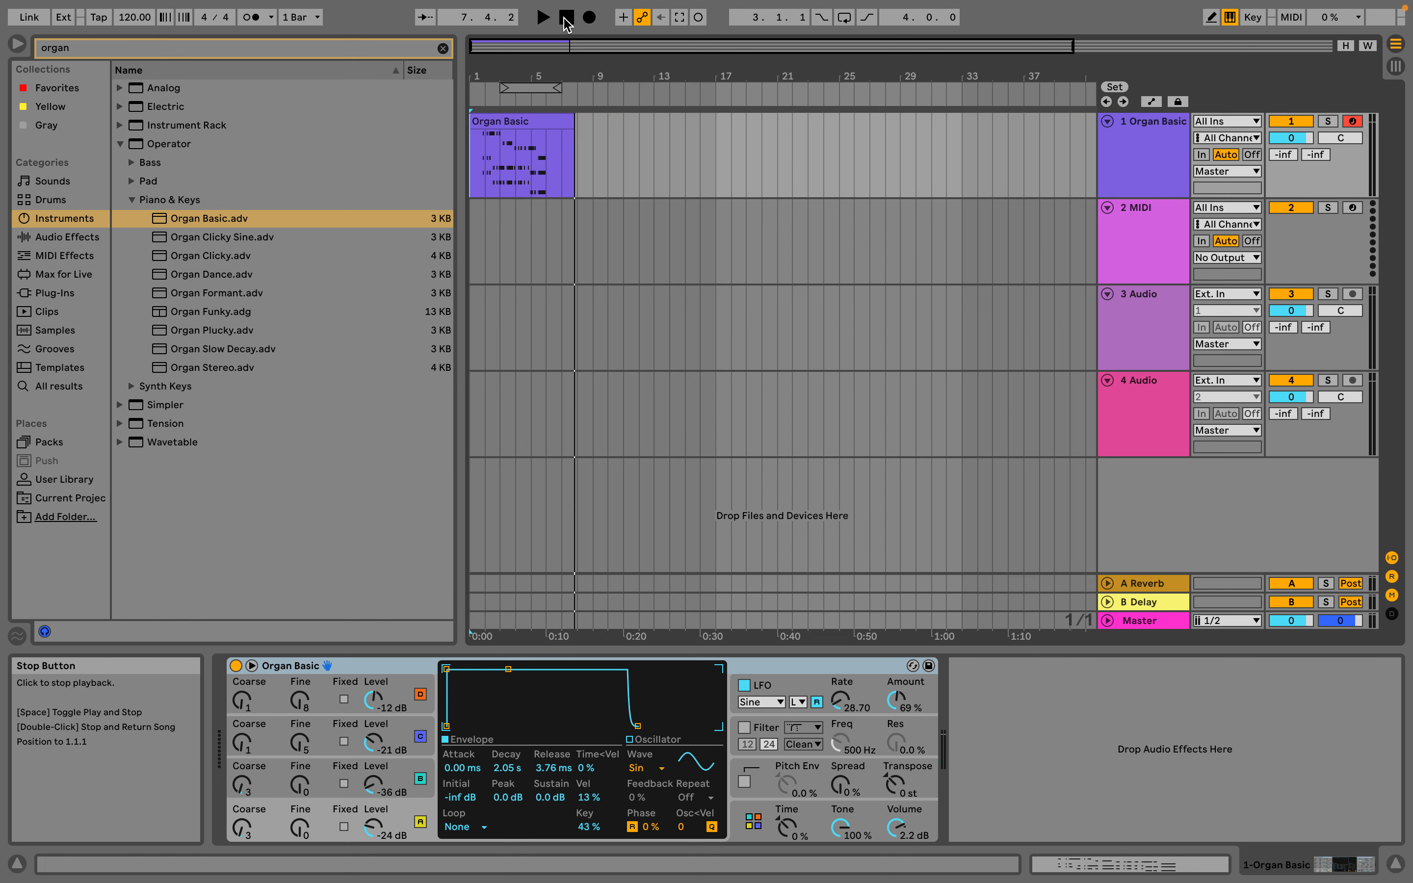
{"action": "left_click", "coordinate": [522, 125]}
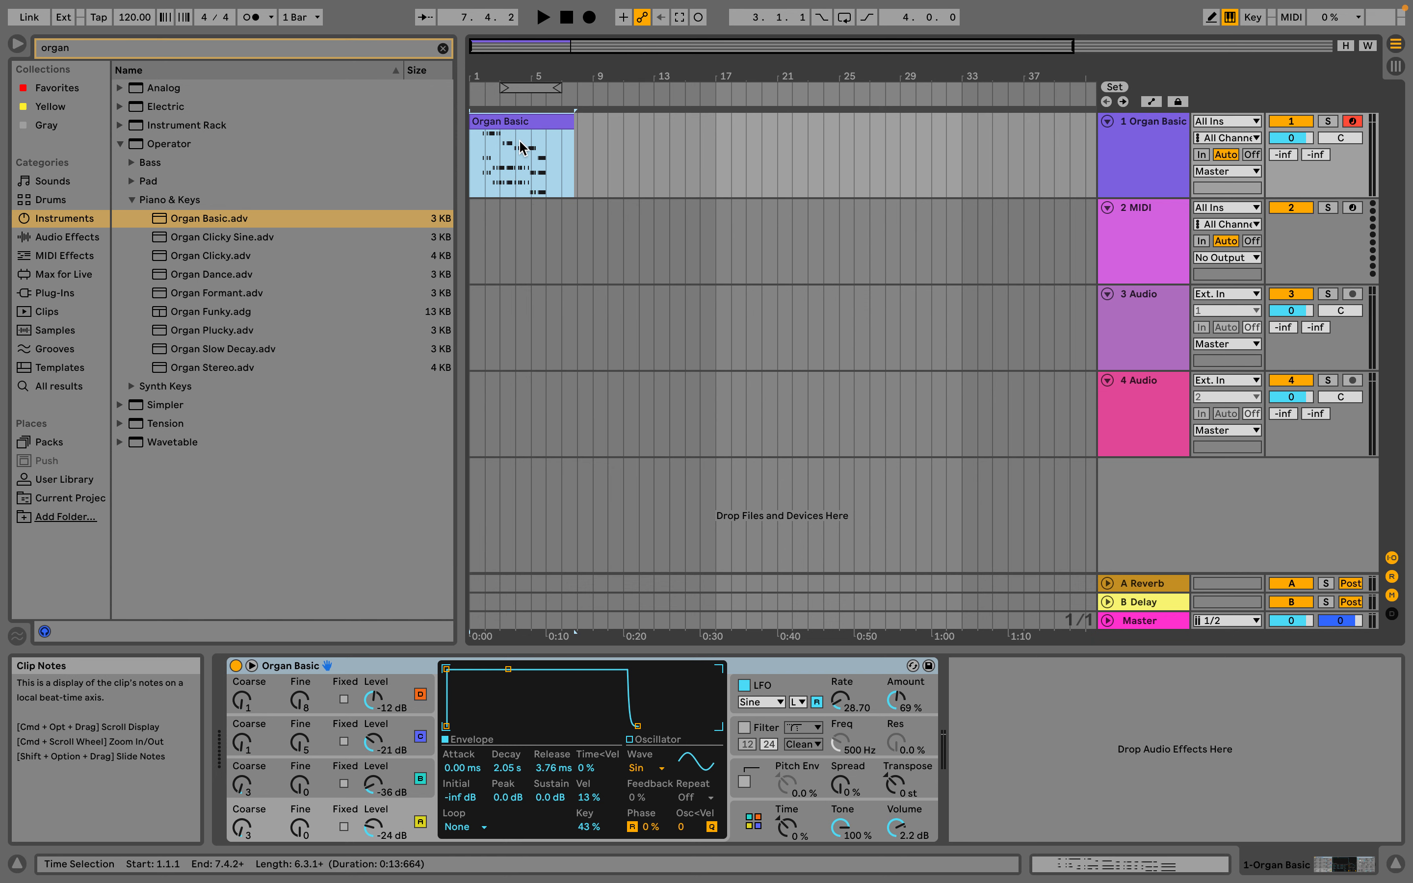
{"action": "key", "text": "Delete"}
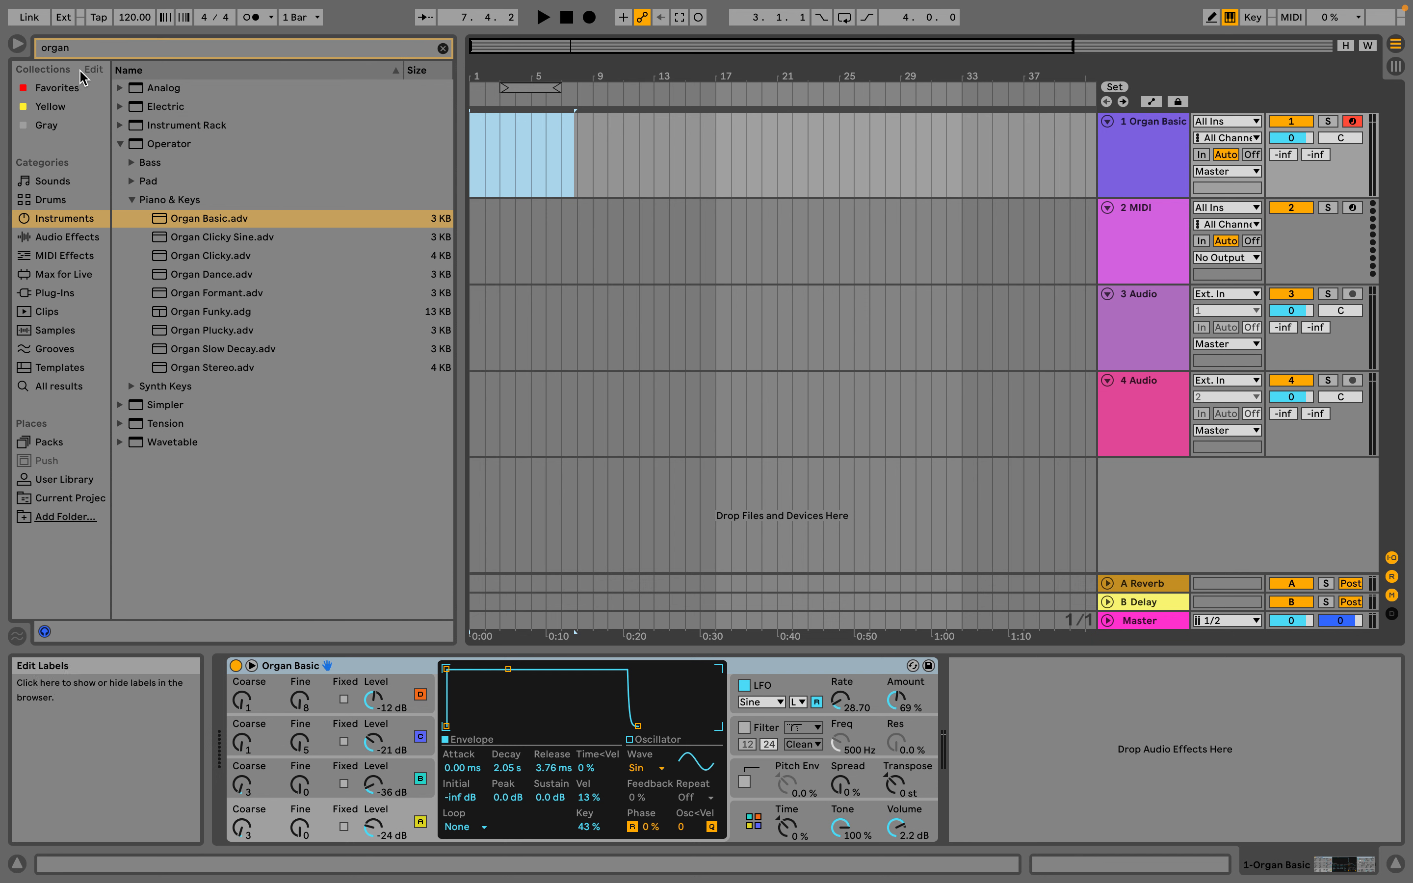
Set the project tempo to 88 BPM and turn on the metronome
{"action": "left_click", "coordinate": [141, 22]}
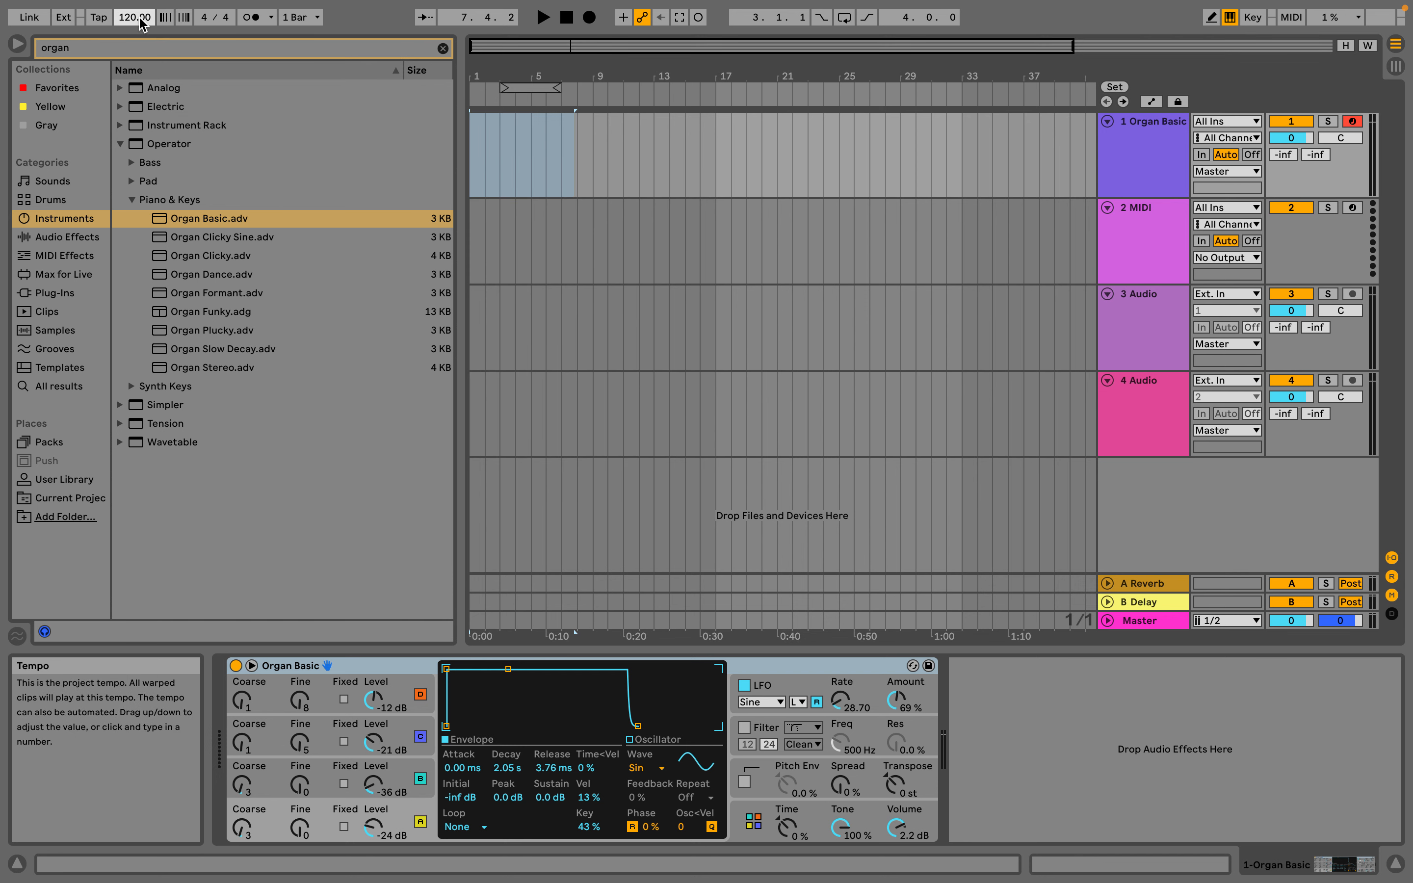
{"action": "type", "text": "88"}
{"action": "key", "text": "Return"}
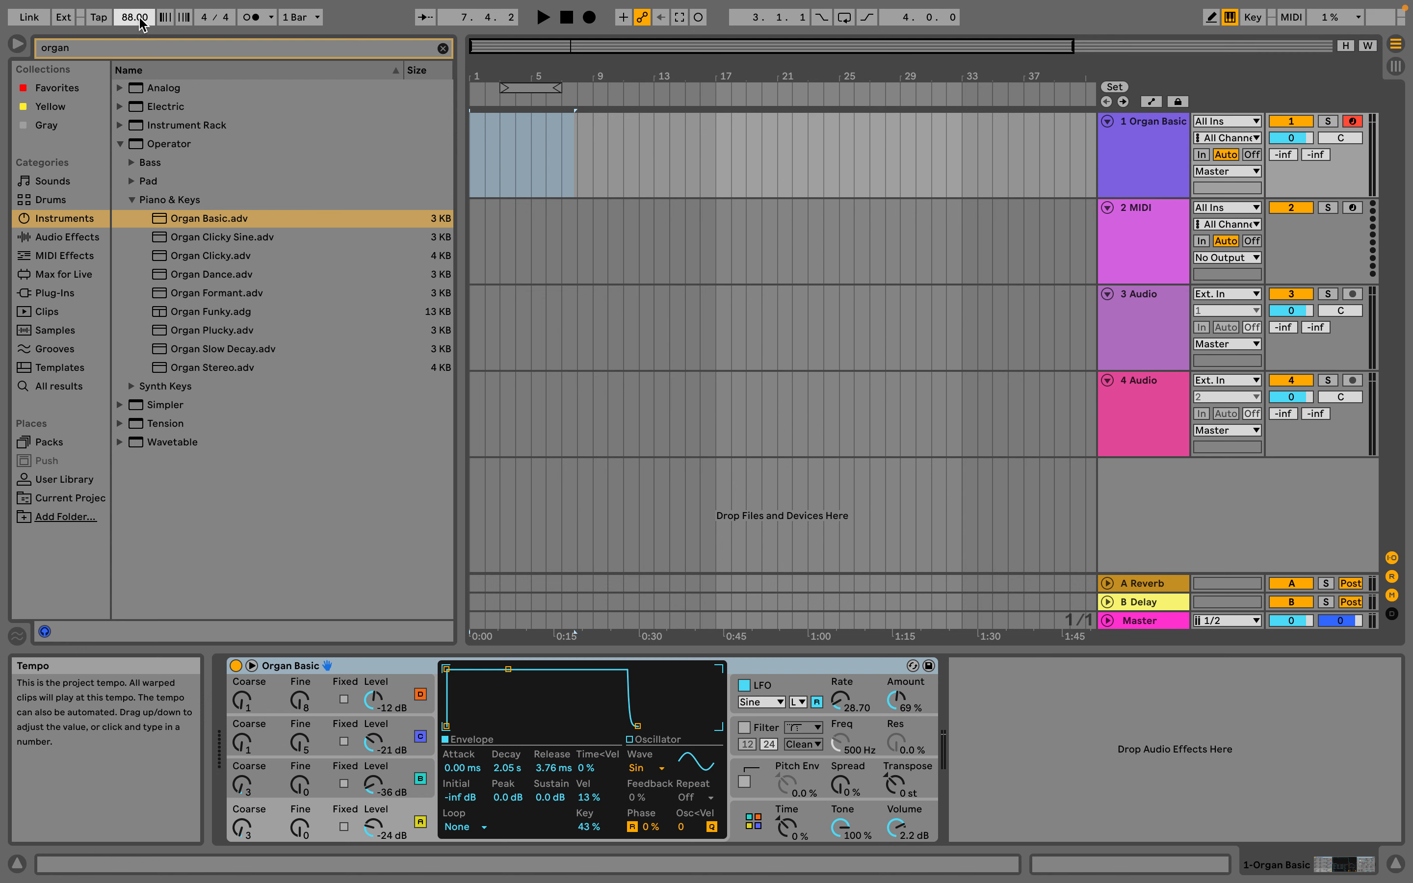
{"action": "left_click", "coordinate": [255, 22]}
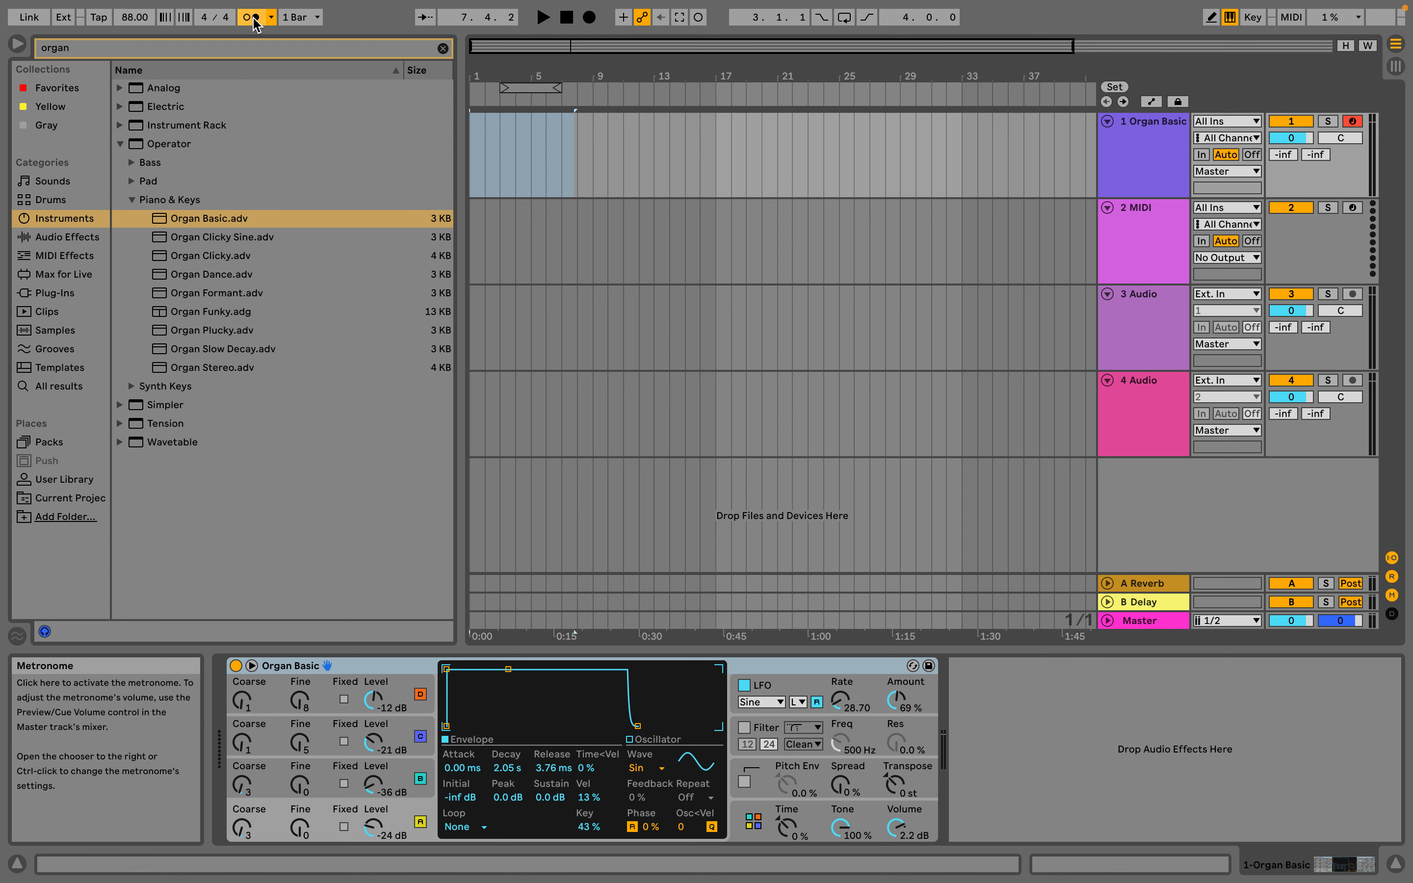
Switch to the Session View and run the transport briefly to hear the metronome click
{"action": "key", "text": "Tab"}
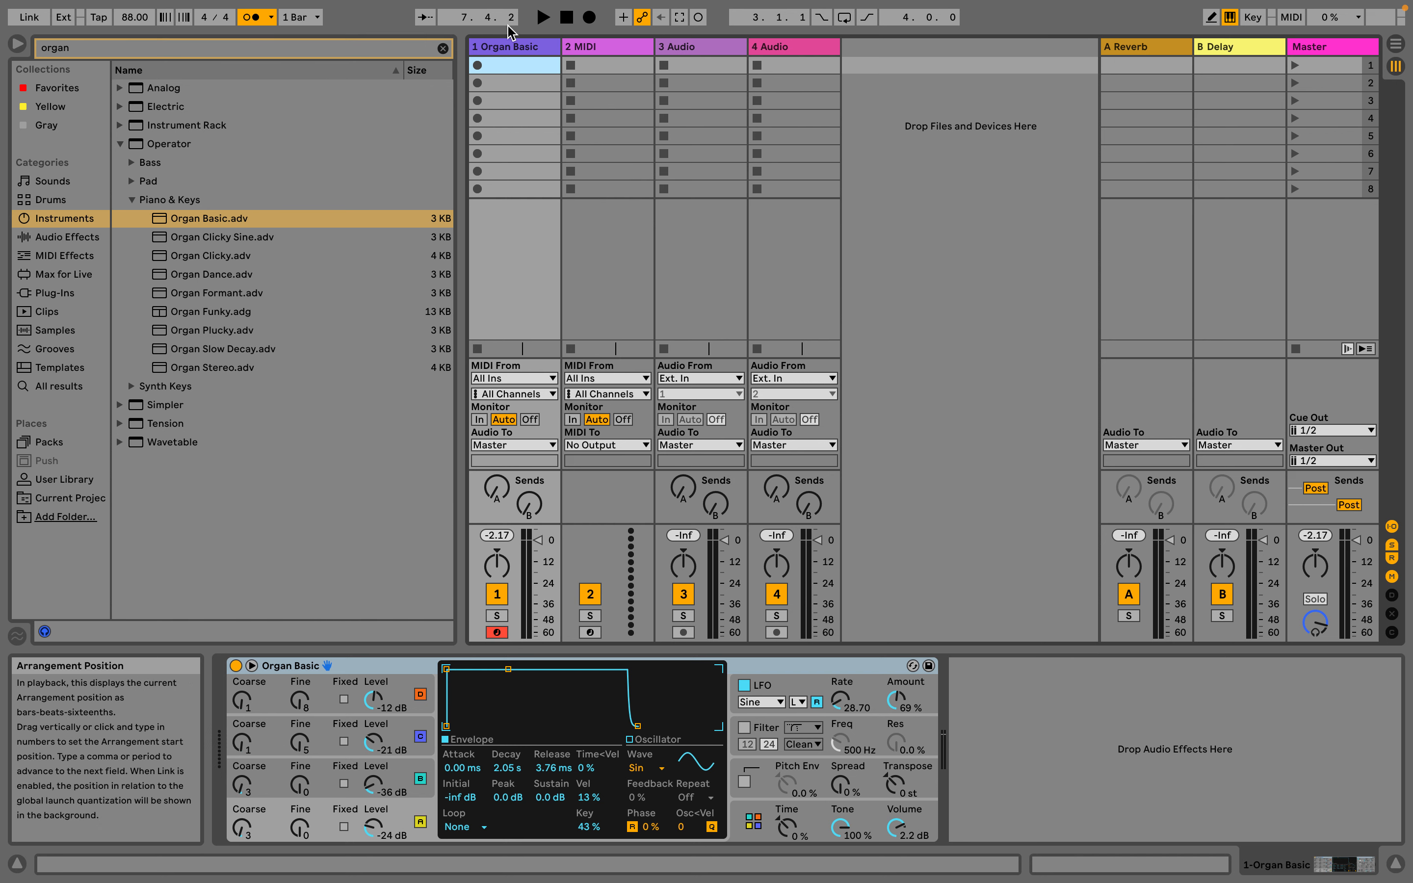
{"action": "left_click", "coordinate": [536, 19]}
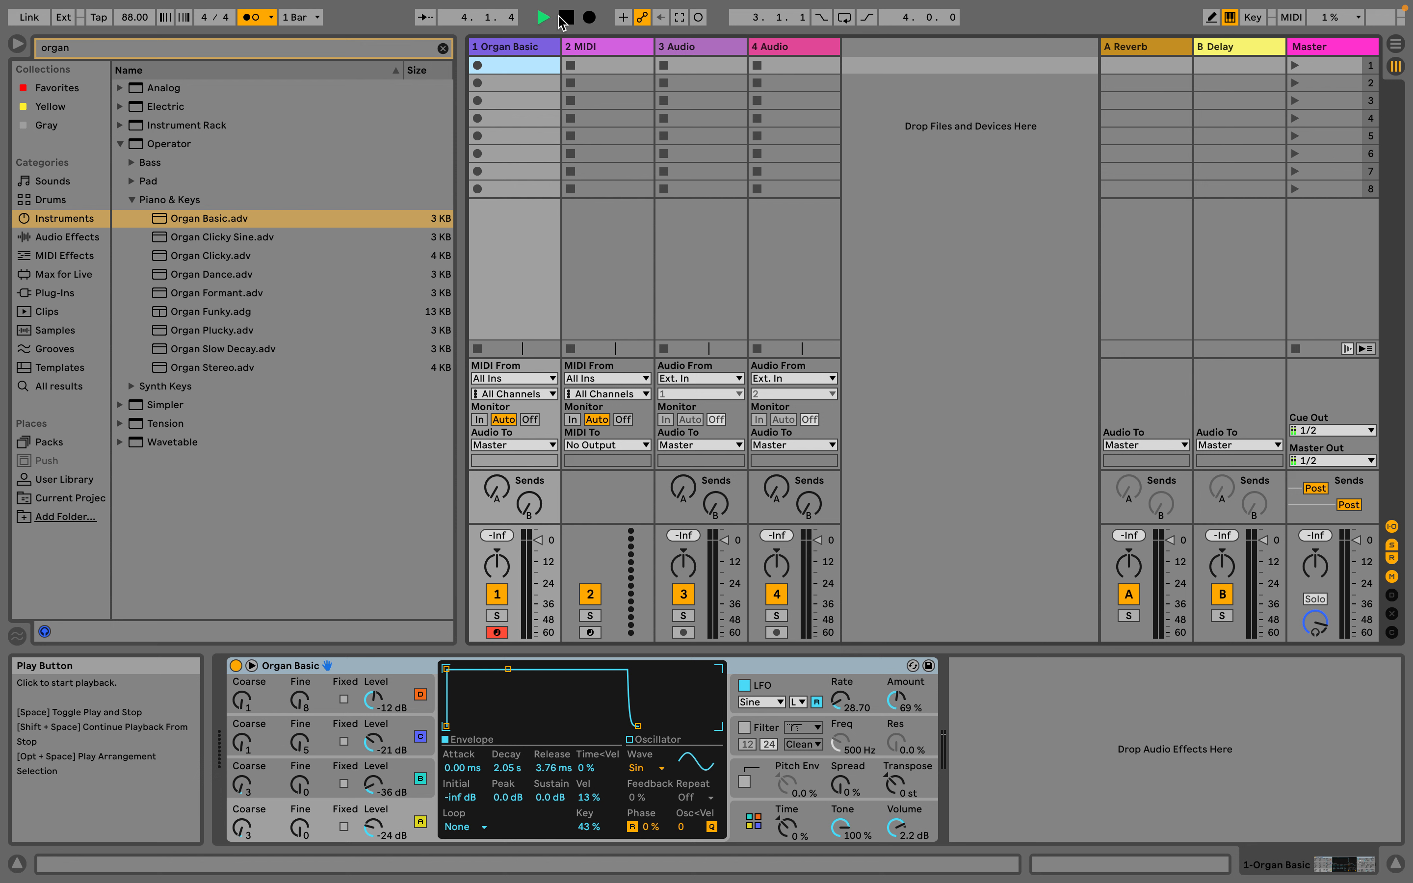
{"action": "left_click", "coordinate": [565, 22]}
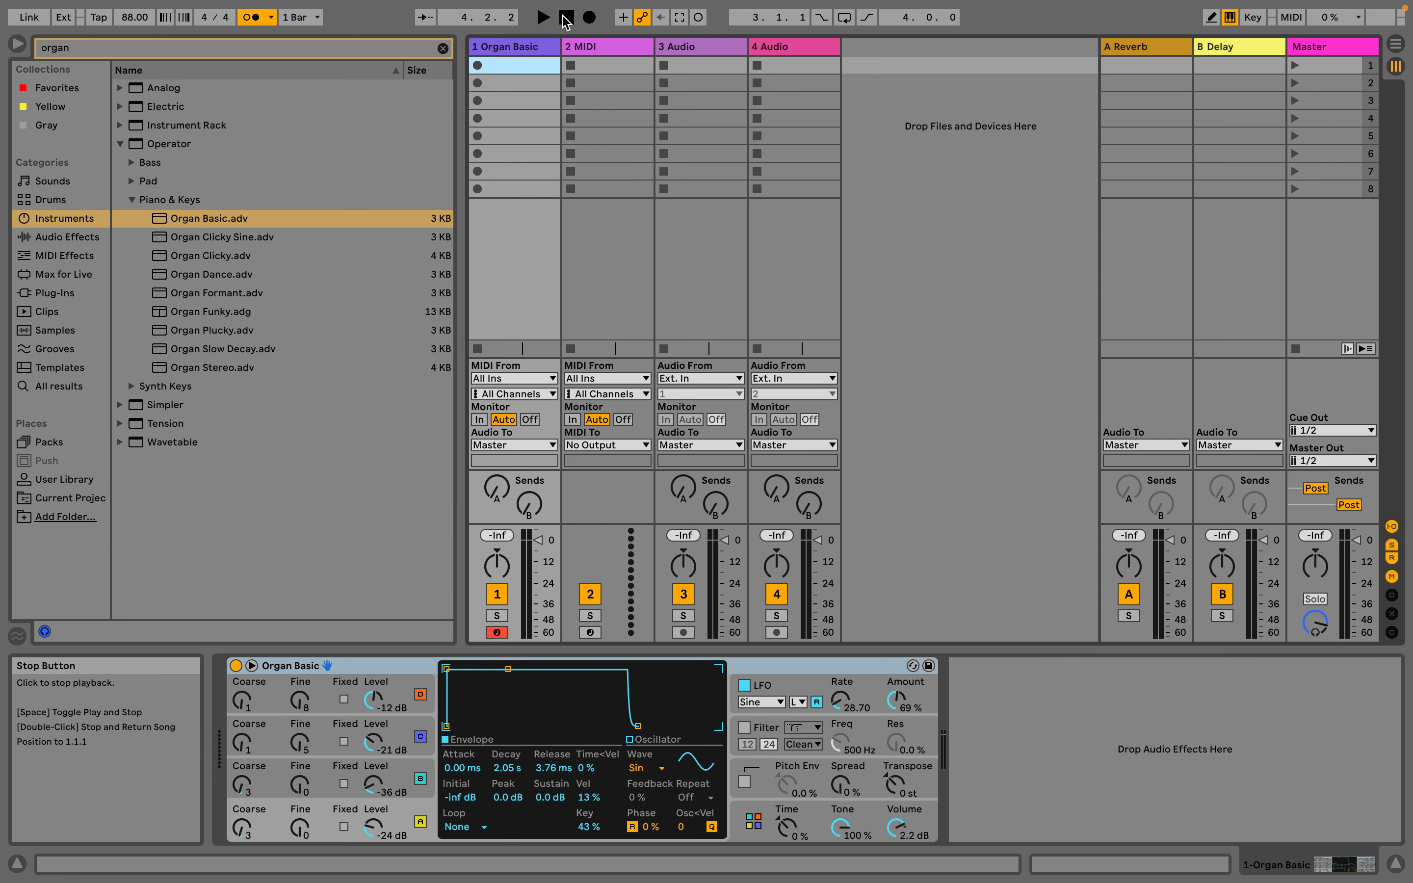
Create an empty MIDI clip in the first slot of the Organ Basic track and launch it briefly
{"action": "double_click", "coordinate": [521, 66]}
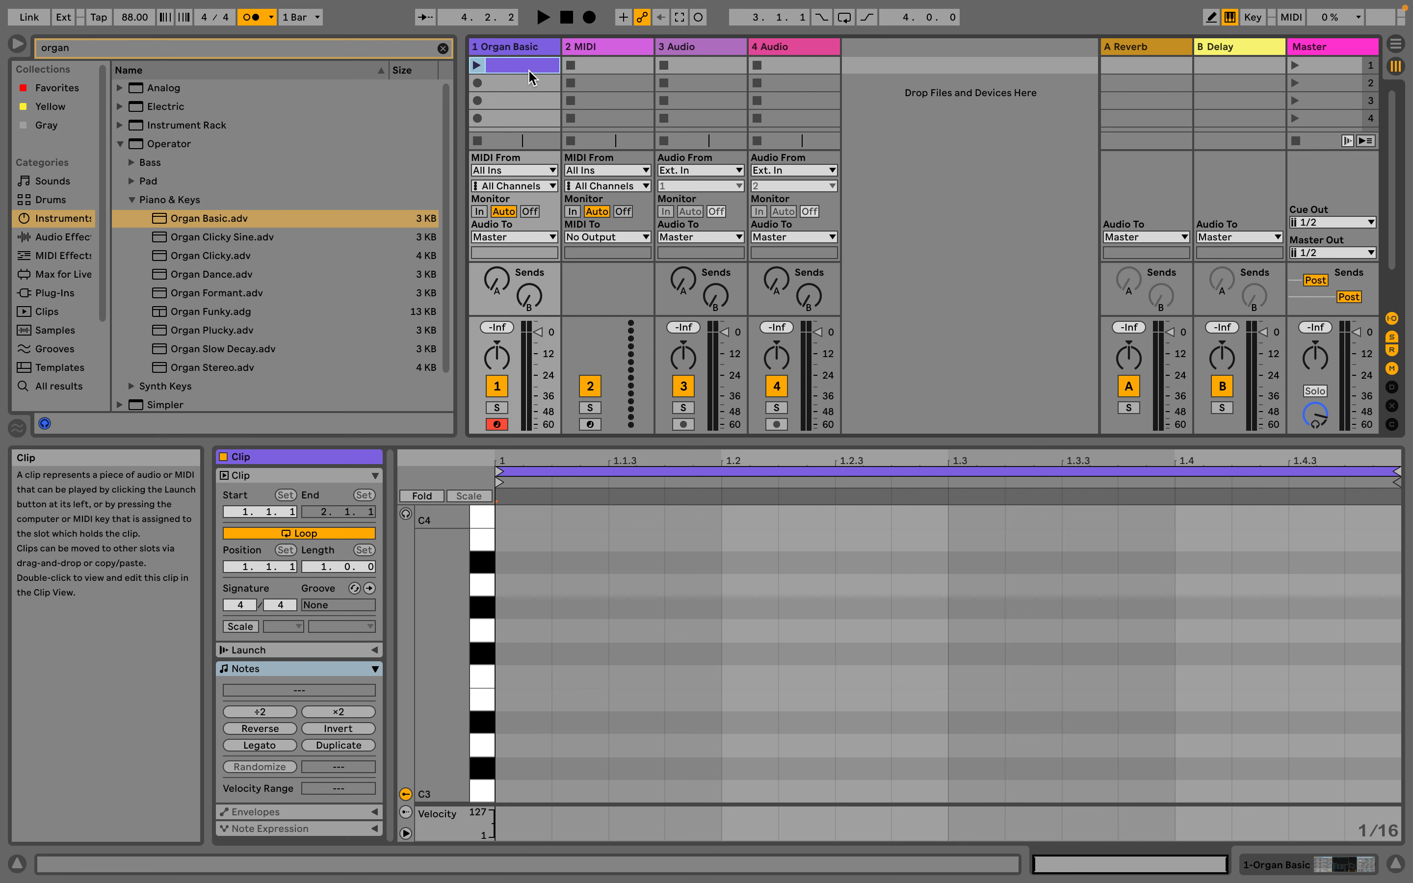
{"action": "left_click", "coordinate": [476, 65]}
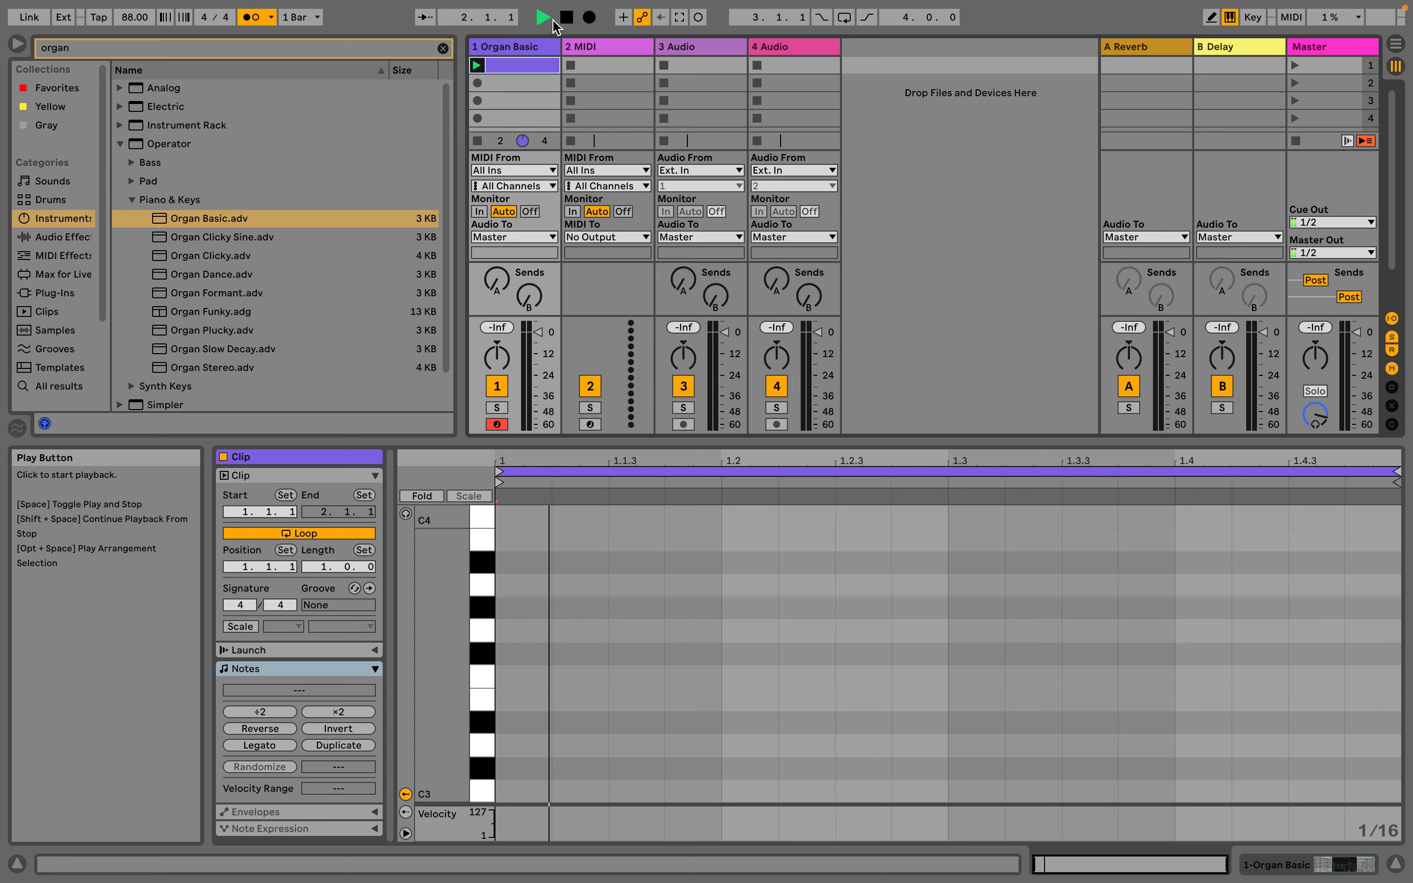
{"action": "key", "text": "Tab"}
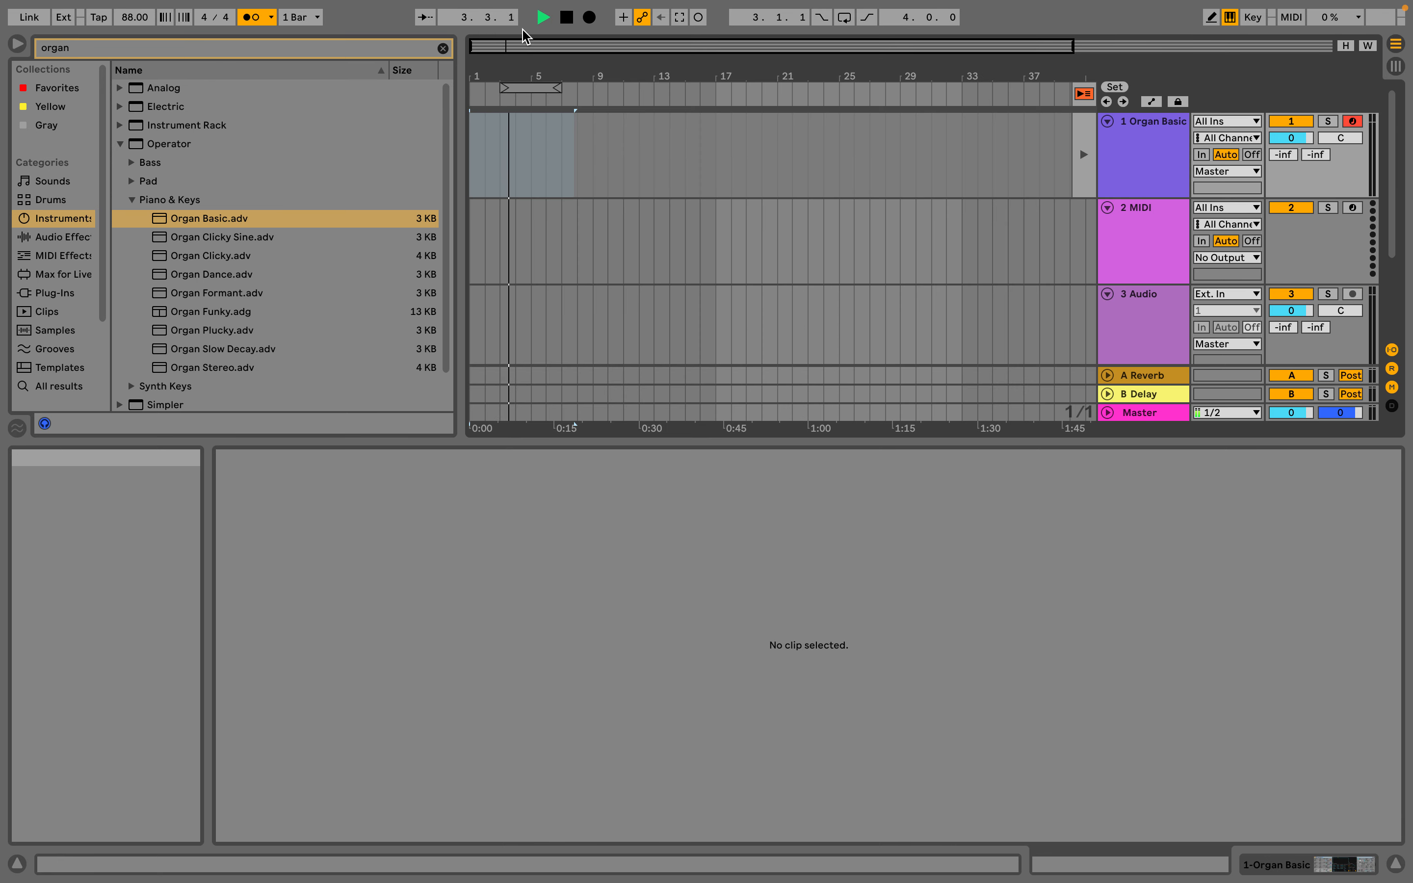
{"action": "key", "text": "Tab"}
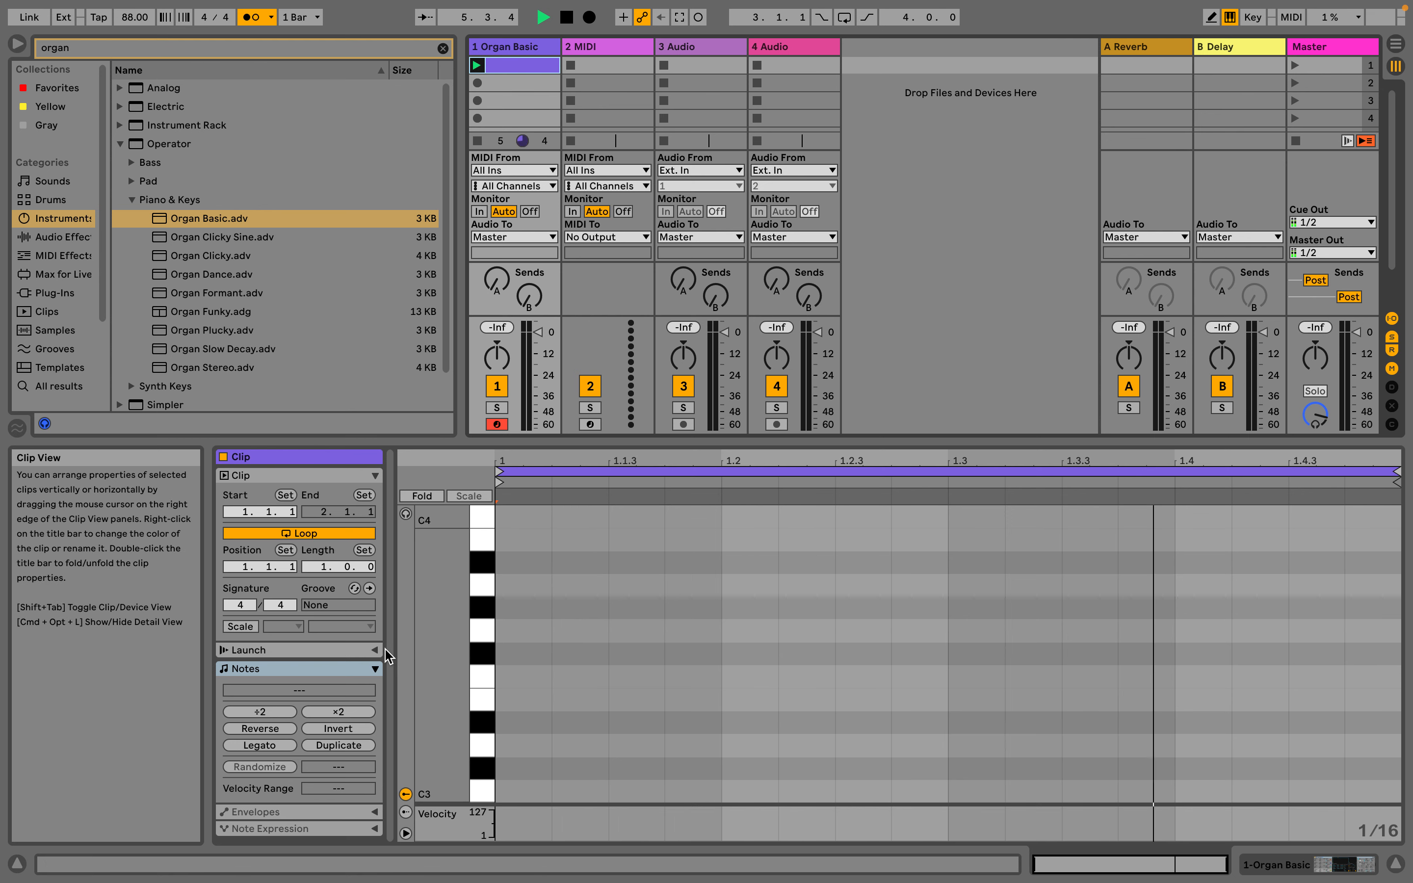
{"action": "left_click", "coordinate": [566, 17]}
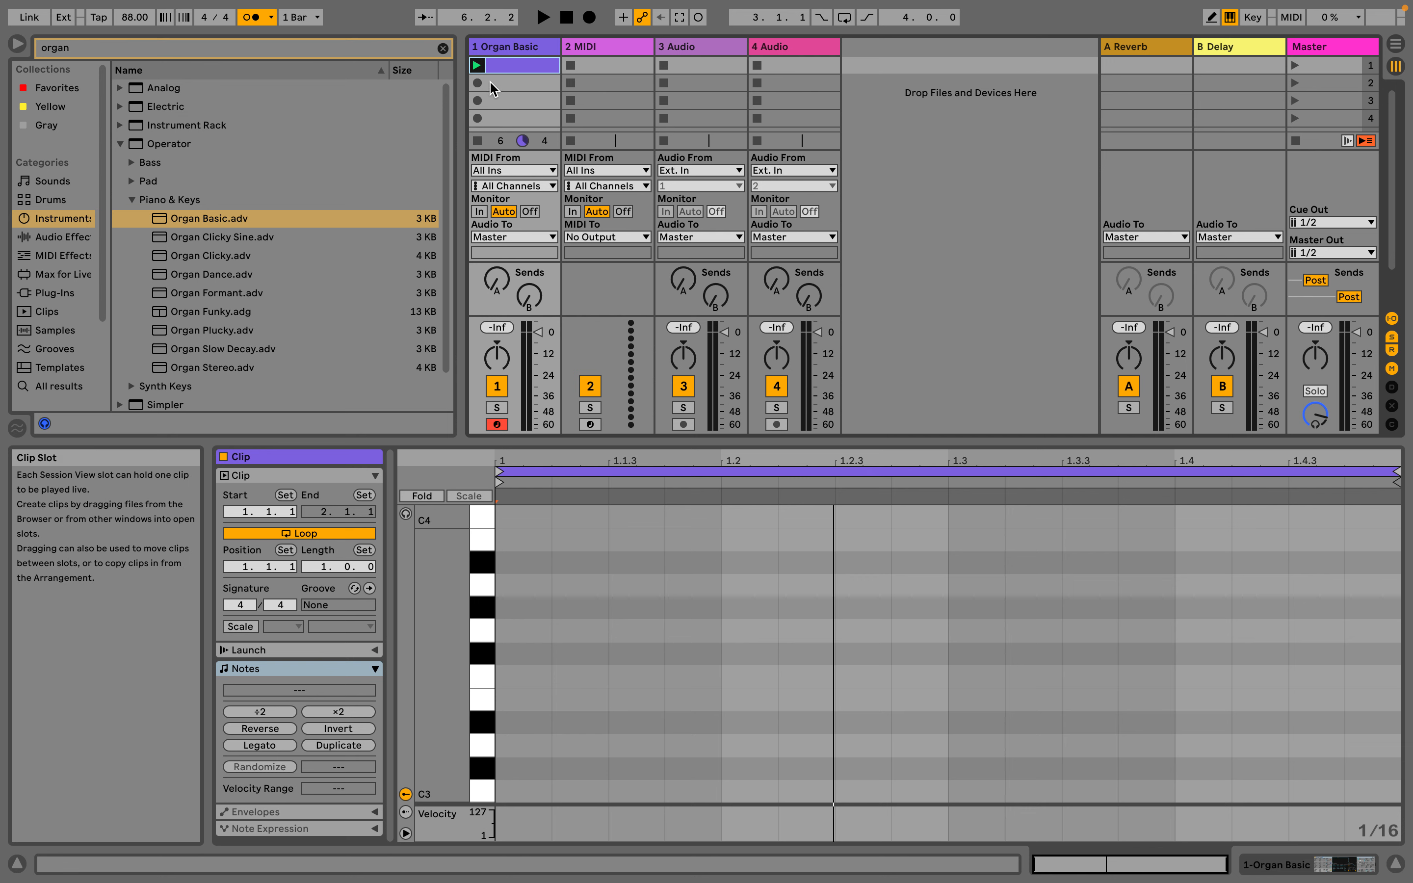
Double the empty organ clip's length twice to make a four-bar loop and return the transport to 1.1.1
{"action": "double_click", "coordinate": [514, 62]}
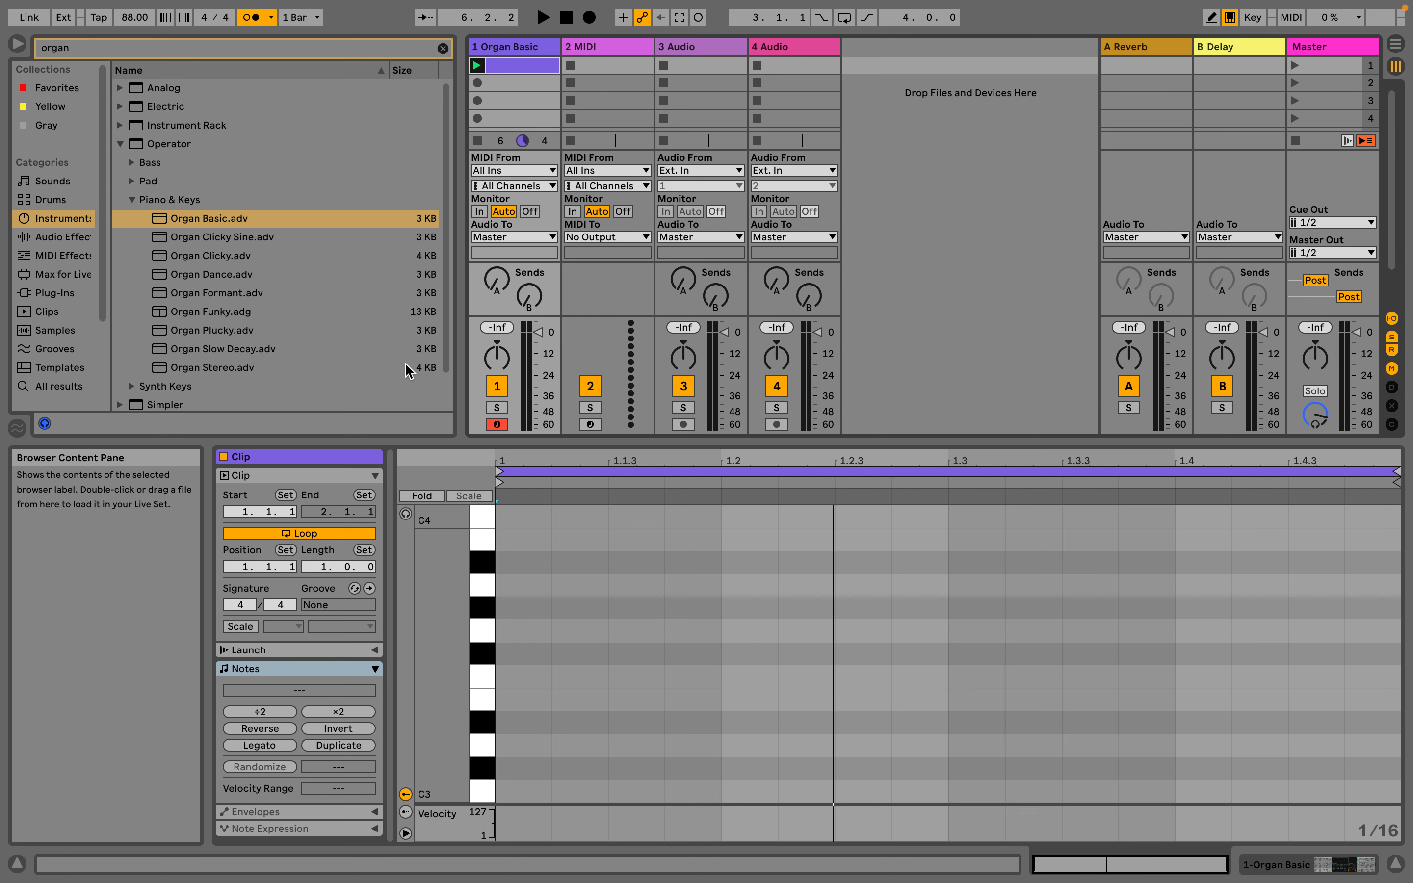
{"action": "left_click", "coordinate": [314, 708]}
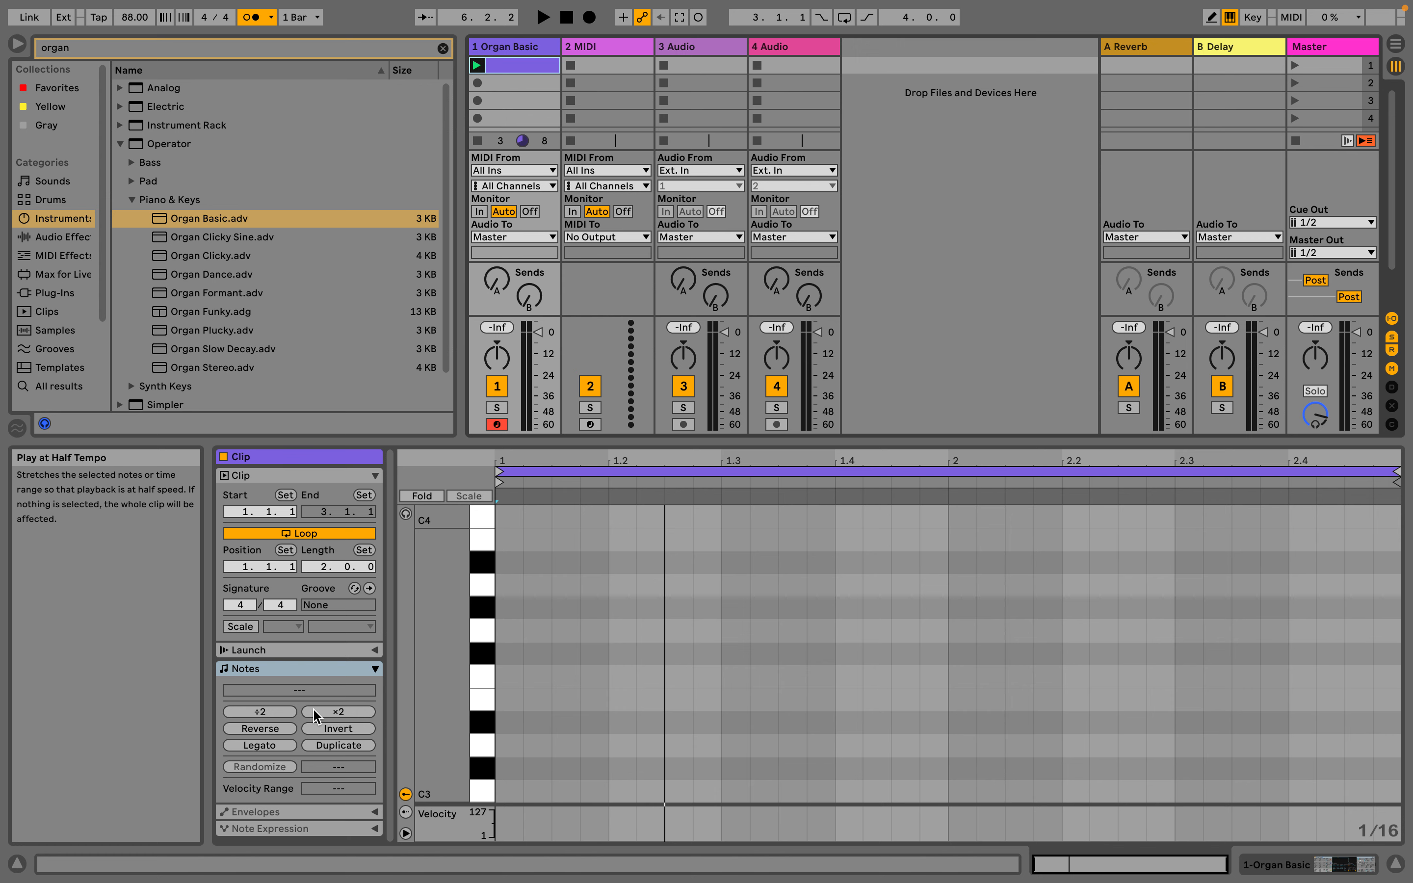
{"action": "left_click", "coordinate": [314, 708]}
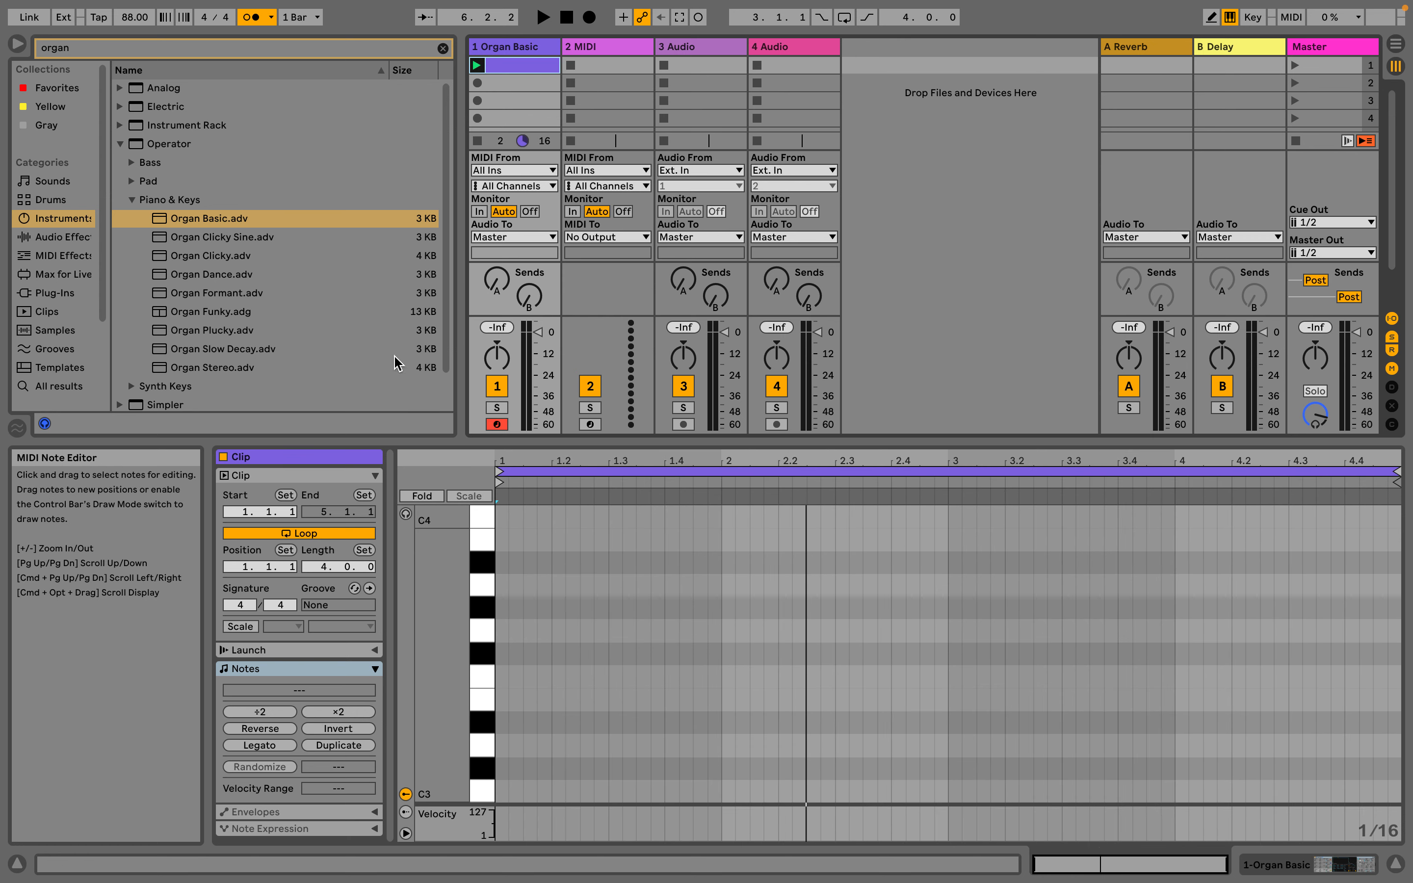
{"action": "left_click", "coordinate": [566, 17]}
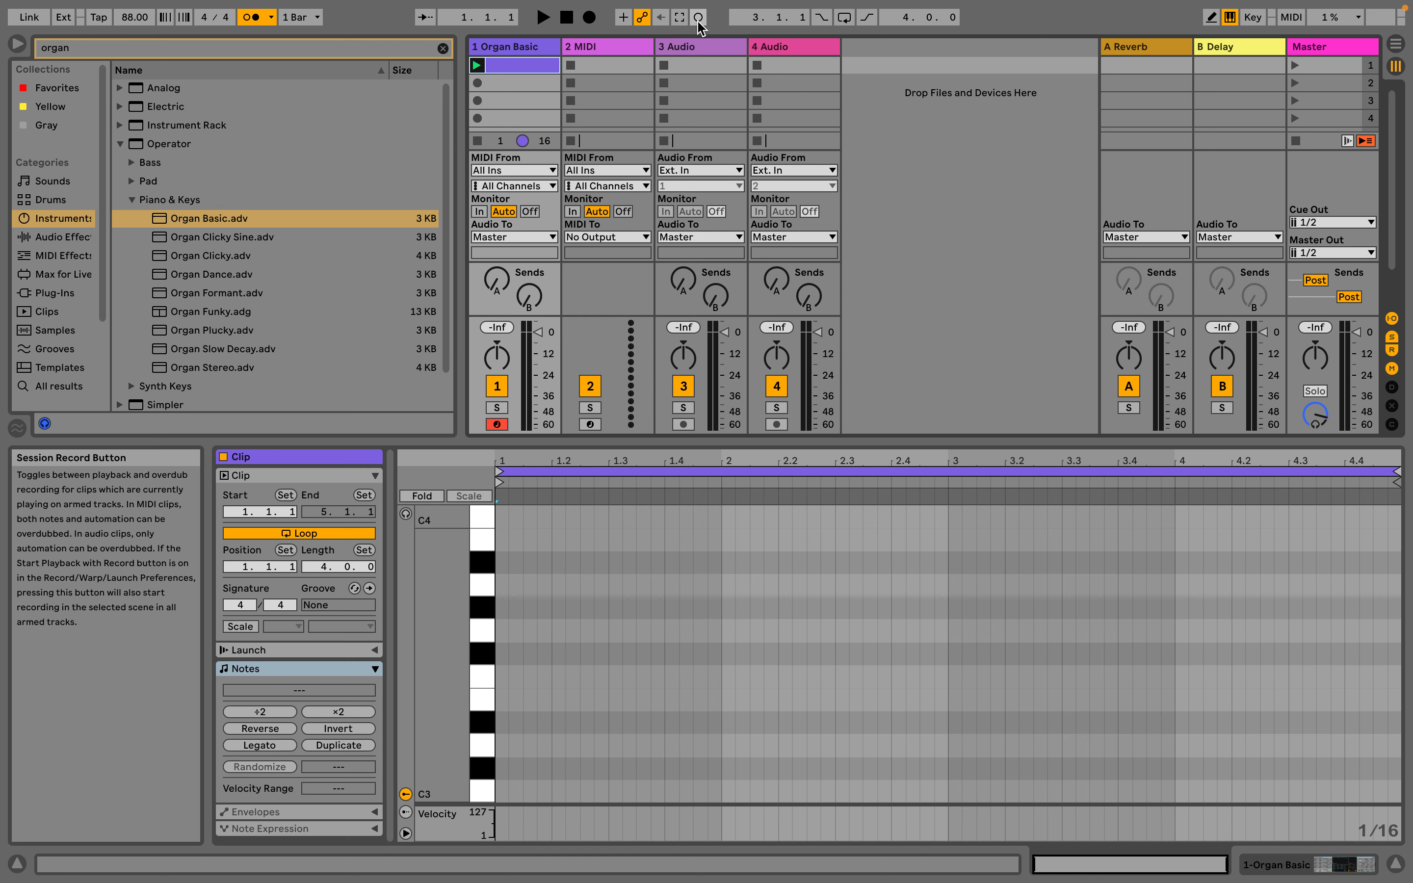
Try to record an organ performance over the looping four-bar clip with Arrangement Record, playing notes on the computer MIDI keyboard
{"action": "left_click", "coordinate": [590, 19]}
{"action": "key", "text": "h"}
{"action": "key", "text": "k"}
{"action": "key", "text": "h"}
{"action": "key", "text": "k"}
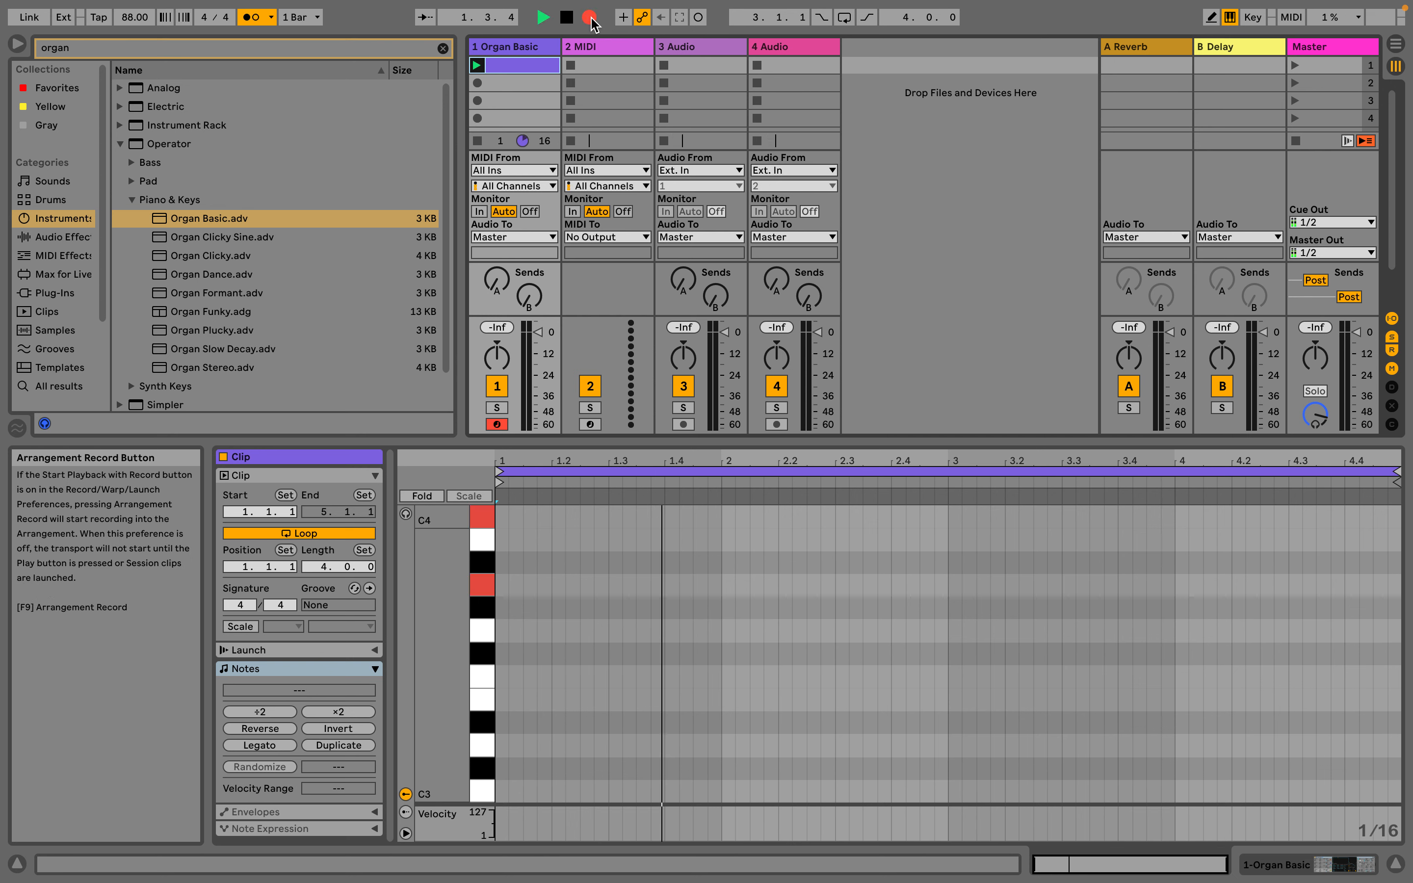
{"action": "key", "text": "h"}
{"action": "key", "text": "k"}
{"action": "key", "text": "h"}
{"action": "key", "text": "k"}
{"action": "key", "text": "h"}
{"action": "key", "text": "k"}
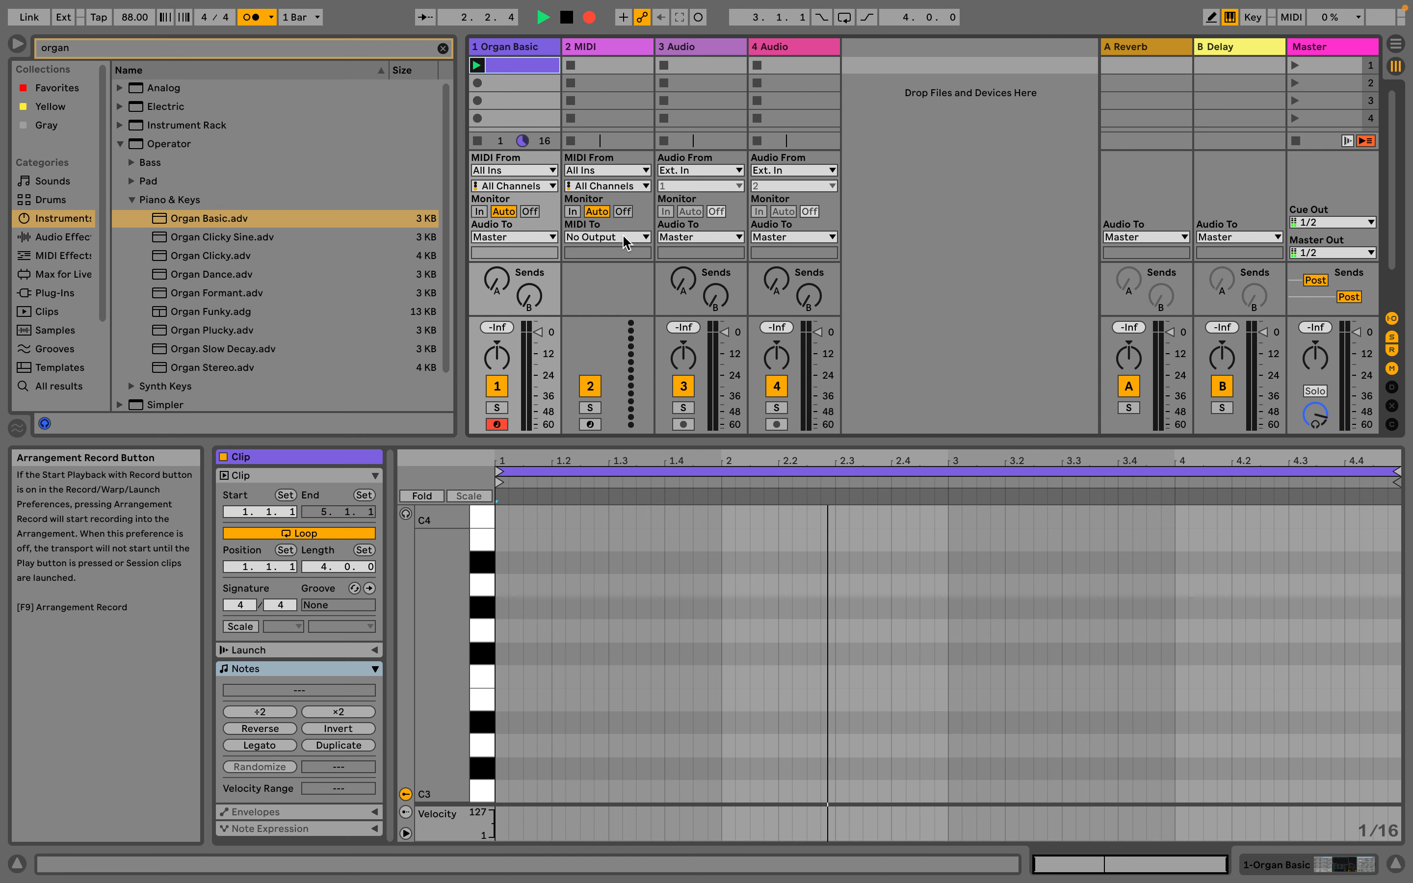
{"action": "scroll", "coordinate": [685, 631], "scroll_direction": "up", "scroll_amount": 3}
{"action": "key", "text": "h"}
{"action": "key", "text": "k"}
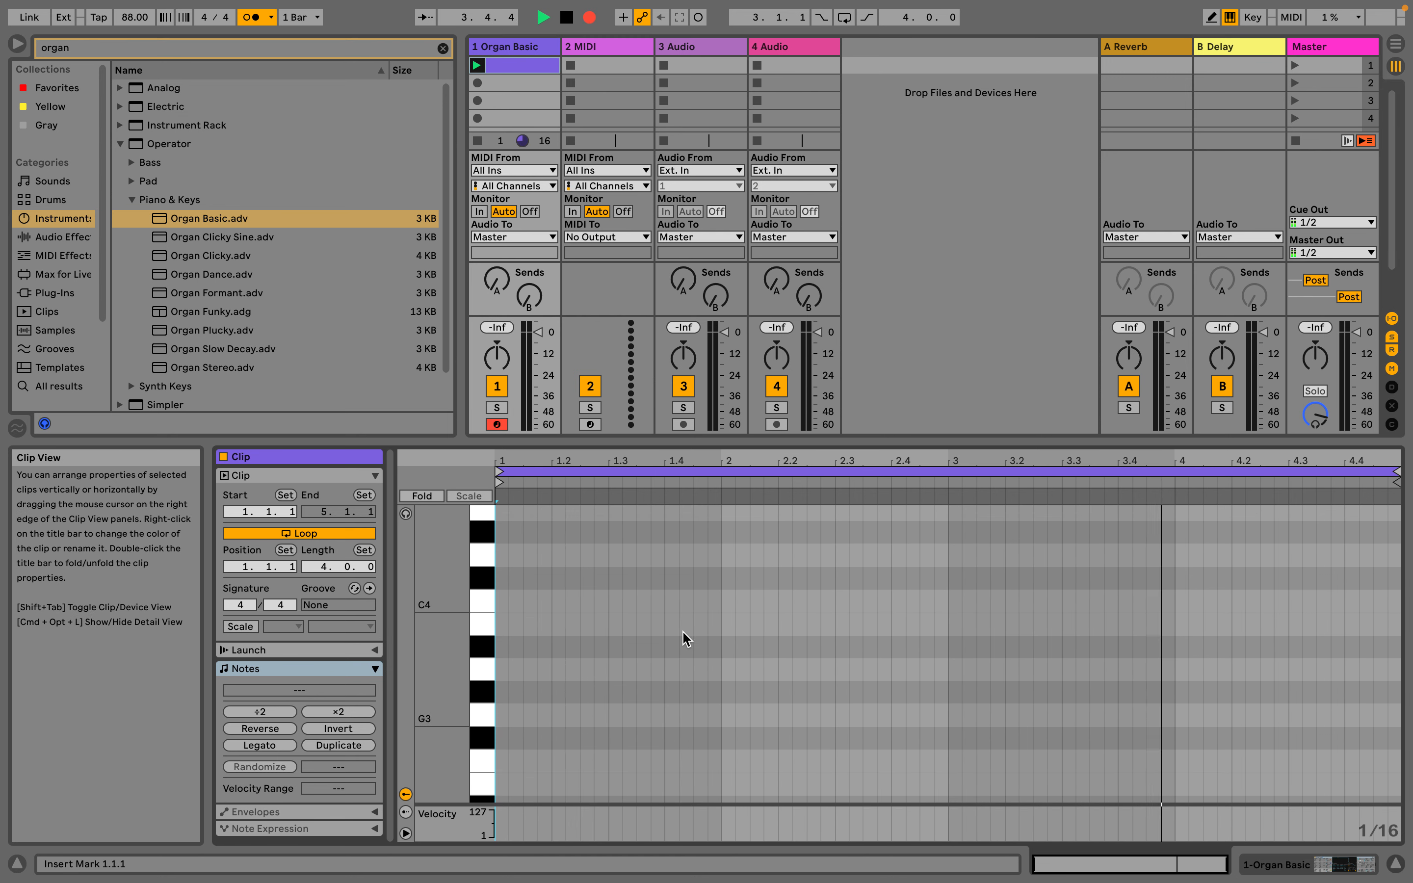
{"action": "key", "text": "h"}
{"action": "key", "text": "o"}
{"action": "key", "text": "g"}
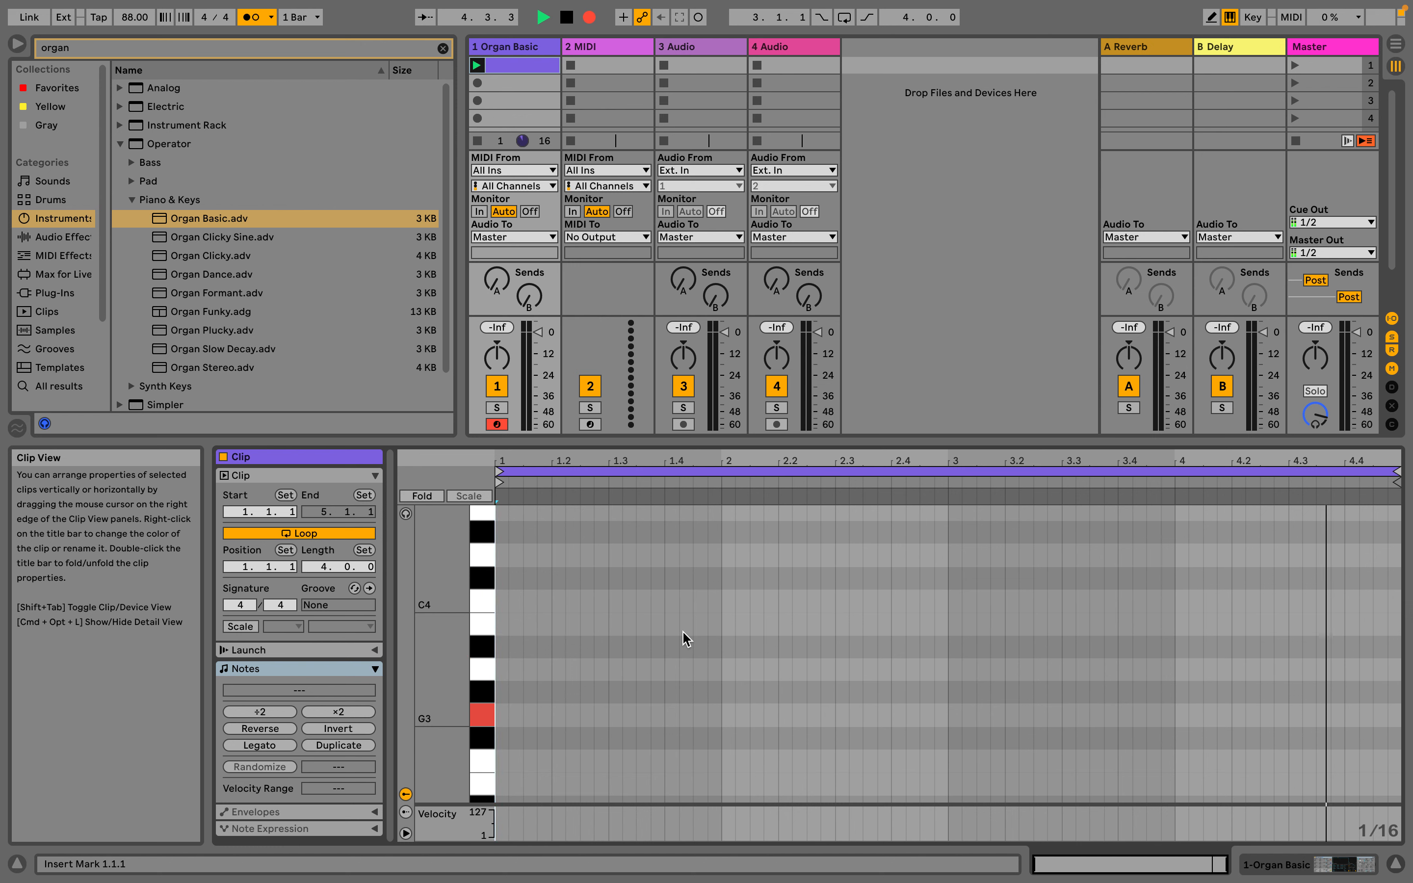
{"action": "key", "text": "o"}
{"action": "key", "text": "p"}
{"action": "key", "text": "t"}
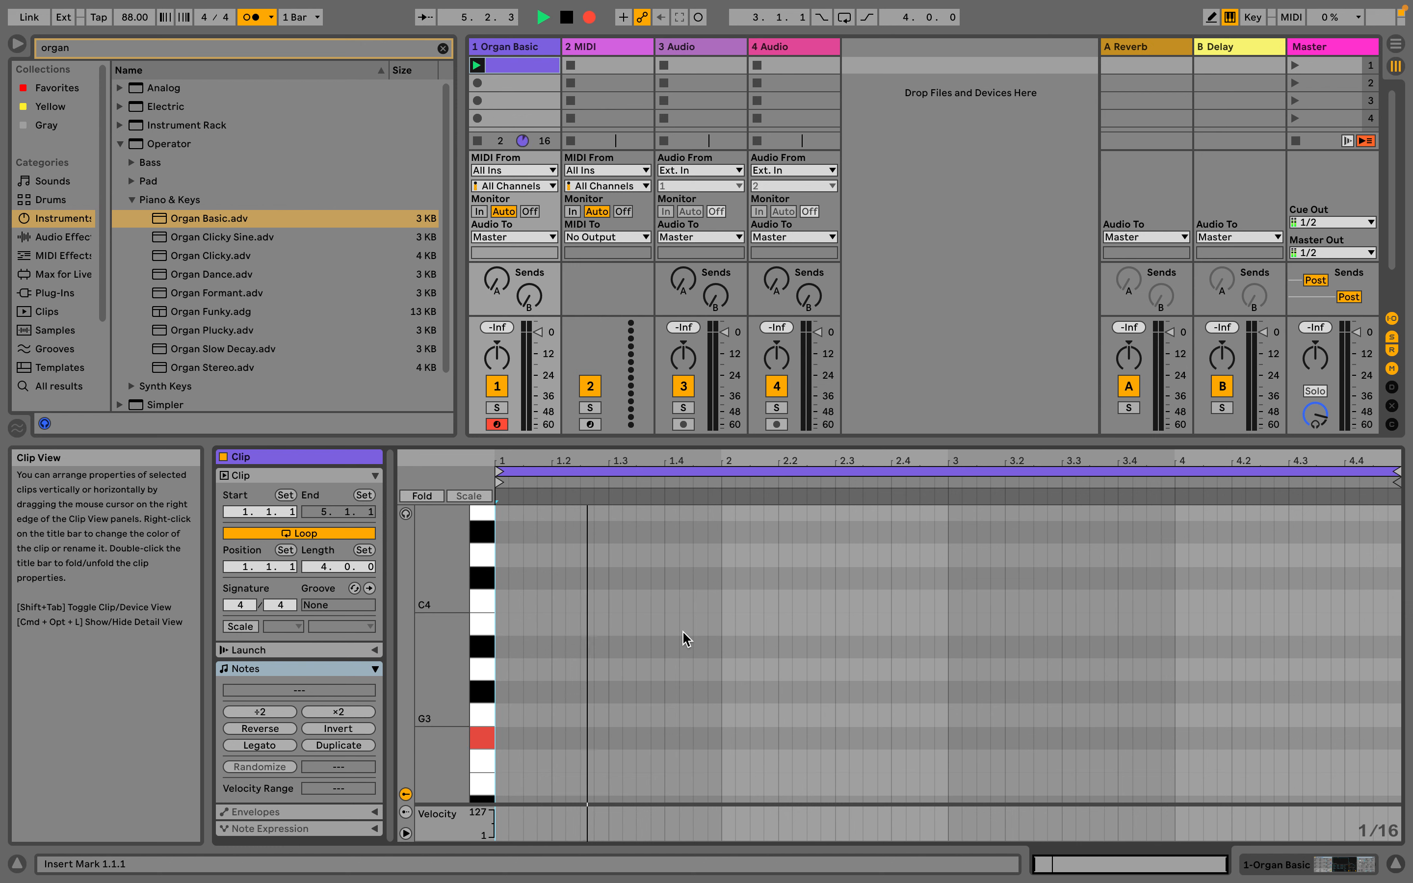
{"action": "key", "text": "u"}
{"action": "key", "text": "o"}
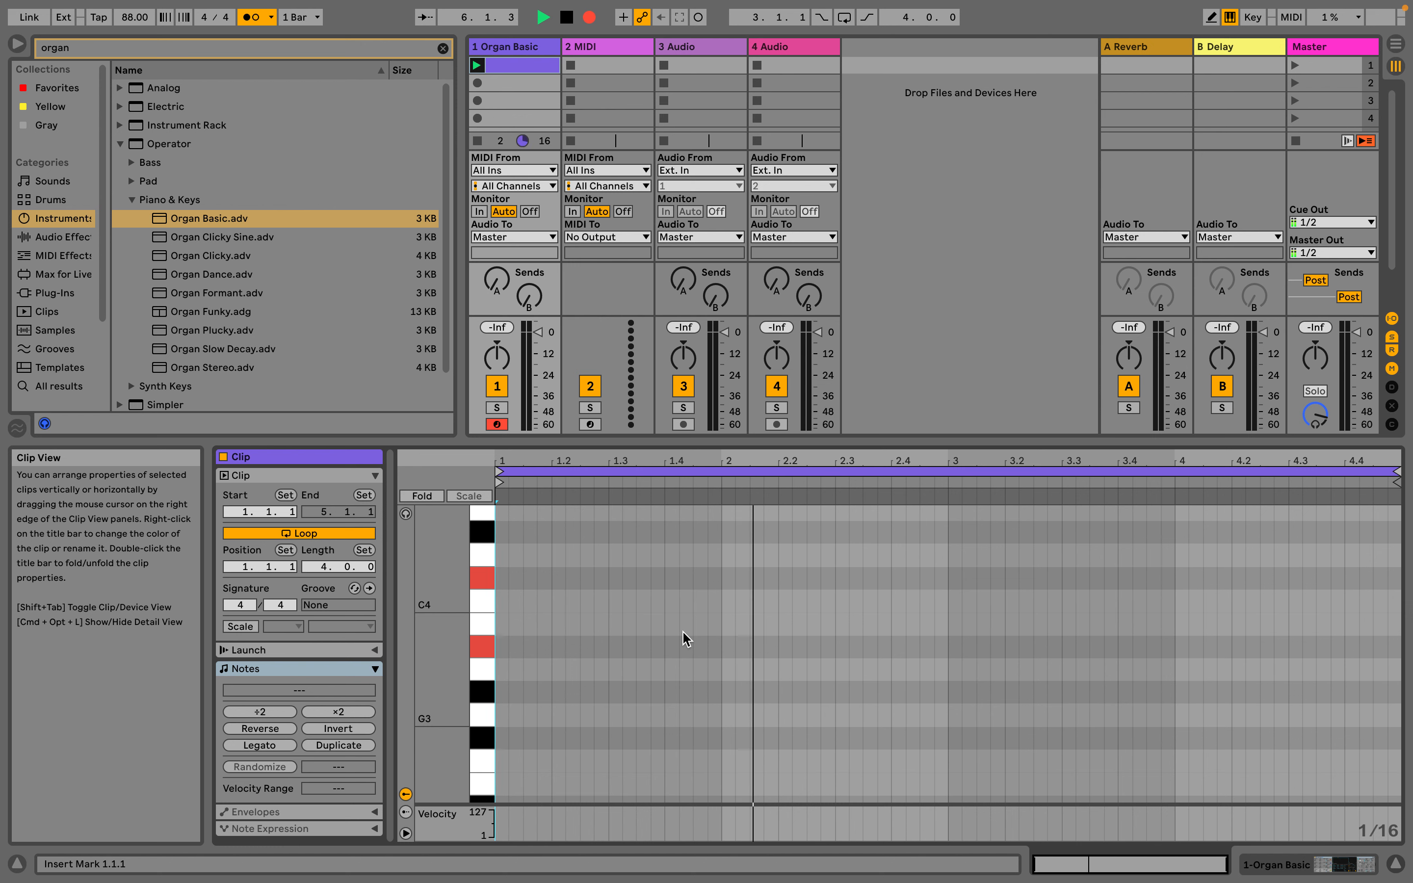
{"action": "key", "text": "o"}
{"action": "key", "text": "h"}
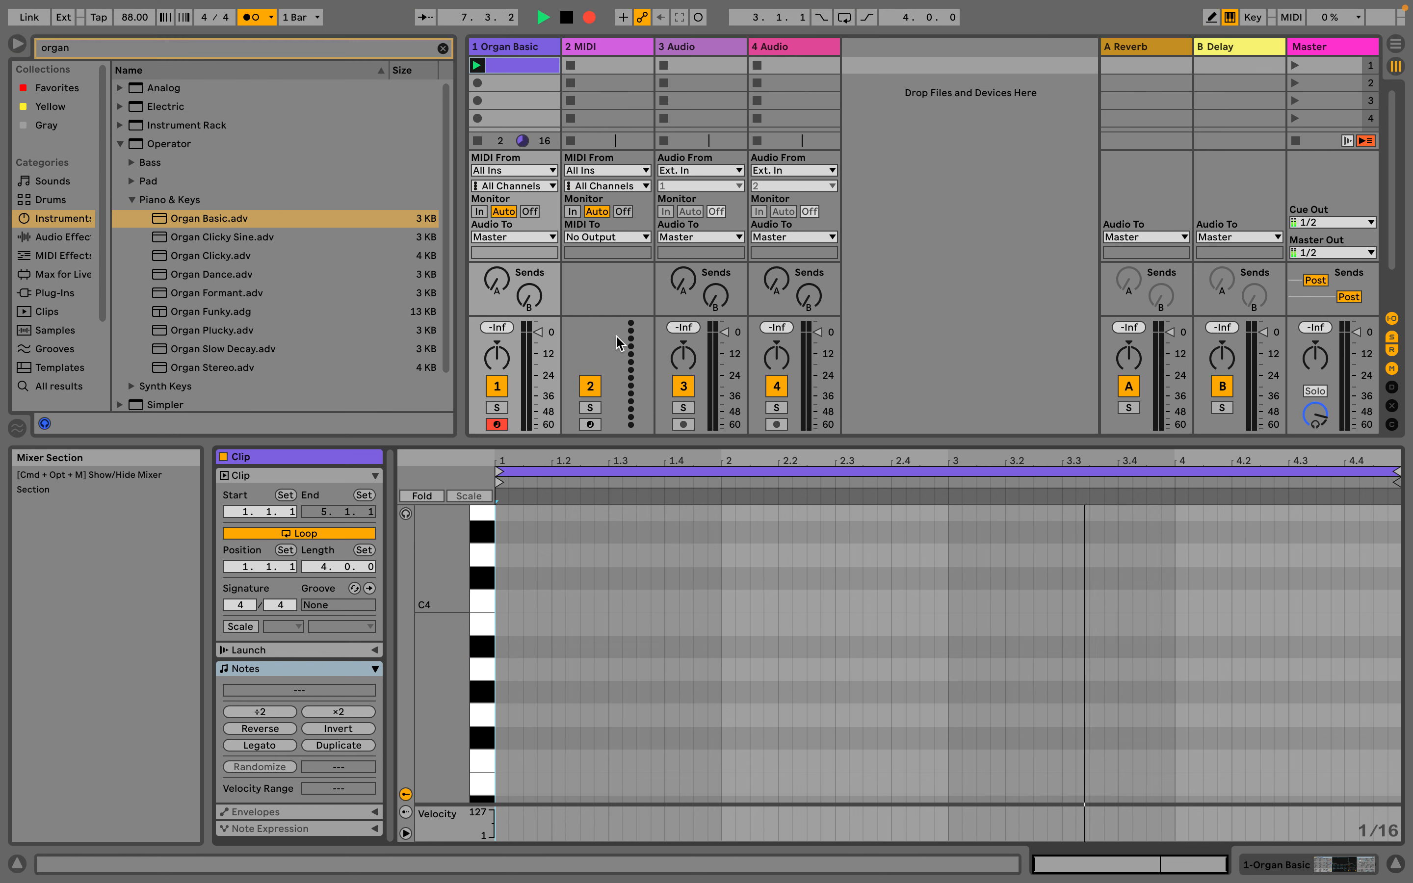
{"action": "left_click", "coordinate": [567, 18]}
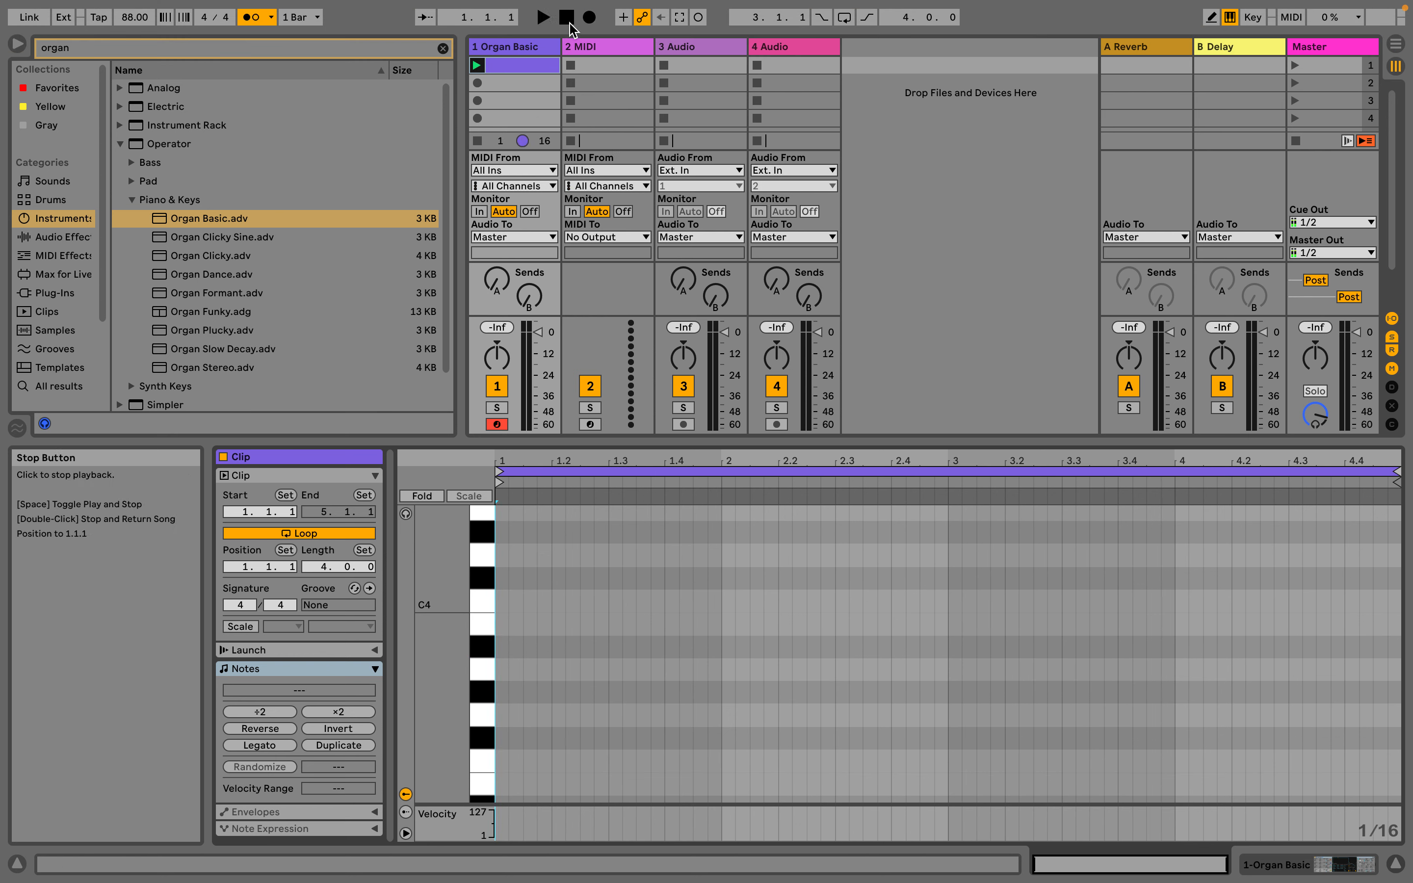
Record an organ chord performance into the looping four-bar clip with Session Record, playing chords on the computer MIDI keyboard, and stop the transport
{"action": "left_click", "coordinate": [698, 17]}
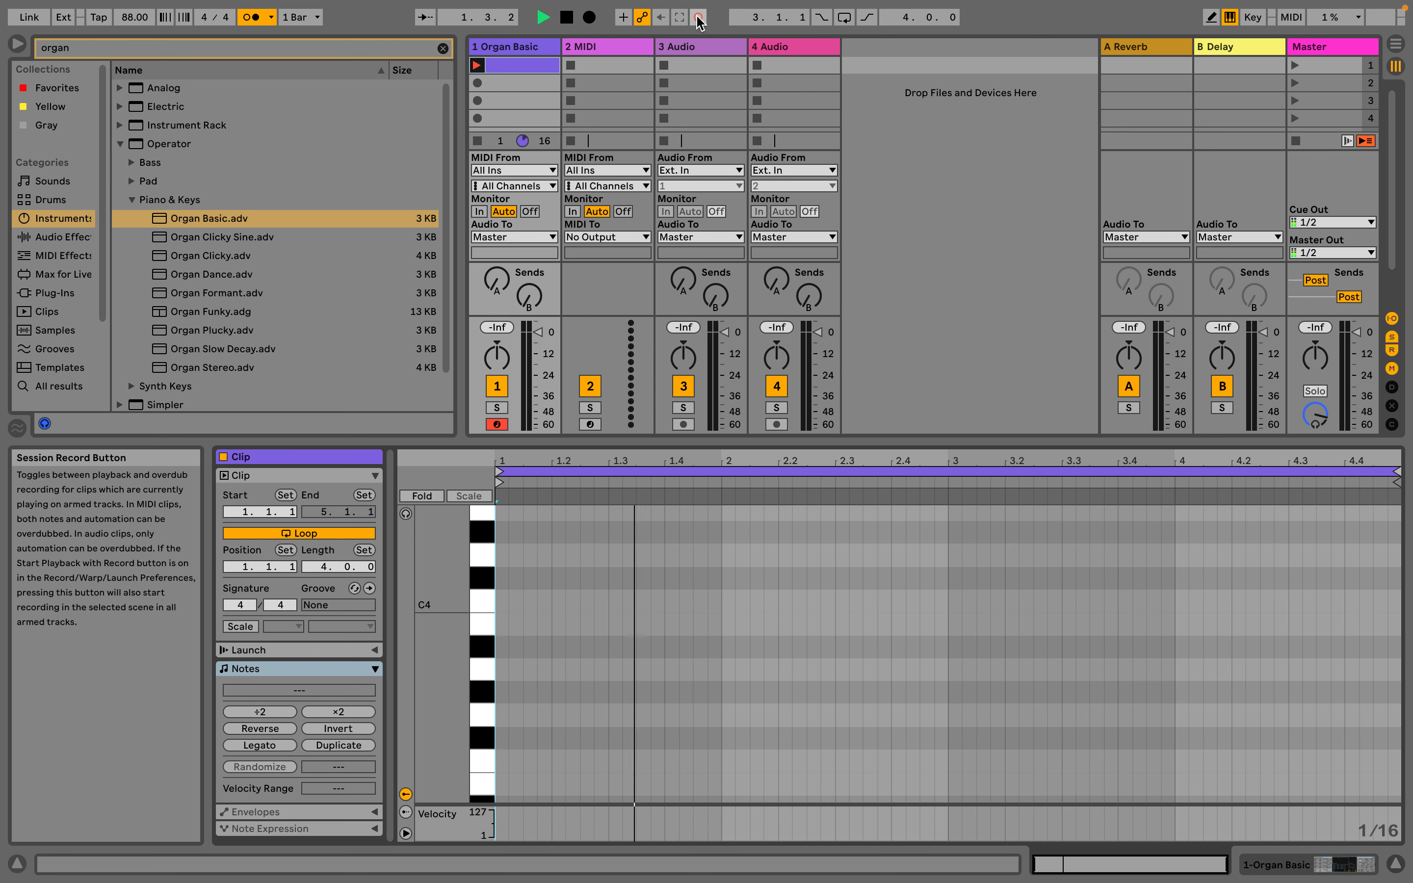
{"action": "key", "text": "a+d+g"}
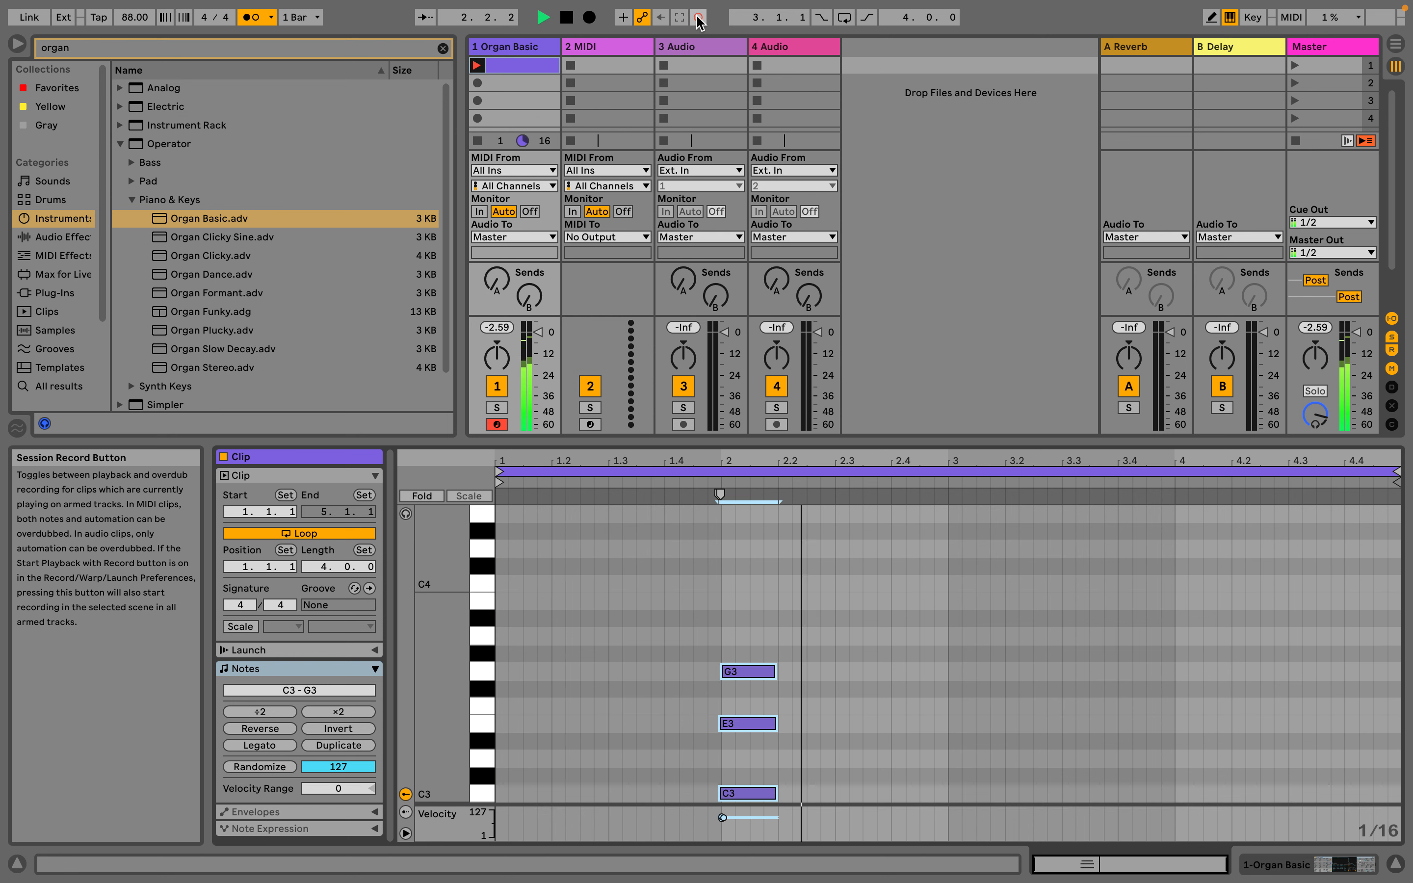
{"action": "key", "text": "a+d+g"}
{"action": "key", "text": "a+d+g"}
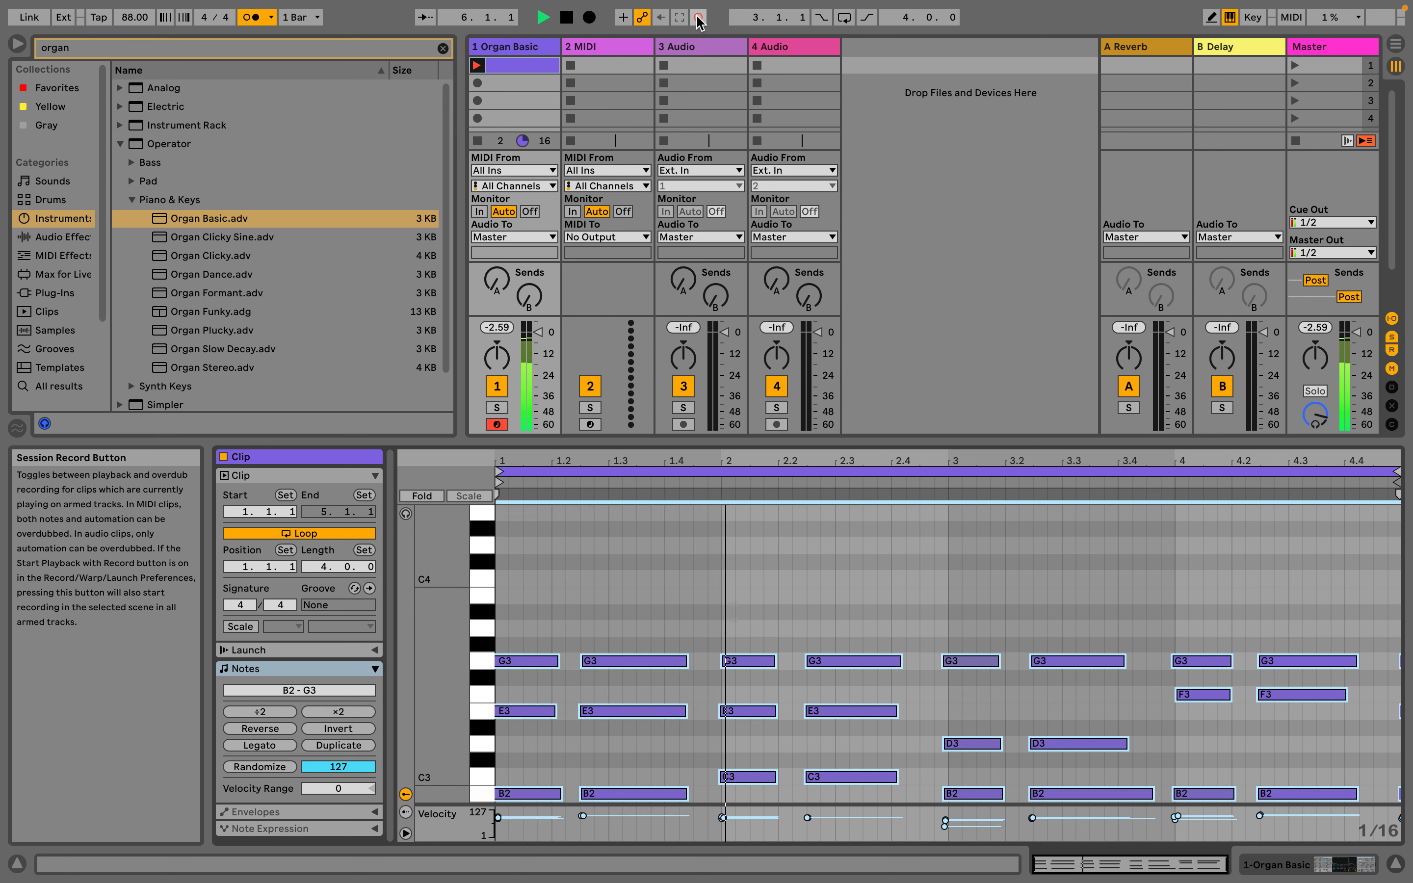
{"action": "left_click", "coordinate": [698, 20]}
{"action": "left_click", "coordinate": [564, 22]}
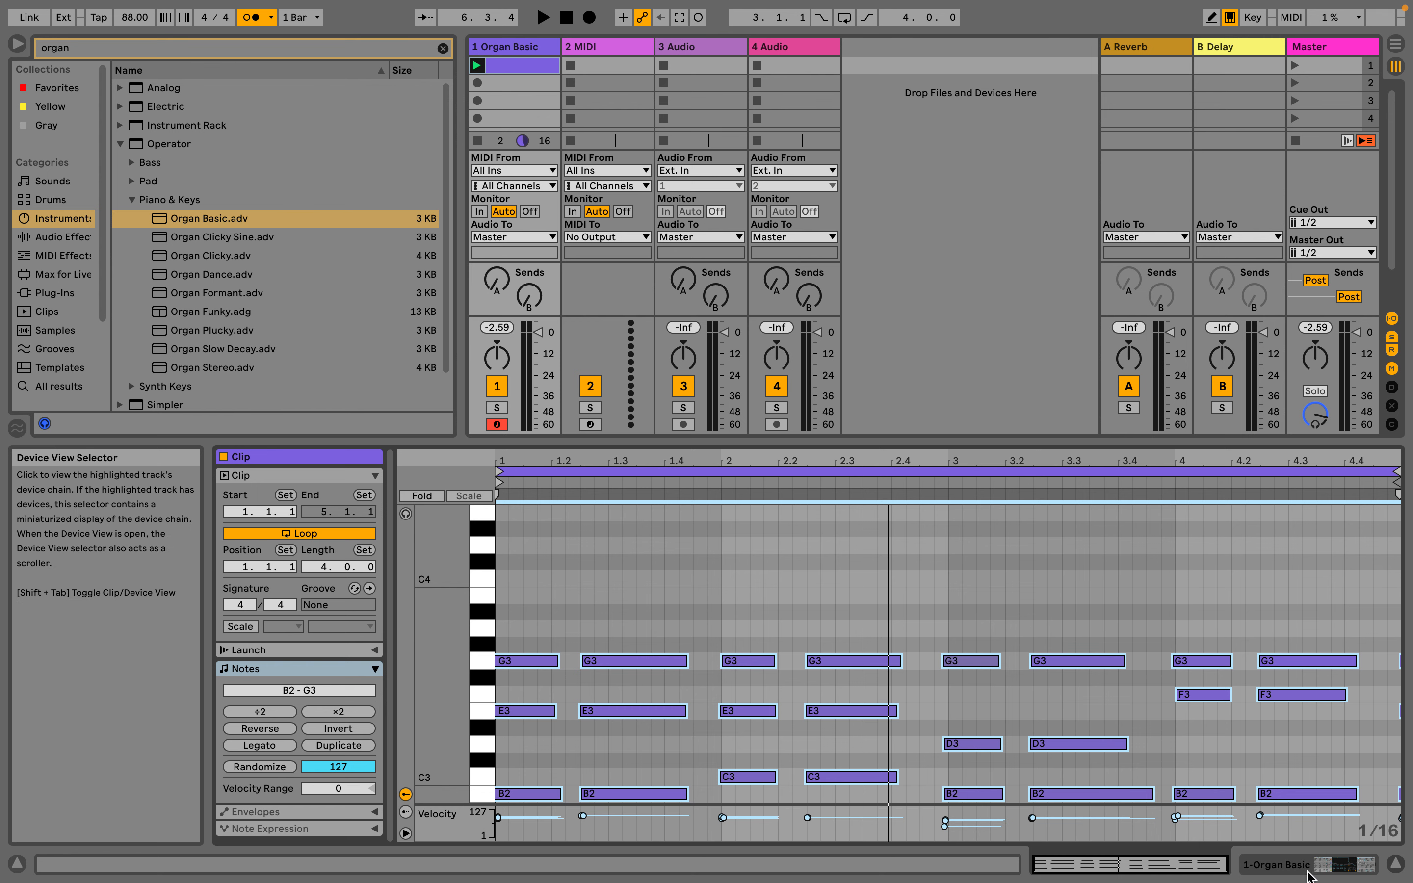
Play the organ clip with Session Record on while examining both main views, the clip's notes and the Organ Basic device
{"action": "left_click", "coordinate": [1336, 863]}
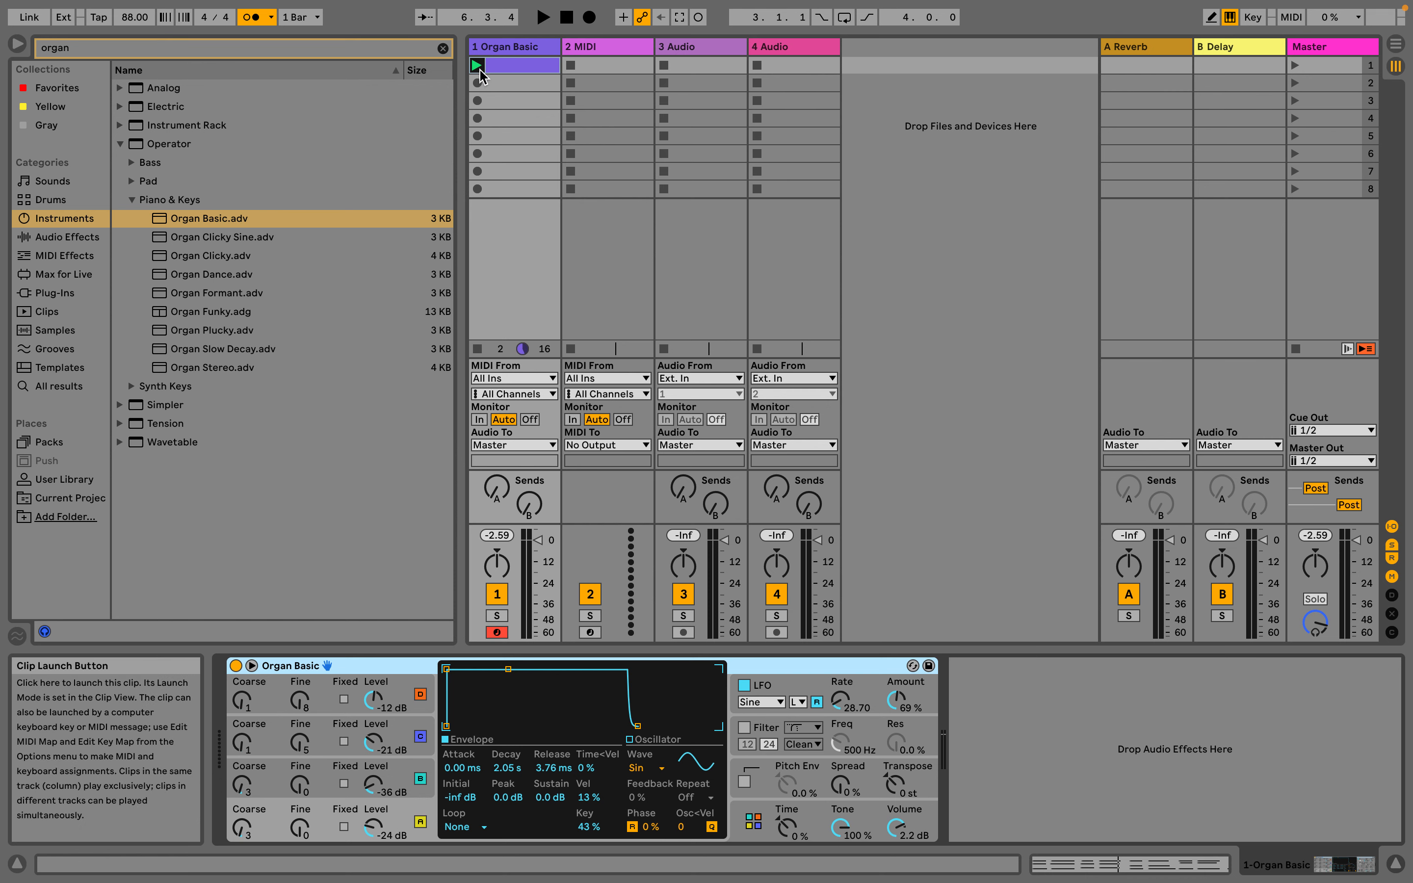
{"action": "left_click", "coordinate": [697, 17]}
{"action": "key", "text": "Tab"}
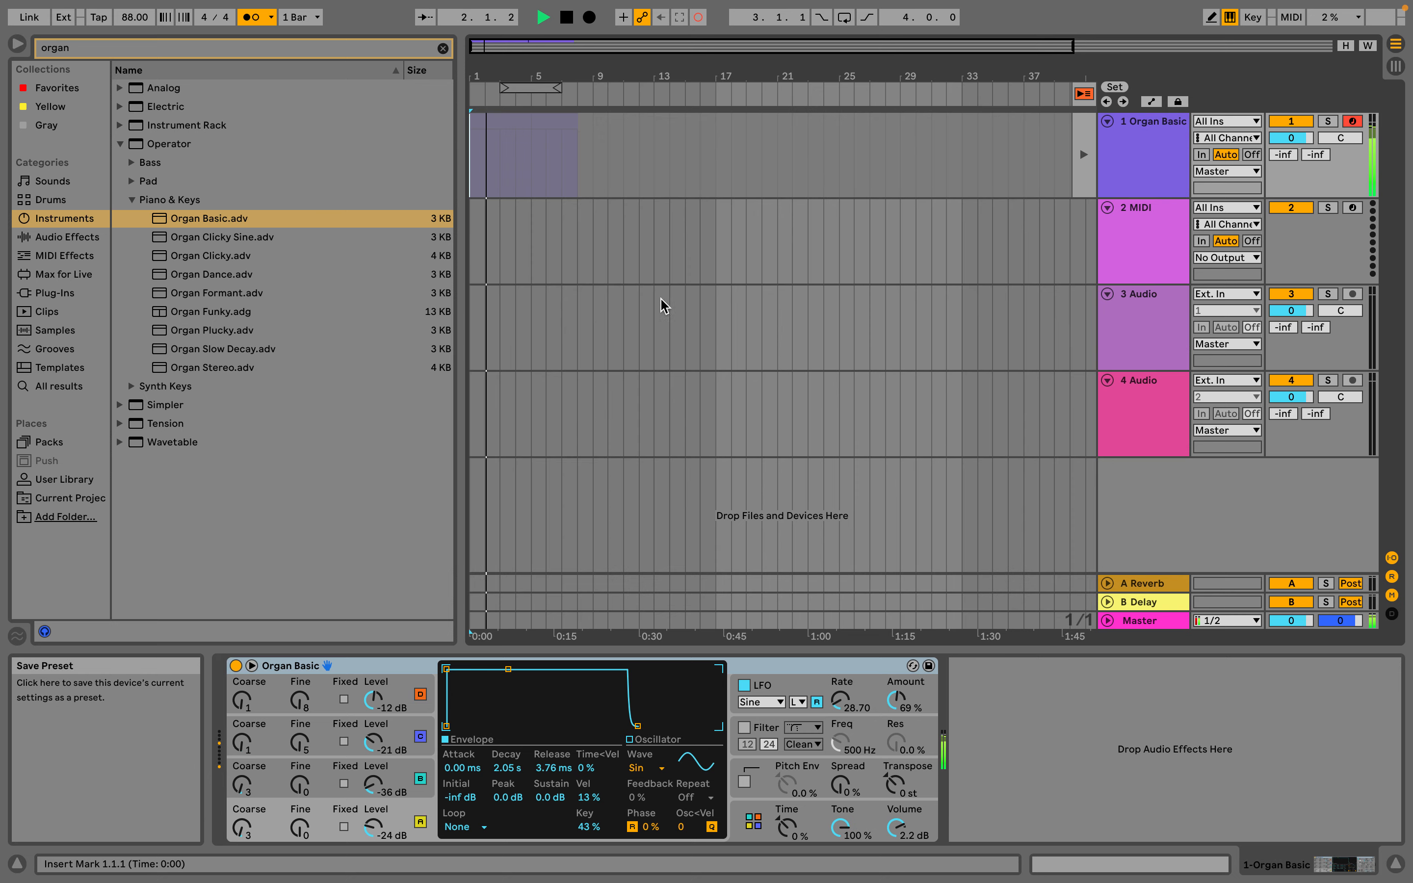
{"action": "key", "text": "Tab"}
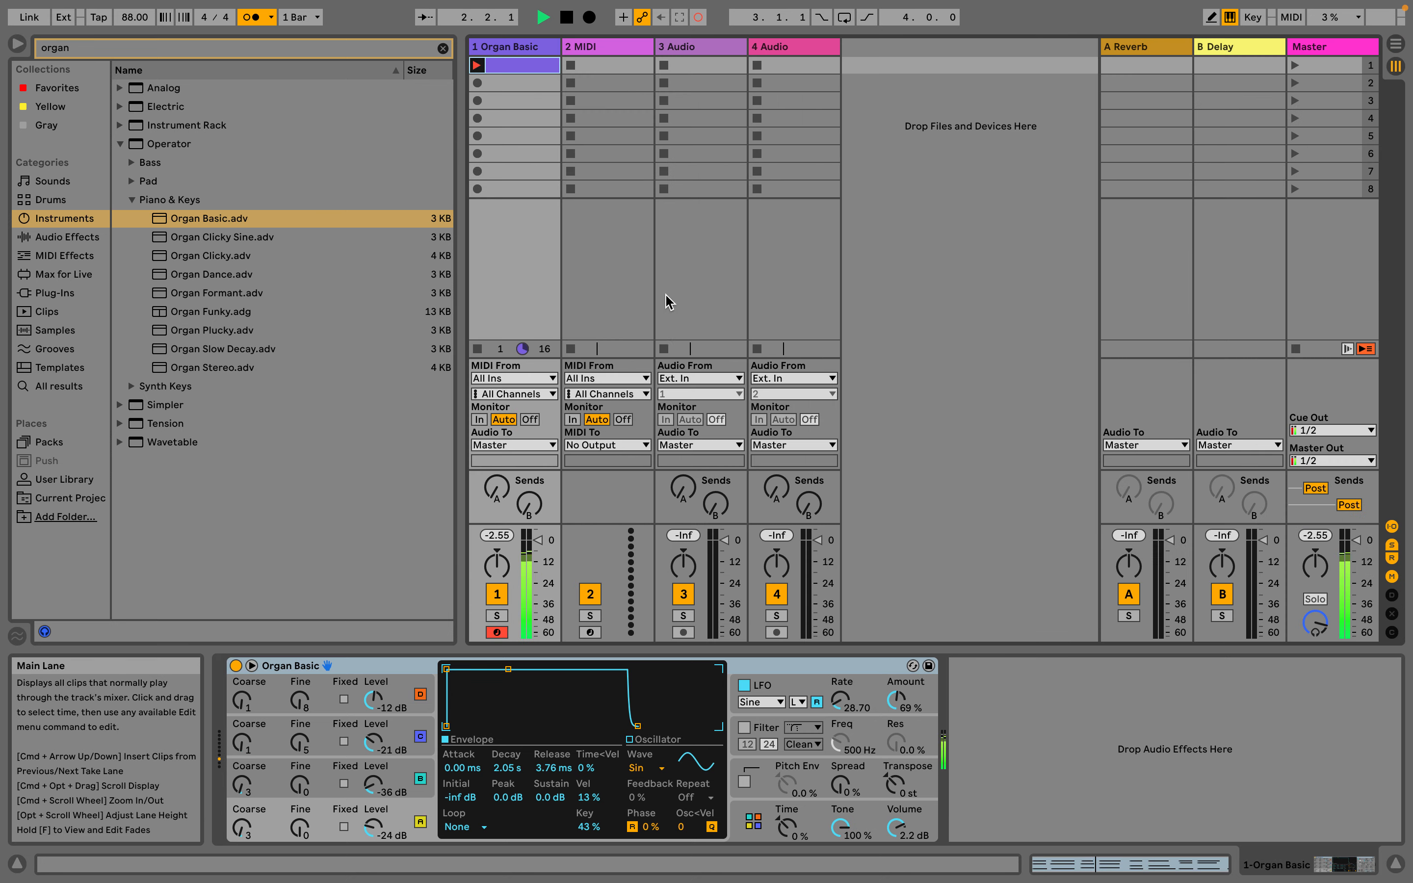
{"action": "double_click", "coordinate": [503, 73]}
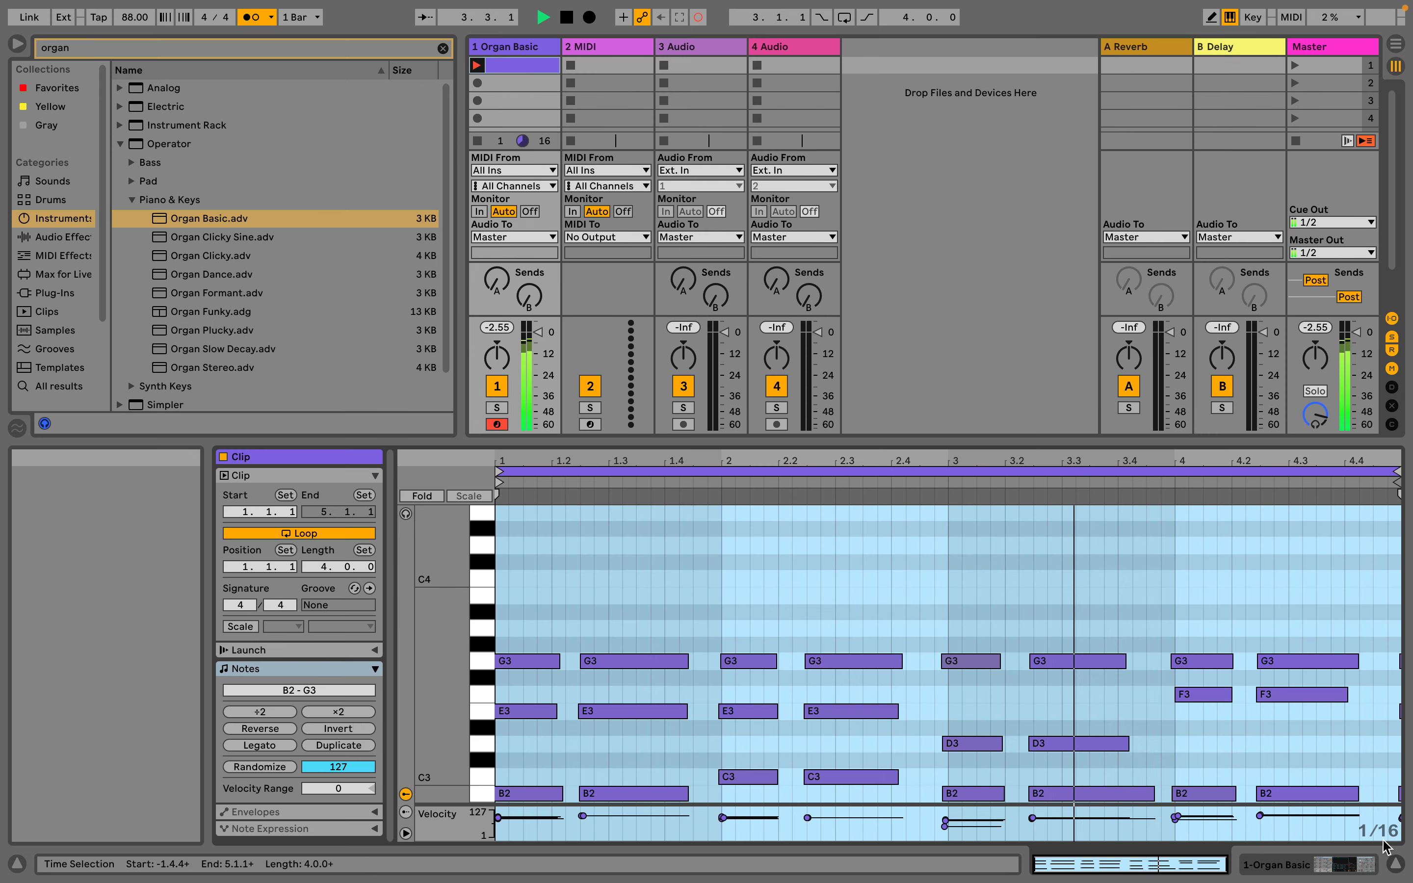
{"action": "left_click", "coordinate": [1338, 864]}
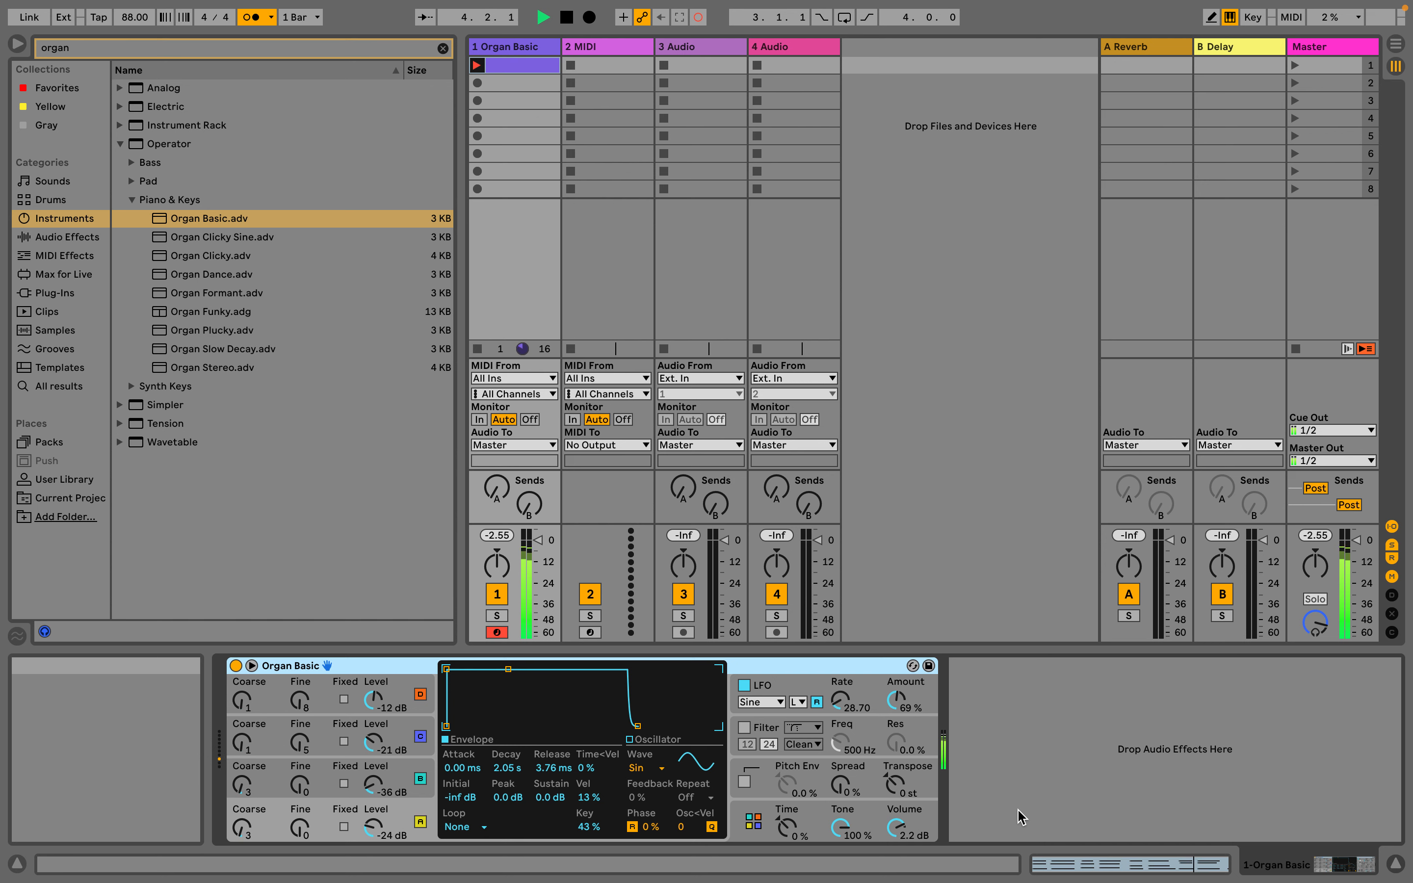
Lower Organ Basic's oscillator D level to -43 dB during playback, try lowering oscillator A's level, and stop the transport
{"action": "left_click_drag", "start_coordinate": [373, 698], "coordinate": [372, 727]}
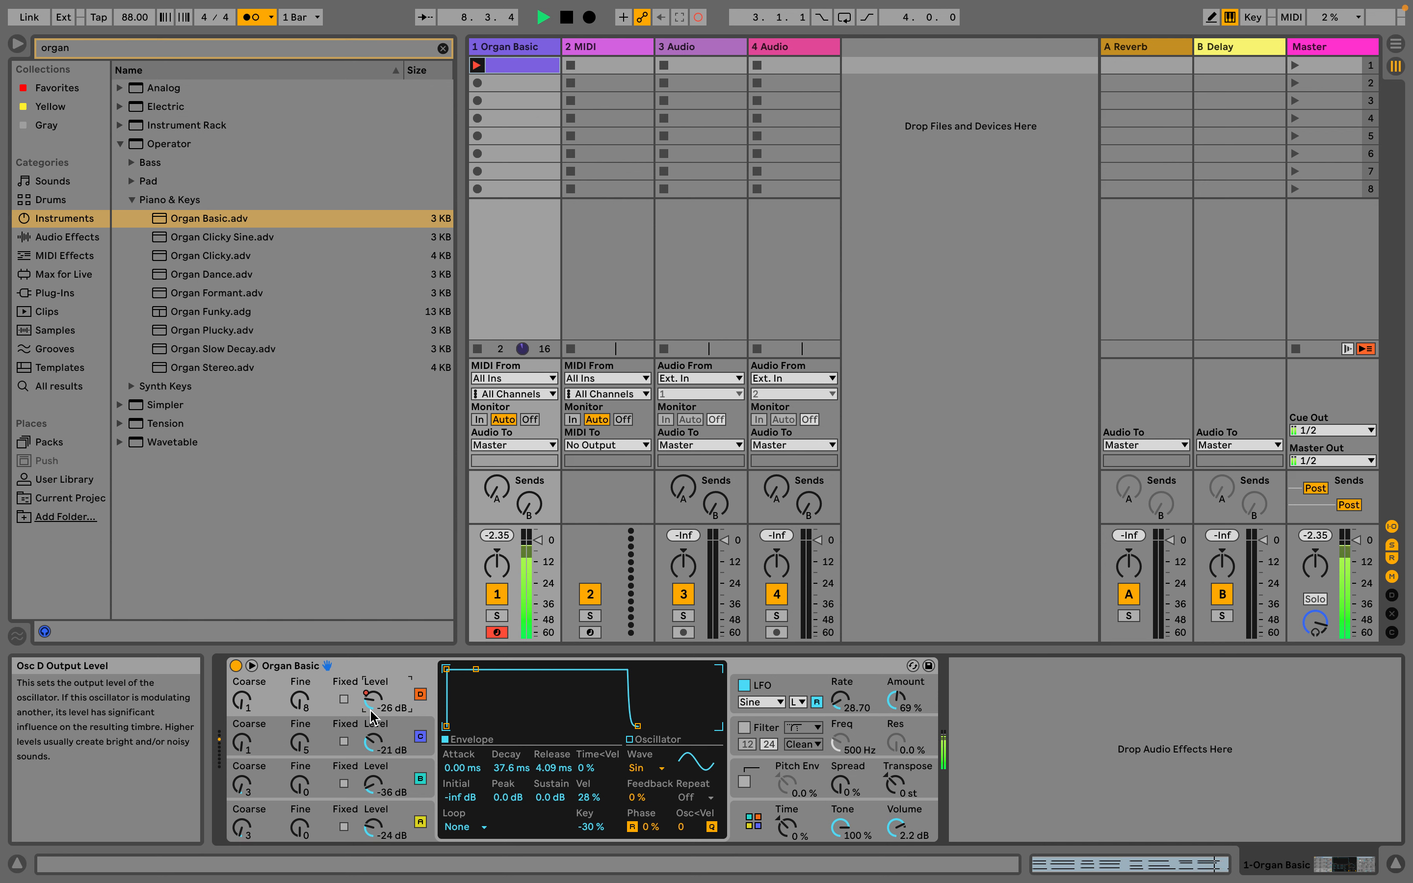
{"action": "mouse_move", "coordinate": [371, 716]}
{"action": "left_mouse_down"}
{"action": "mouse_move", "coordinate": [380, 747]}
{"action": "mouse_move", "coordinate": [378, 733]}
{"action": "left_mouse_up"}
{"action": "key", "text": "ctrl+z"}
{"action": "left_click_drag", "start_coordinate": [372, 825], "coordinate": [374, 843]}
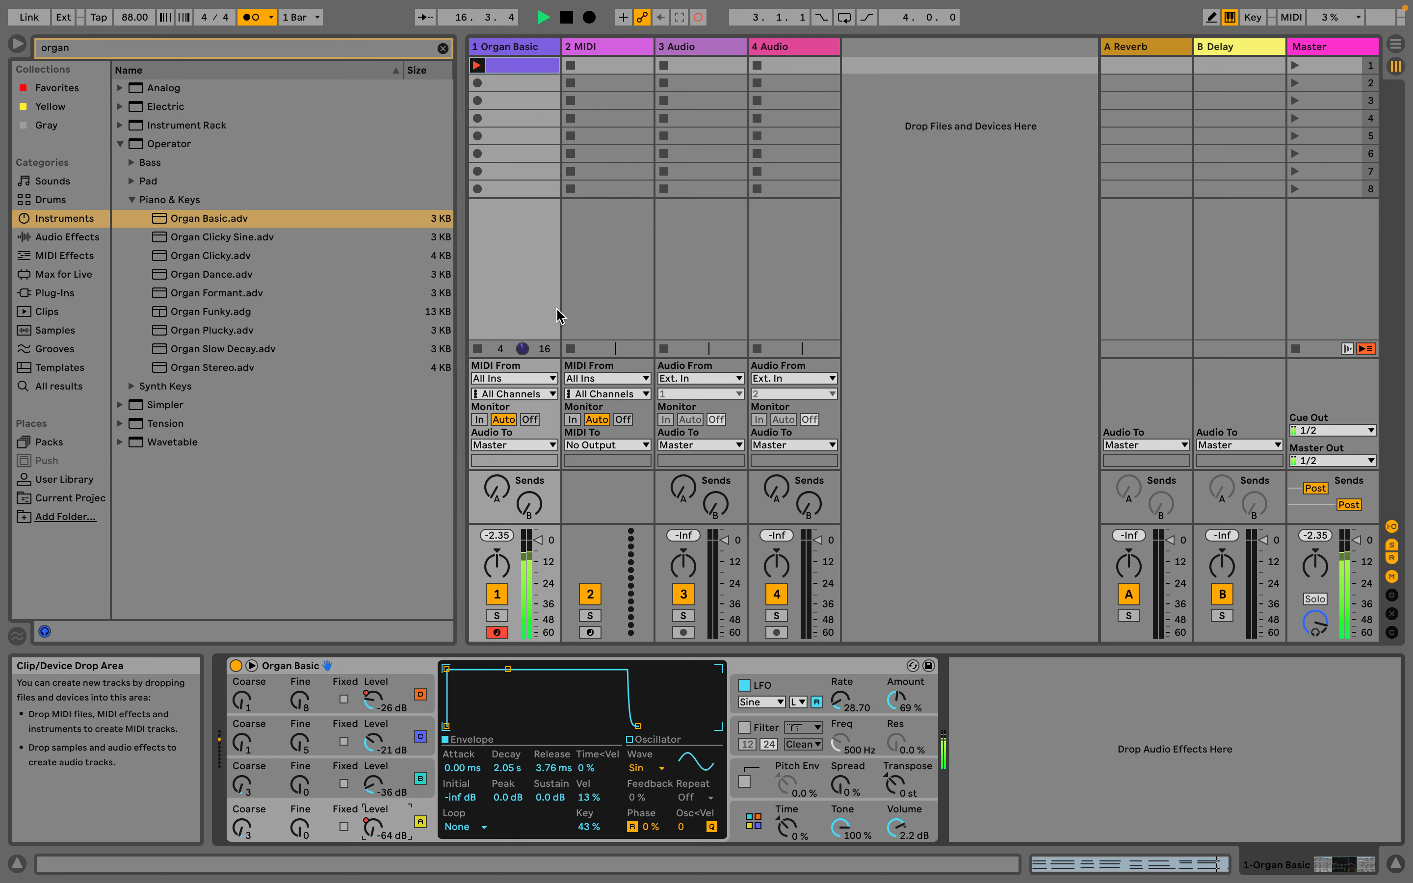
{"action": "left_click", "coordinate": [565, 20]}
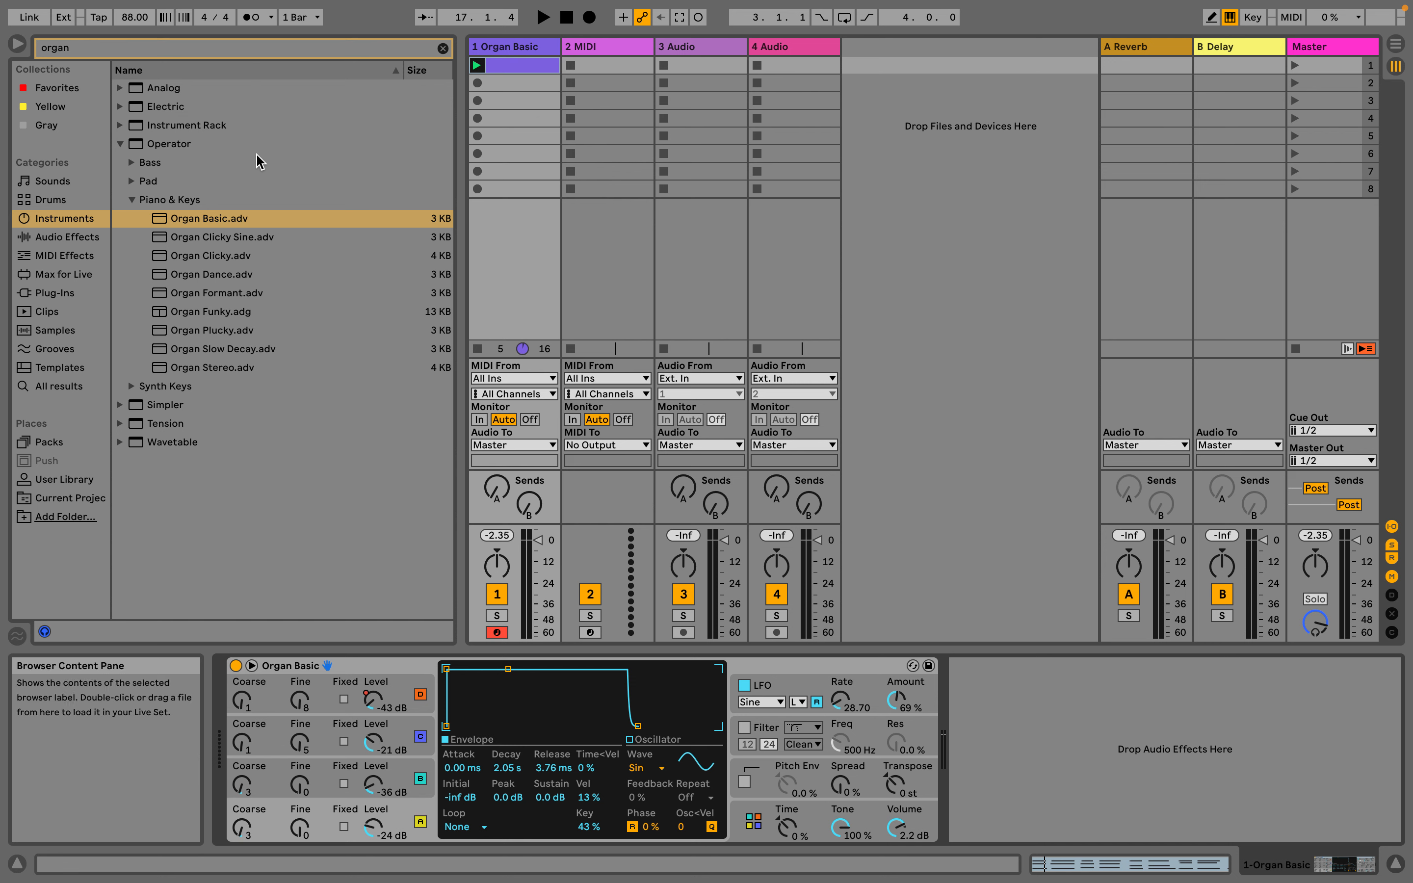
Search the instruments for "bass" and load the Operator preset Face Bass.adv onto the second MIDI track
{"action": "left_click", "coordinate": [115, 49]}
{"action": "type", "text": "bass"}
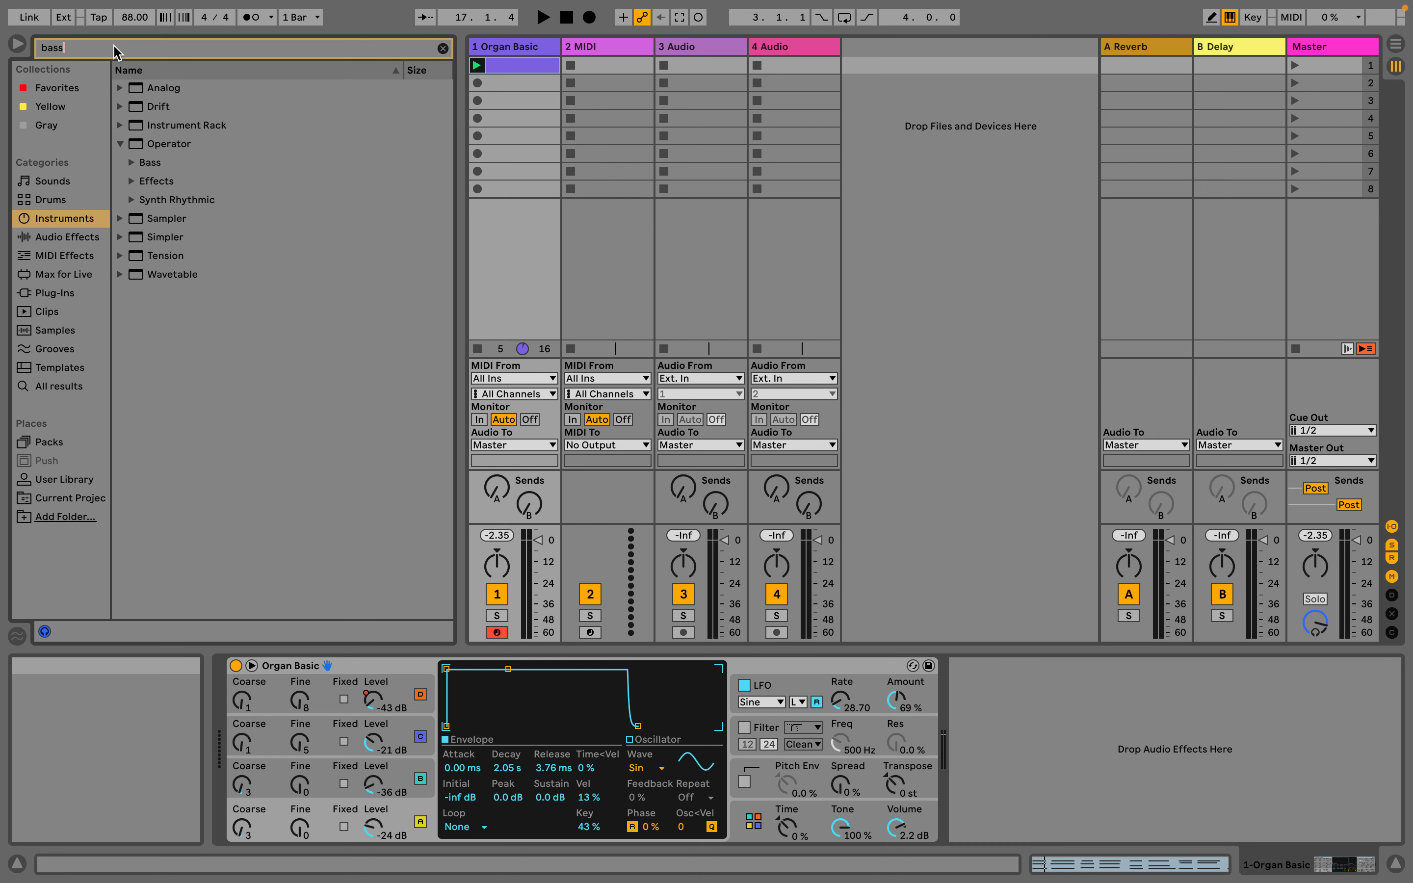
{"action": "left_click", "coordinate": [132, 163]}
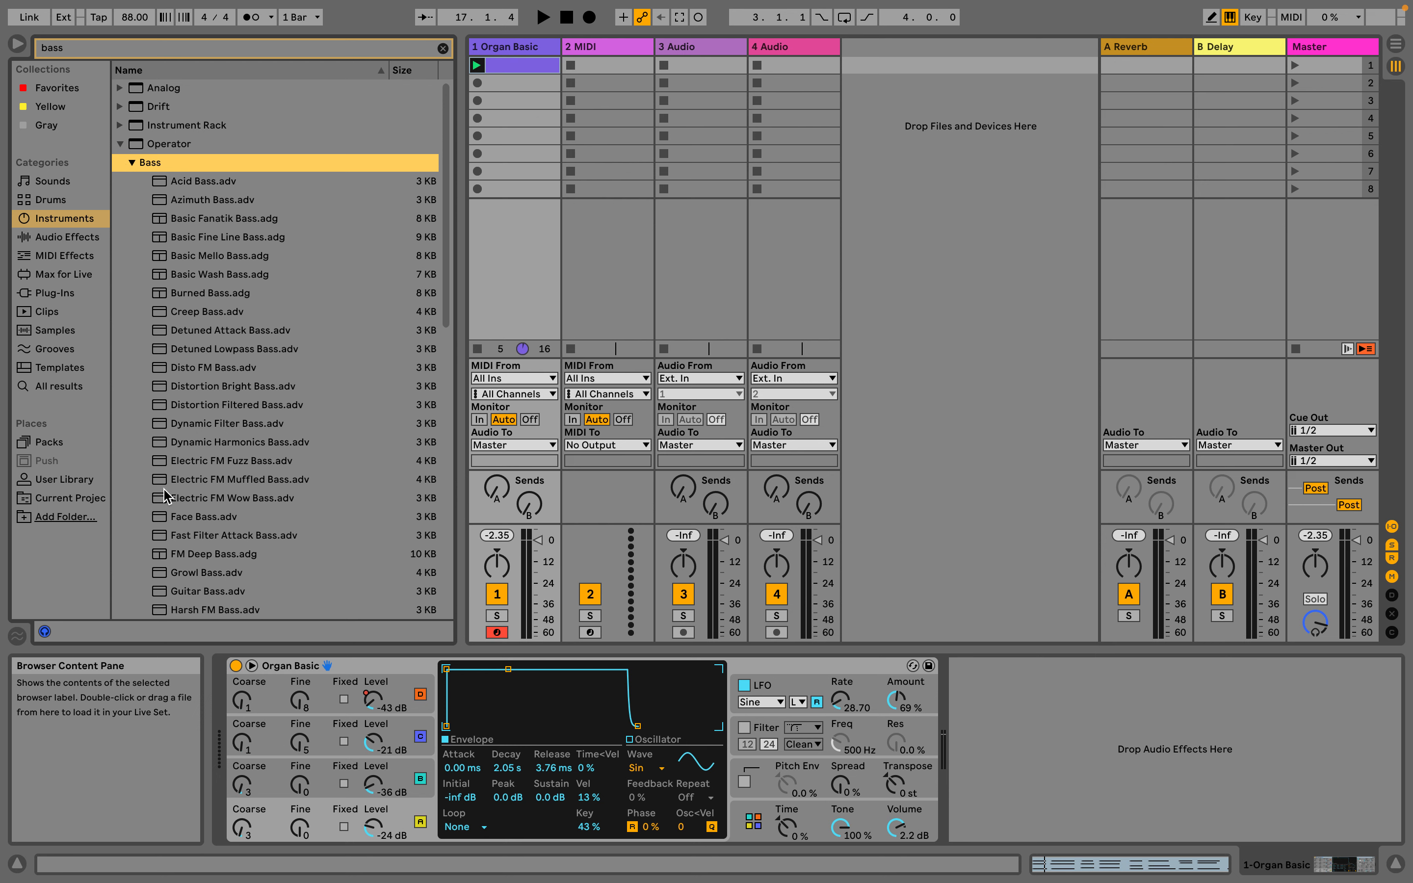
{"action": "left_click_drag", "start_coordinate": [157, 523], "coordinate": [630, 219]}
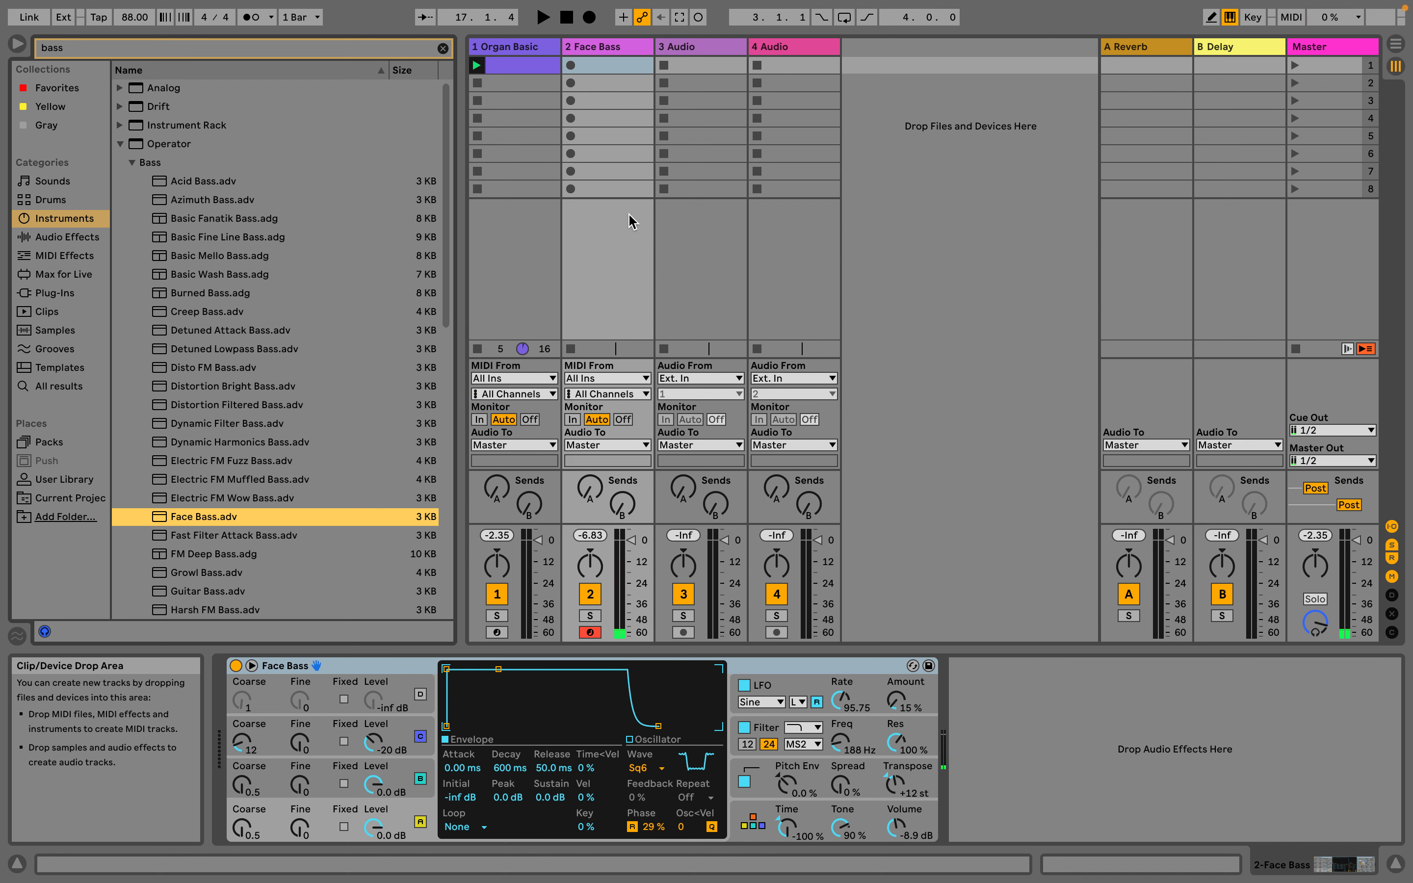
Audition Face Bass notes on the computer MIDI keyboard, first alone and then over the playing organ clip
{"action": "key", "text": "a"}
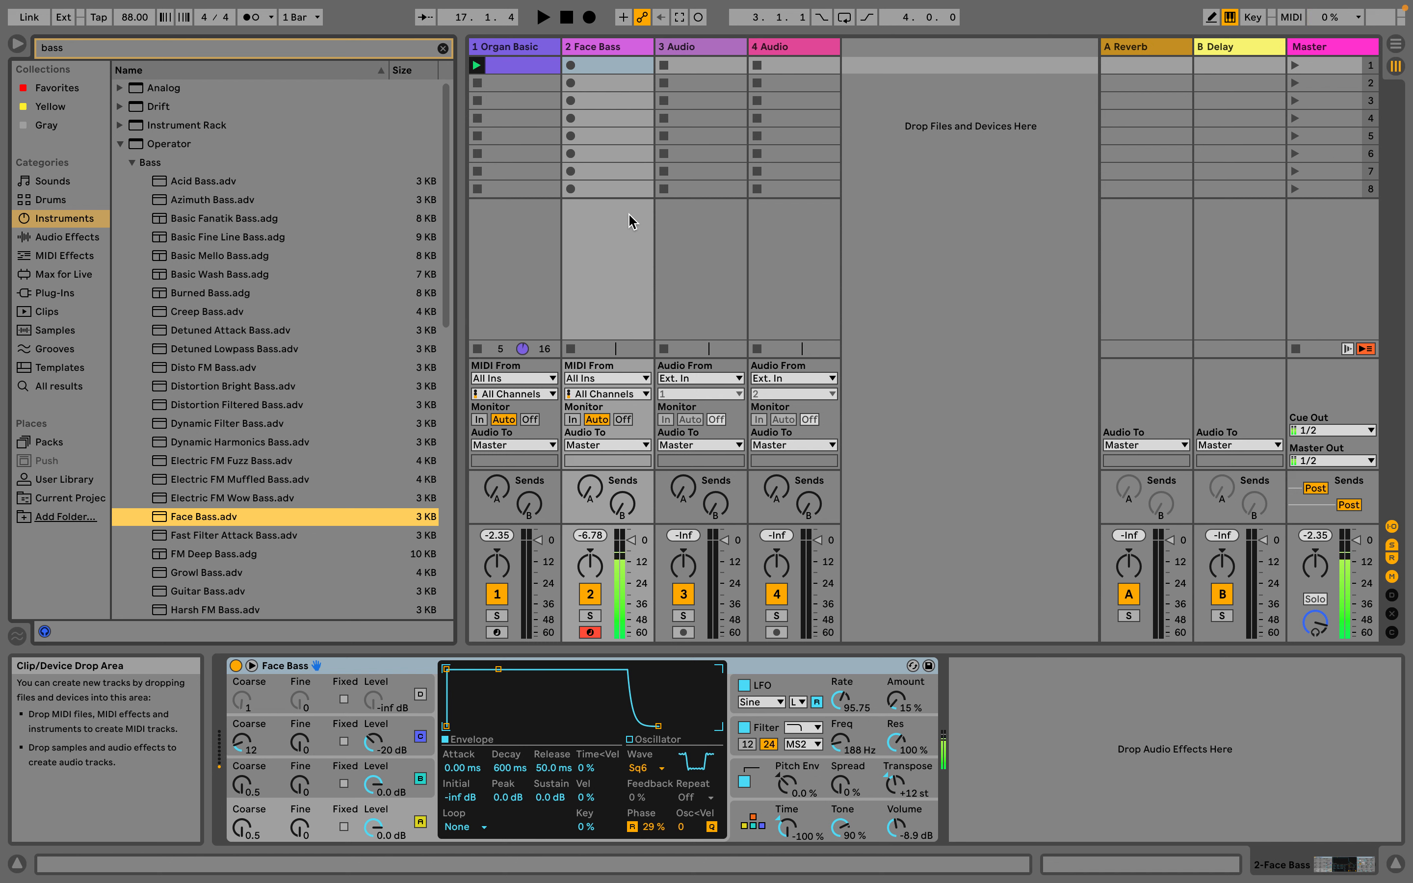
{"action": "key", "text": "a"}
{"action": "key", "text": "a"}
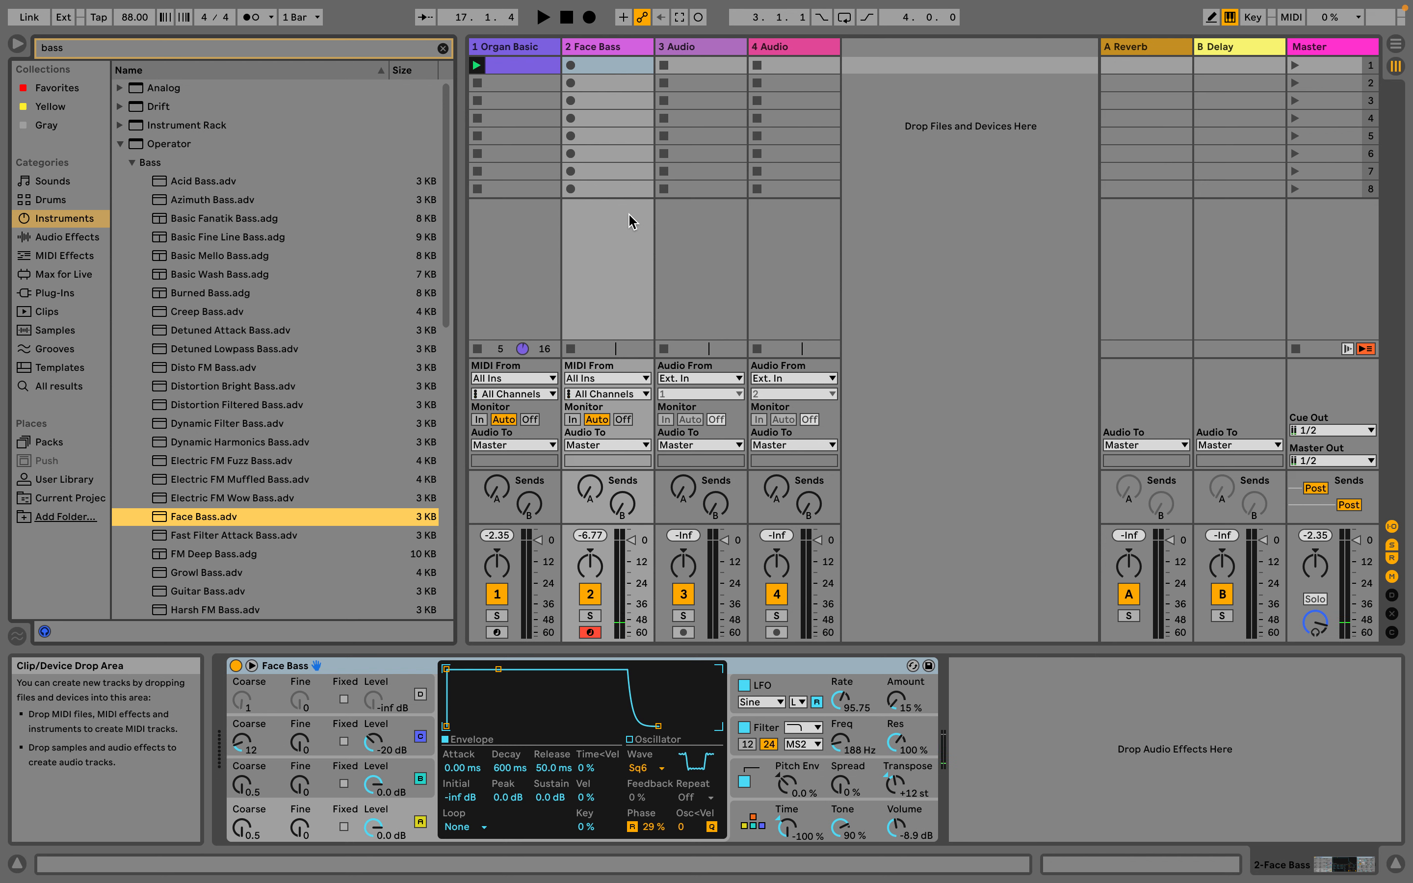
{"action": "left_click", "coordinate": [541, 17]}
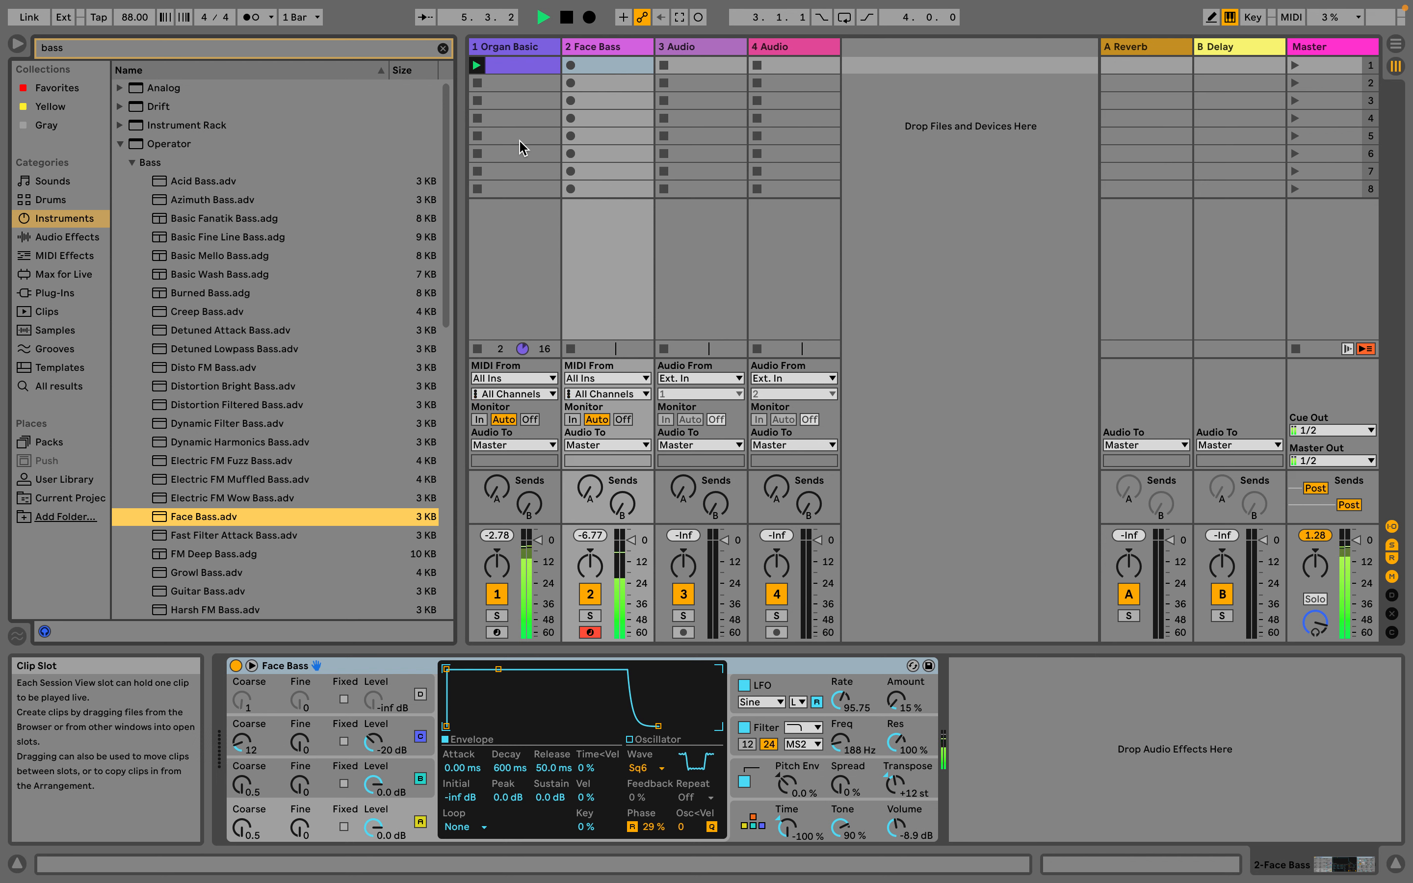
{"action": "left_click", "coordinate": [568, 24]}
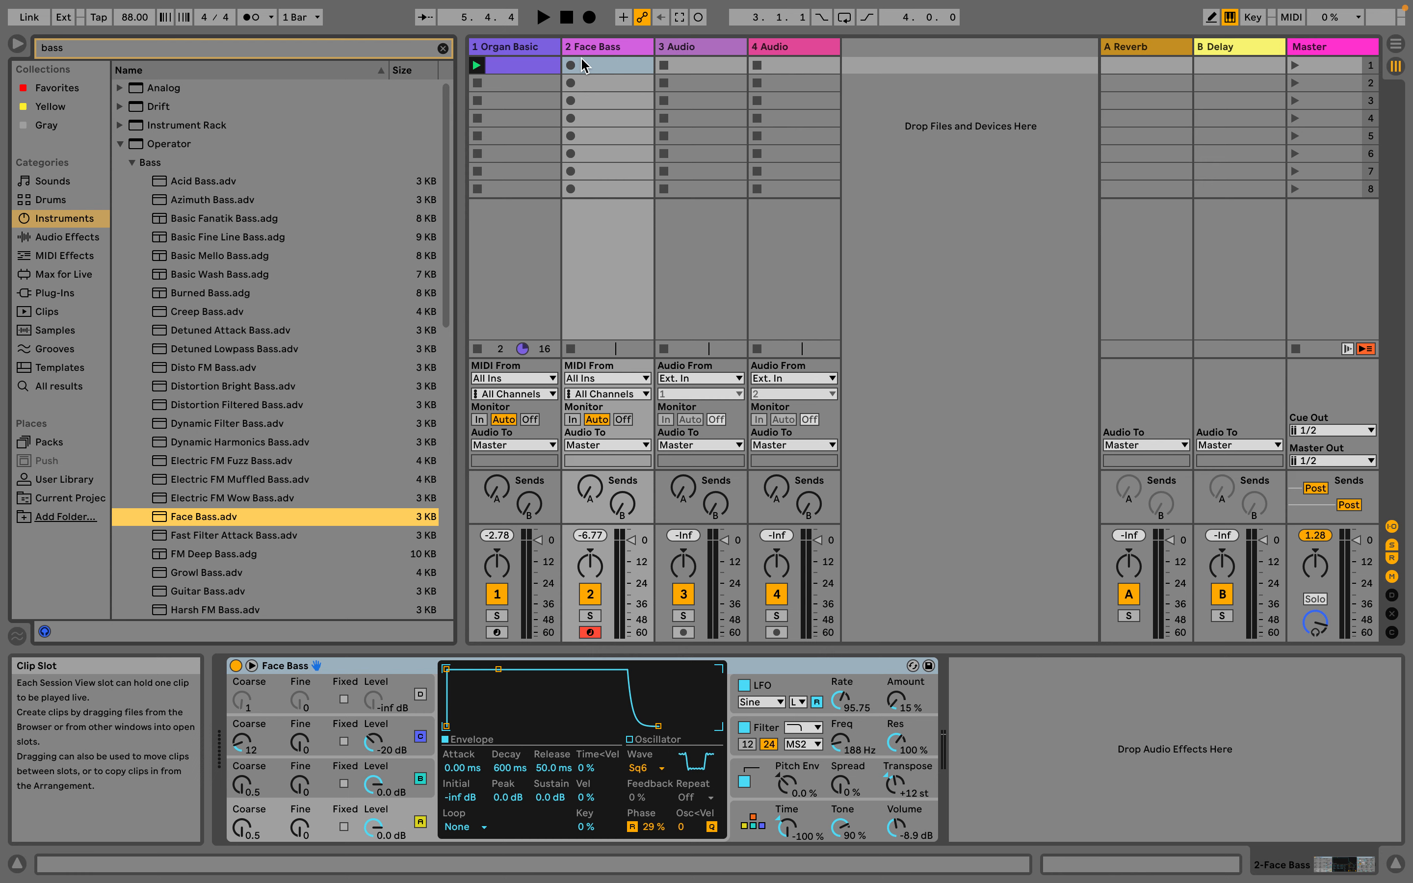
Create a four-bar MIDI clip in the first Face Bass slot and record a bass line into it with Session Record
{"action": "double_click", "coordinate": [580, 61]}
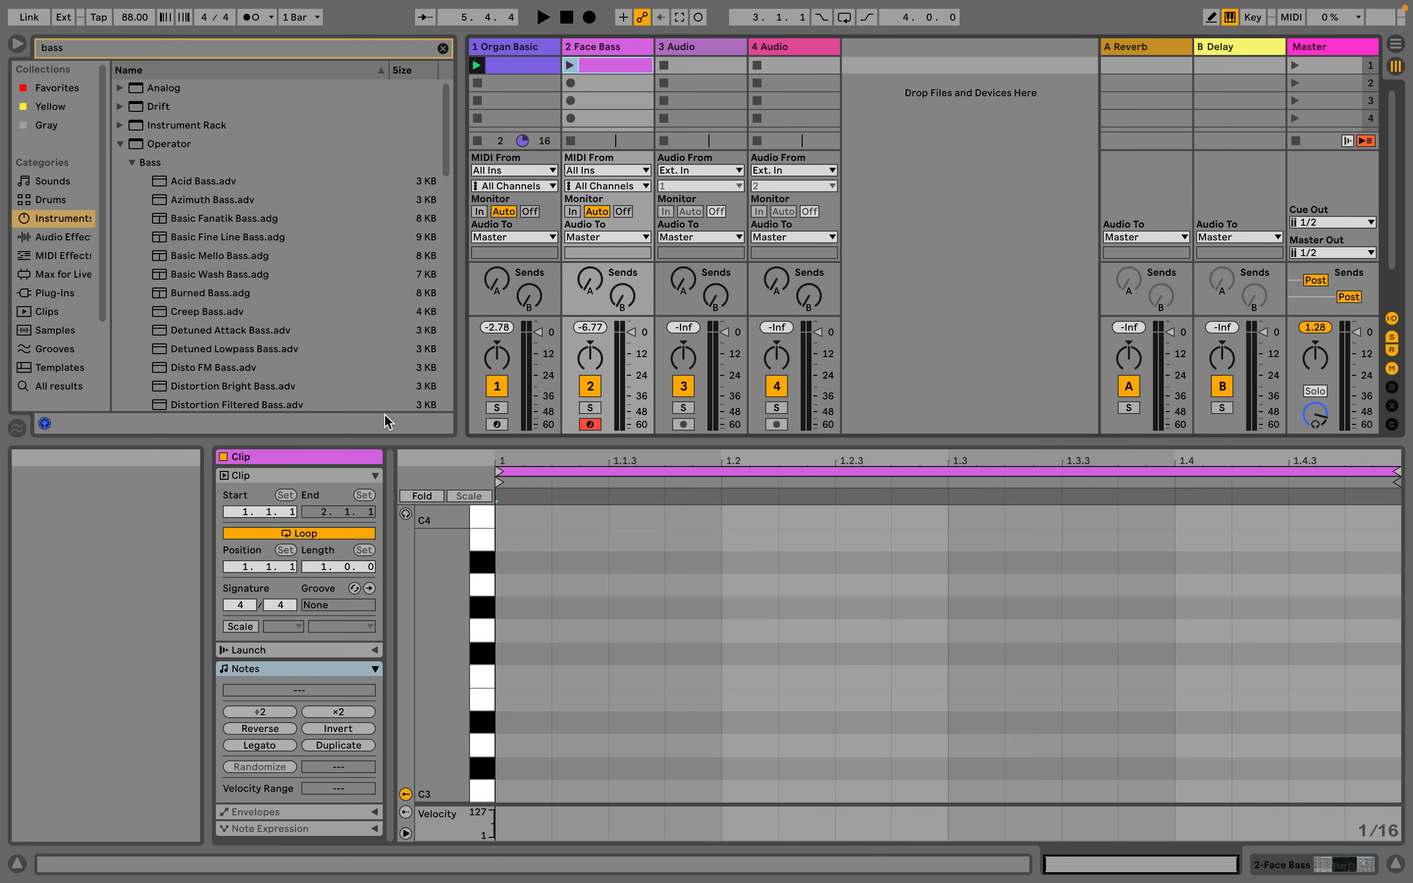
{"action": "left_click", "coordinate": [355, 712]}
{"action": "left_click", "coordinate": [356, 712]}
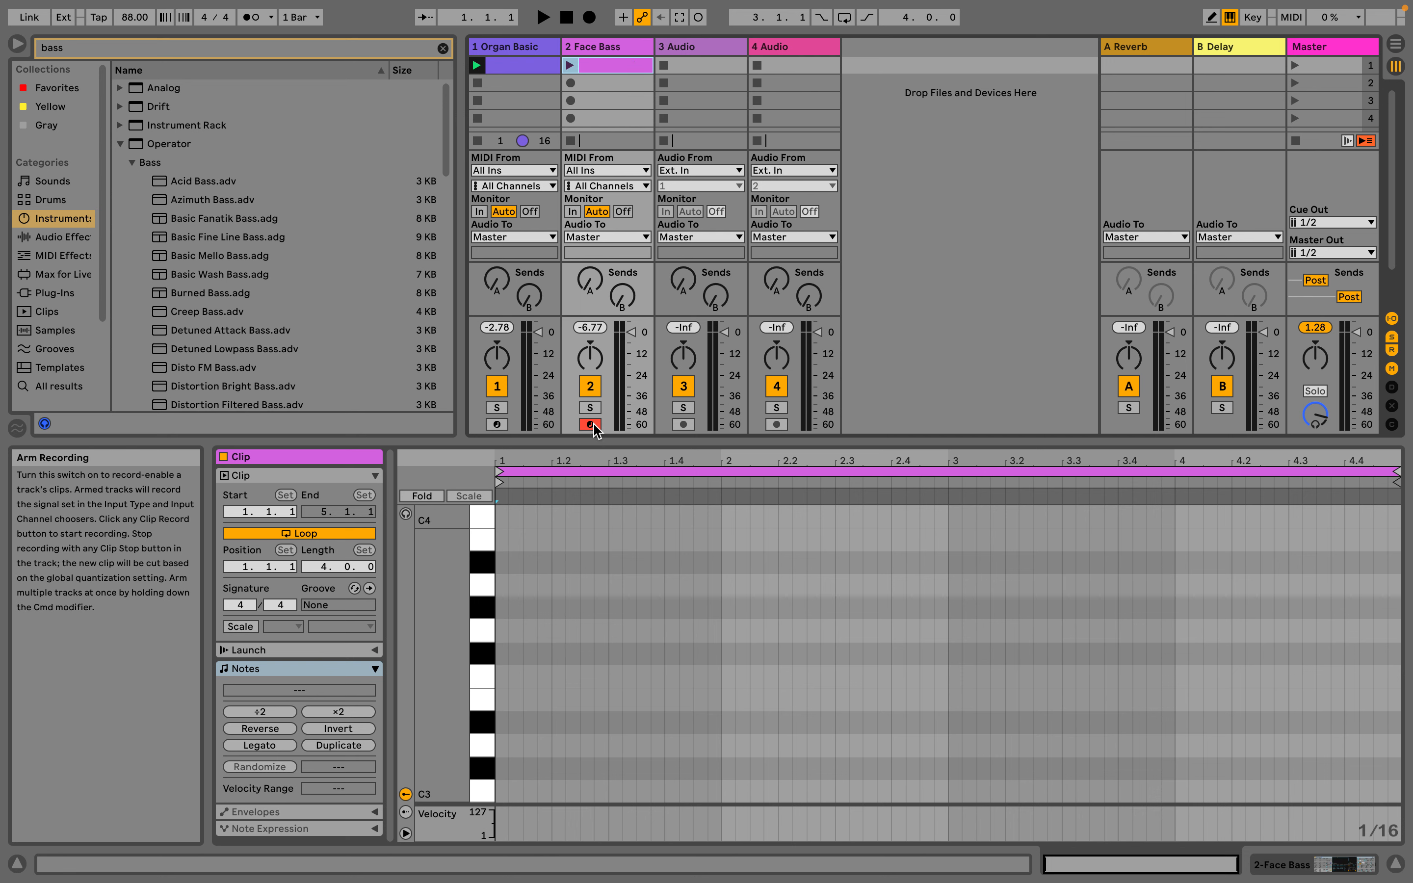
{"action": "left_click", "coordinate": [700, 18]}
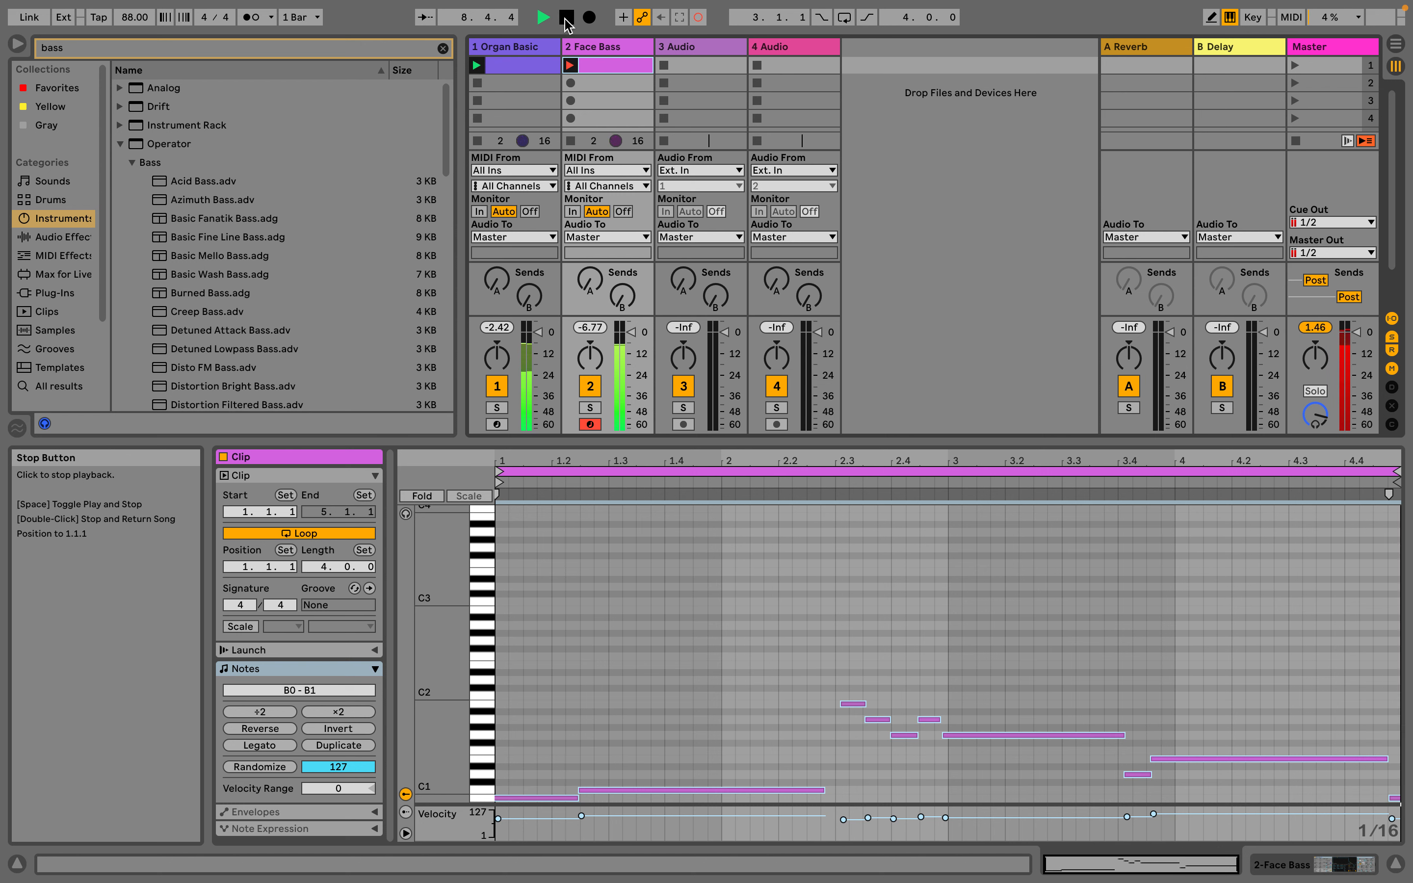
{"action": "left_click", "coordinate": [566, 17]}
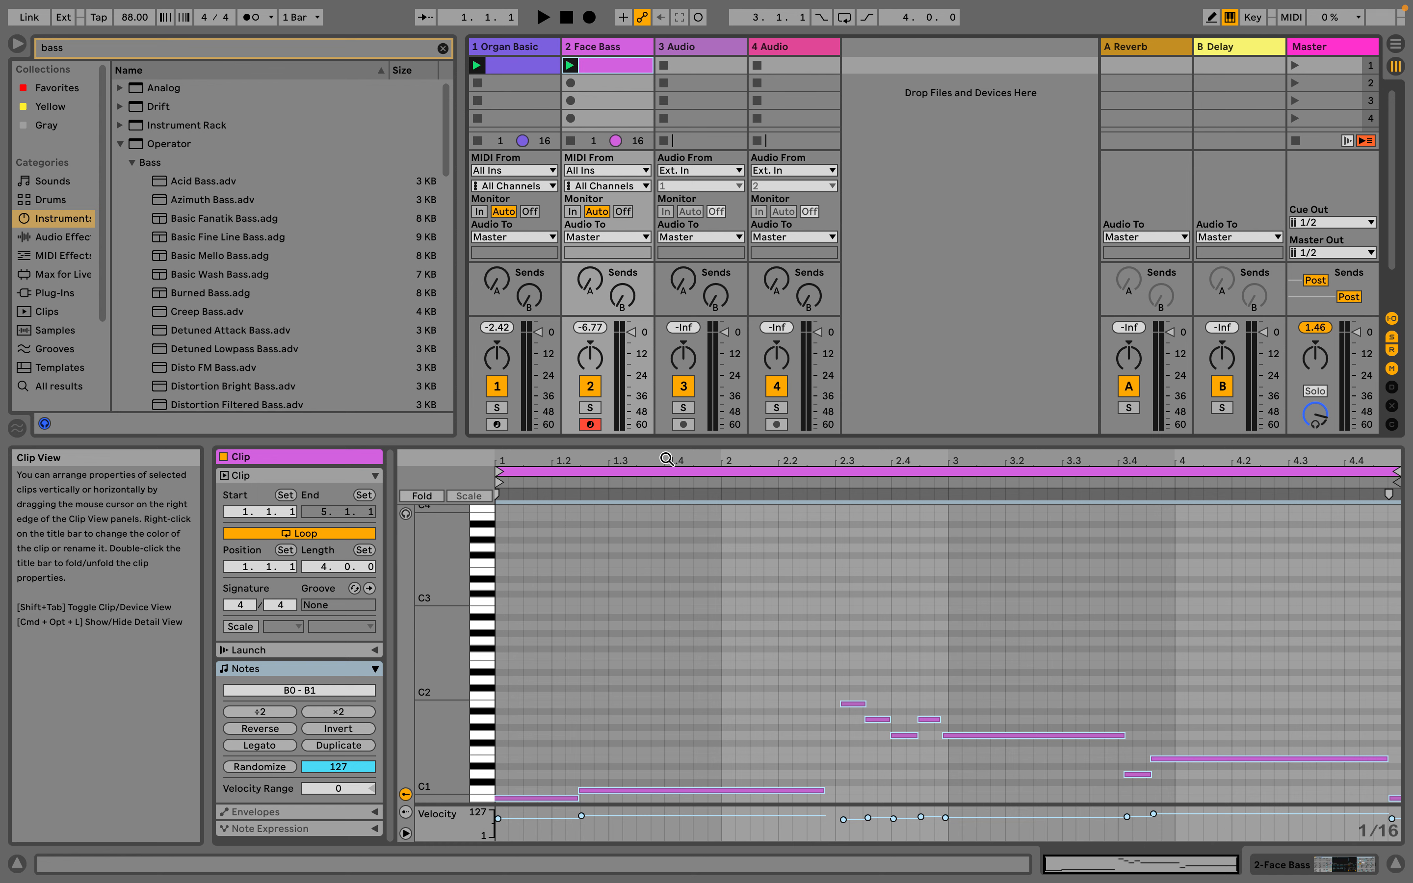
Switch back and forth between the Arrangement and Session Views to compare their contents, ending in the Arrangement View
{"action": "key", "text": "Tab"}
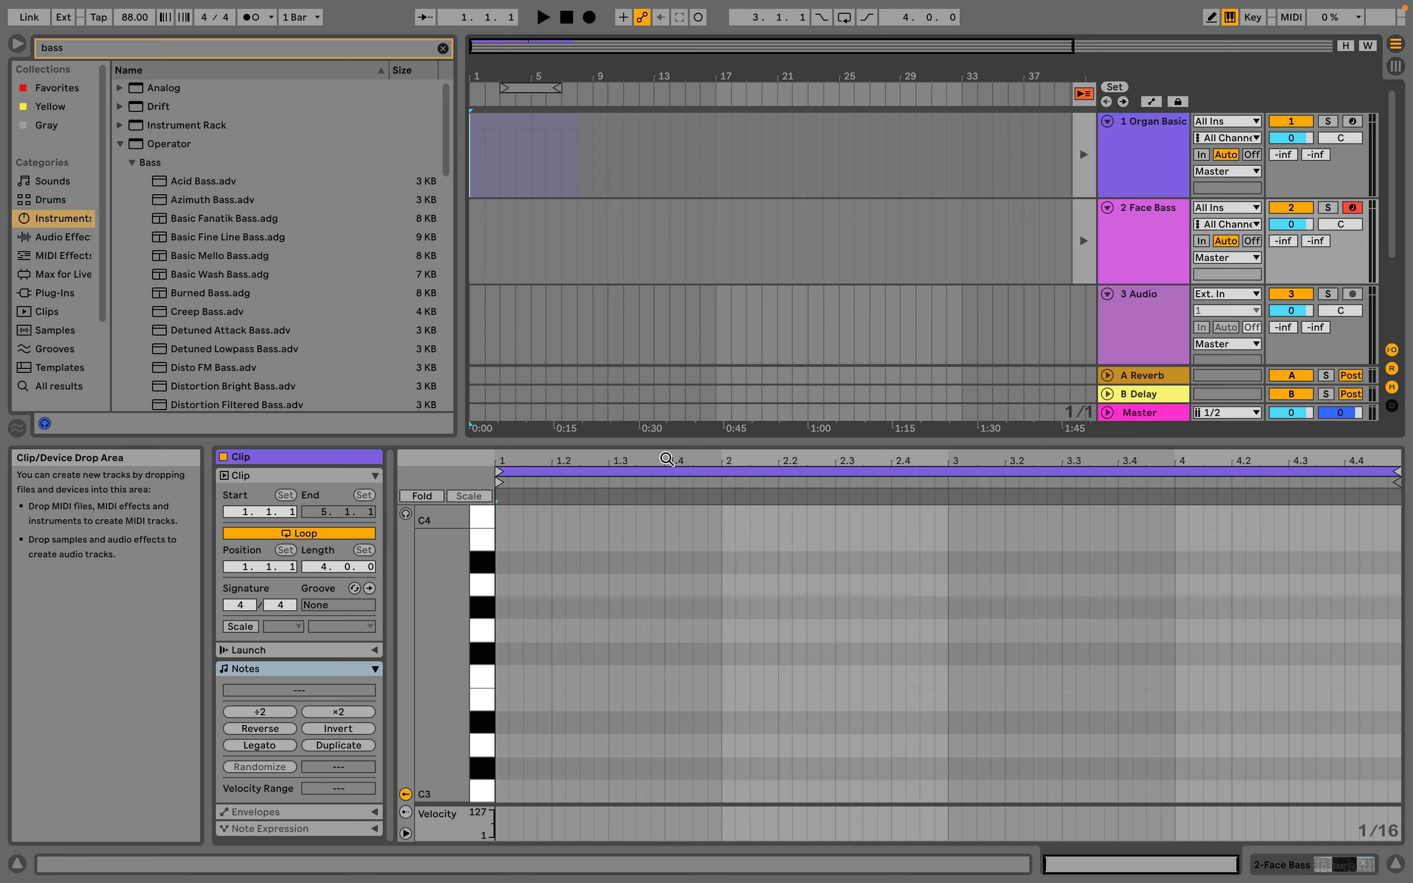
{"action": "key", "text": "Tab"}
{"action": "key", "text": "Tab"}
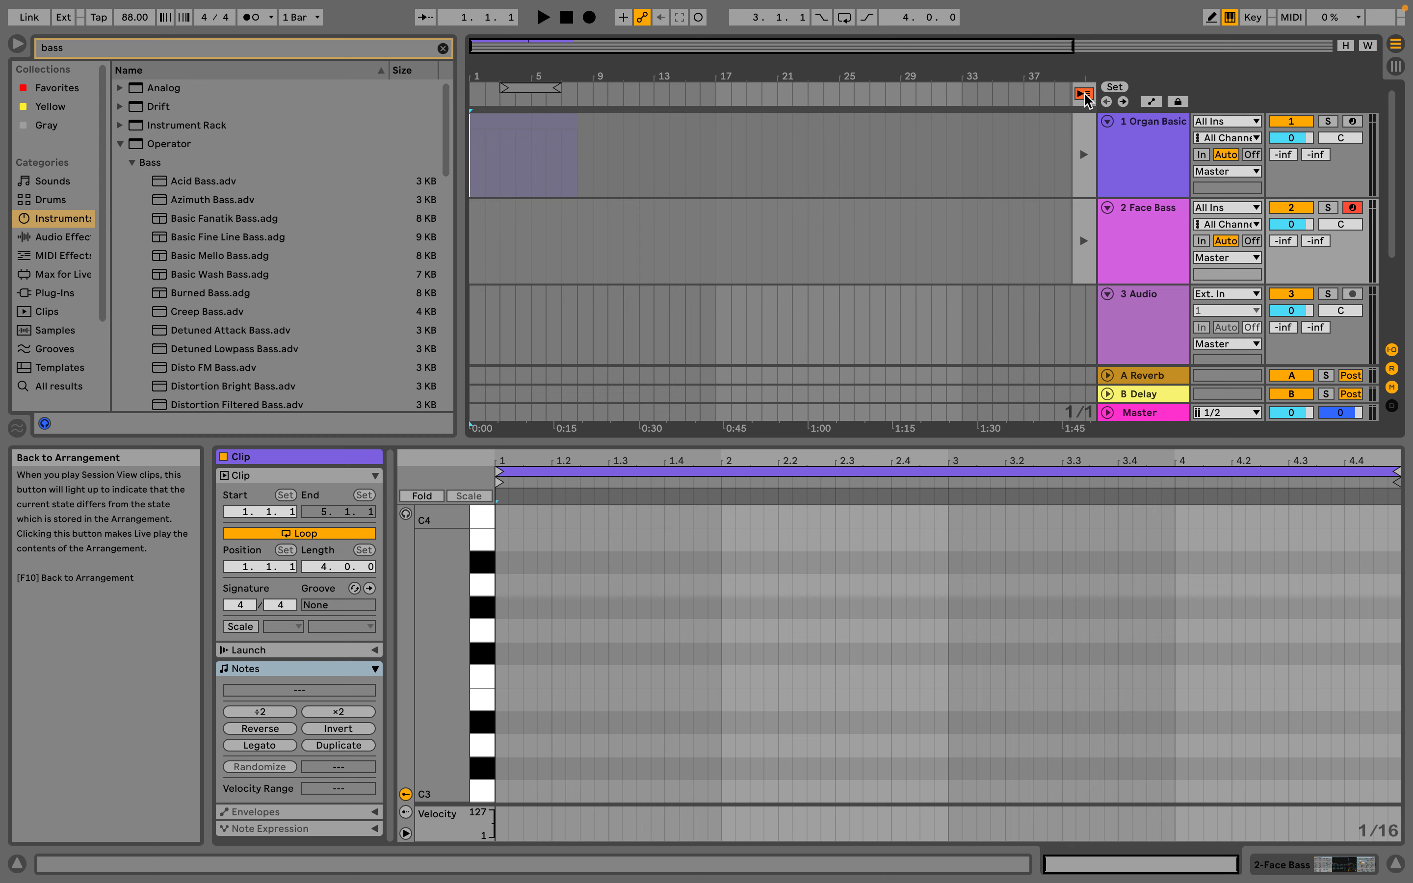
{"action": "key", "text": "Tab"}
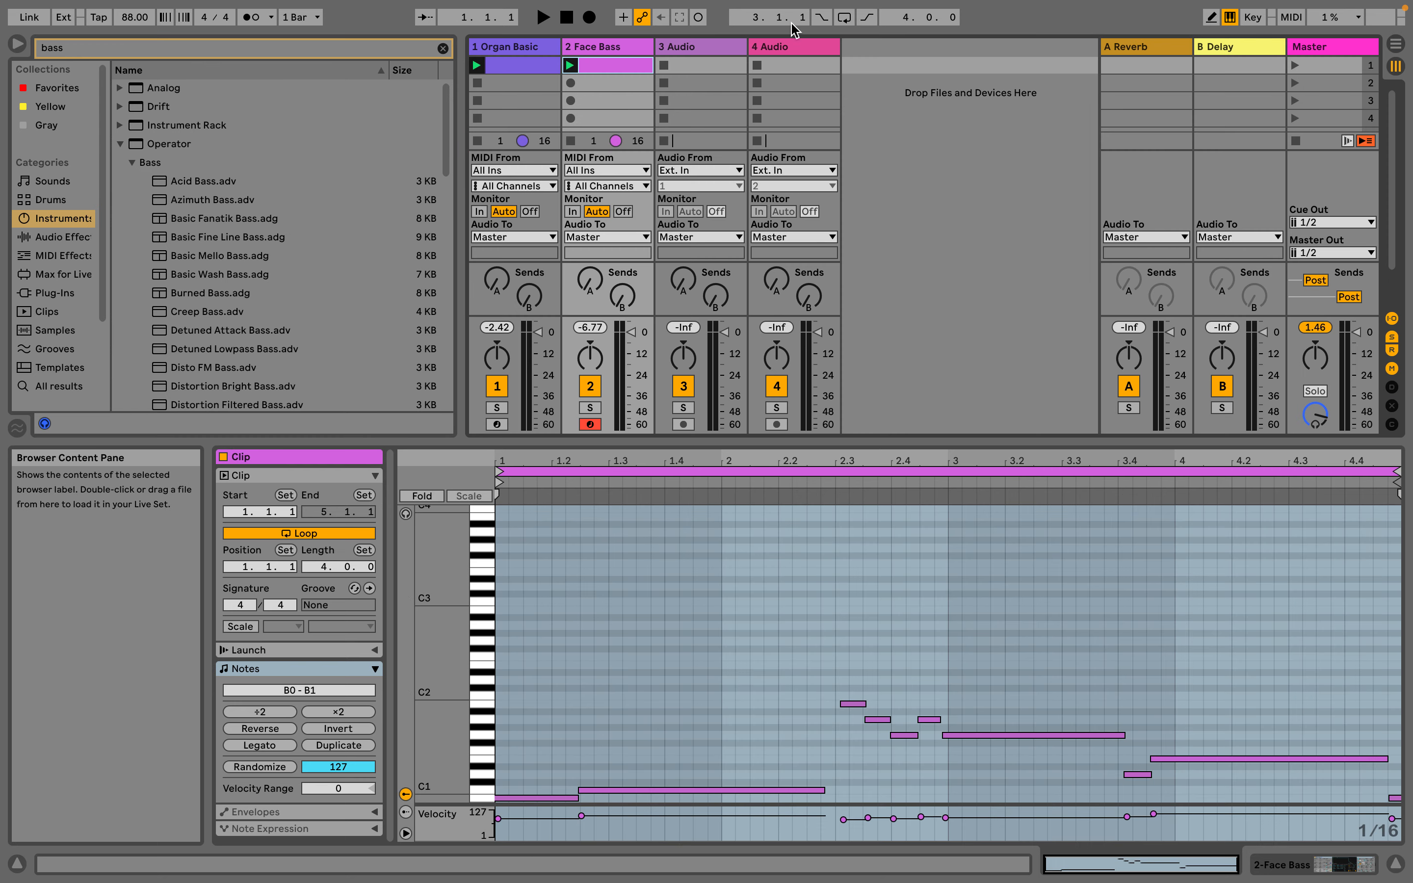
{"action": "key", "text": "Tab"}
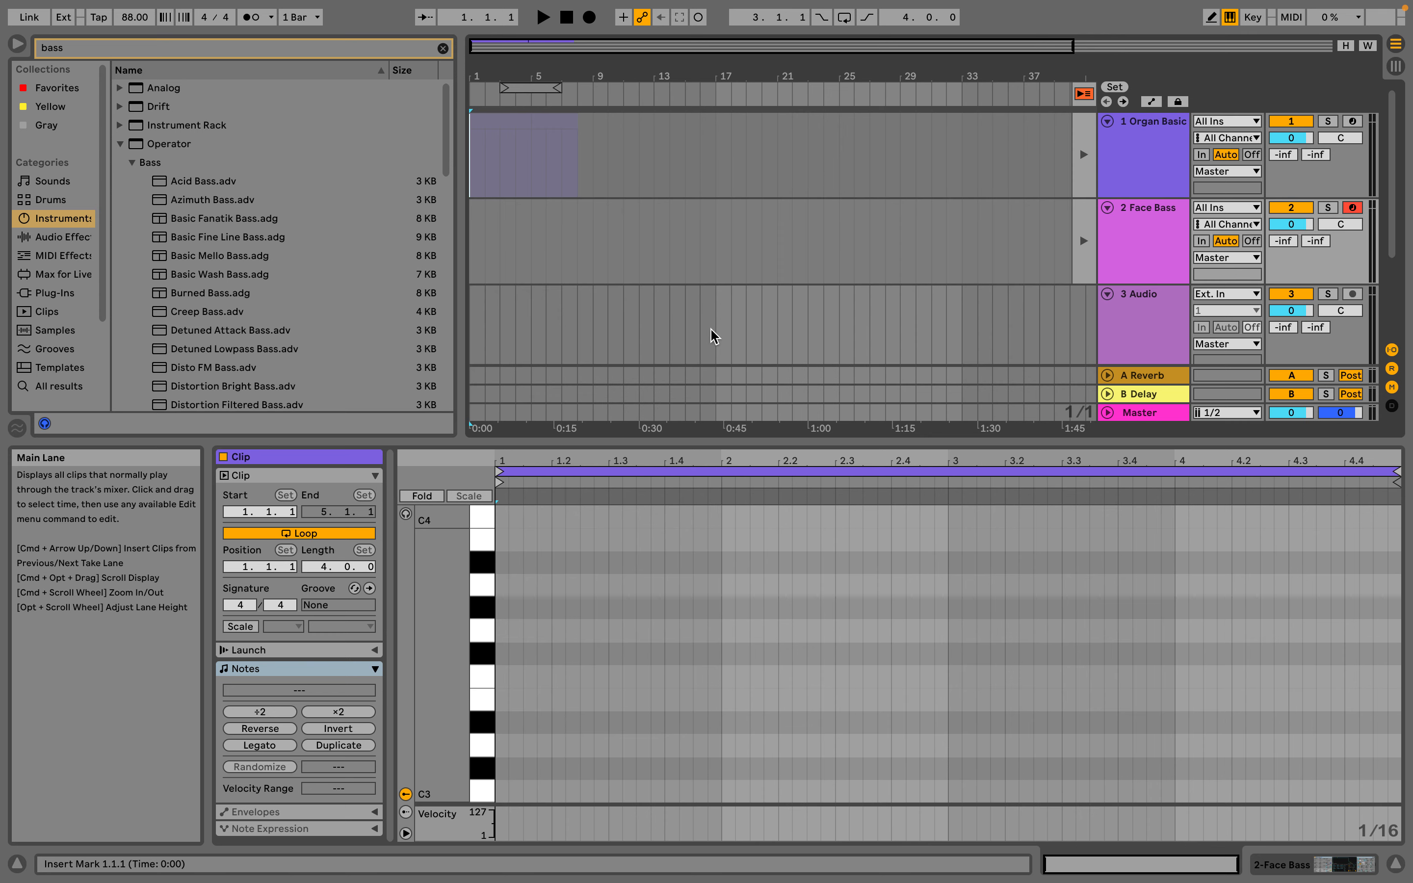
{"action": "key", "text": "Tab"}
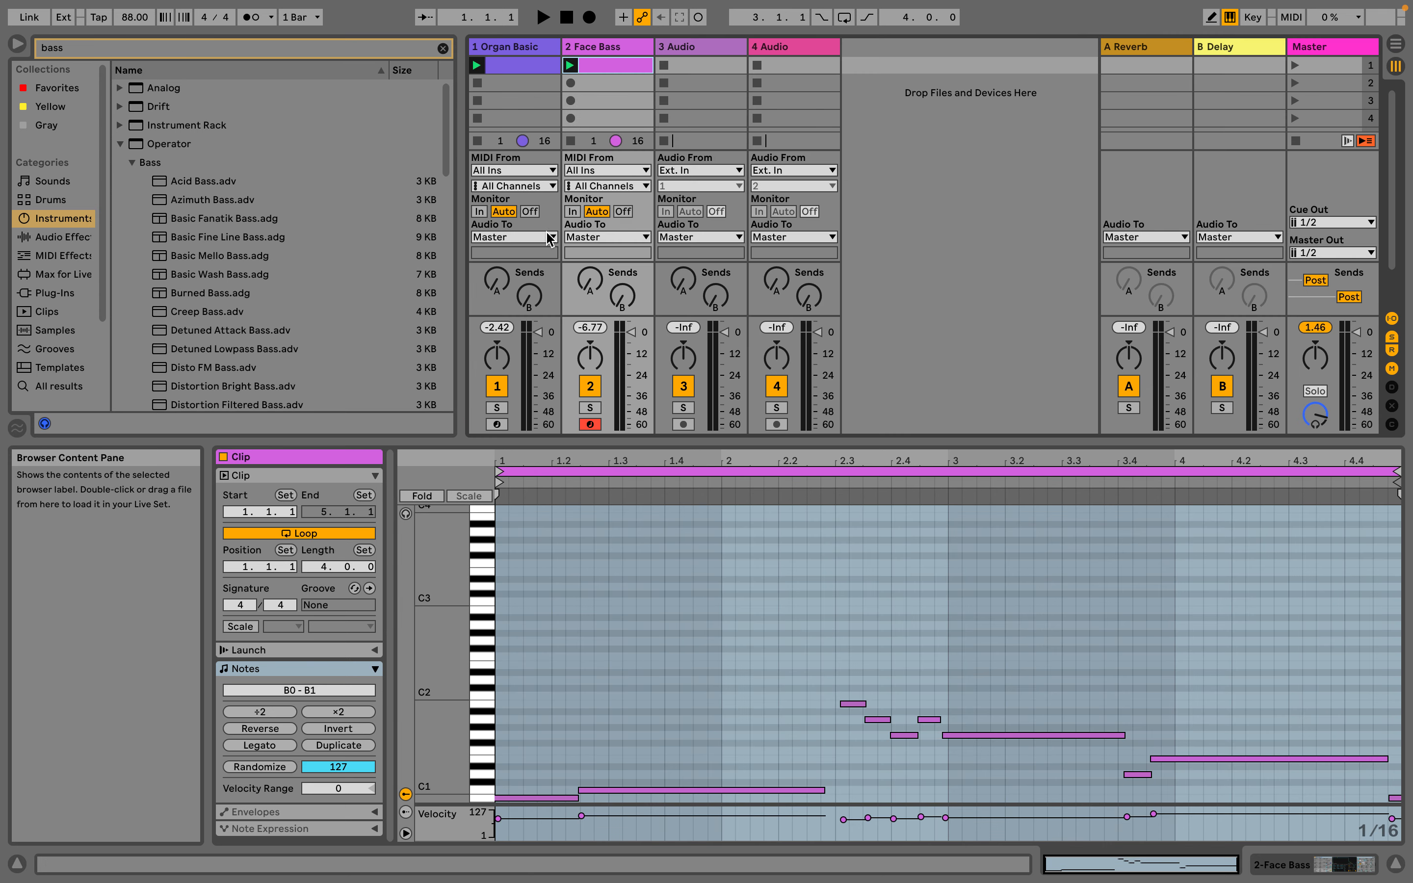
{"action": "key", "text": "Tab"}
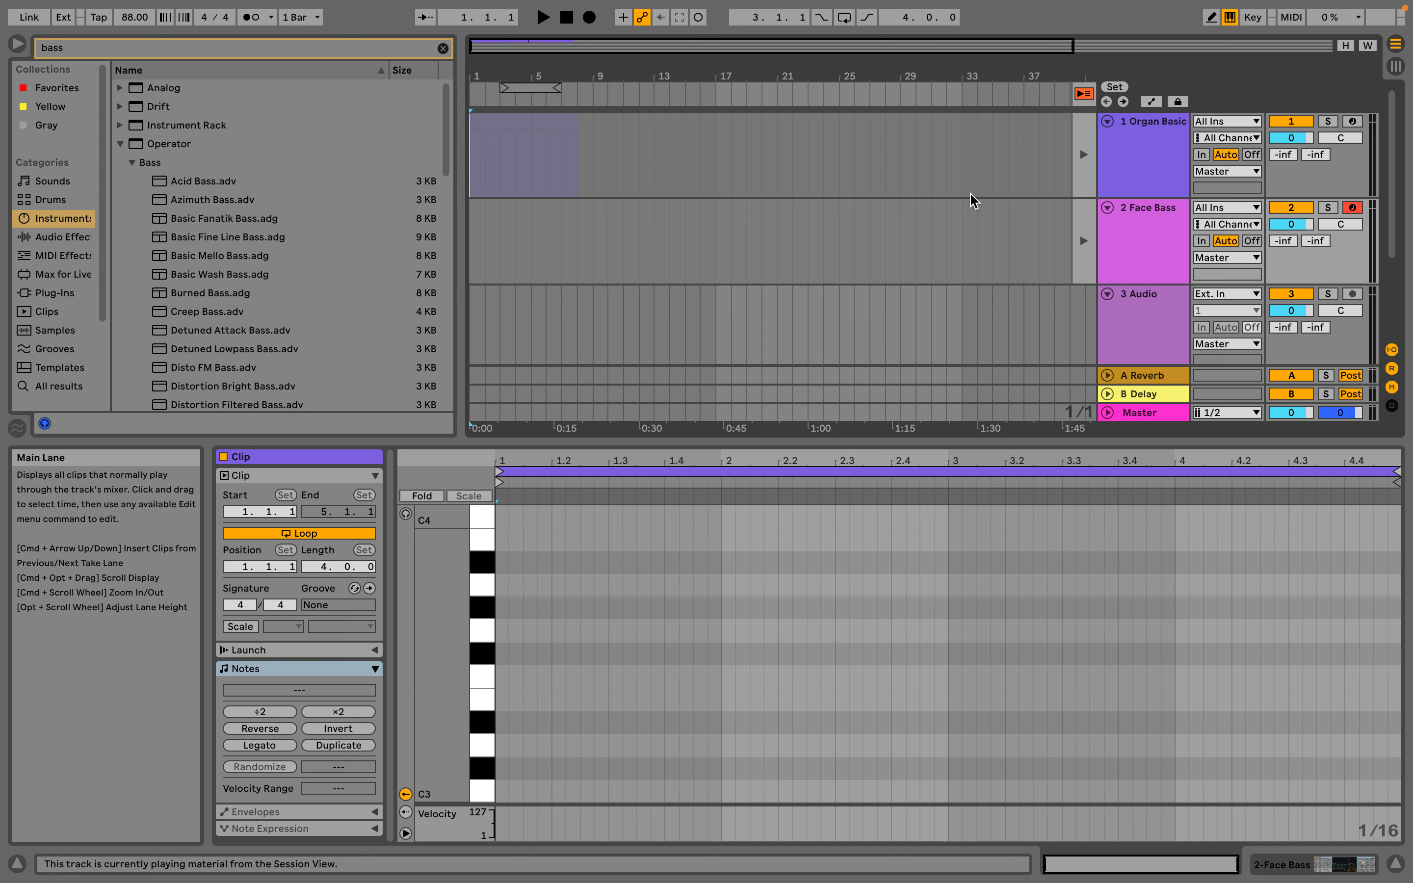
Return all tracks to Arrangement playback, start the transport, and check the clips' state in the Session View
{"action": "left_click", "coordinate": [1089, 94]}
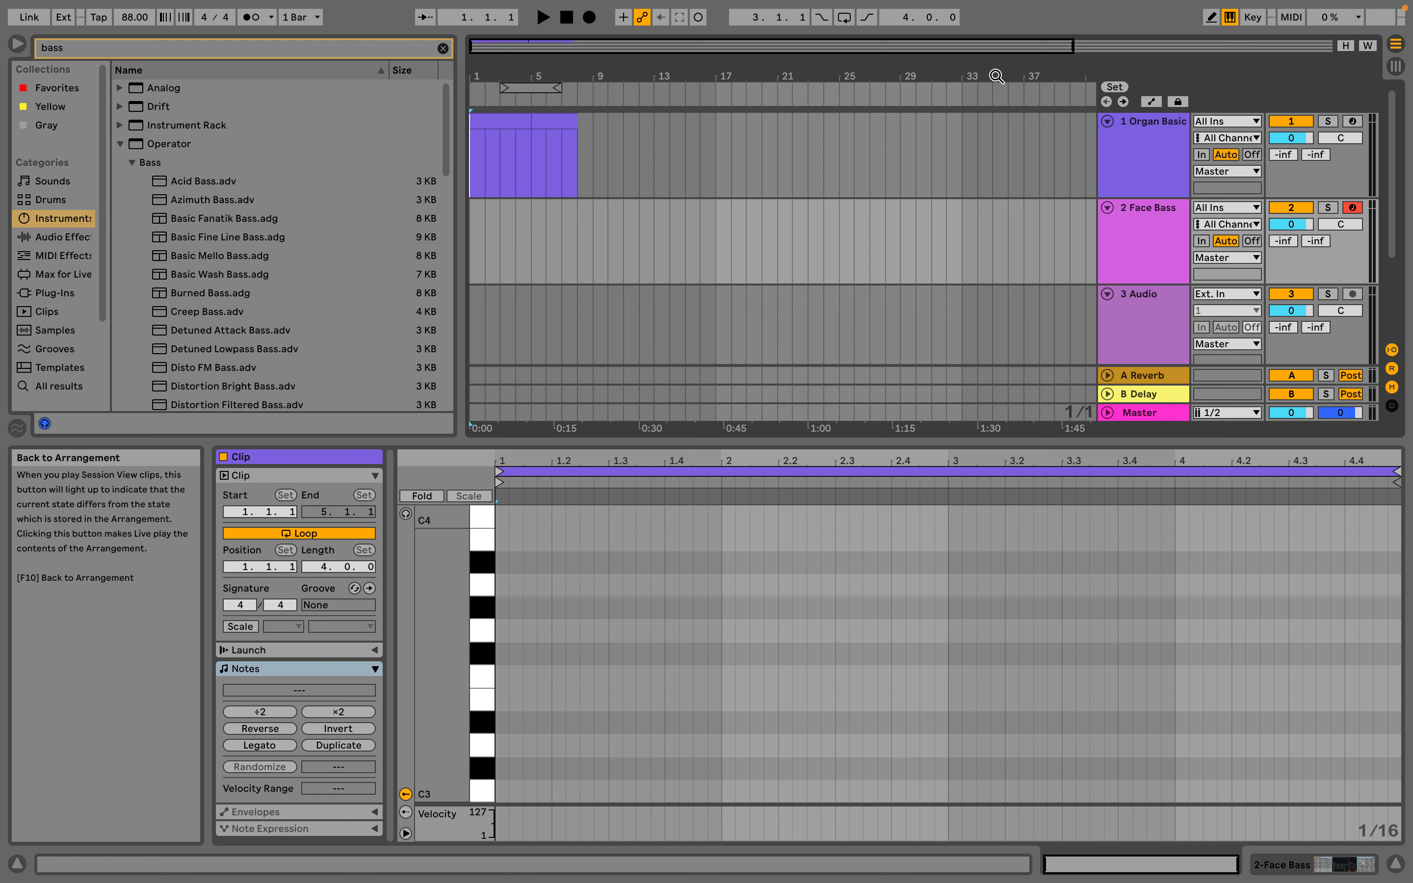
{"action": "left_click", "coordinate": [543, 18]}
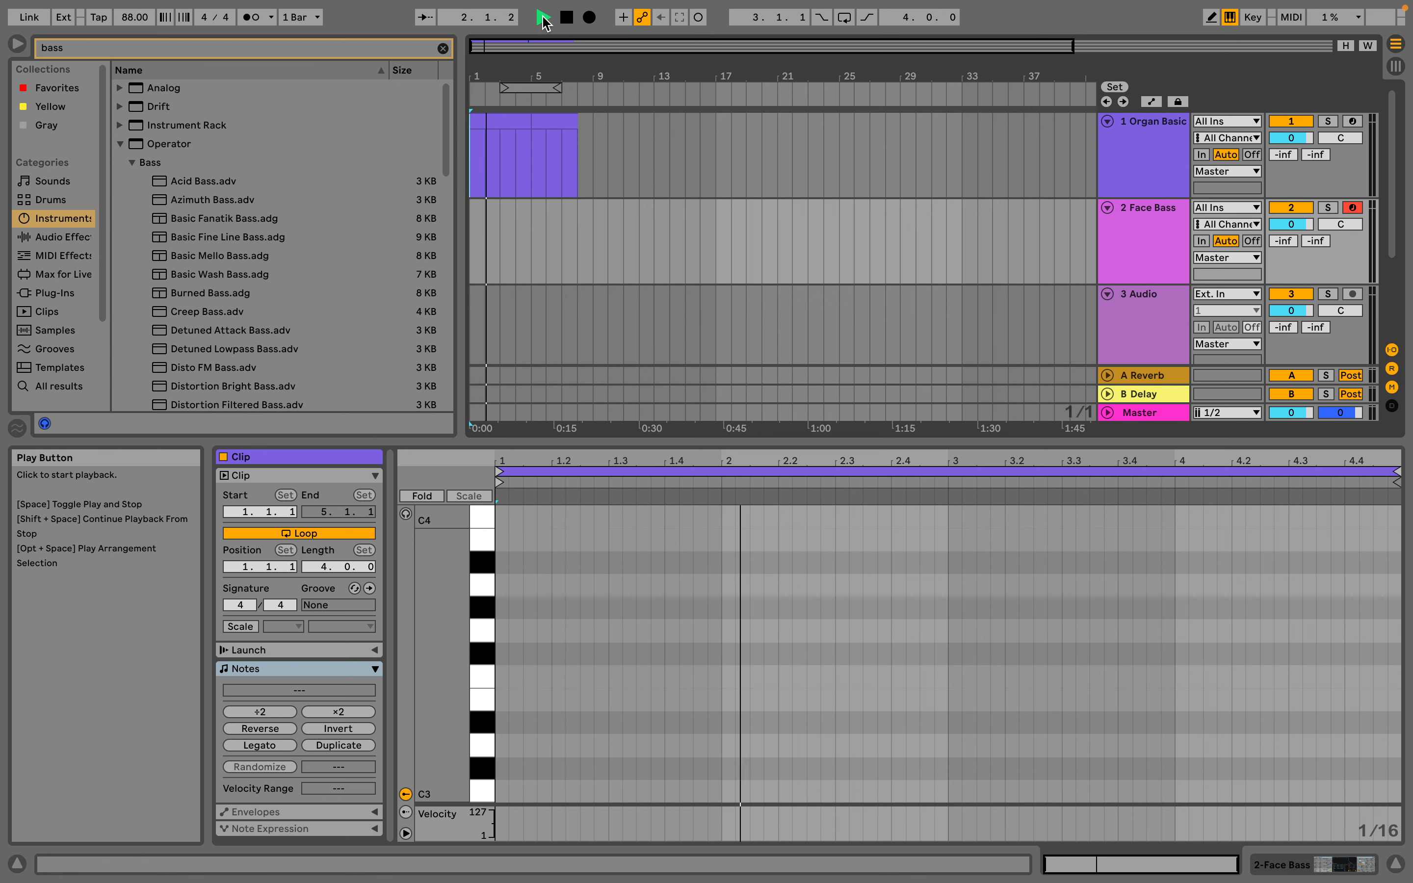
{"action": "key", "text": "Tab"}
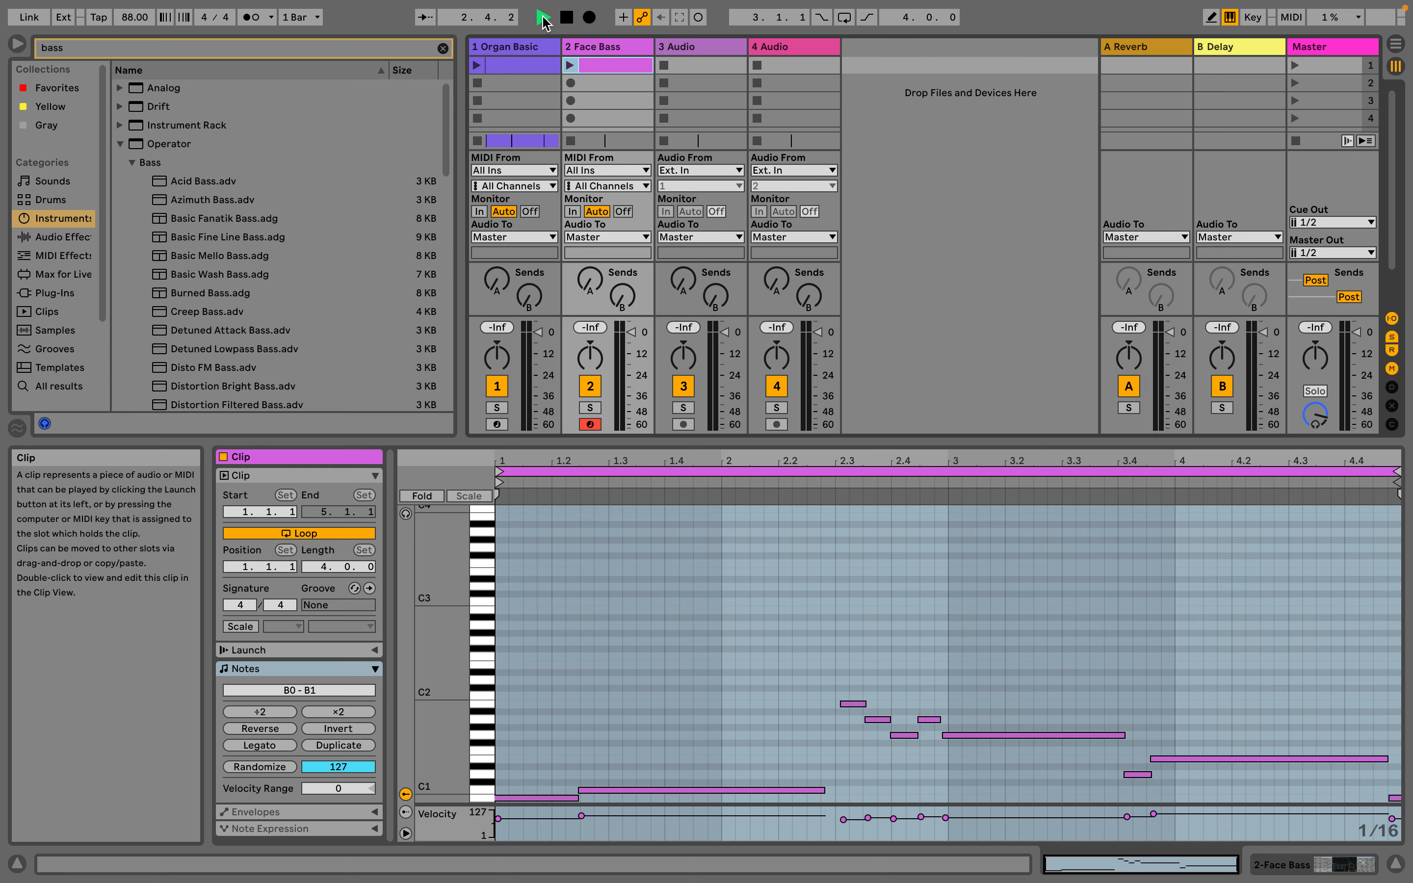
{"action": "key", "text": "Tab"}
Delete the two Organ Basic clips from the Arrangement and return to the Session View
{"action": "left_click", "coordinate": [512, 118]}
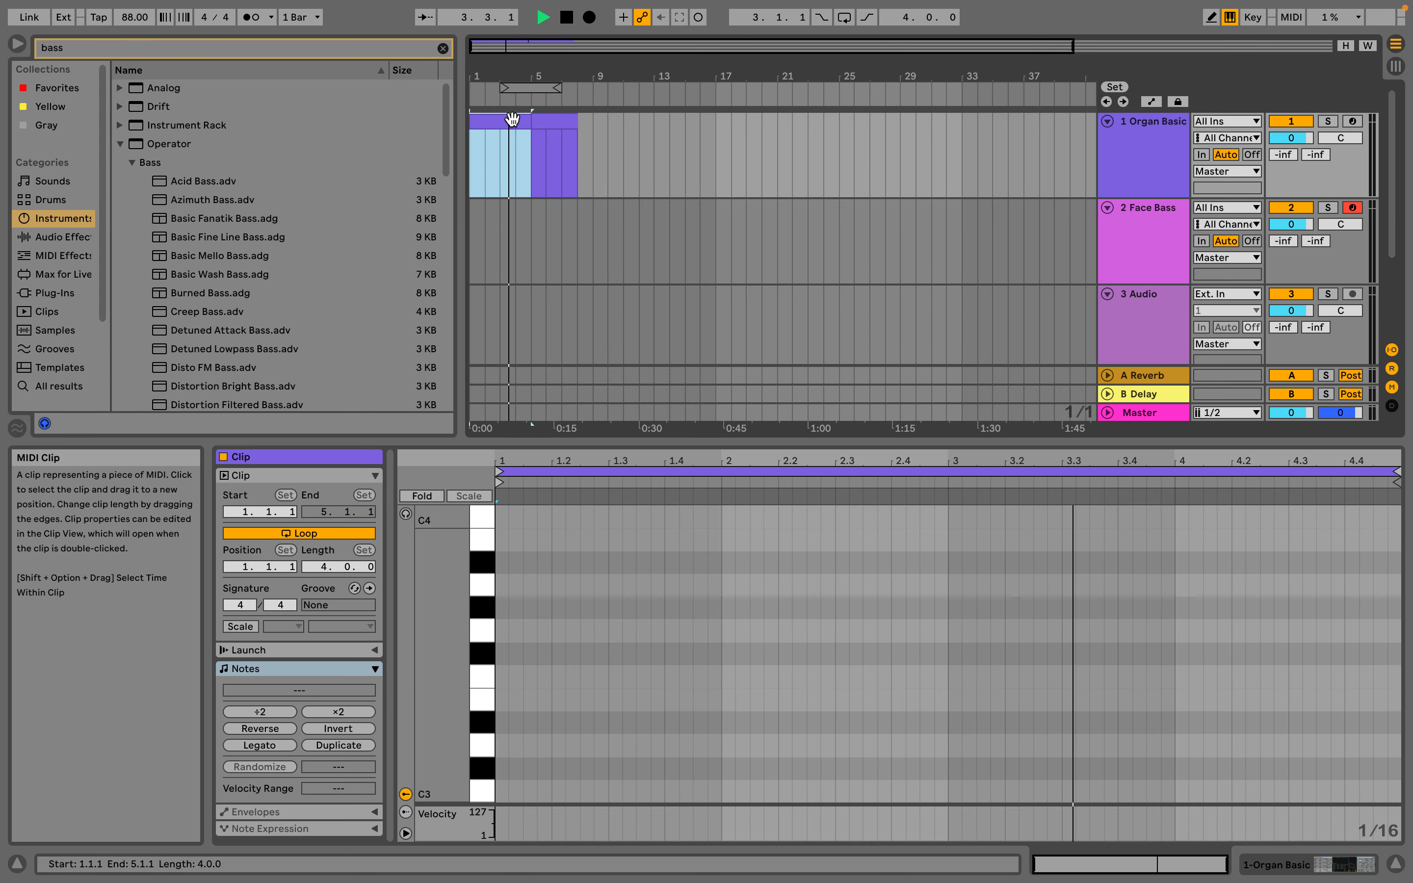
{"action": "left_click", "coordinate": [514, 124]}
{"action": "left_click", "coordinate": [541, 115]}
{"action": "key", "text": "Delete"}
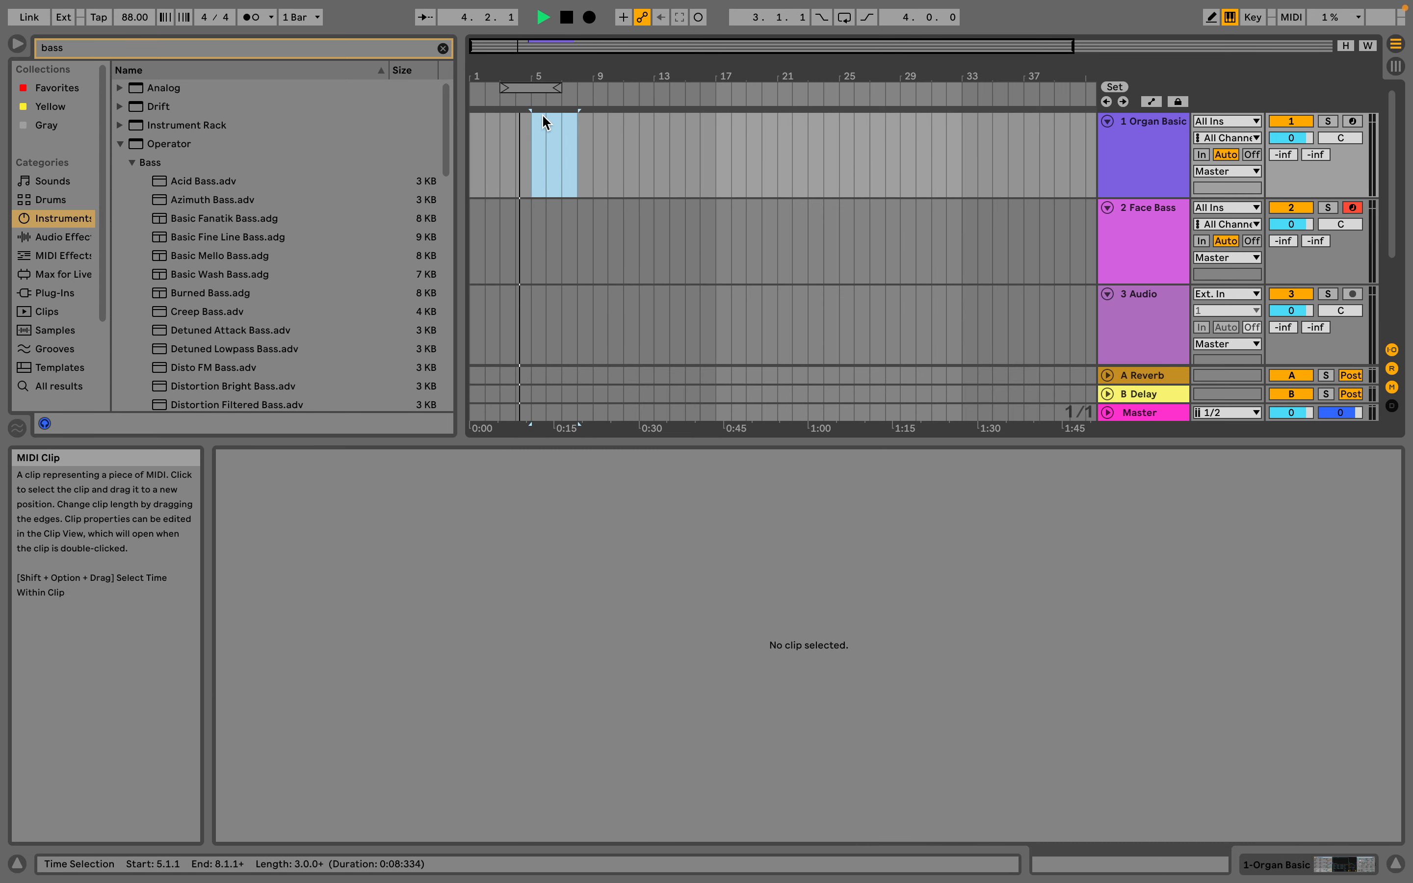
{"action": "key", "text": "Tab"}
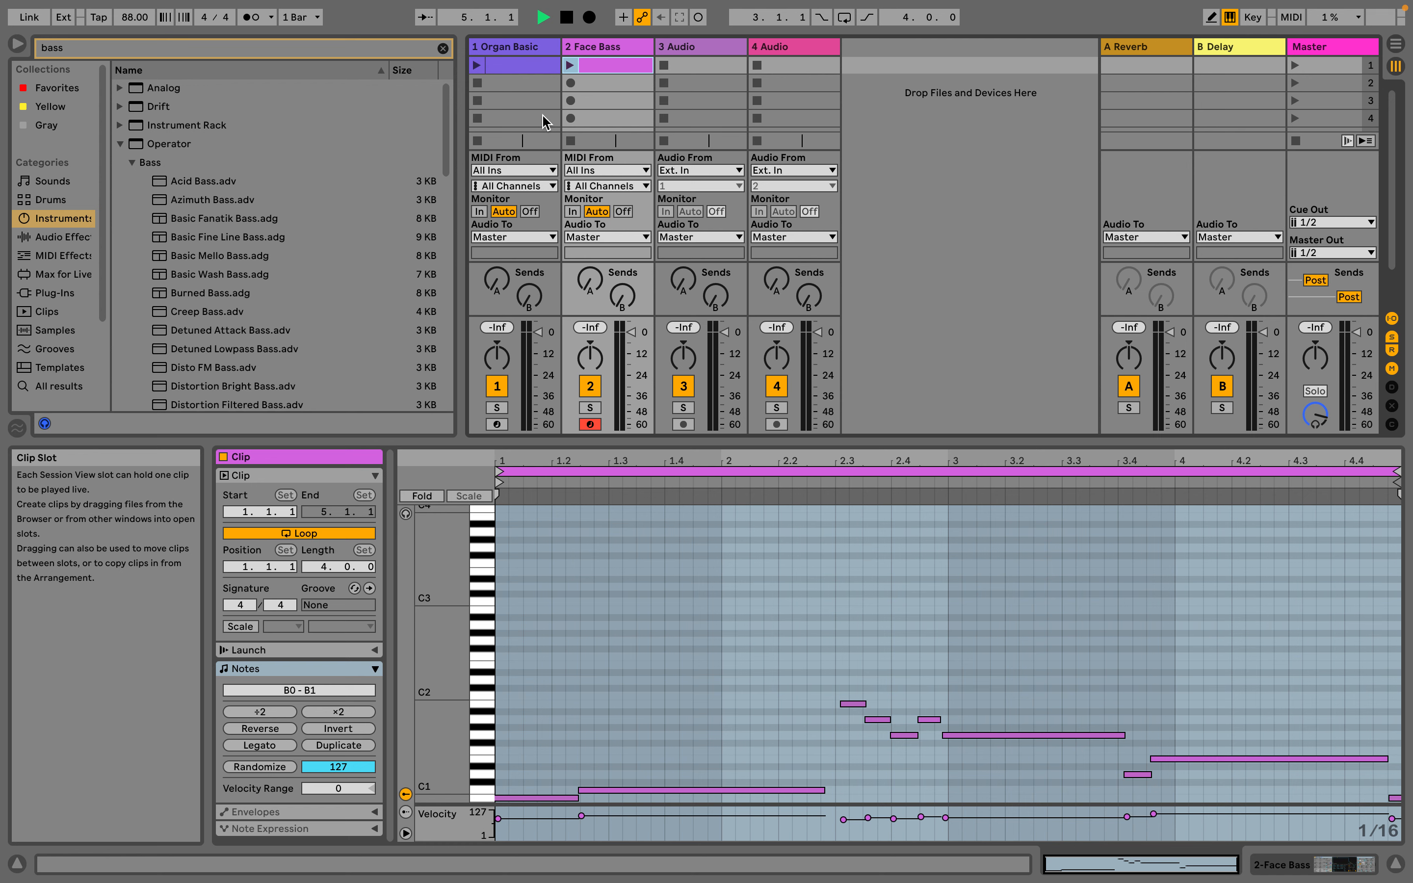
Try to copy the Organ Basic clip from the Session View to the start of its Arrangement track
{"action": "left_click", "coordinate": [512, 66]}
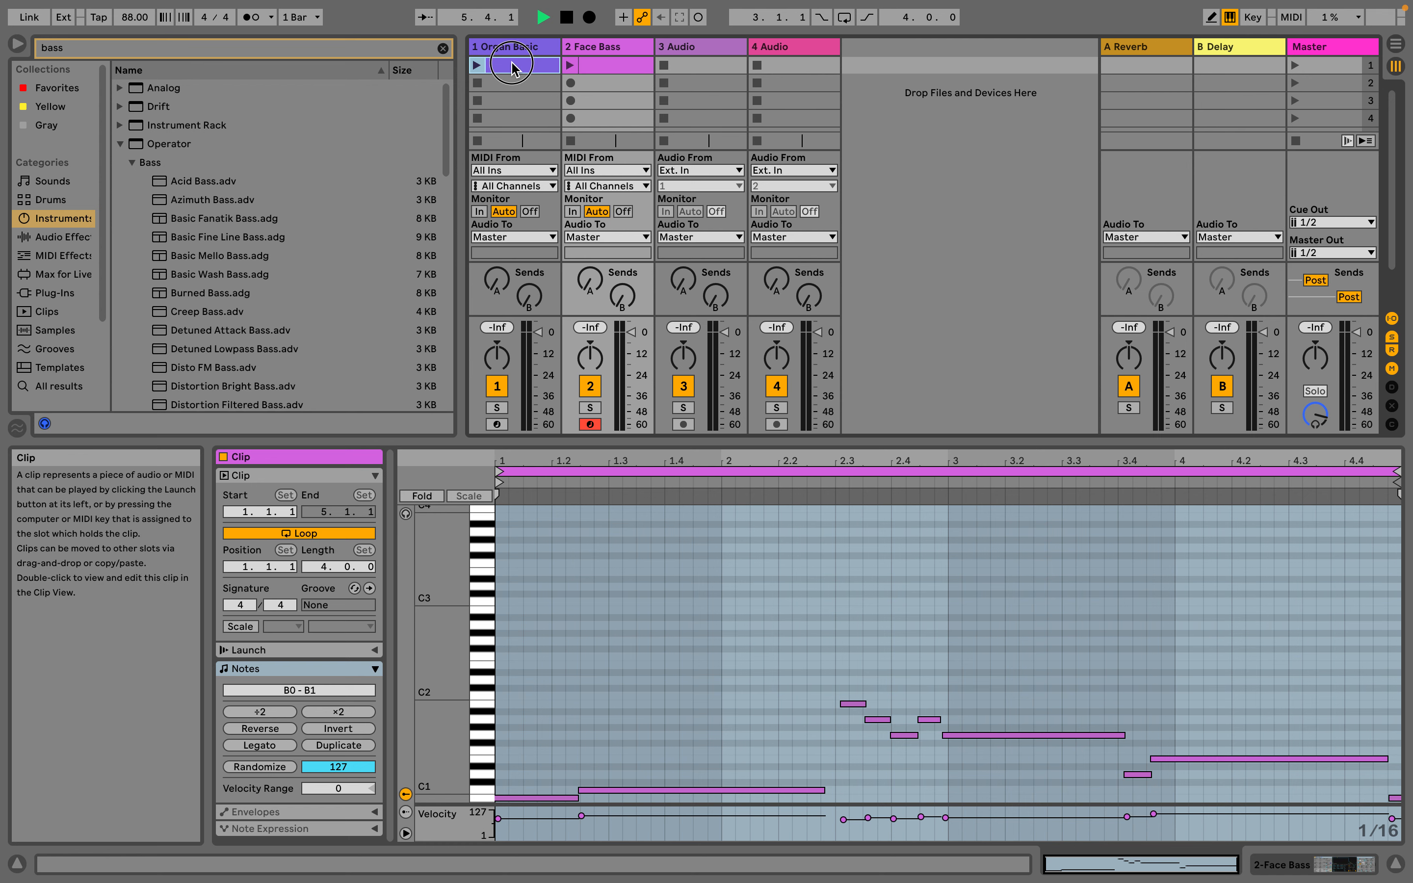
{"action": "key", "text": "Tab"}
{"action": "left_click_drag", "start_coordinate": [512, 66], "coordinate": [472, 143]}
{"action": "key", "text": "ctrl+z"}
{"action": "key", "text": "Tab"}
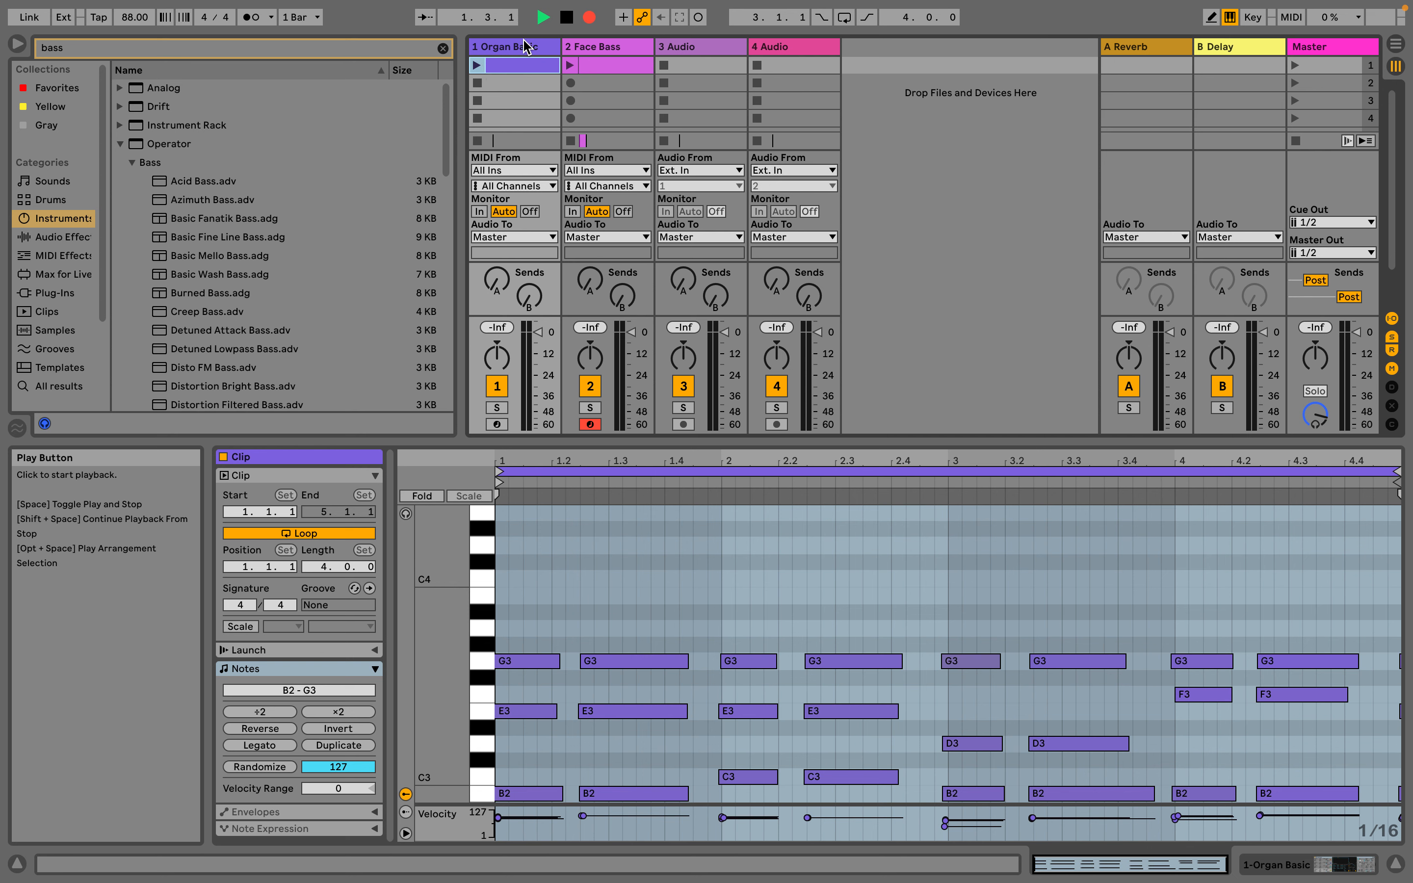
Record the launched Organ Basic and Face Bass Session clips into the Arrangement, stop at the song start, and show the Arrangement View
{"action": "left_click", "coordinate": [570, 65]}
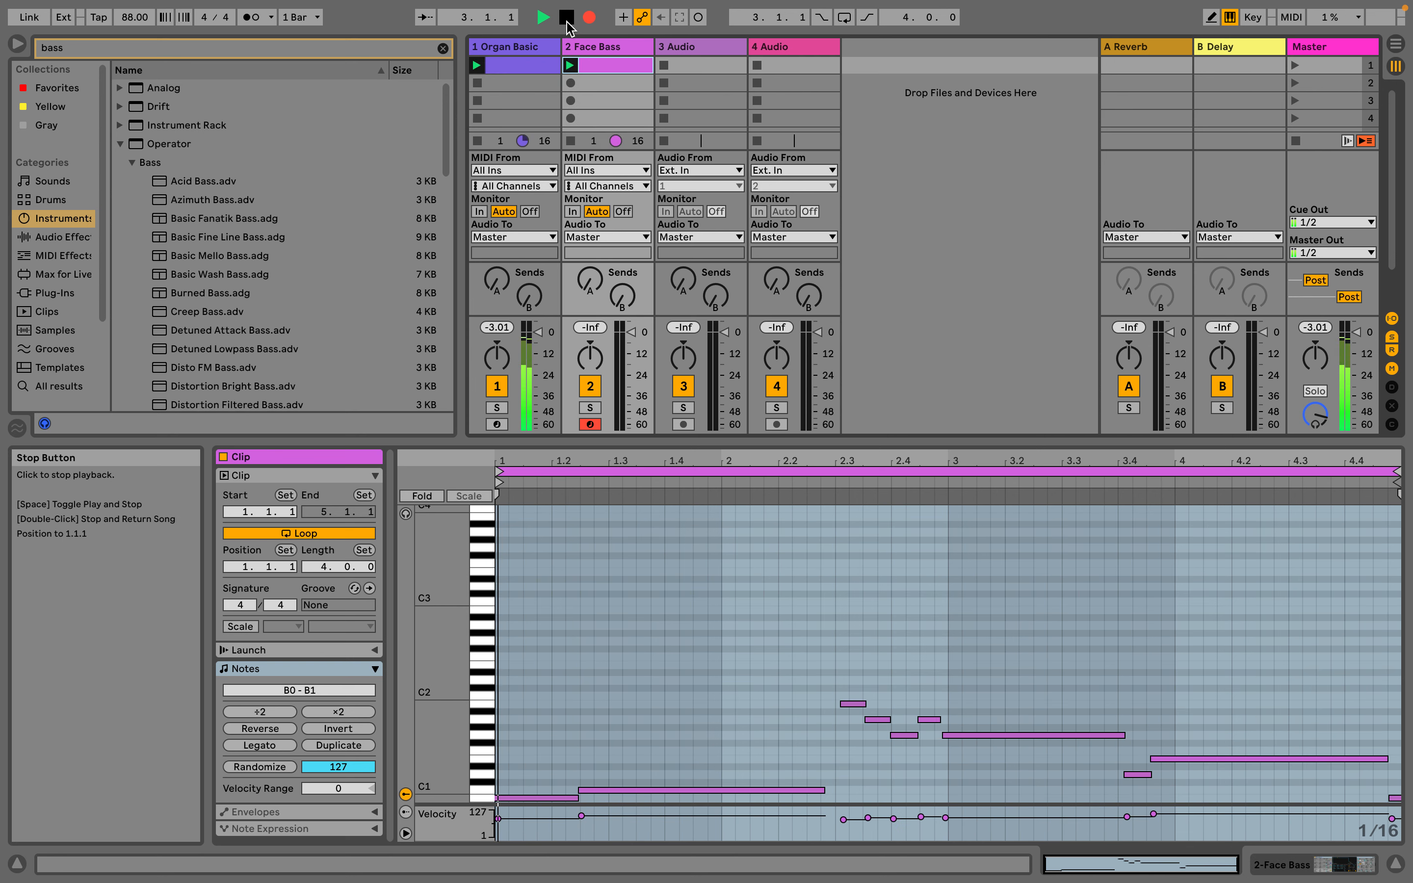
{"action": "double_click", "coordinate": [566, 18]}
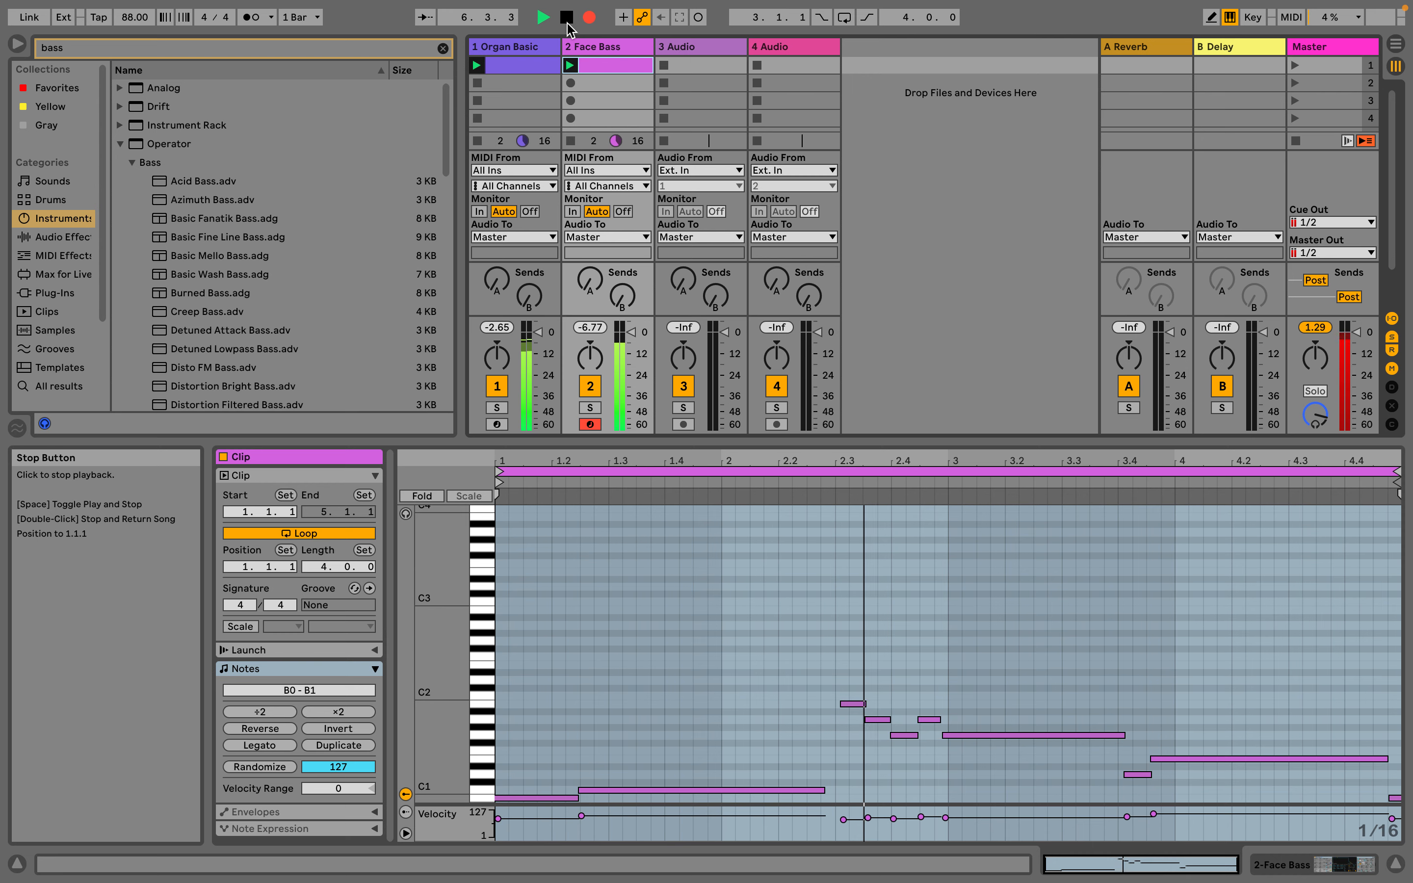
{"action": "double_click", "coordinate": [568, 18]}
{"action": "key", "text": "Tab"}
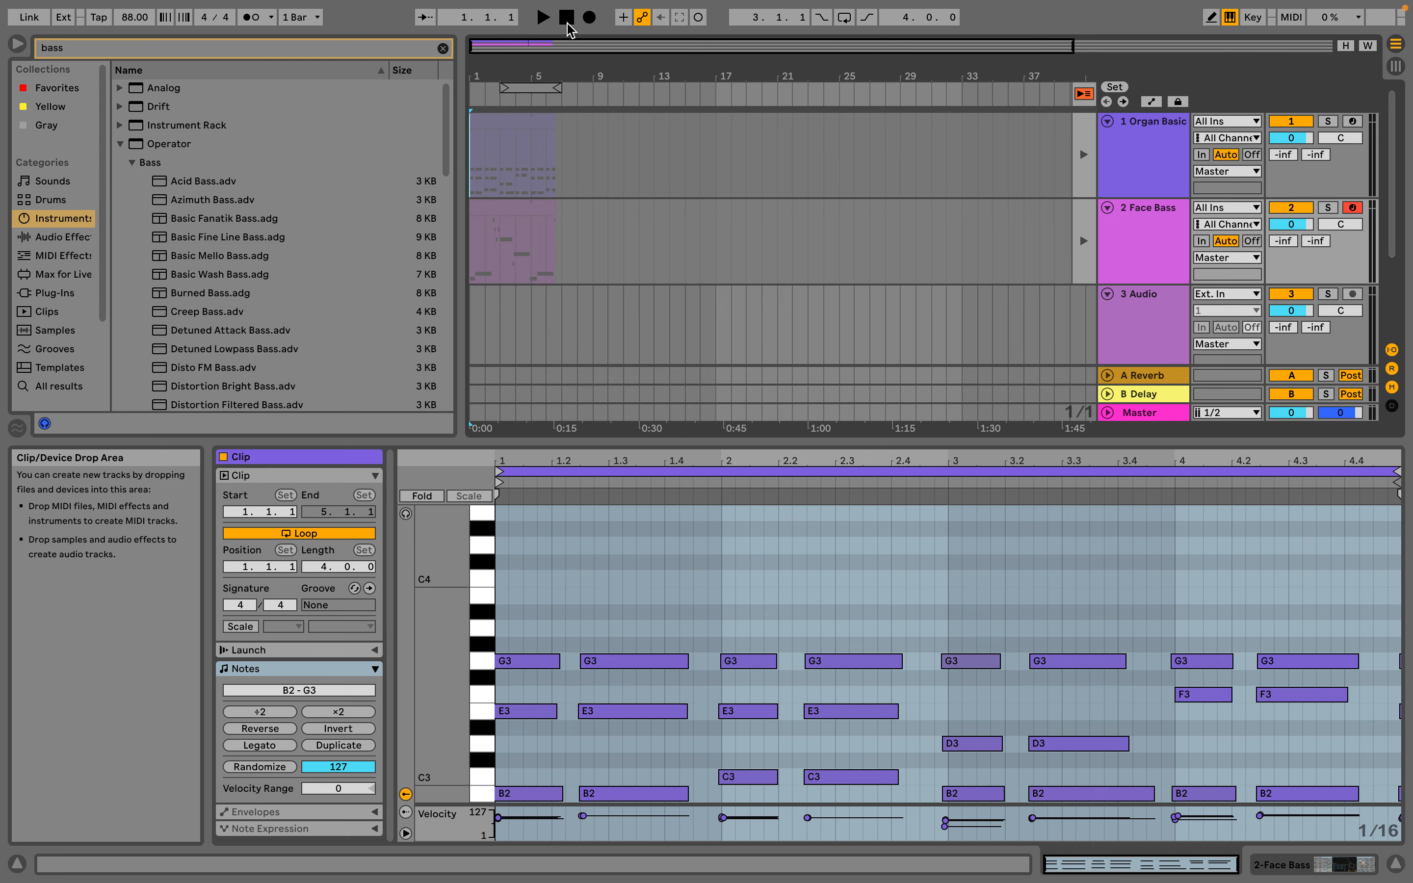
Return all tracks to Arrangement playback and trim the recorded Organ Basic and Face Bass clips to four bars
{"action": "left_click", "coordinate": [1083, 93]}
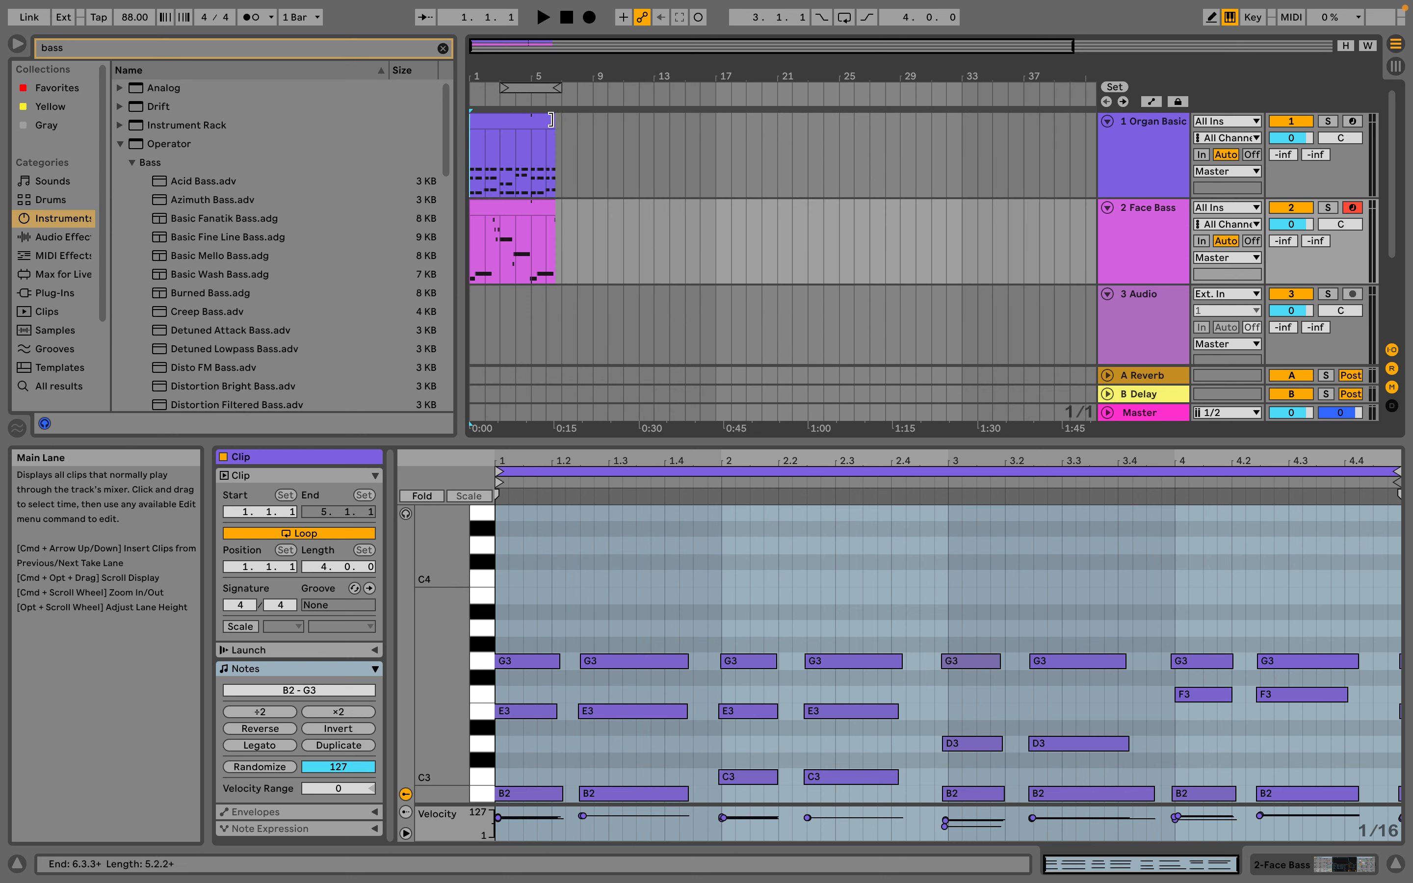
{"action": "mouse_move", "coordinate": [555, 146]}
{"action": "left_mouse_down"}
{"action": "mouse_move", "coordinate": [1005, 146]}
{"action": "mouse_move", "coordinate": [530, 149]}
{"action": "mouse_move", "coordinate": [1015, 149]}
{"action": "mouse_move", "coordinate": [530, 155]}
{"action": "left_mouse_up"}
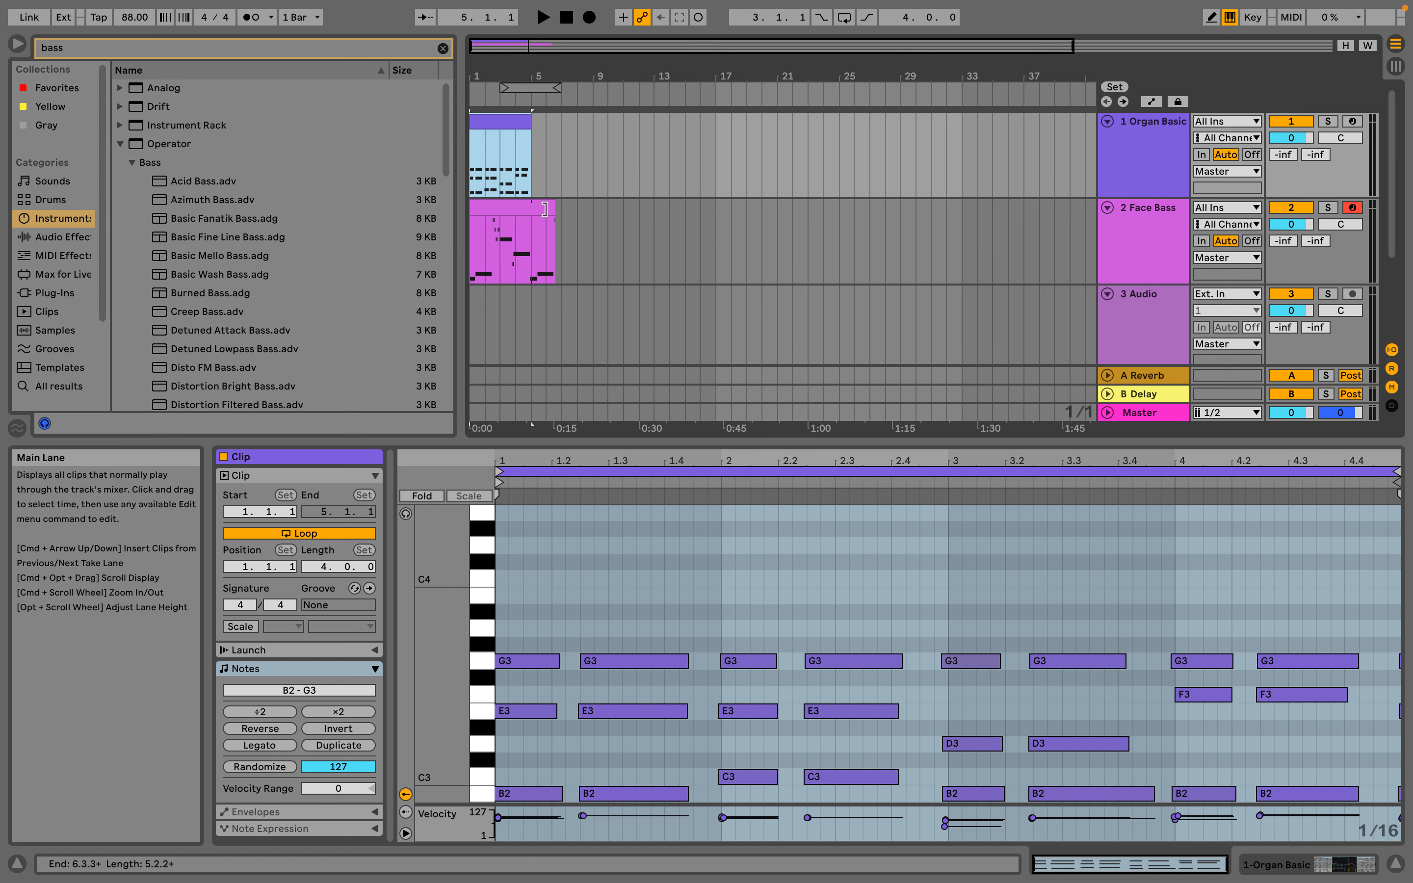
{"action": "left_click_drag", "start_coordinate": [555, 207], "coordinate": [529, 207]}
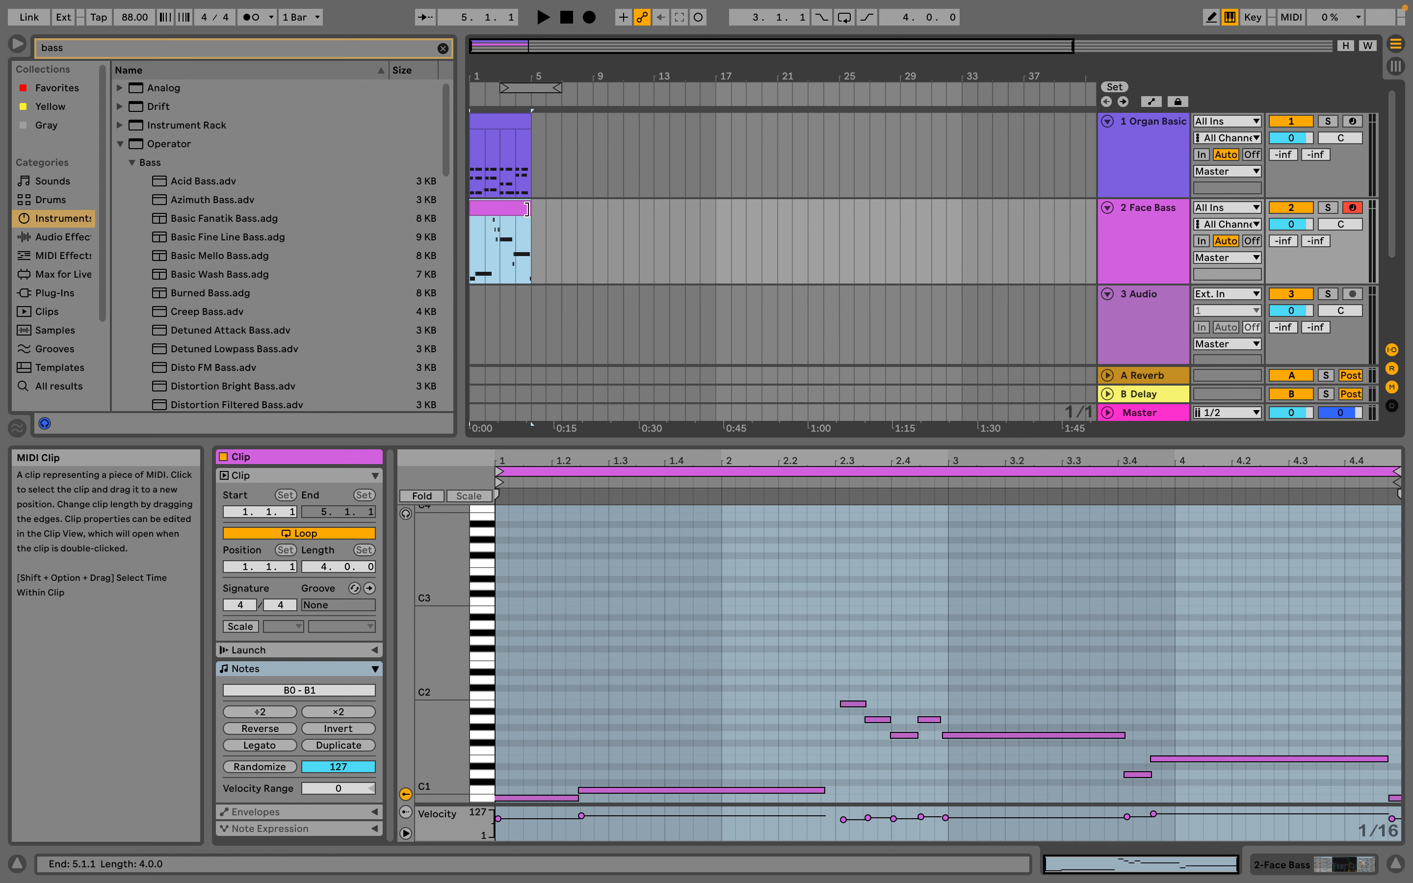
Alternate between the Session and Arrangement Views to compare their organ and bass clips, ending in the Arrangement View
{"action": "key", "text": "Tab"}
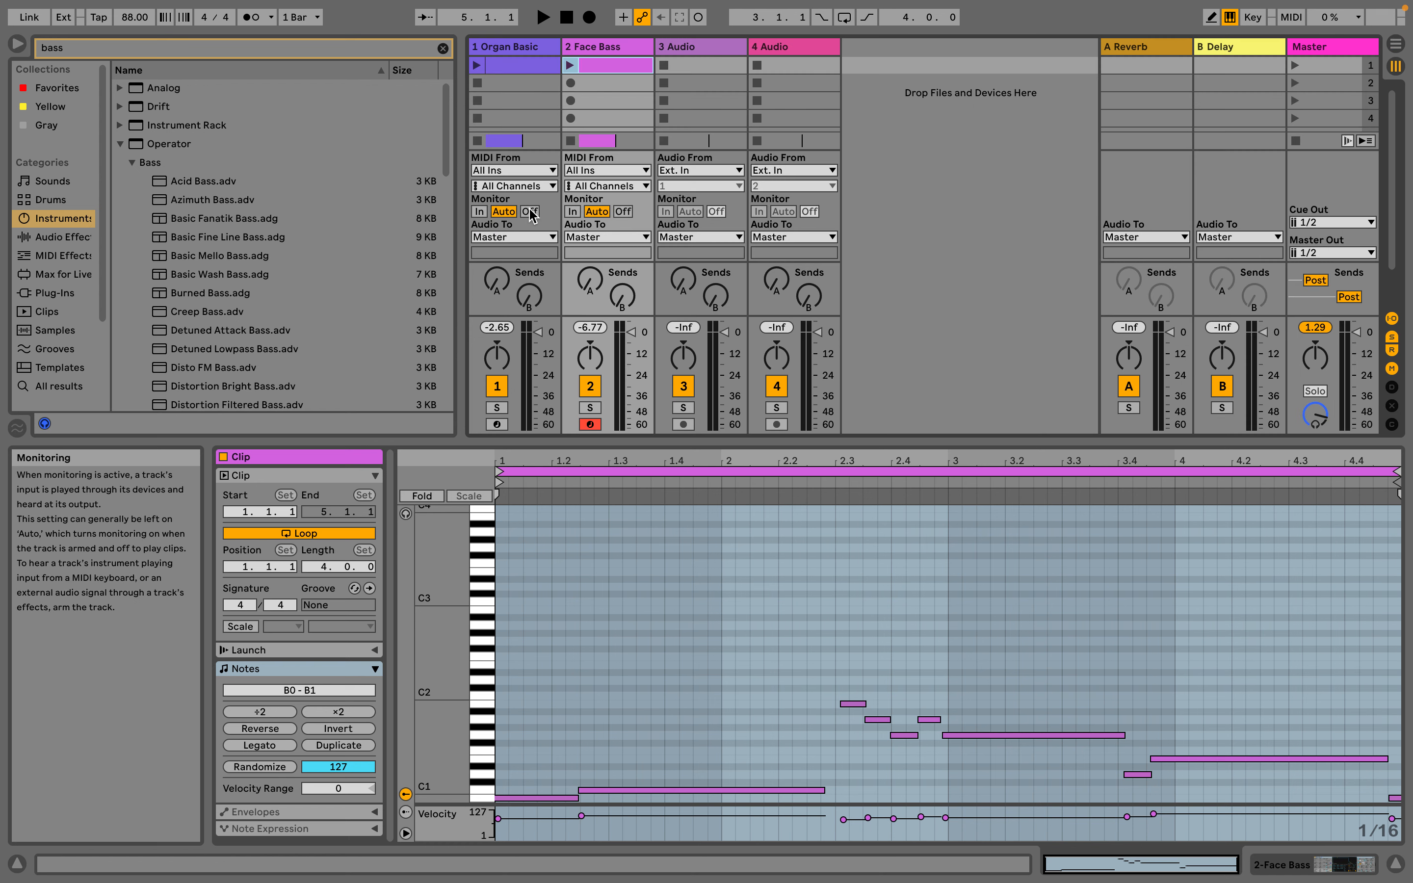
{"action": "key", "text": "Tab"}
{"action": "key", "text": "Tab"}
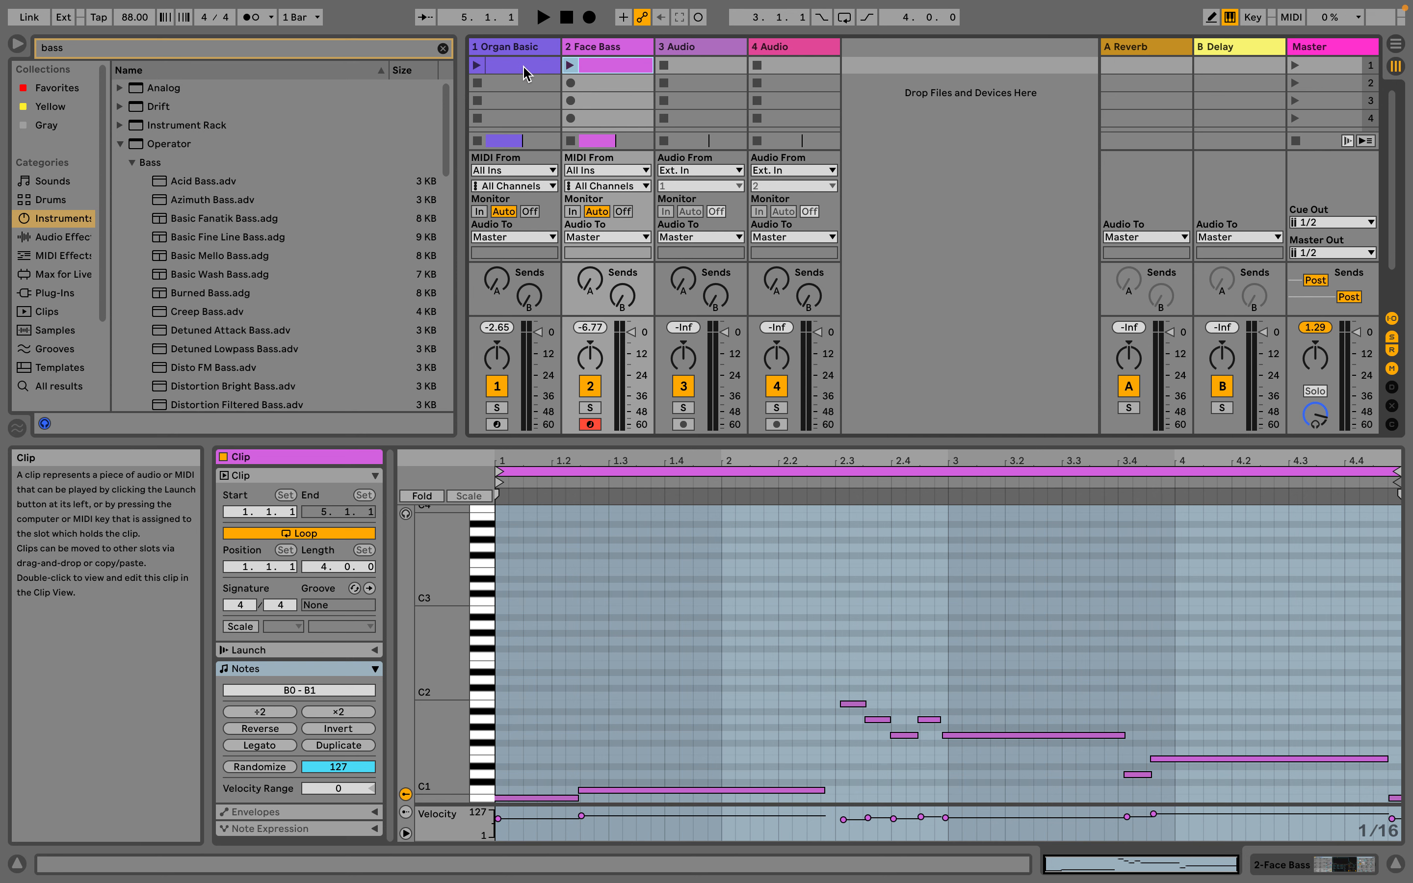
{"action": "key", "text": "Tab"}
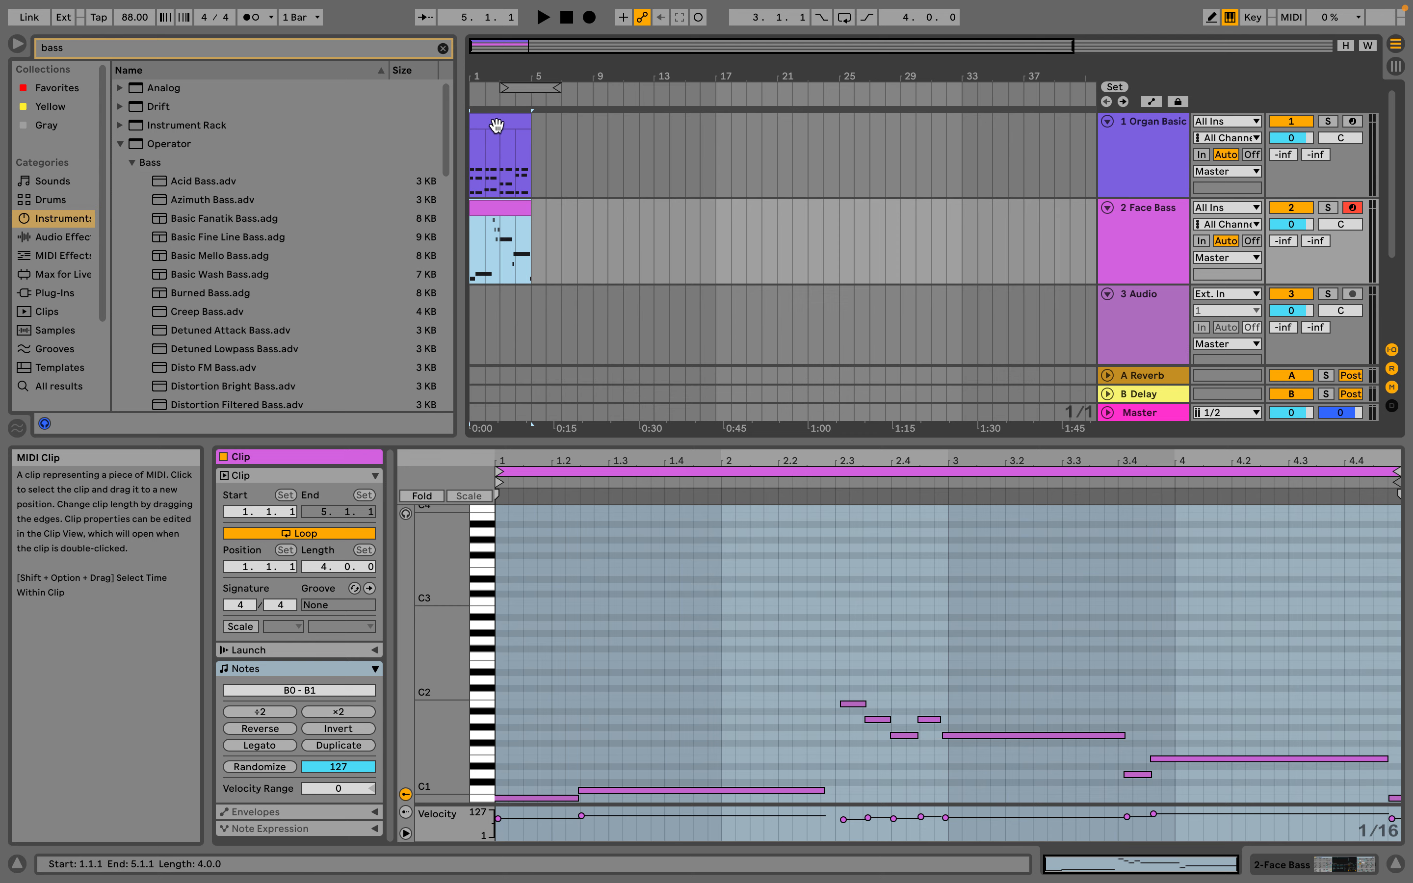
Show the Arrangement's Organ Basic clip in the note editor, start playback, and solo its track
{"action": "key", "text": "Up"}
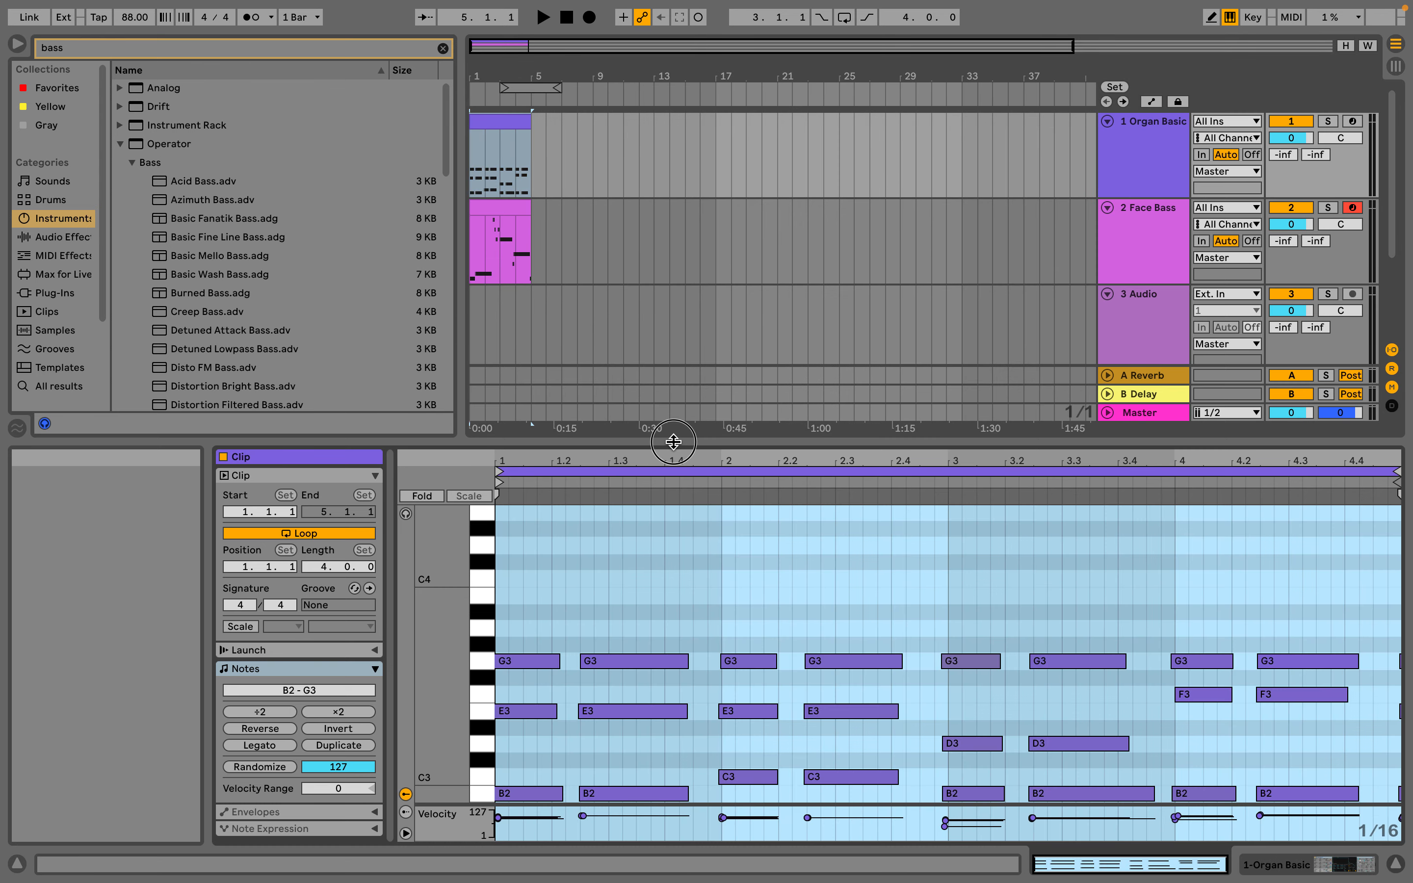
{"action": "left_click_drag", "start_coordinate": [673, 441], "coordinate": [671, 253]}
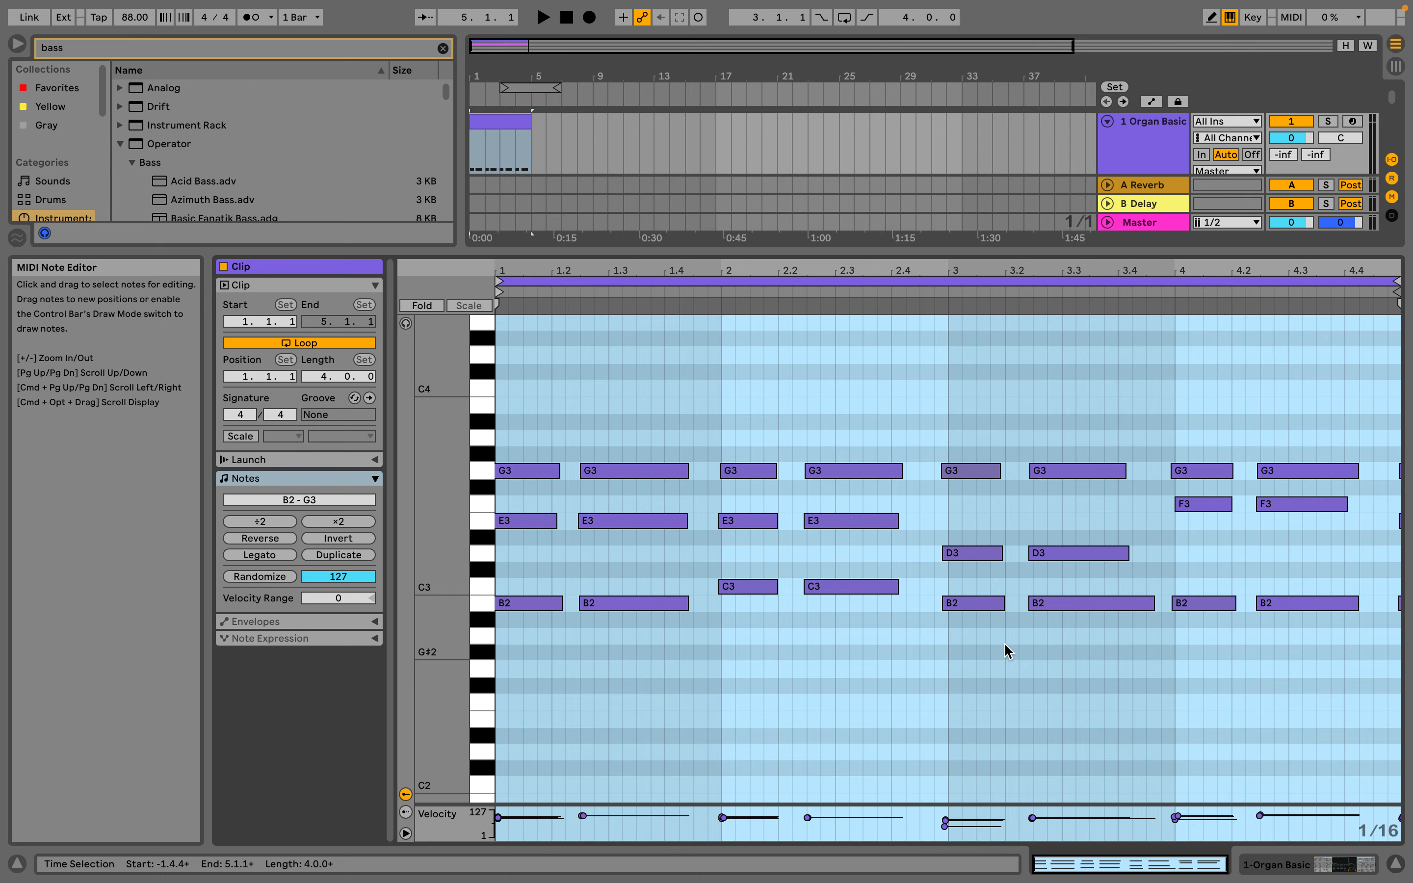
{"action": "left_click", "coordinate": [1327, 122]}
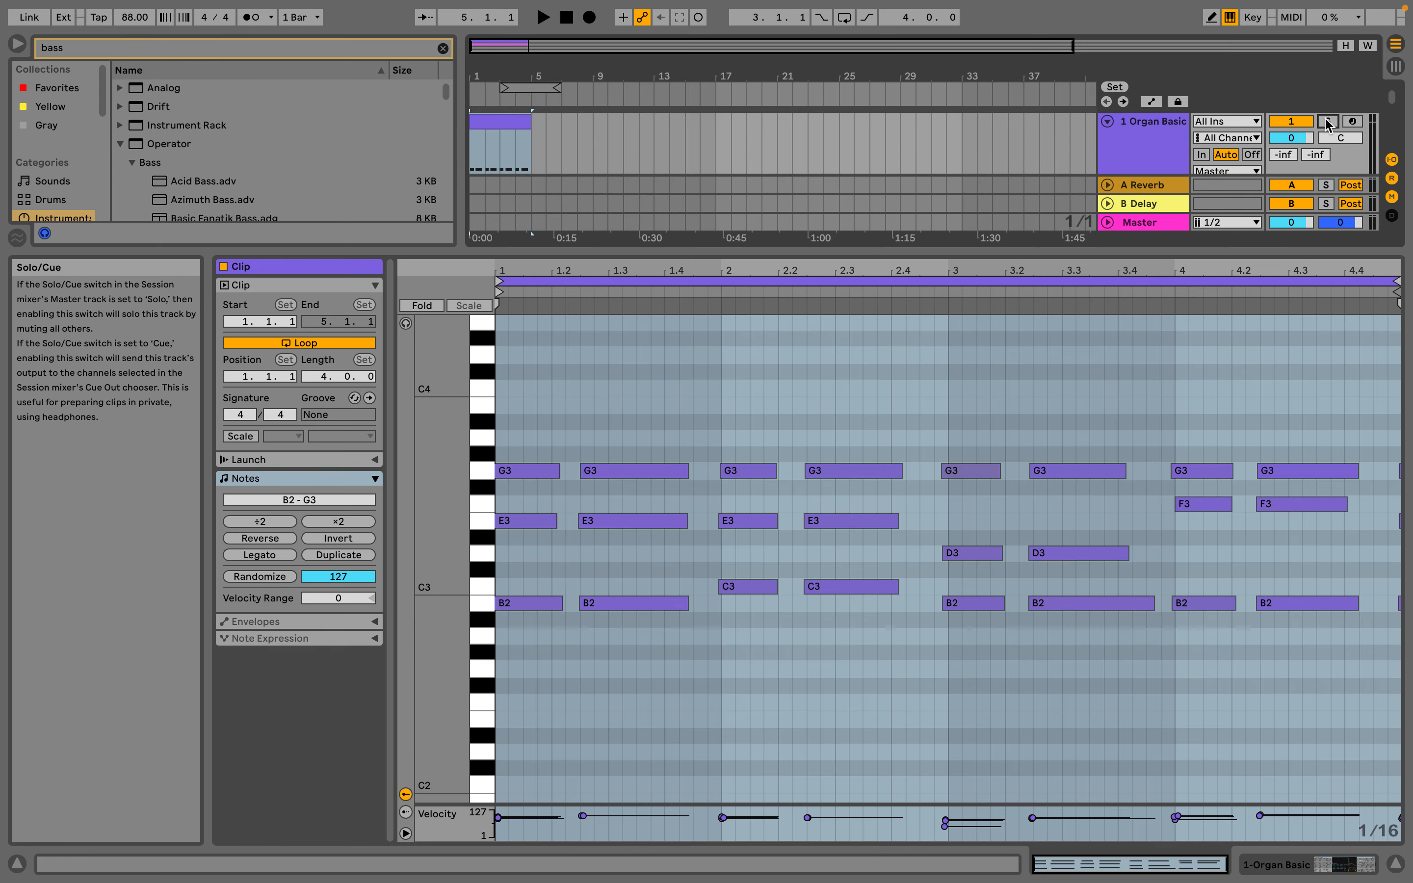
{"action": "left_click", "coordinate": [543, 17]}
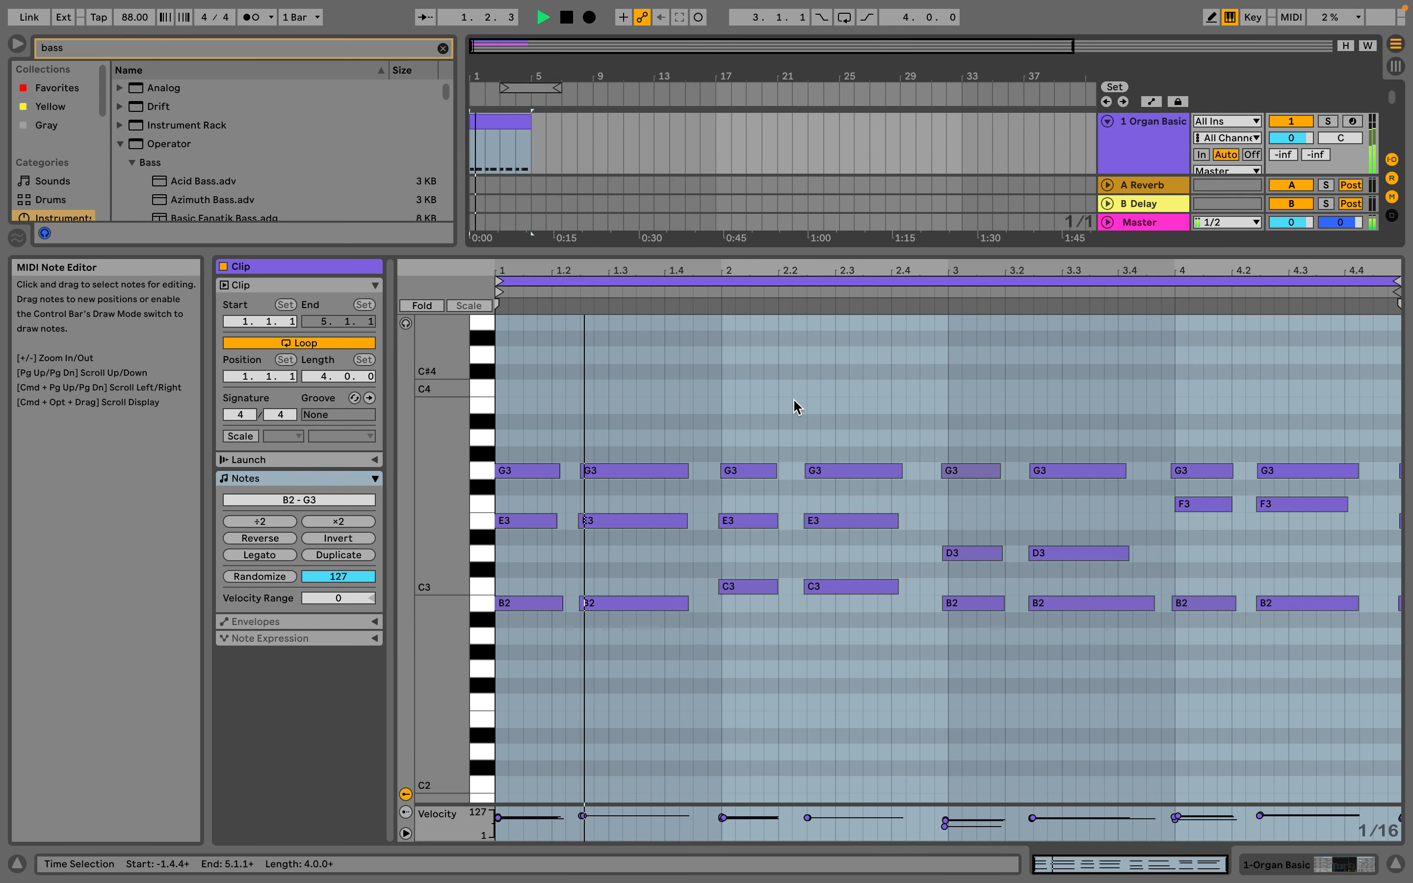
{"action": "left_click_drag", "start_coordinate": [1130, 252], "coordinate": [1157, 501]}
{"action": "left_click", "coordinate": [1327, 122]}
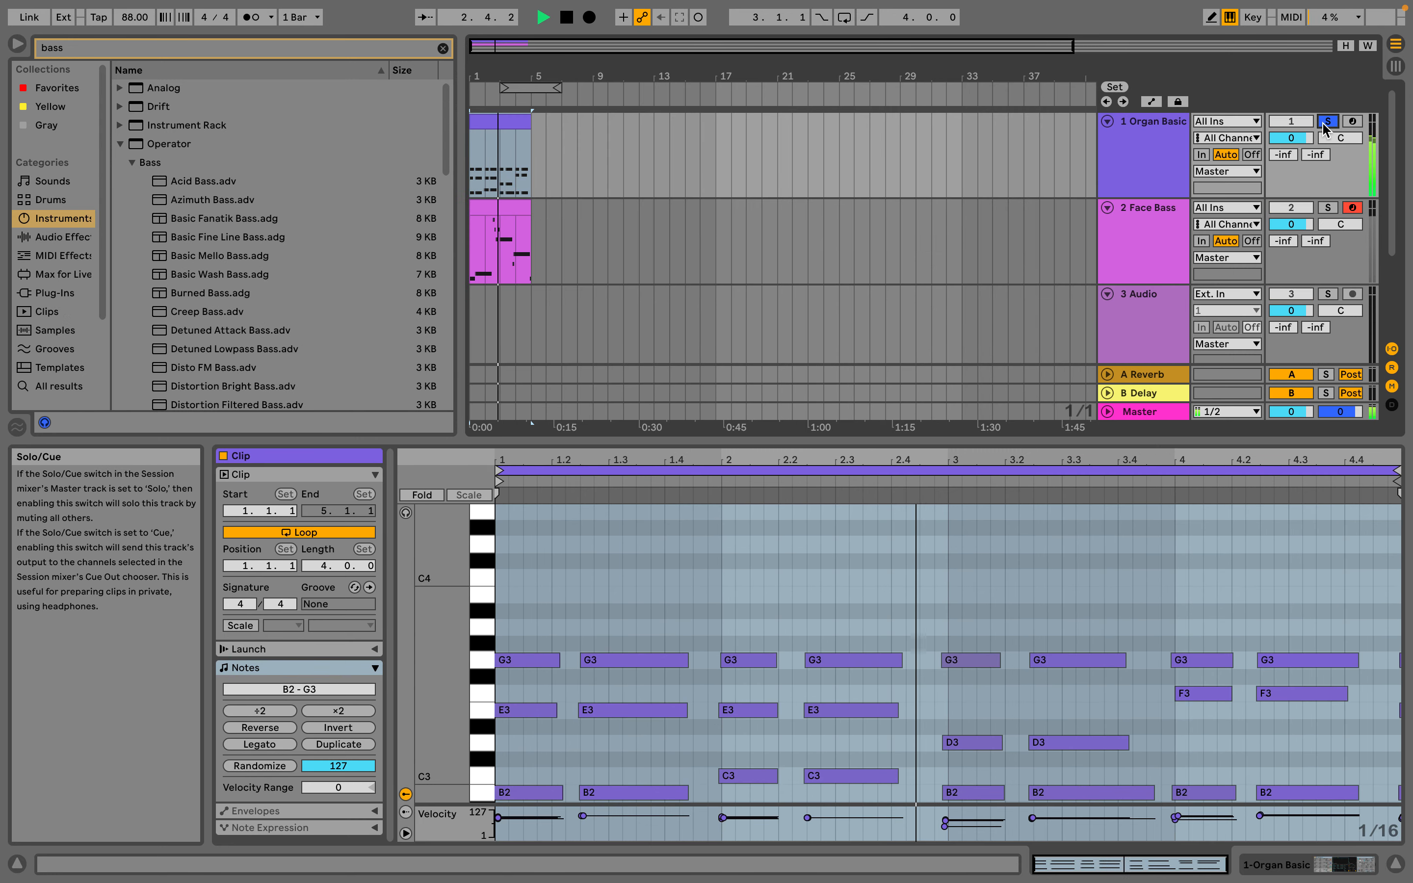
Open the Arrangement's Organ Basic clip in an enlarged note editor and lower the F3 notes in bar 4 to E3
{"action": "double_click", "coordinate": [1101, 438]}
{"action": "left_click", "coordinate": [519, 121]}
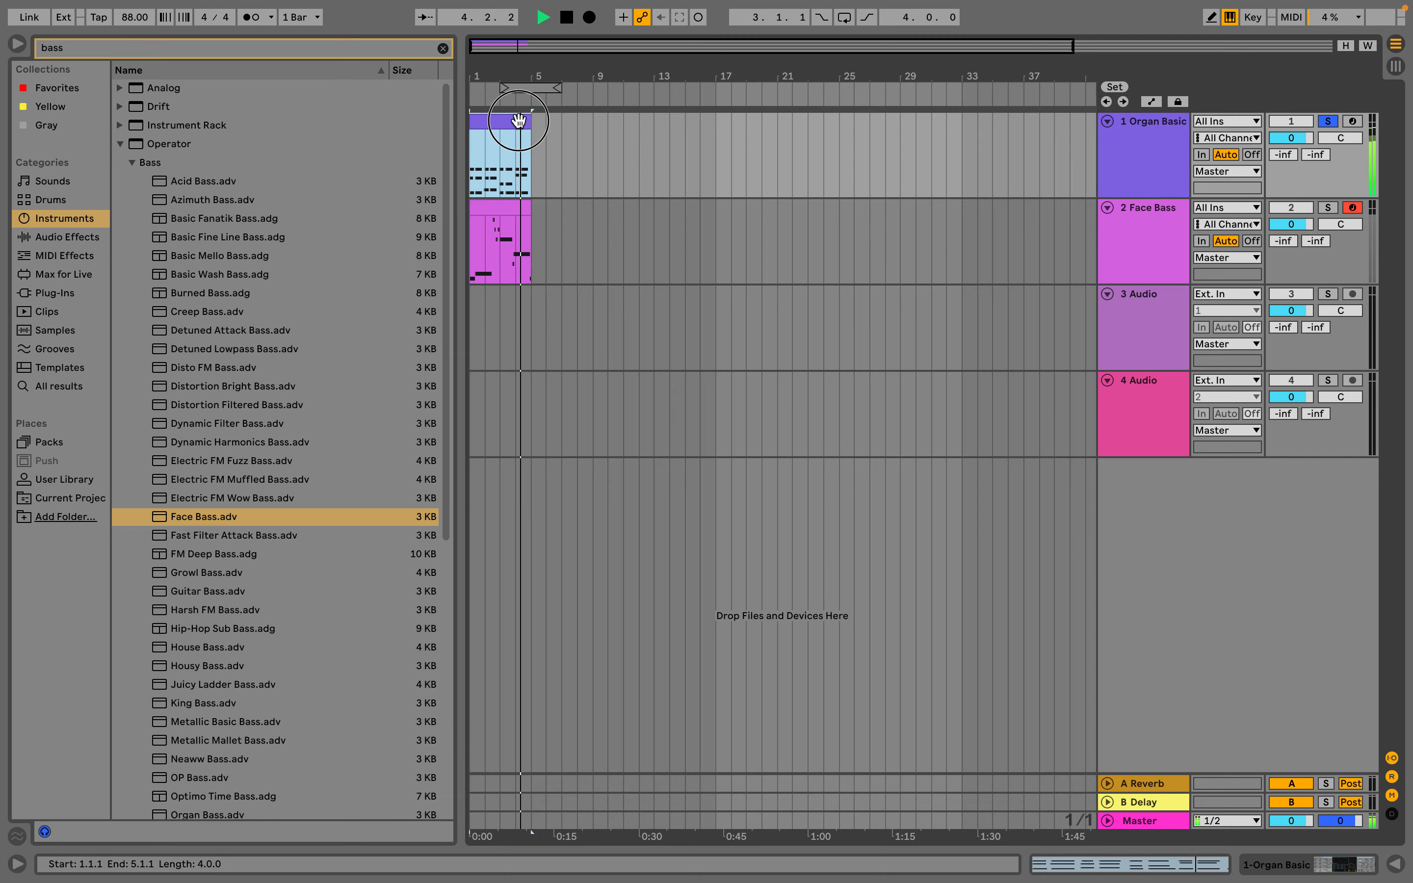
{"action": "double_click", "coordinate": [519, 121]}
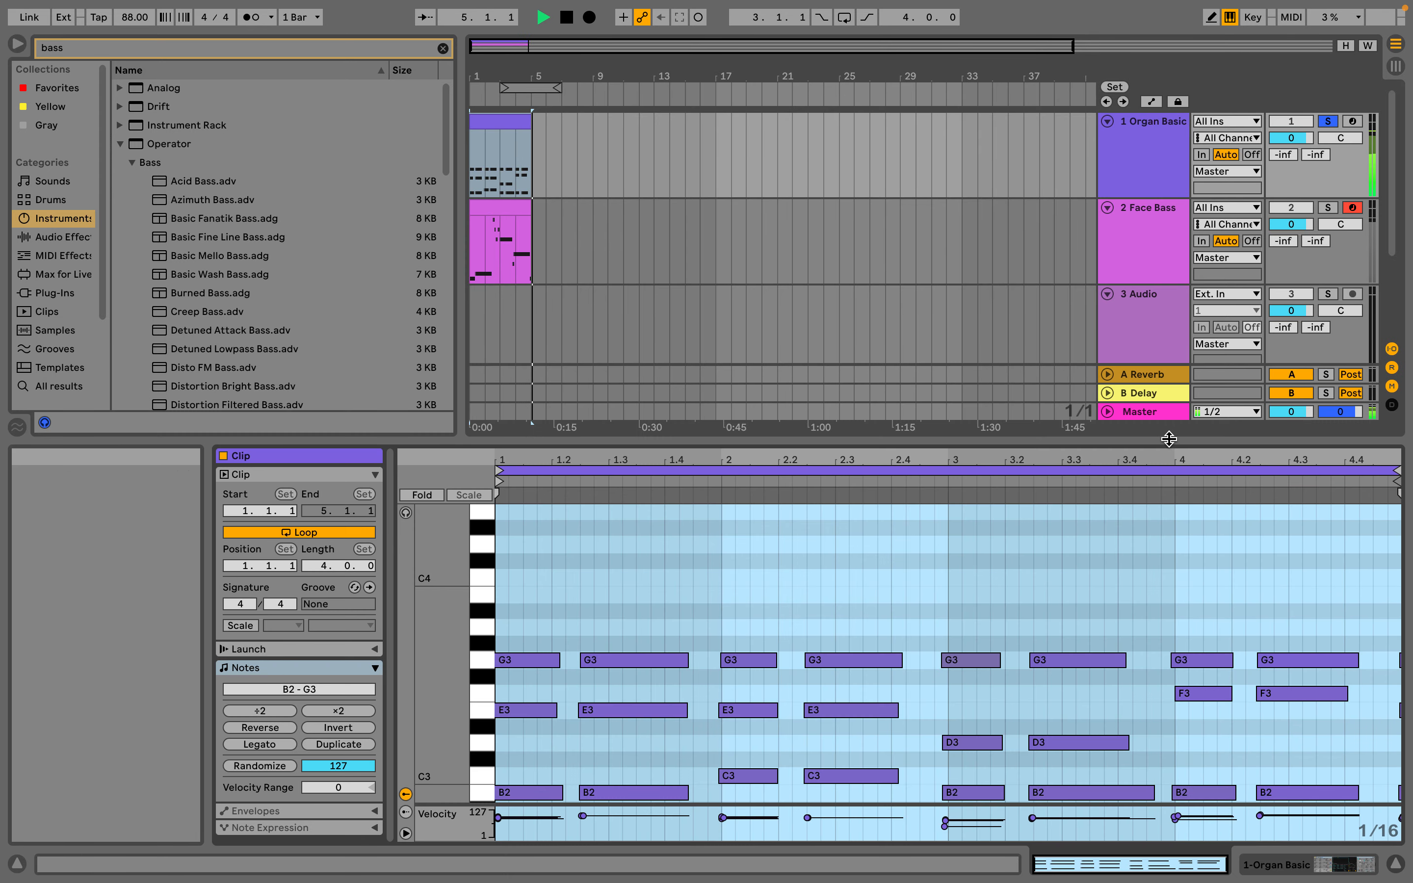
{"action": "left_click_drag", "start_coordinate": [1169, 438], "coordinate": [1109, 190]}
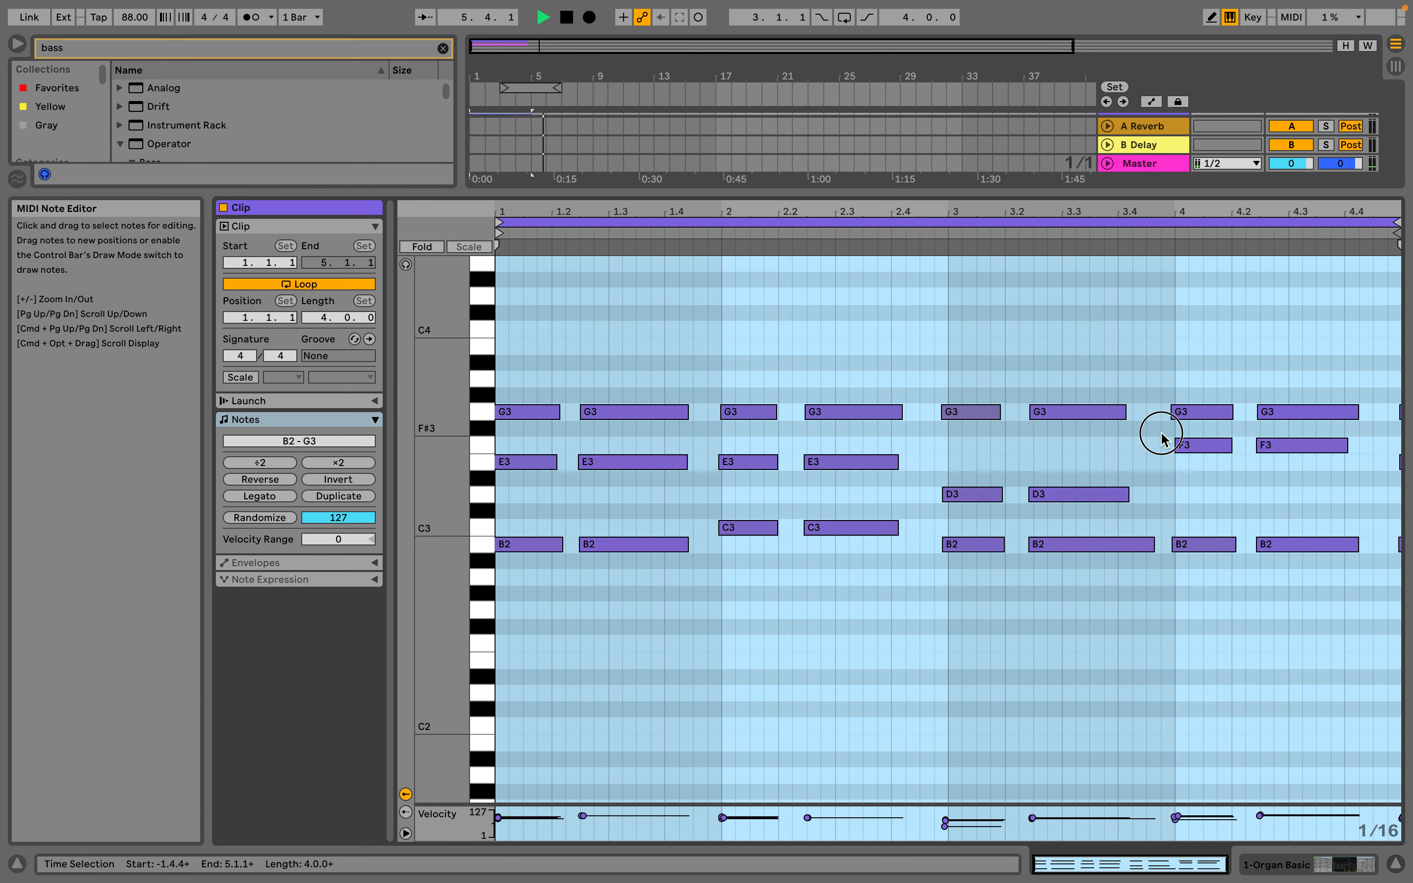
{"action": "left_click_drag", "start_coordinate": [1162, 438], "coordinate": [1395, 467]}
{"action": "left_click_drag", "start_coordinate": [1217, 456], "coordinate": [1214, 472]}
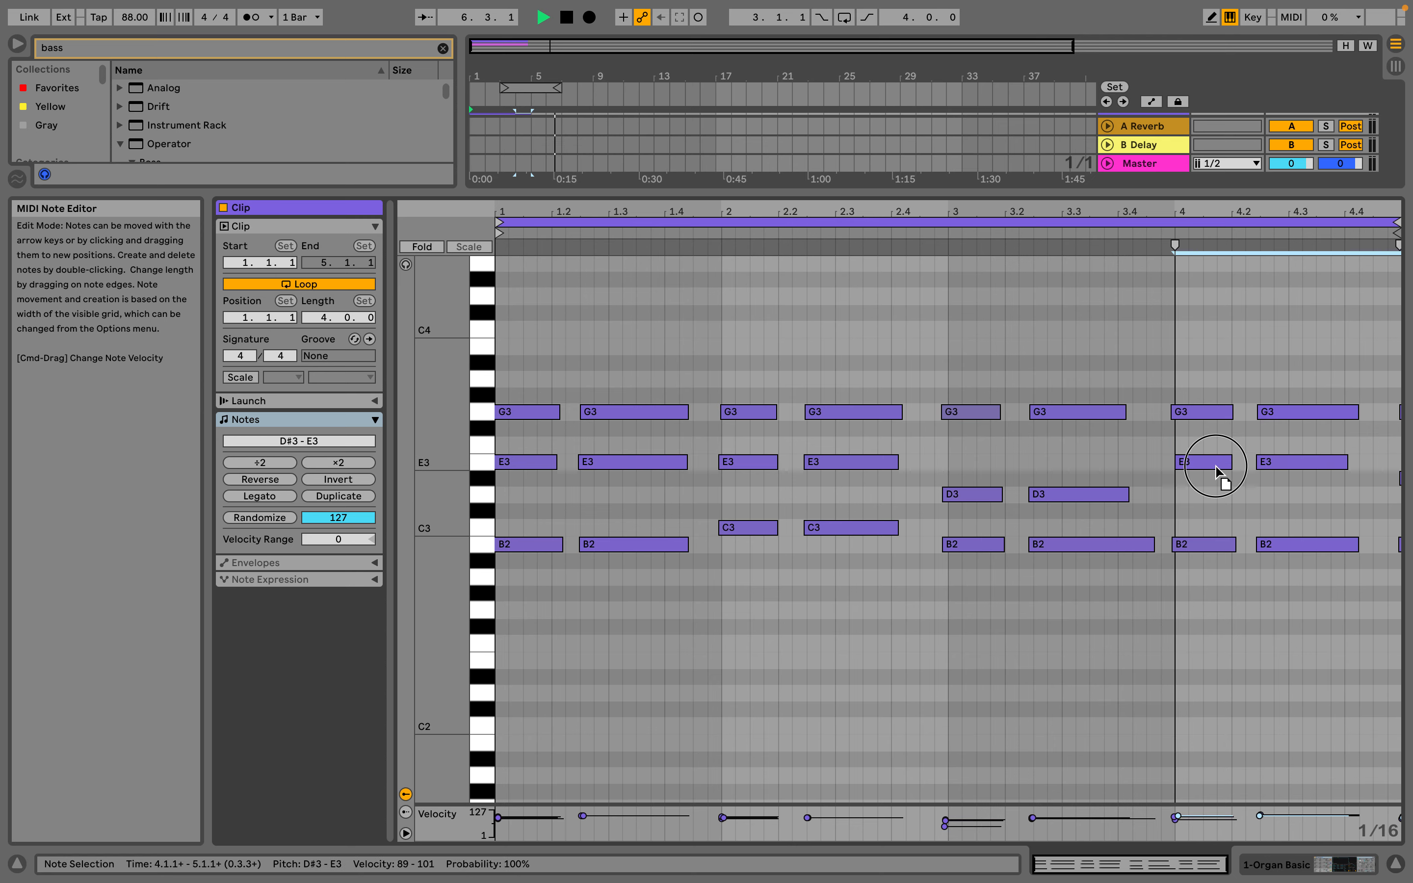
Play back the edited Organ Basic clip from bar 3, and stop with the position at the song start
{"action": "left_click", "coordinate": [1157, 410]}
{"action": "left_click", "coordinate": [1071, 233]}
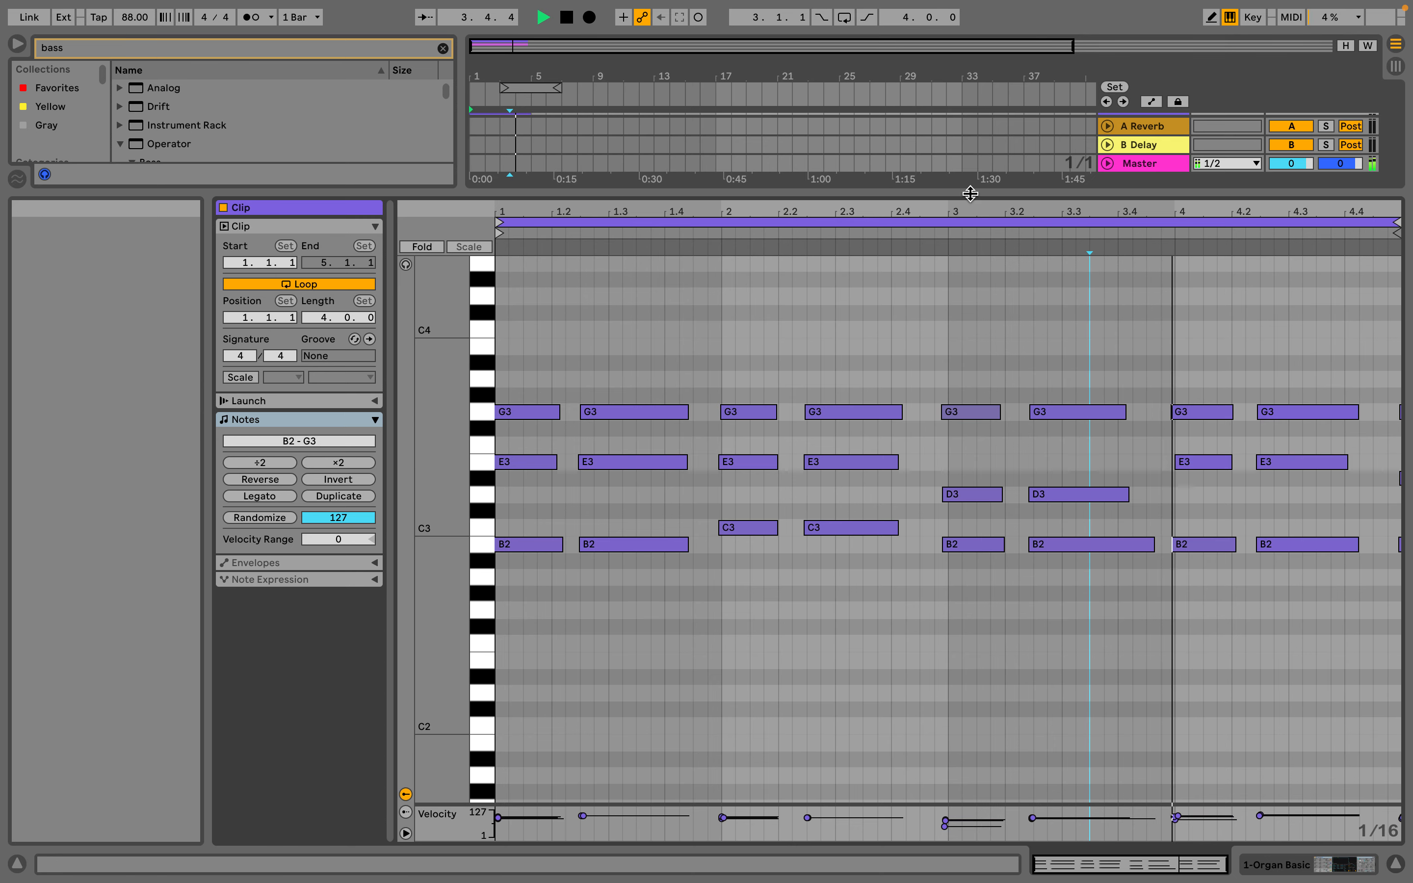
{"action": "left_click_drag", "start_coordinate": [971, 194], "coordinate": [976, 388]}
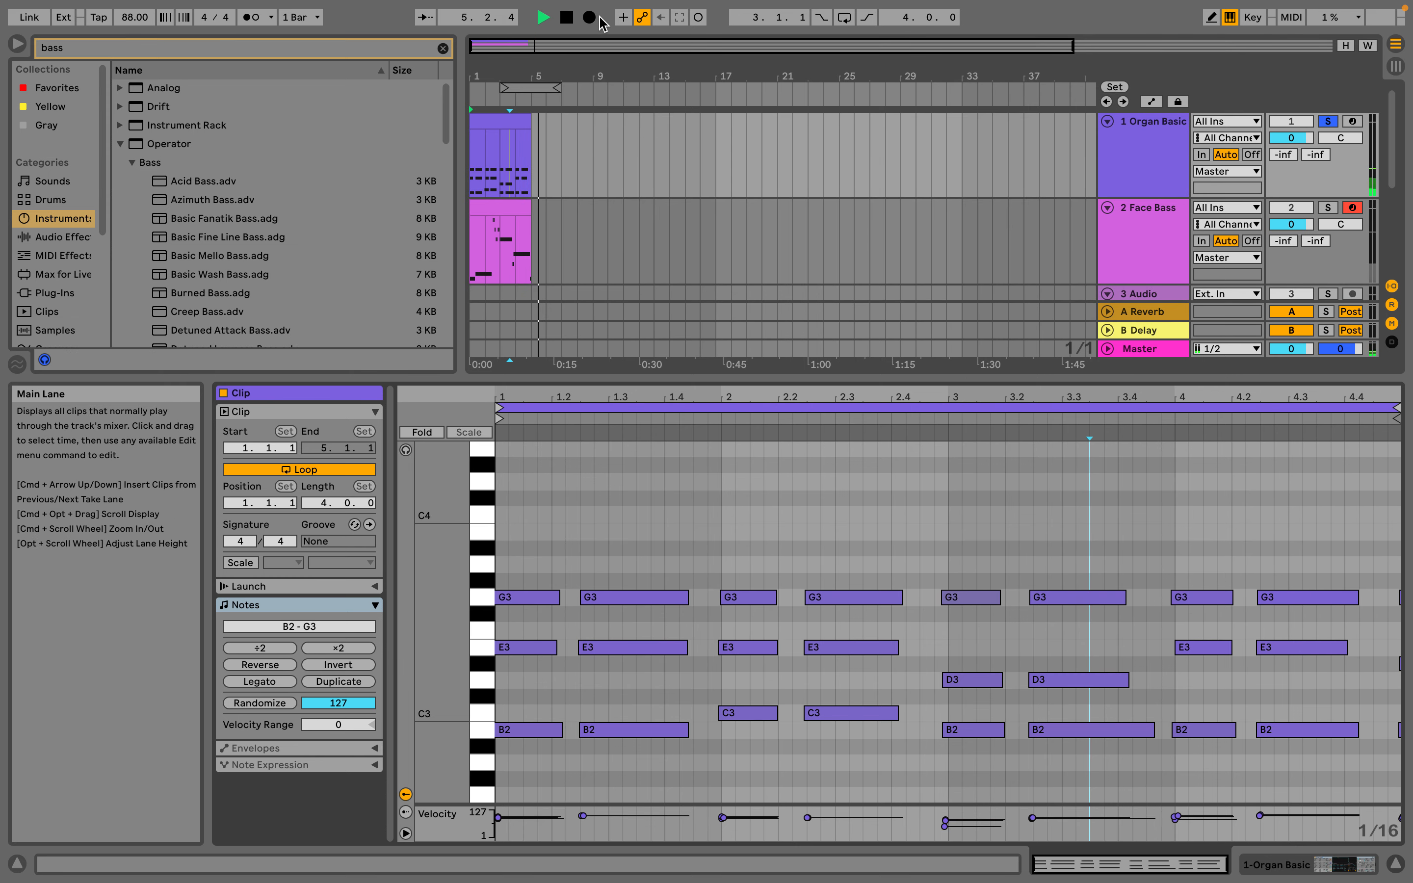
{"action": "double_click", "coordinate": [567, 21]}
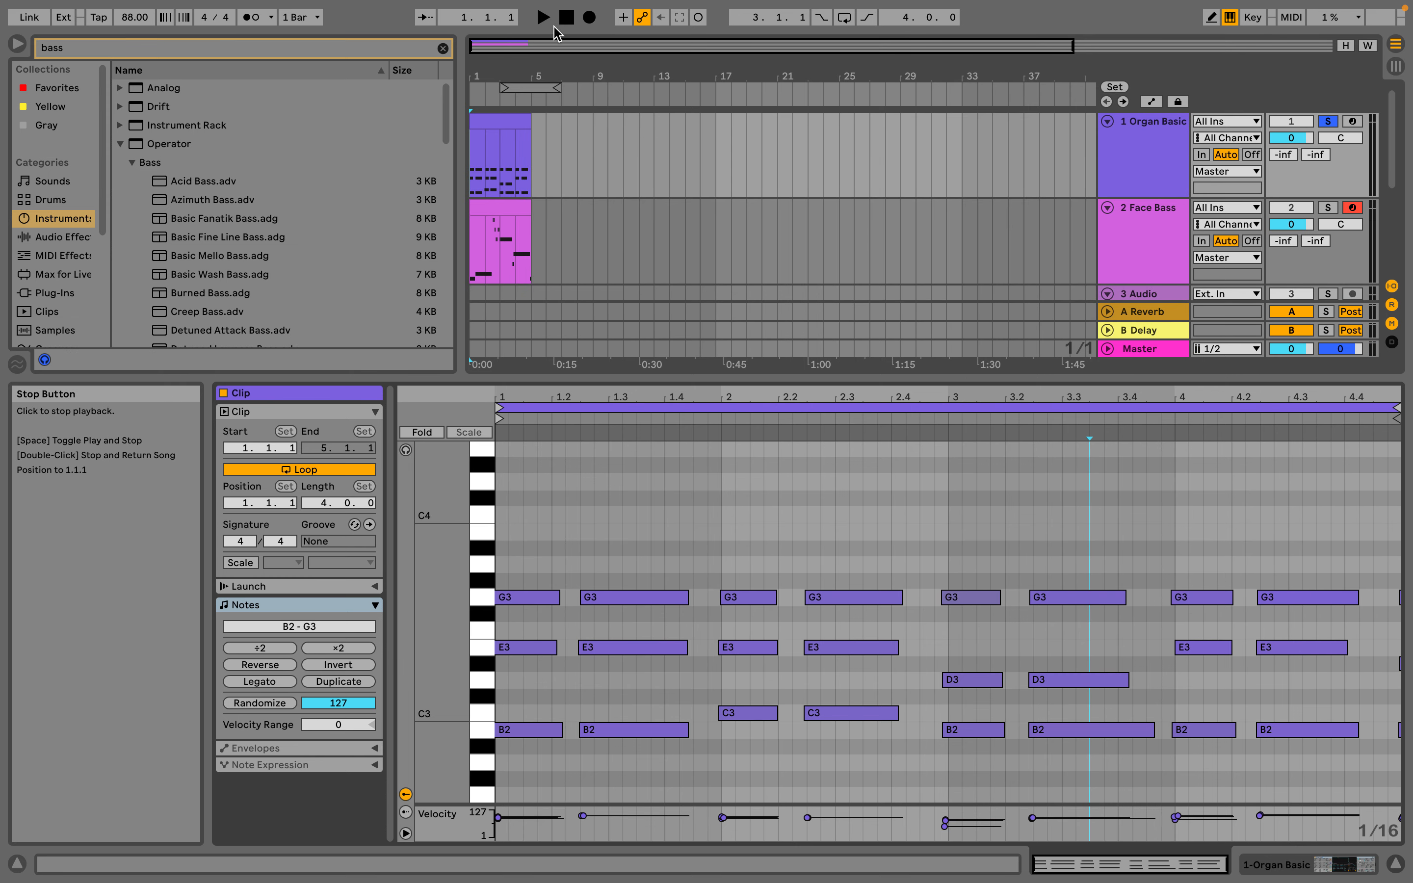
Compare the Arrangement's organ clip with the Session View, turn off the Organ Basic solo, and return to the Arrangement View
{"action": "left_click", "coordinate": [492, 122]}
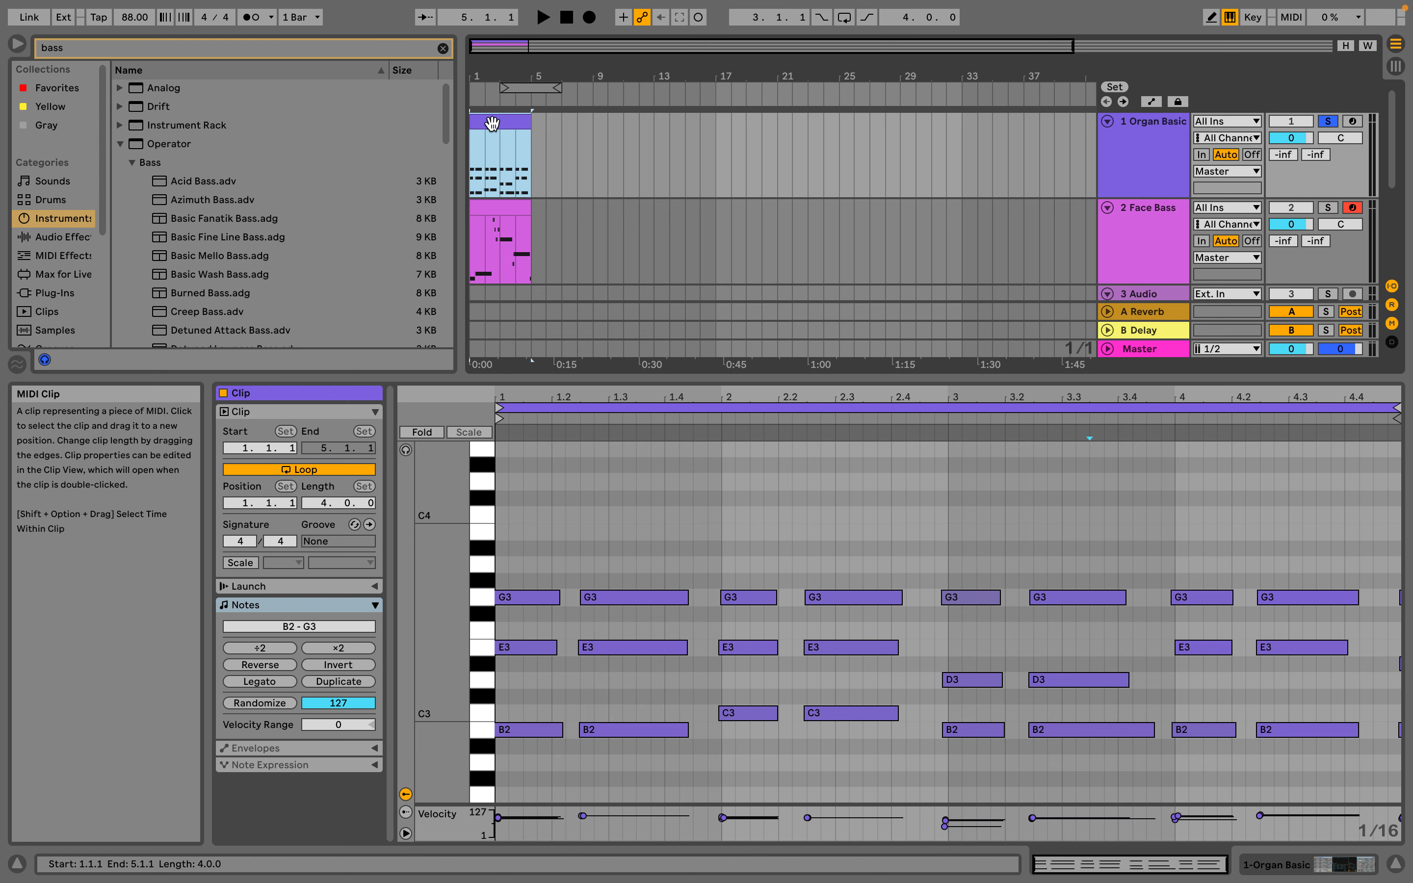
{"action": "key", "text": "Tab"}
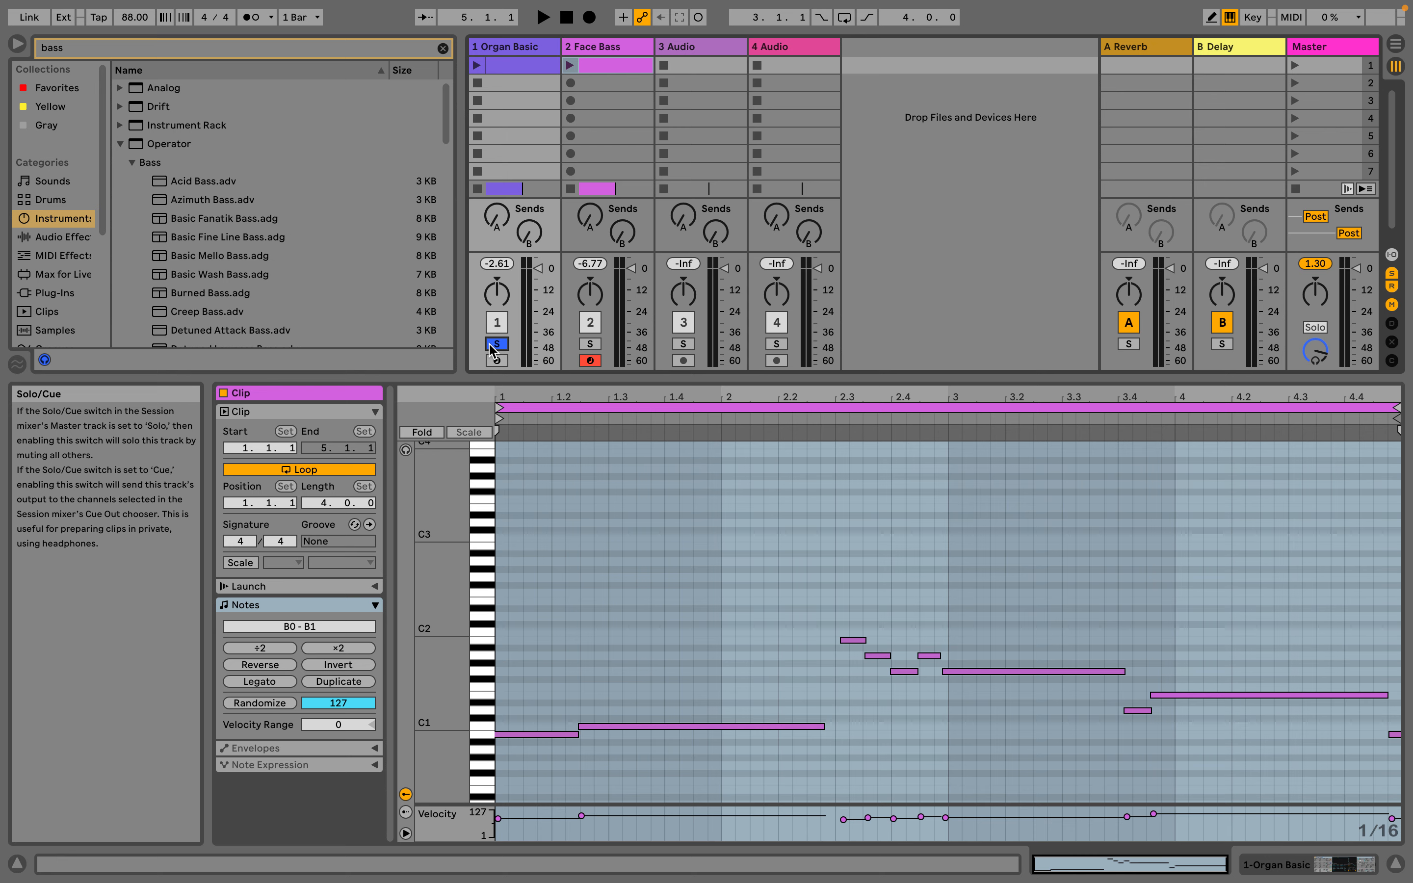
{"action": "key", "text": "Tab"}
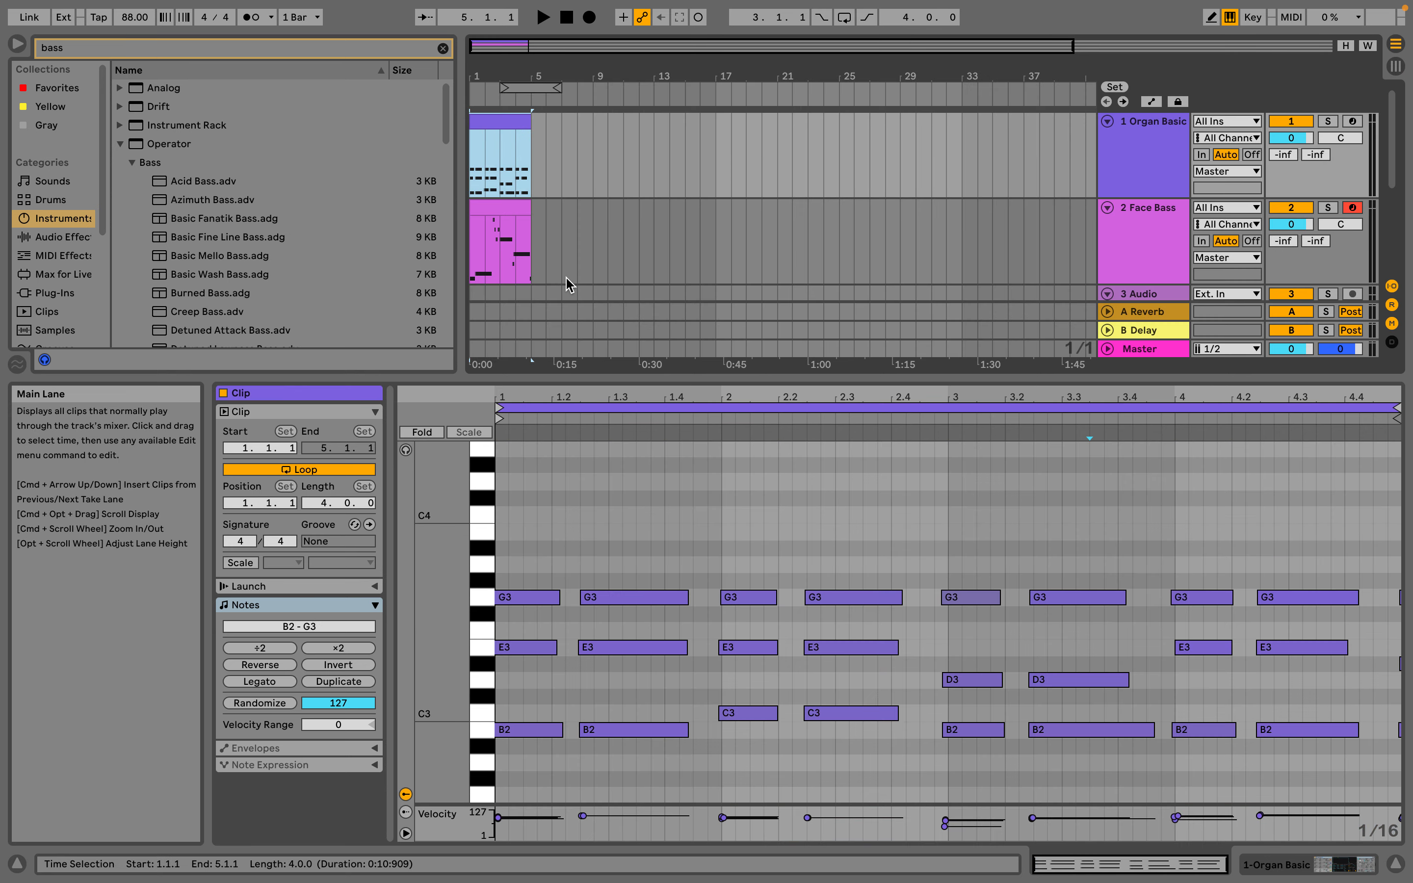
Extend the Organ Basic and Face Bass Arrangement clips to eight bars, and duplicate the Organ Basic clip from bar 9
{"action": "left_click_drag", "start_coordinate": [525, 119], "coordinate": [593, 119]}
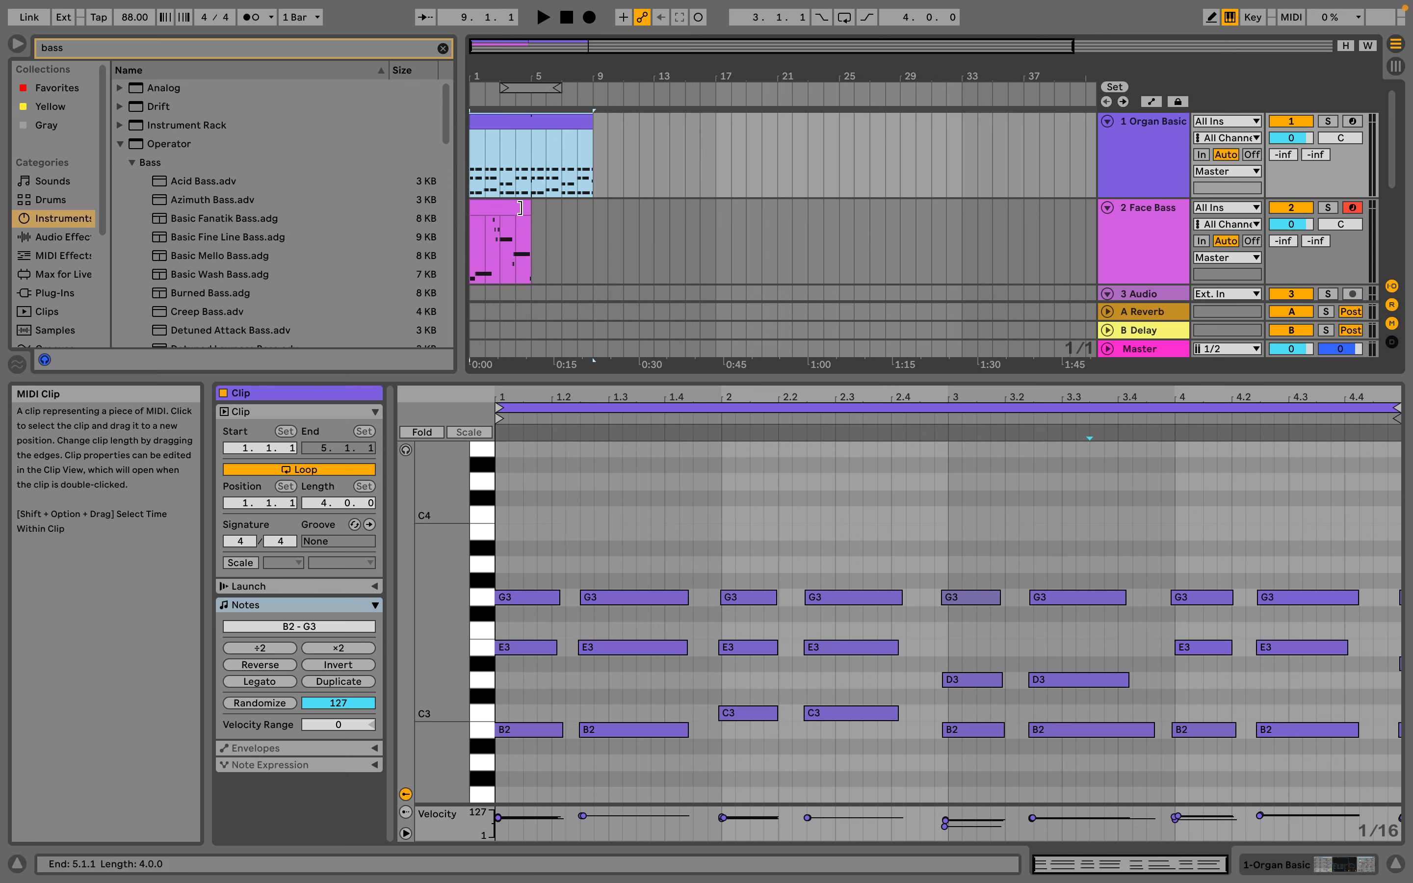
{"action": "left_click_drag", "start_coordinate": [531, 238], "coordinate": [593, 214]}
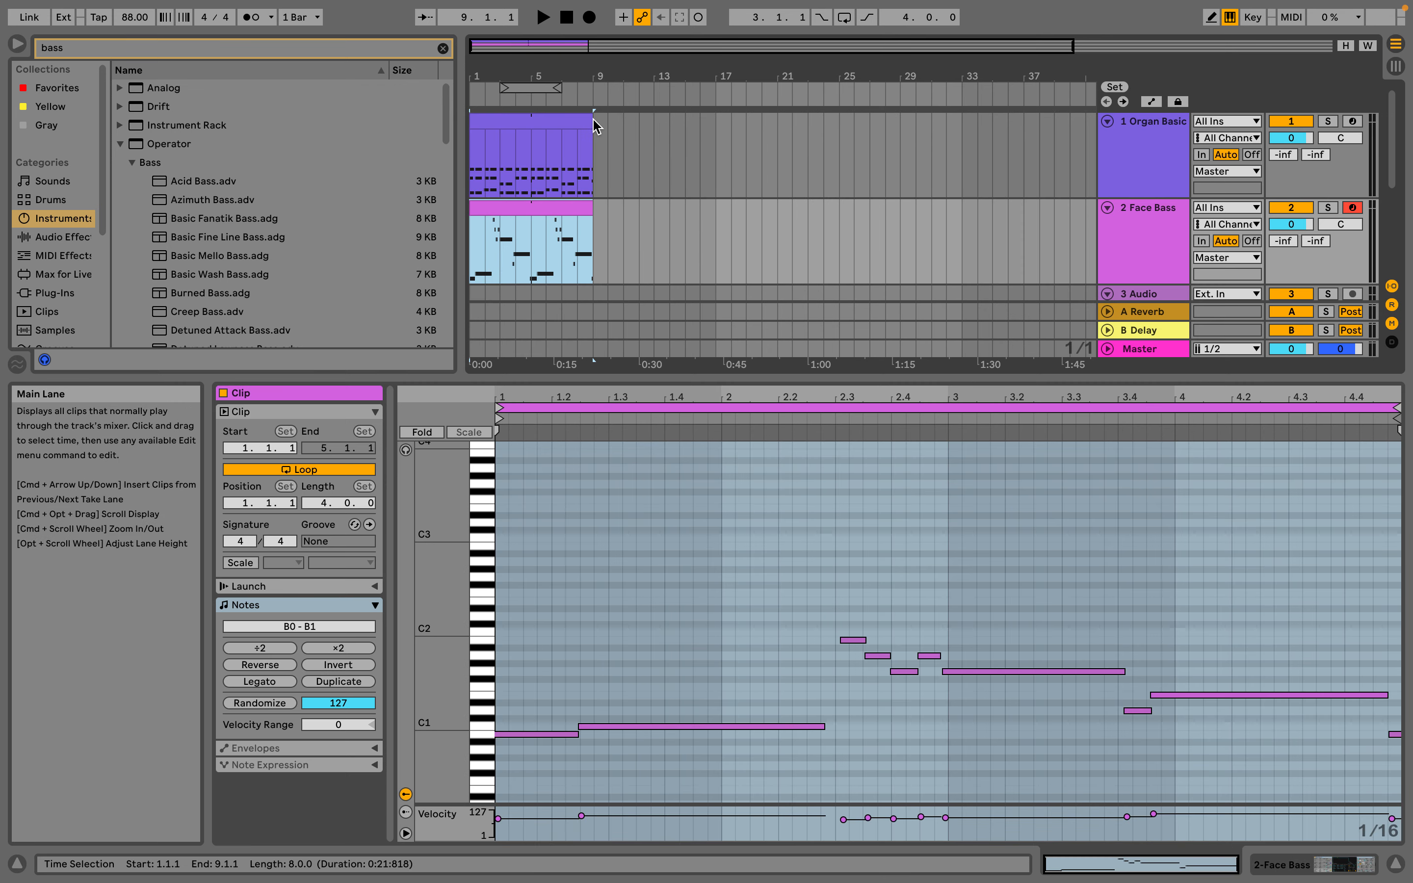
{"action": "left_click", "coordinate": [570, 122]}
{"action": "key", "text": "super+d"}
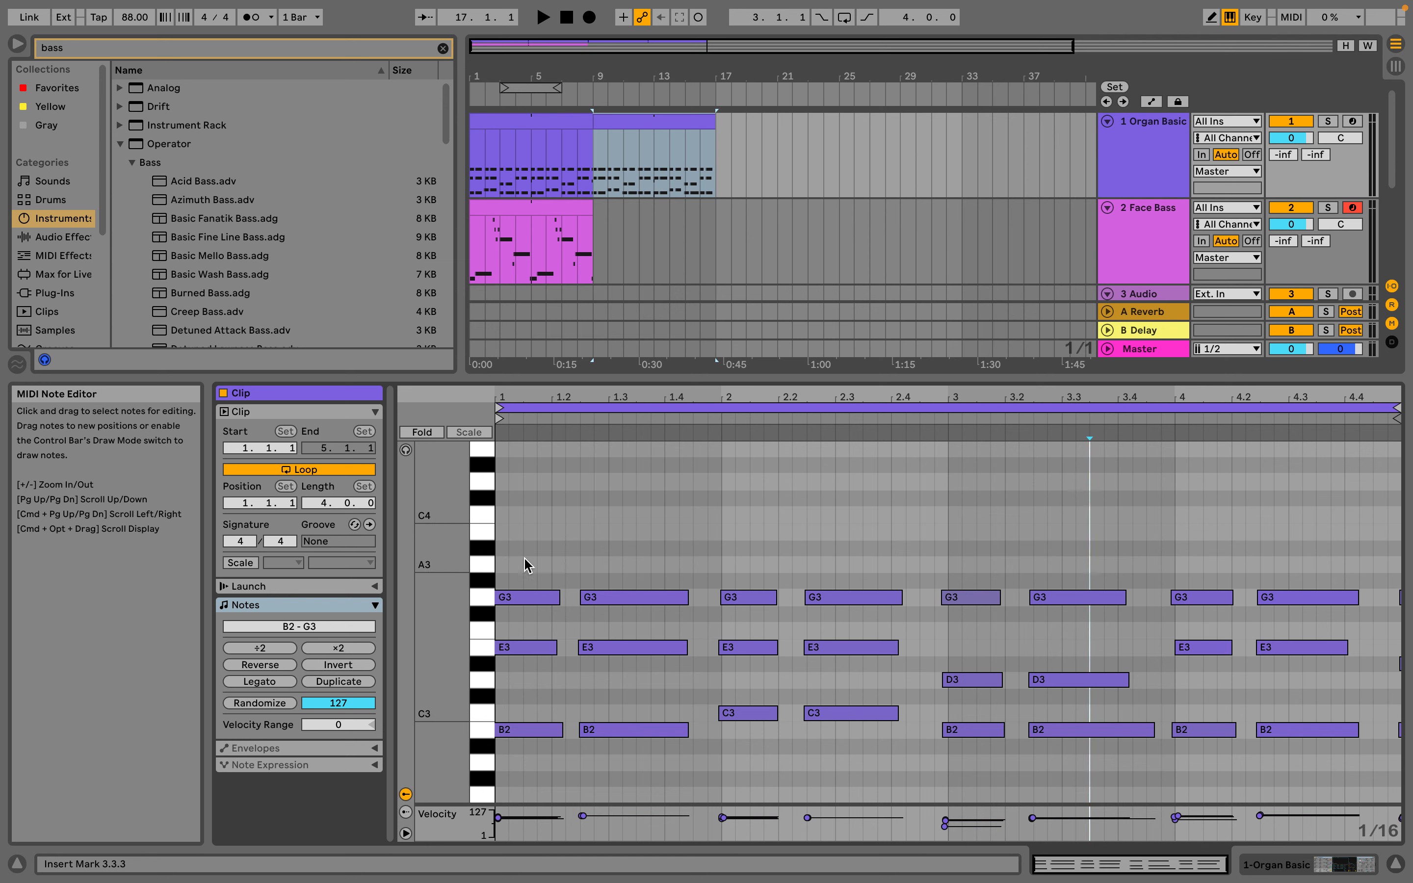
Raise the G3 notes in the duplicated Organ Basic clip to A3 and audition it from bar 9
{"action": "left_click_drag", "start_coordinate": [506, 564], "coordinate": [1303, 597]}
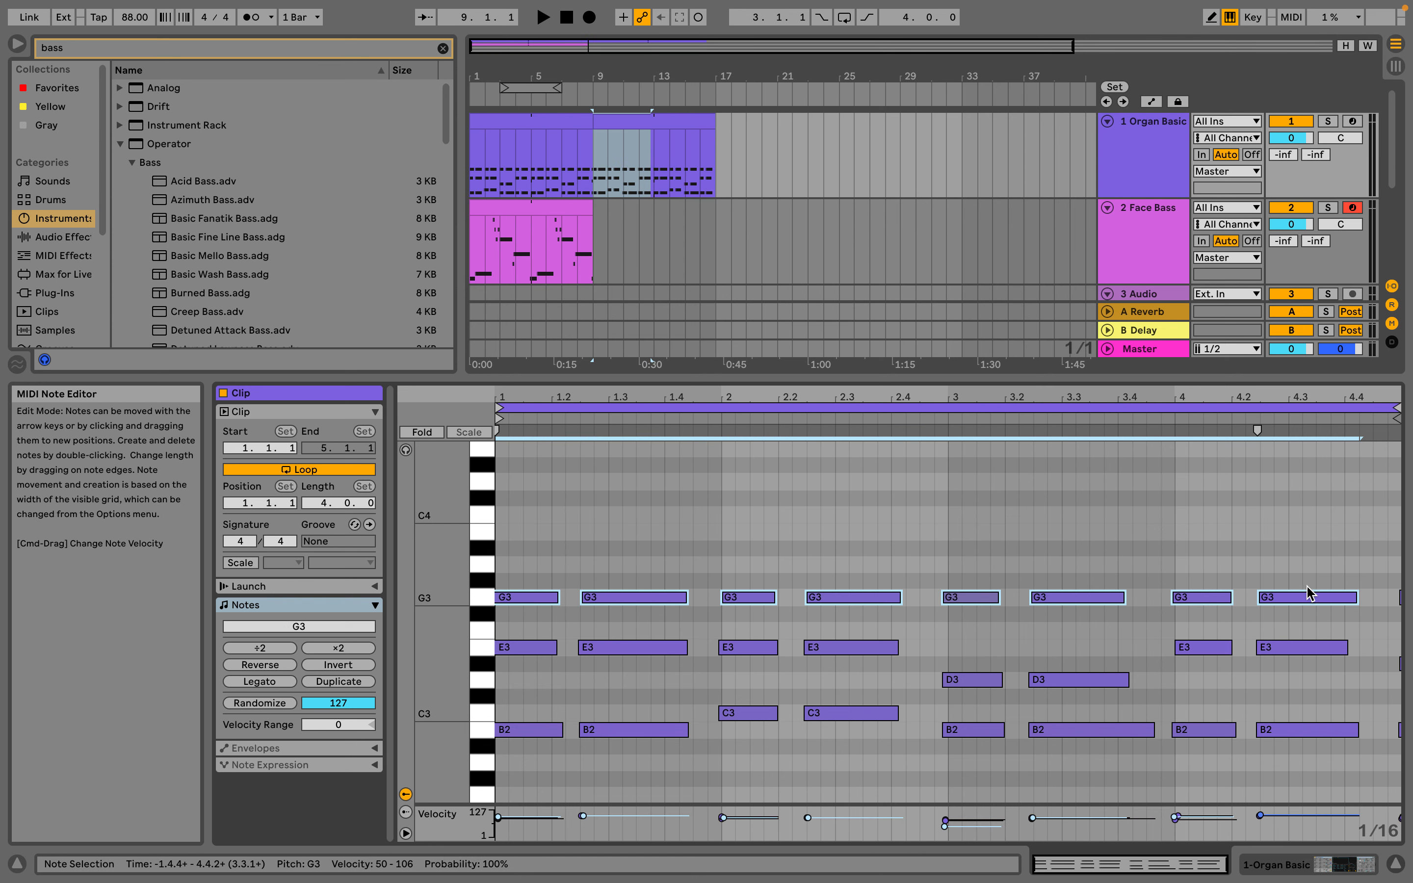
{"action": "left_click_drag", "start_coordinate": [528, 596], "coordinate": [528, 568]}
{"action": "left_click", "coordinate": [592, 89]}
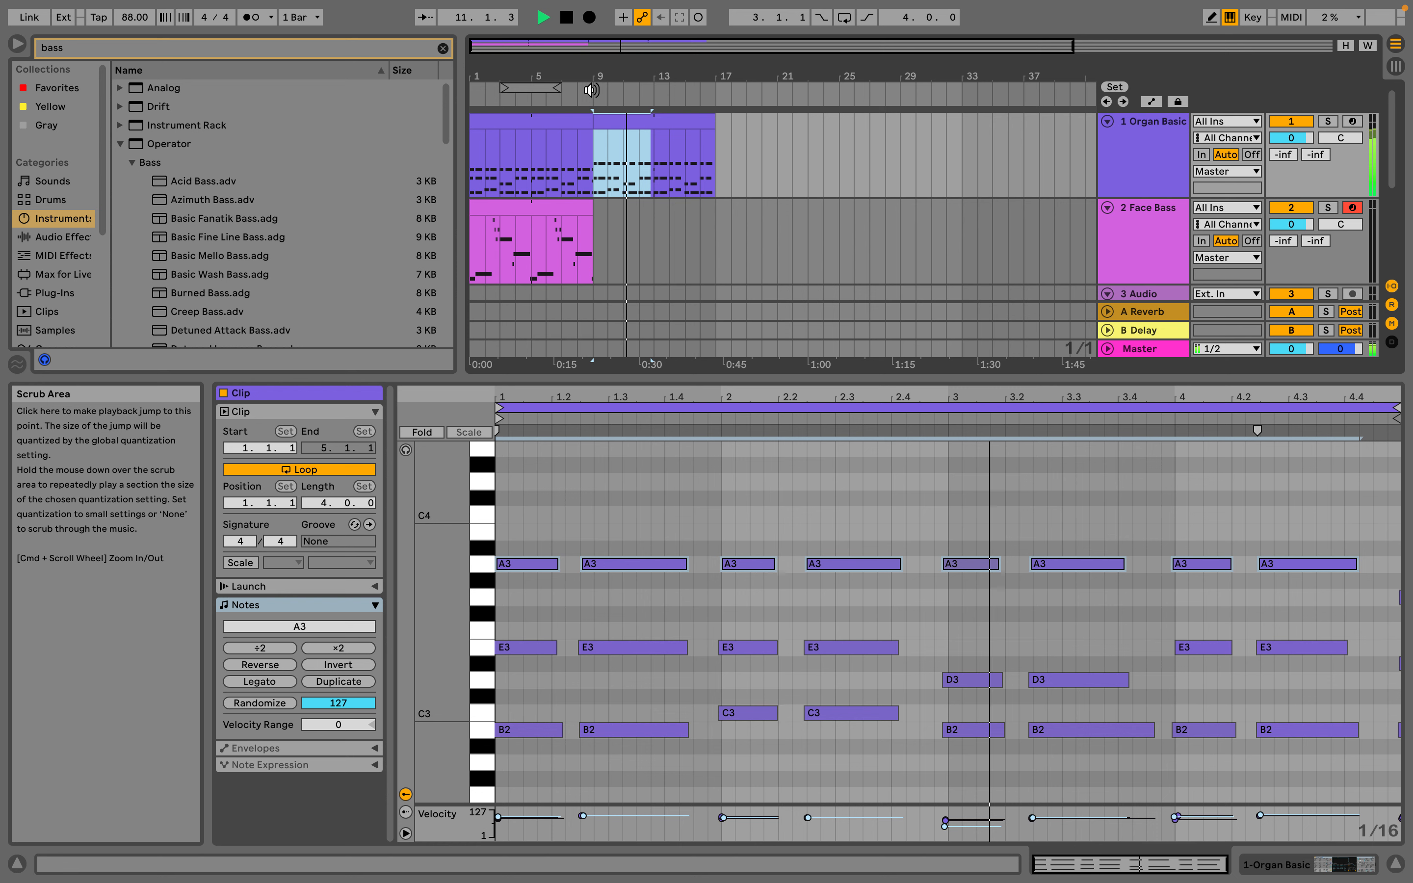
{"action": "key", "text": "space"}
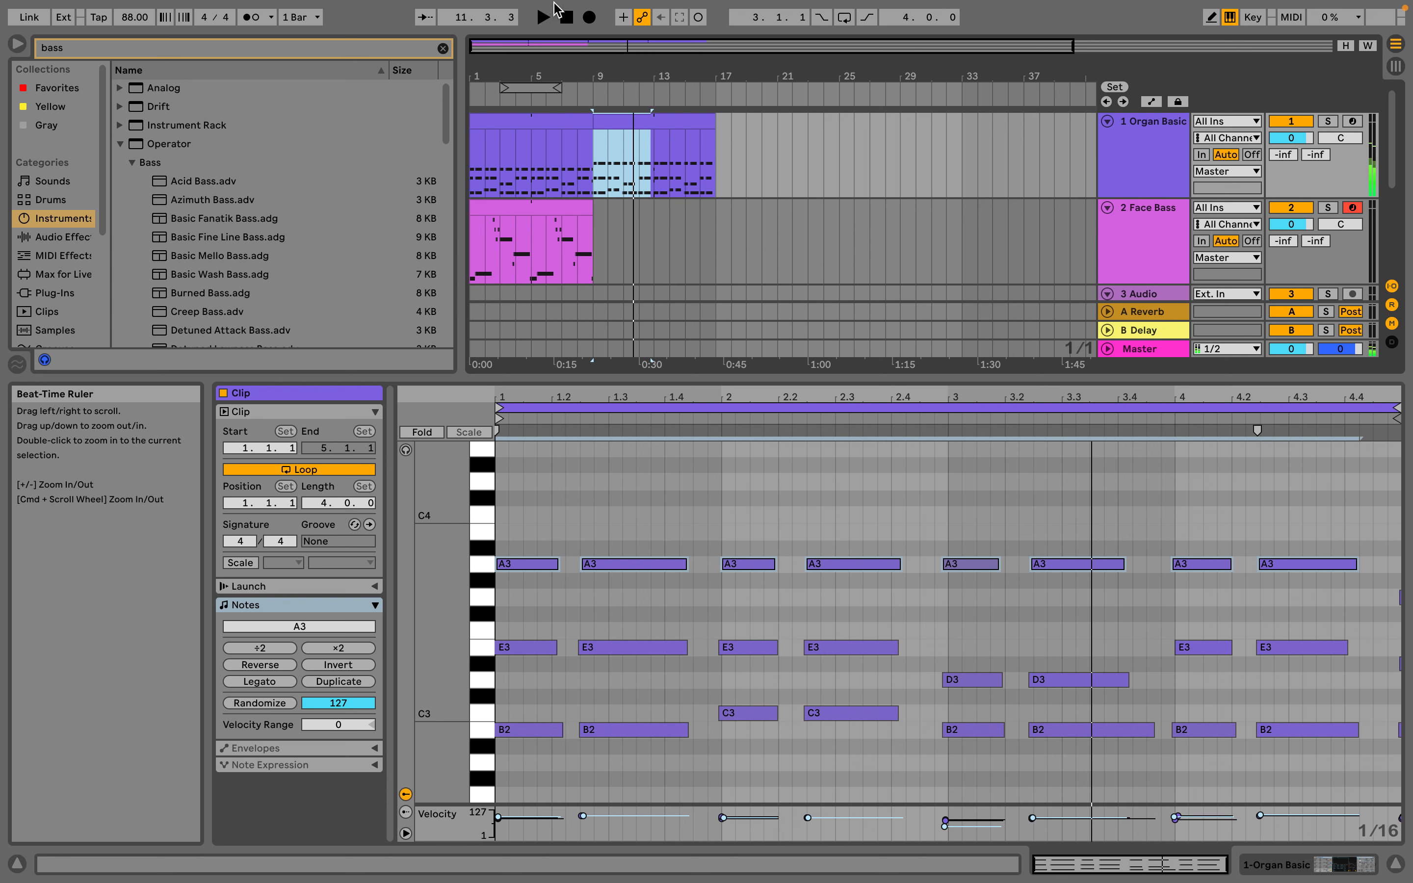
Play the Arrangement from the start and from bar 9 to compare the original and edited organ clips
{"action": "left_click", "coordinate": [568, 18]}
{"action": "left_click", "coordinate": [543, 19]}
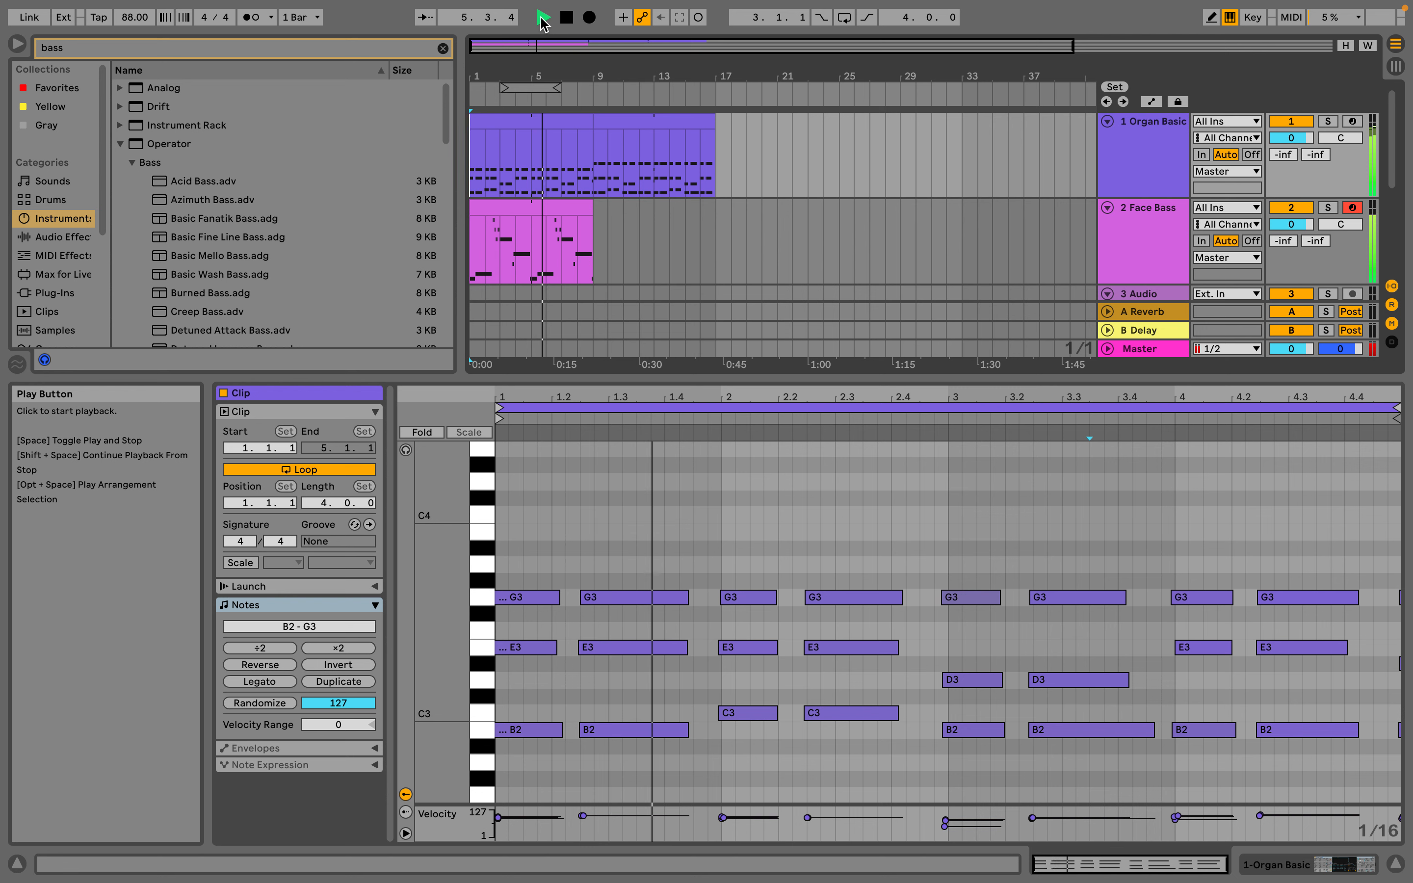
{"action": "key", "text": "space"}
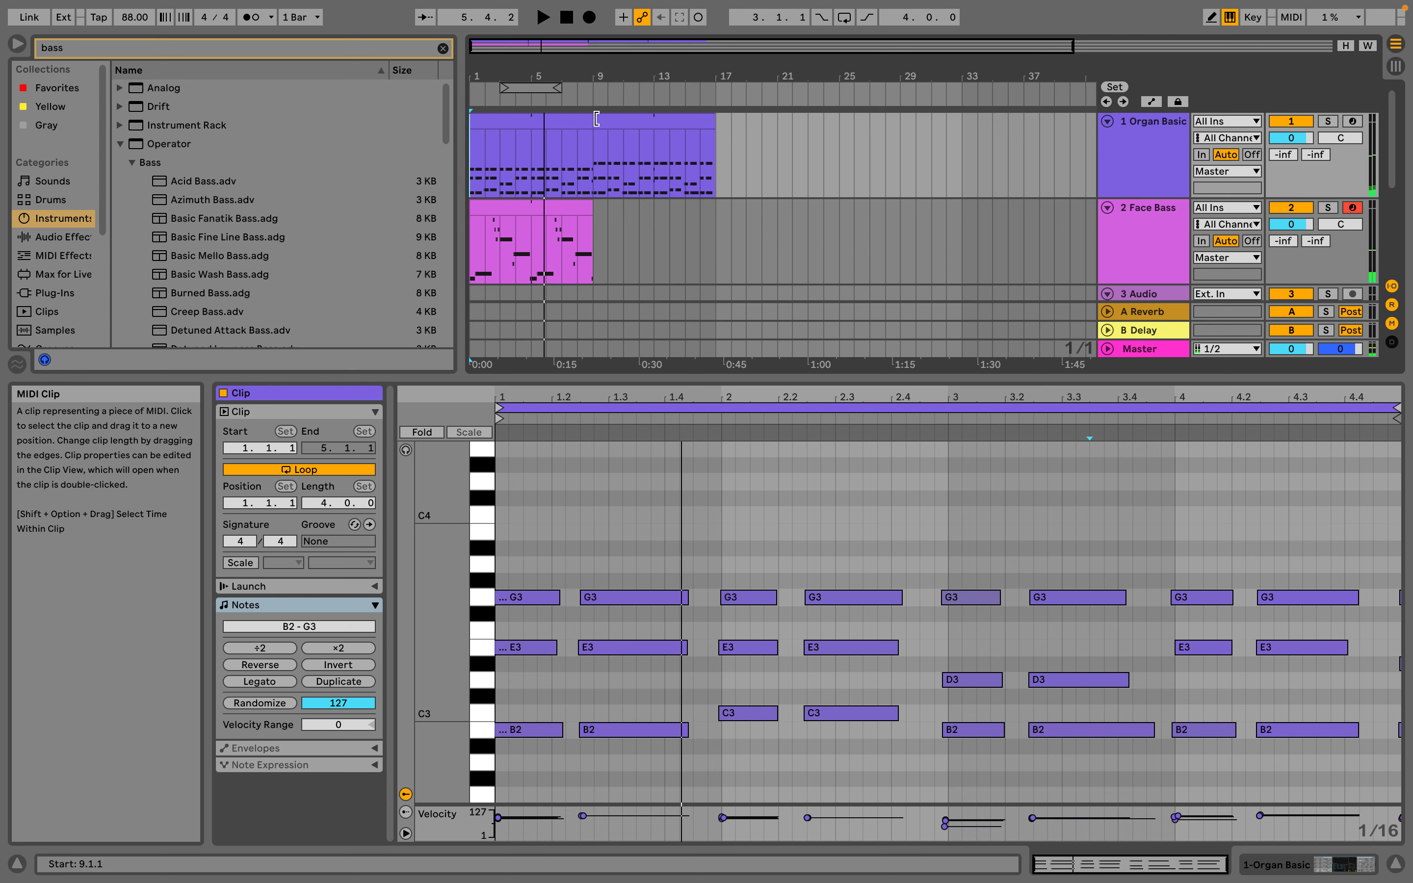
{"action": "left_click", "coordinate": [591, 93]}
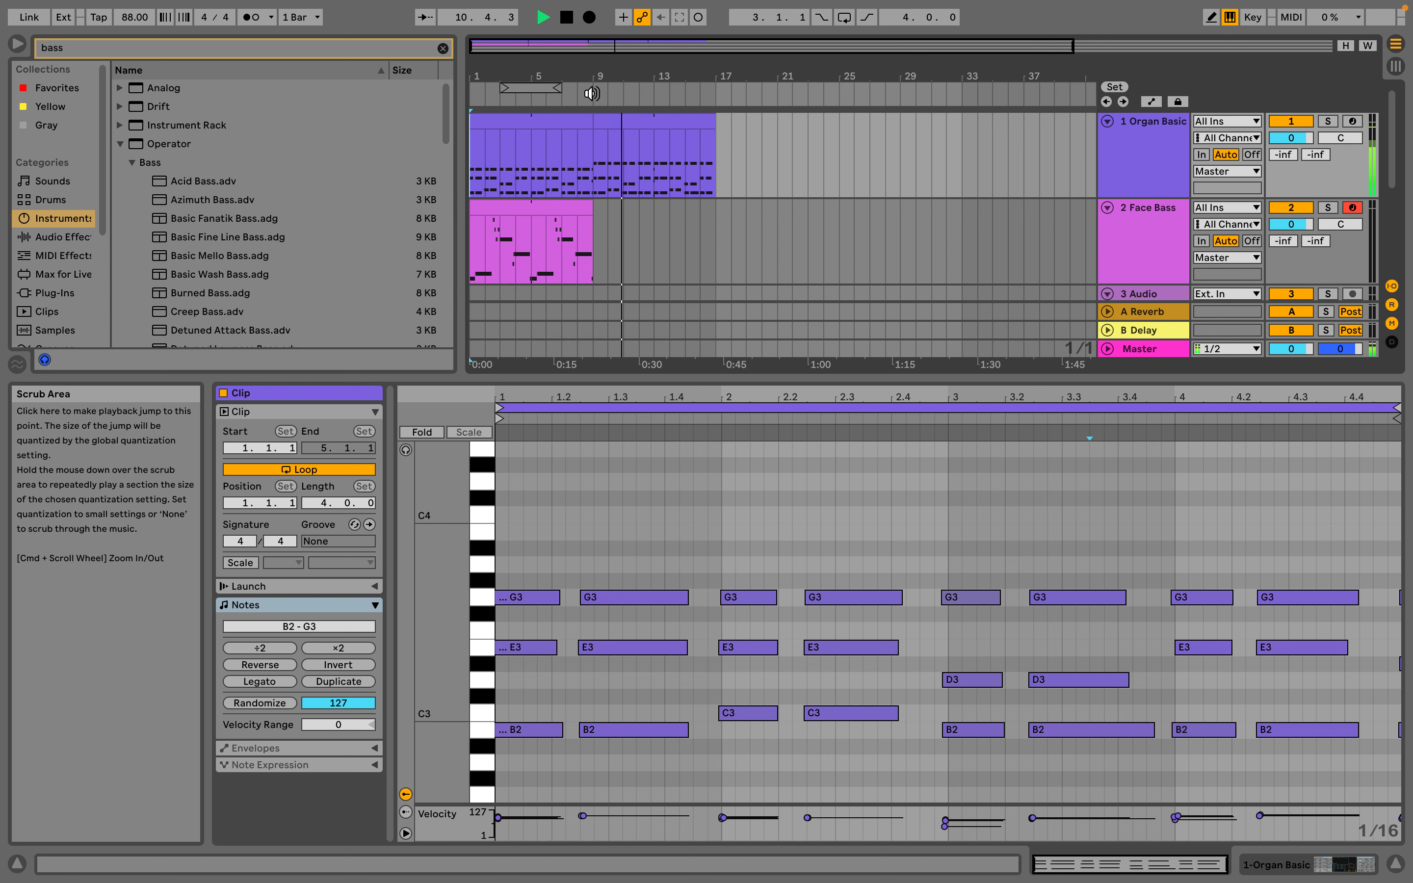
Stop playback, color the duplicated Organ Basic clip from bar 9 yellow, and compare its notes with the original clip
{"action": "key", "text": "space"}
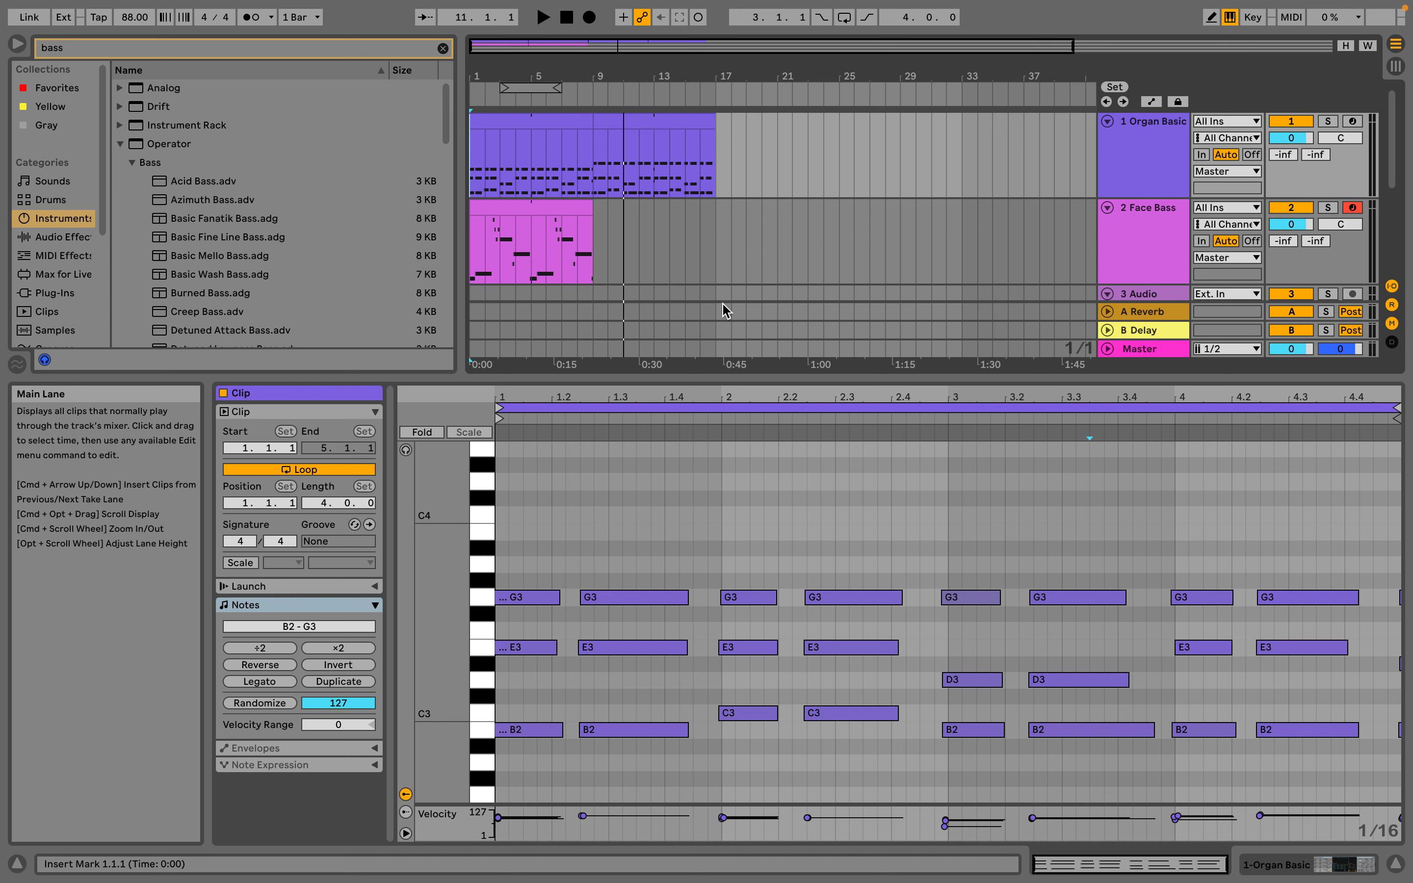
{"action": "left_click", "coordinate": [657, 121]}
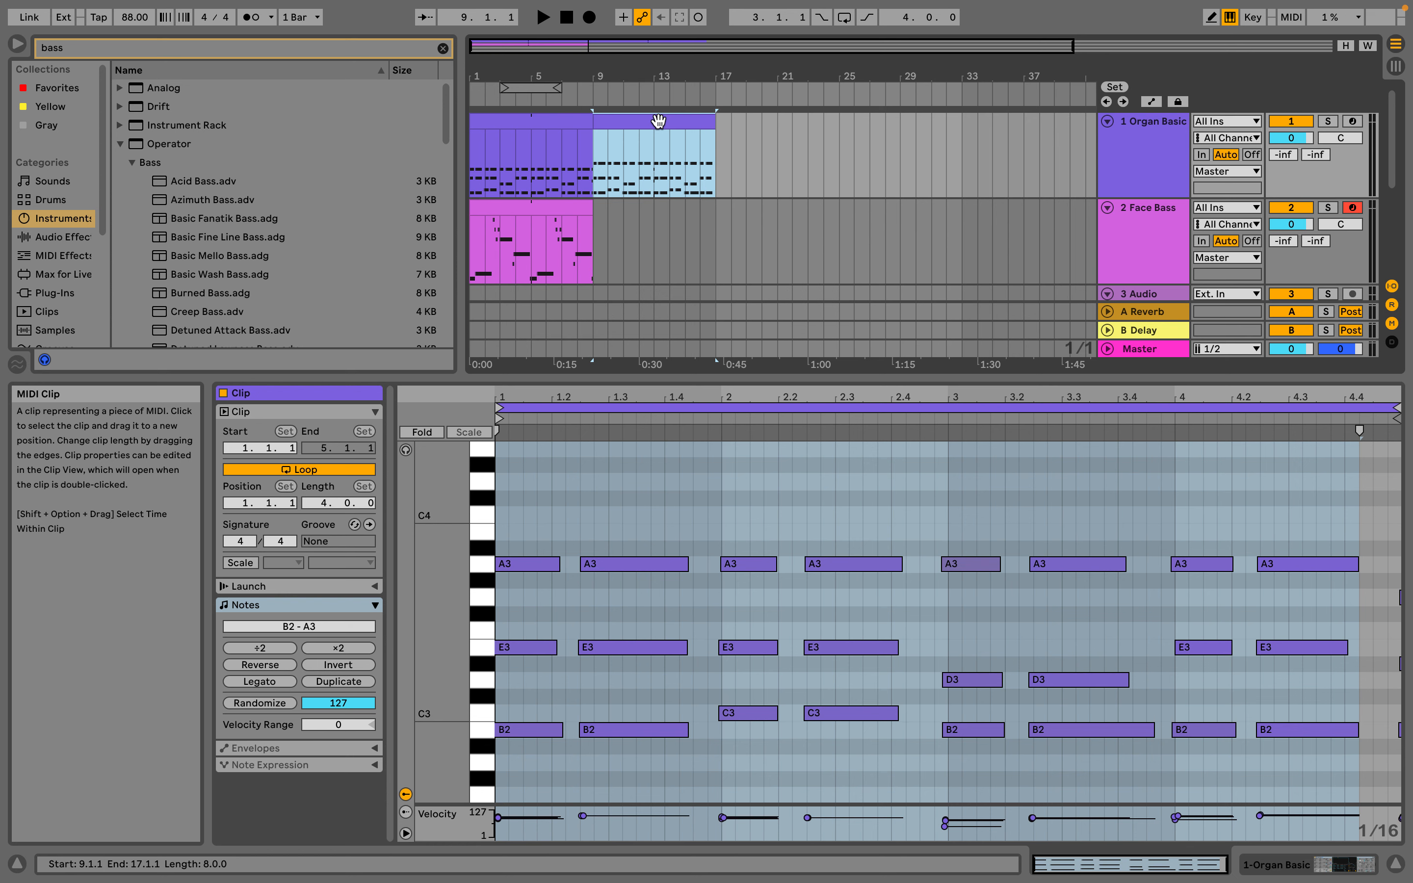
{"action": "right_click", "coordinate": [658, 121]}
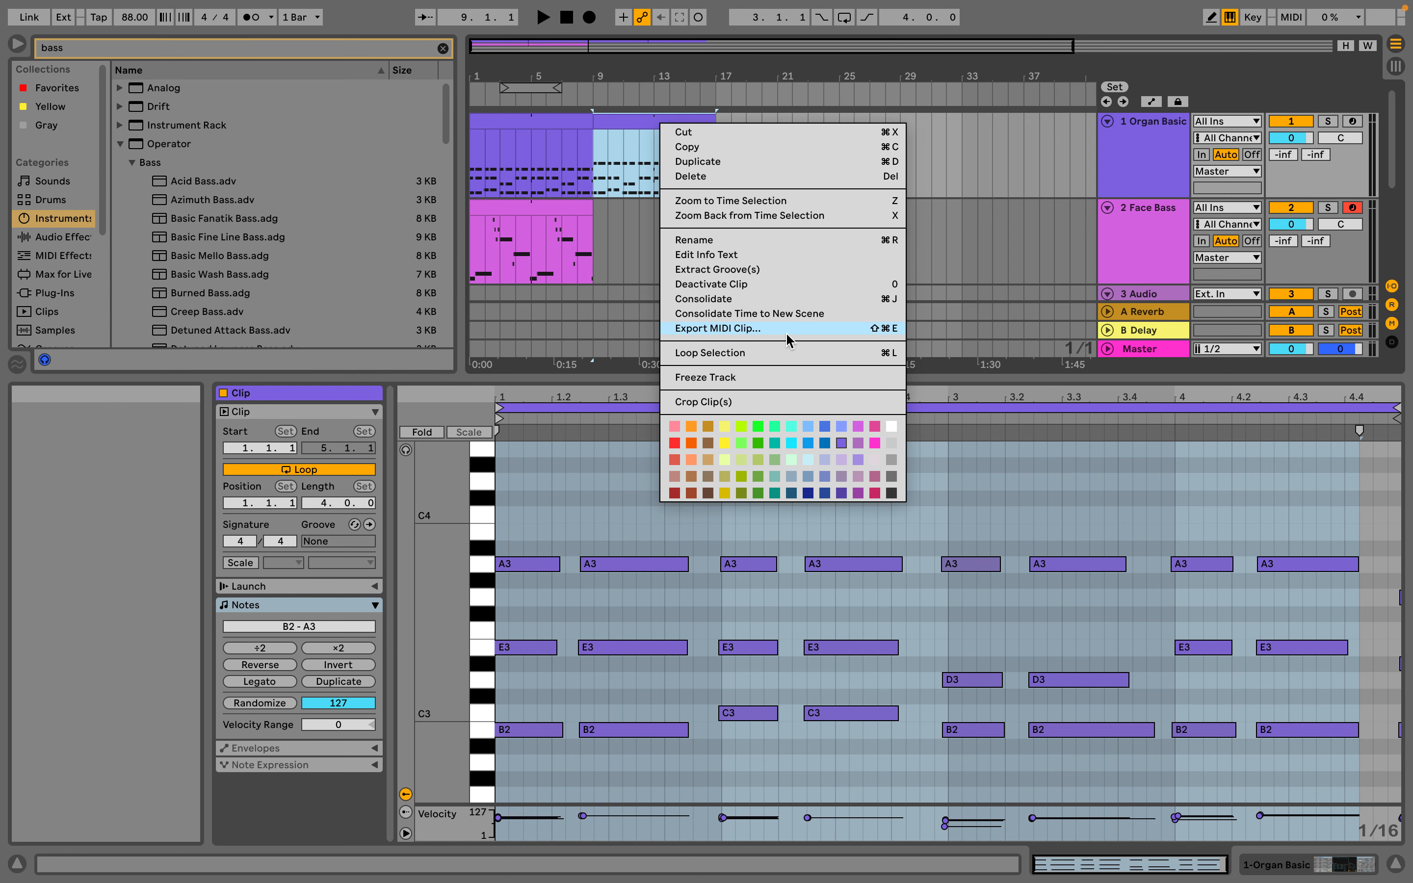
{"action": "left_click", "coordinate": [725, 429]}
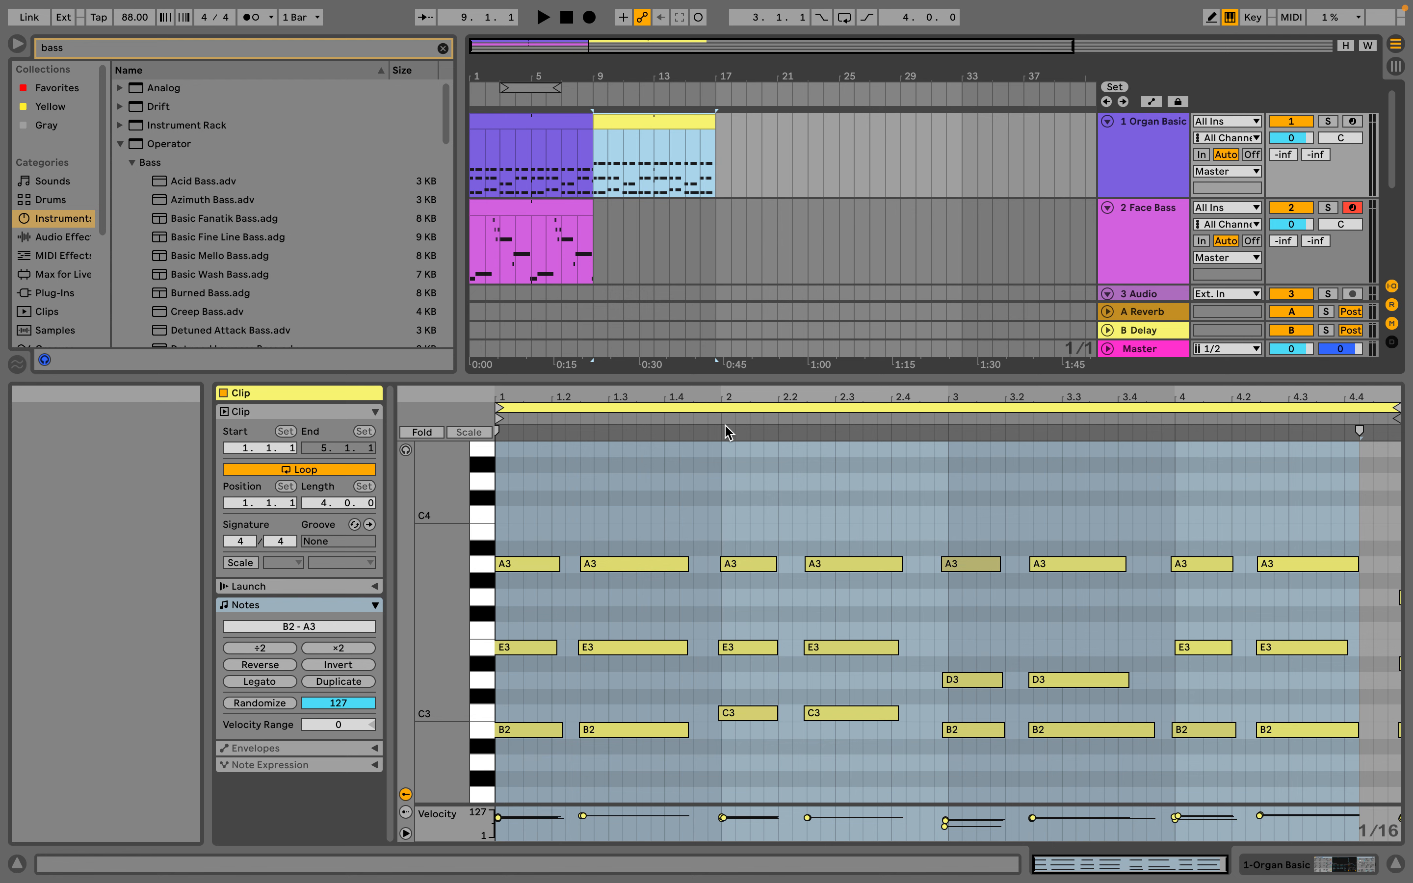
{"action": "left_click", "coordinate": [556, 141]}
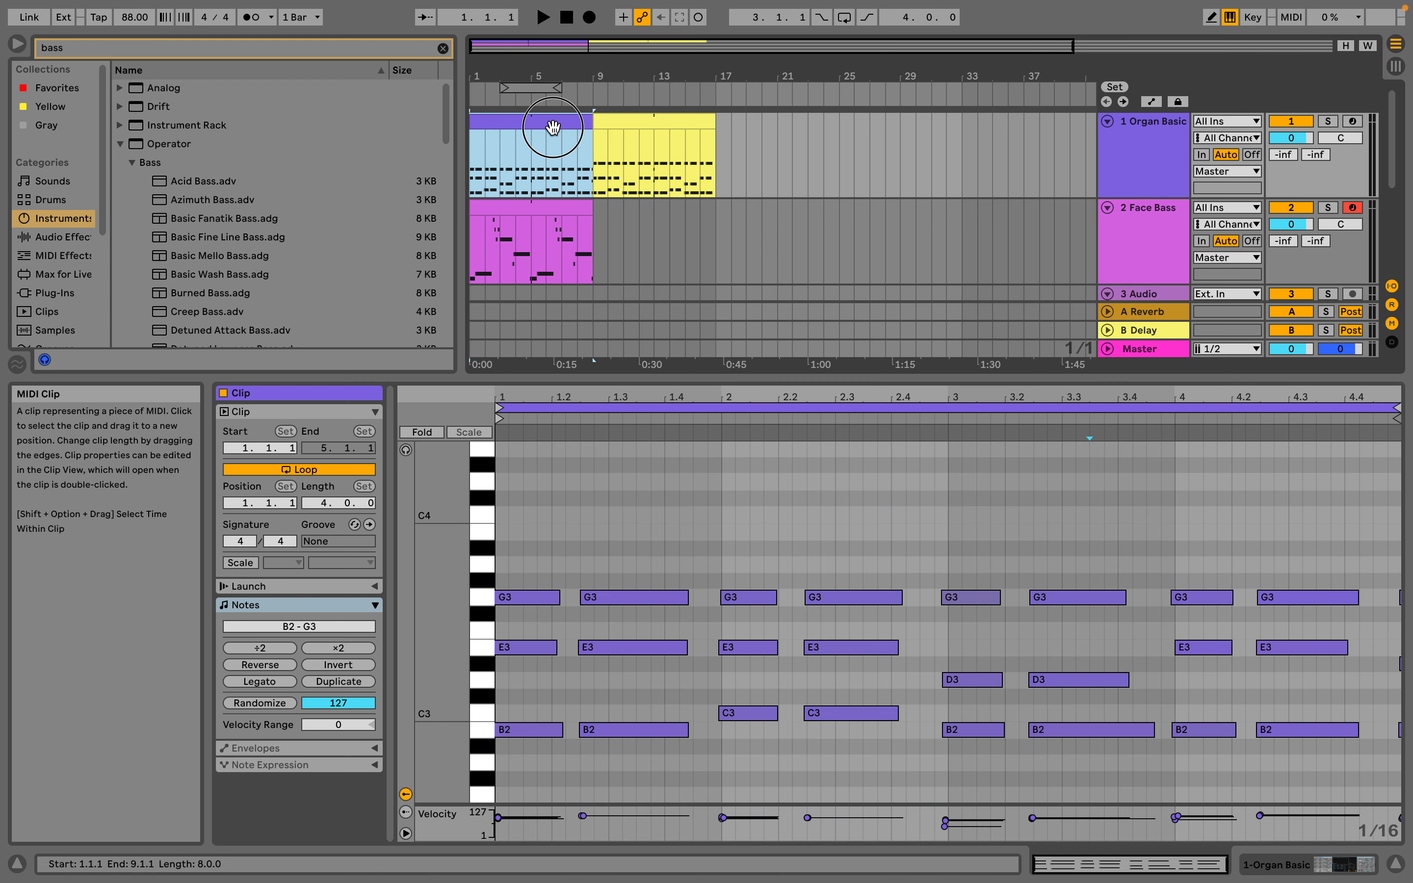
{"action": "left_click", "coordinate": [624, 117]}
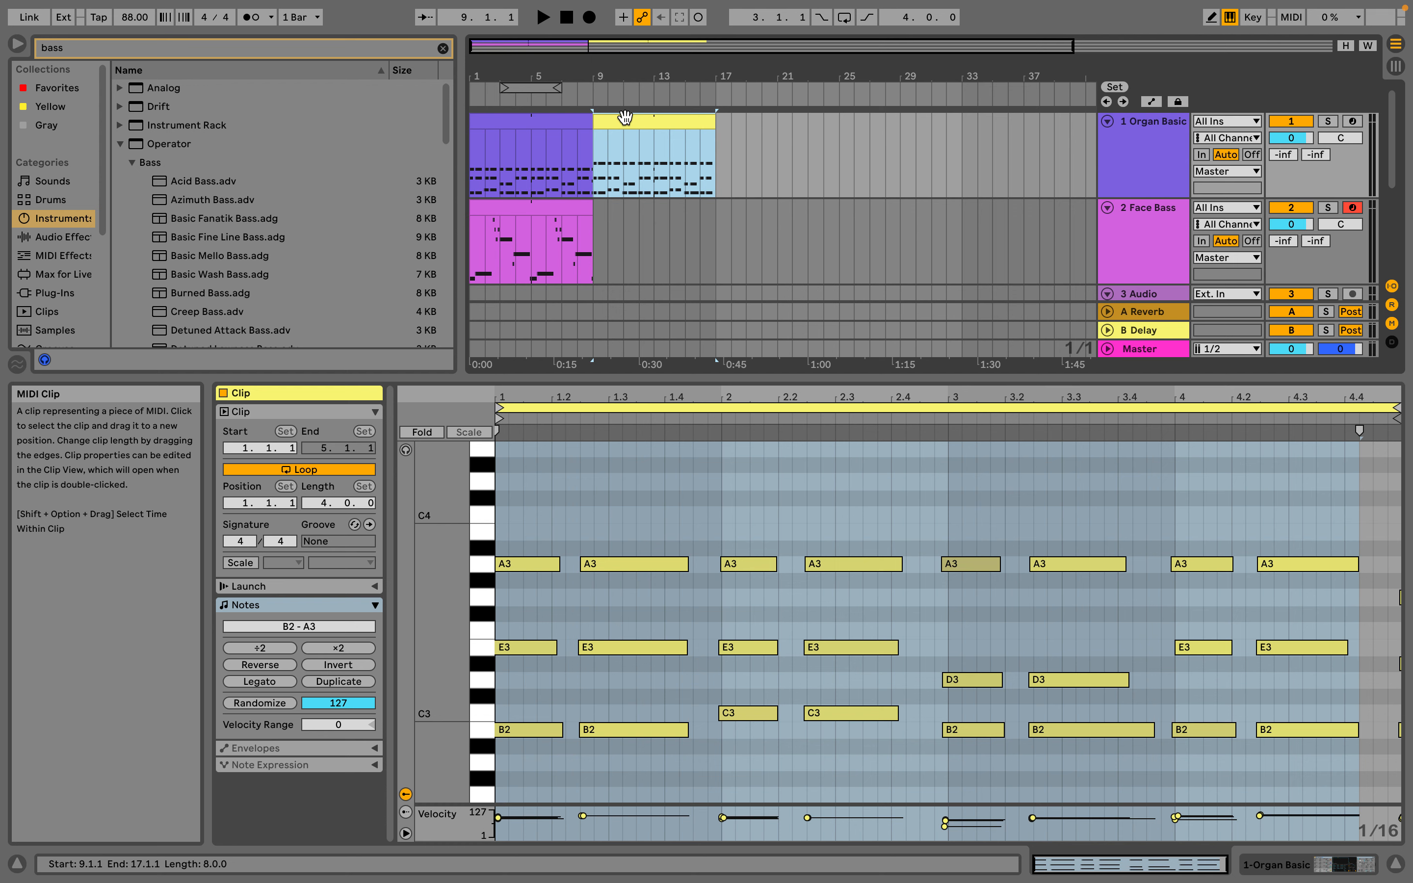
Switch between the Session and Arrangement Views to compare the Session clips with the edited Arrangement clips
{"action": "key", "text": "Tab"}
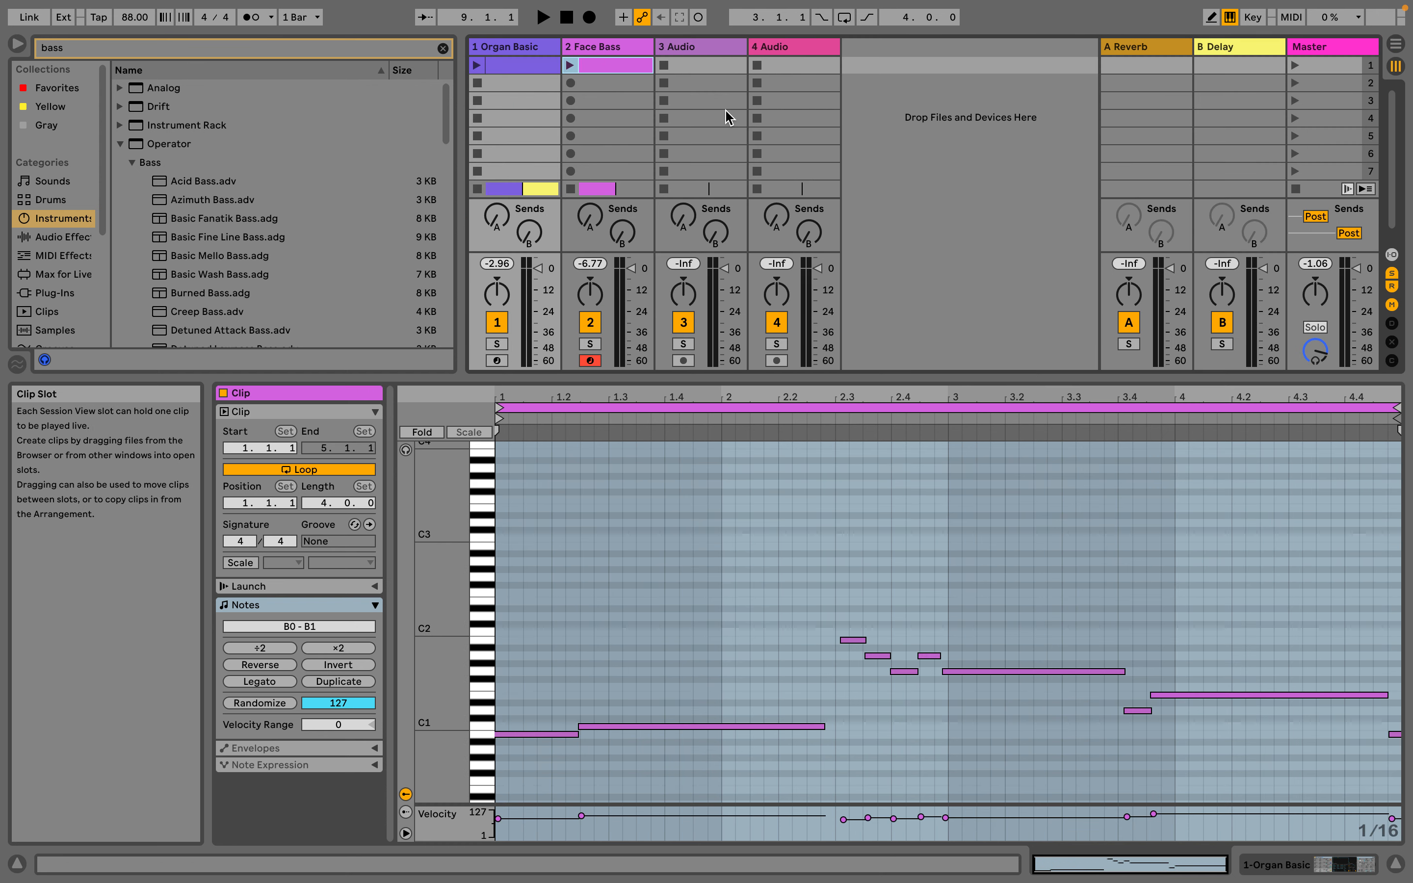
{"action": "key", "text": "Tab"}
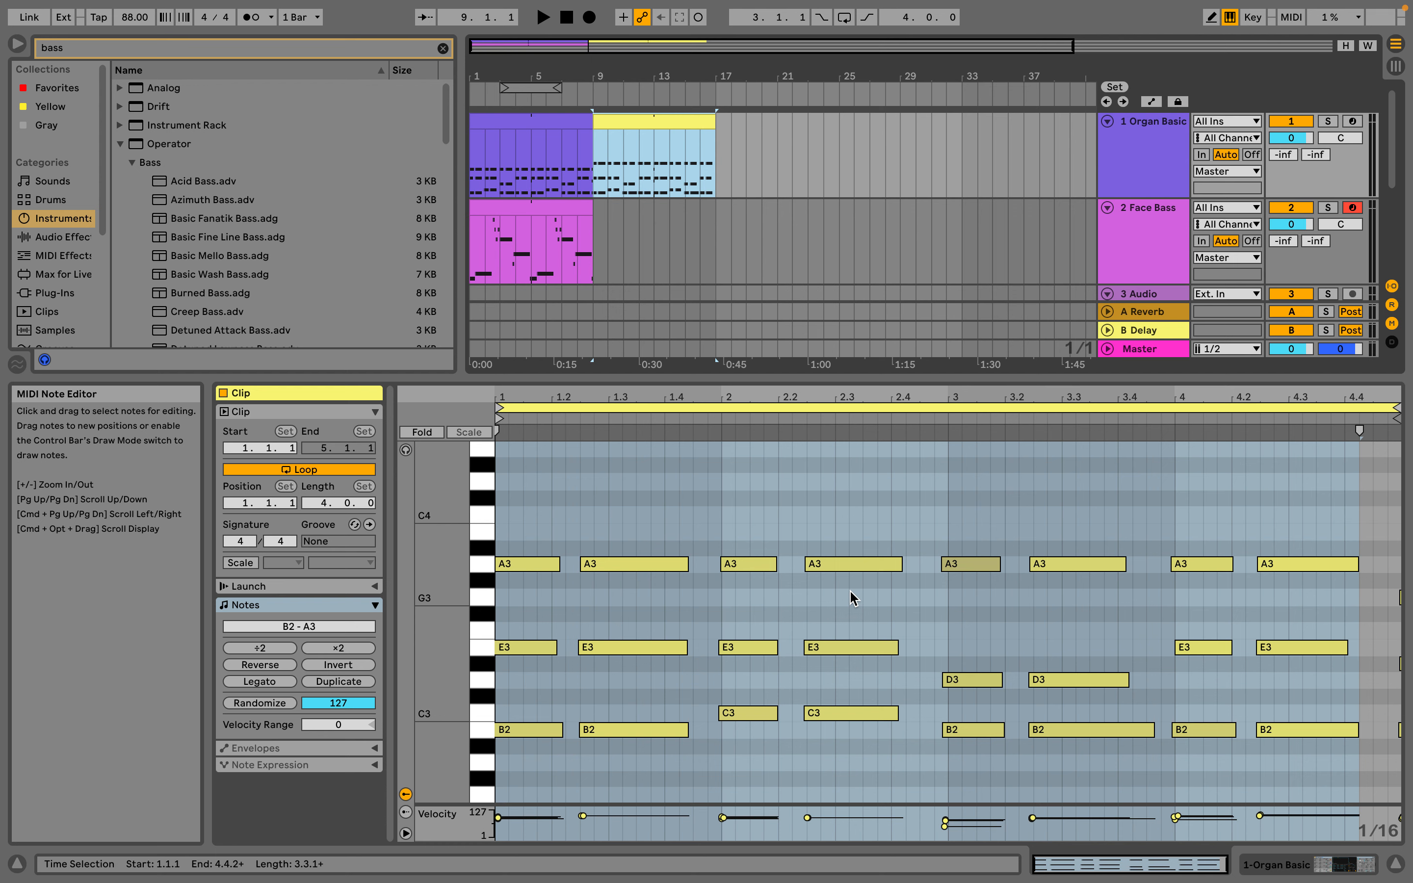
{"action": "key", "text": "Tab"}
{"action": "key", "text": "Tab"}
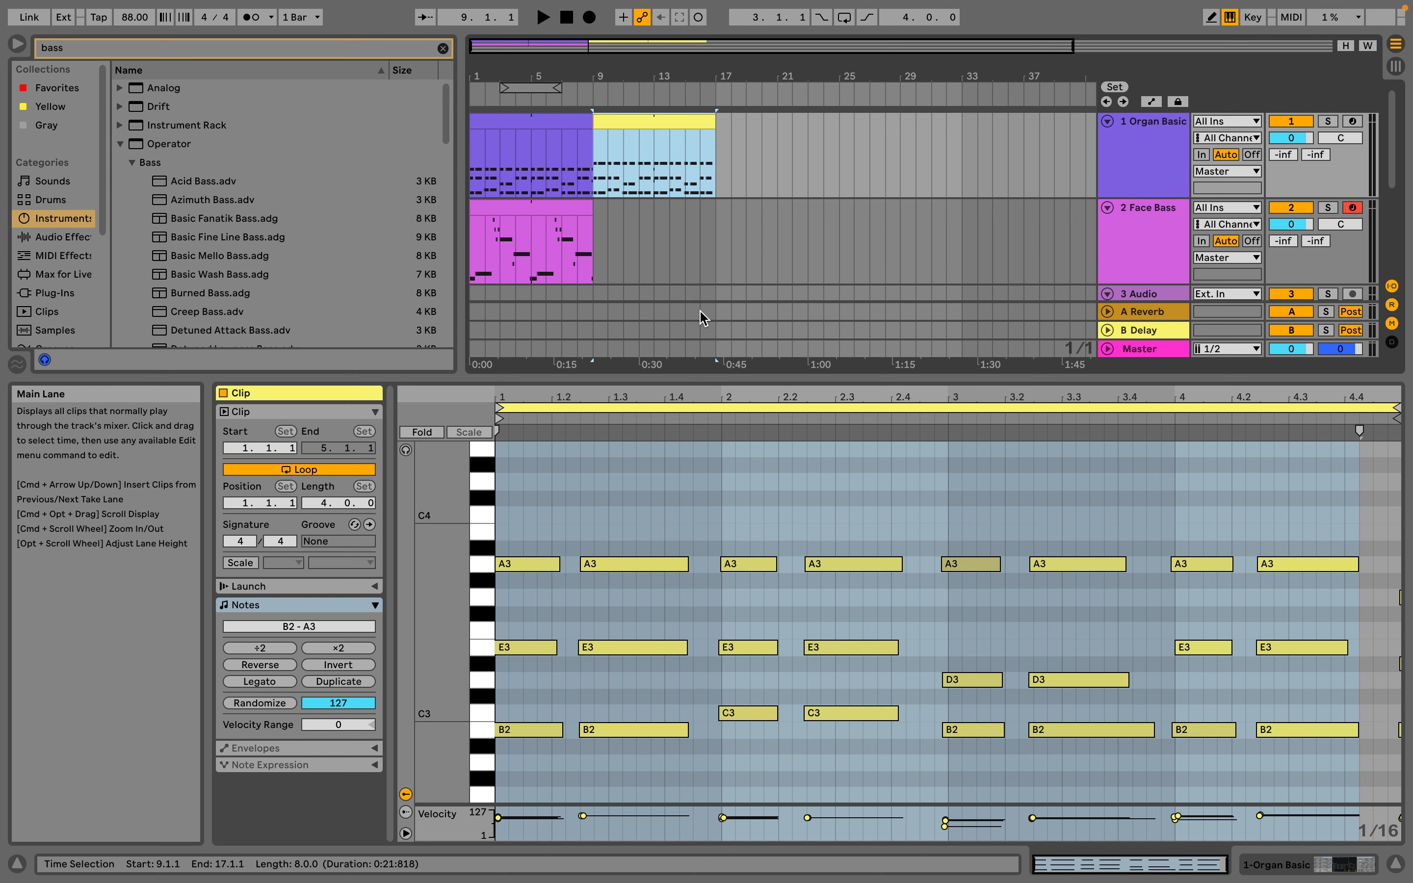
{"action": "key", "text": "Tab"}
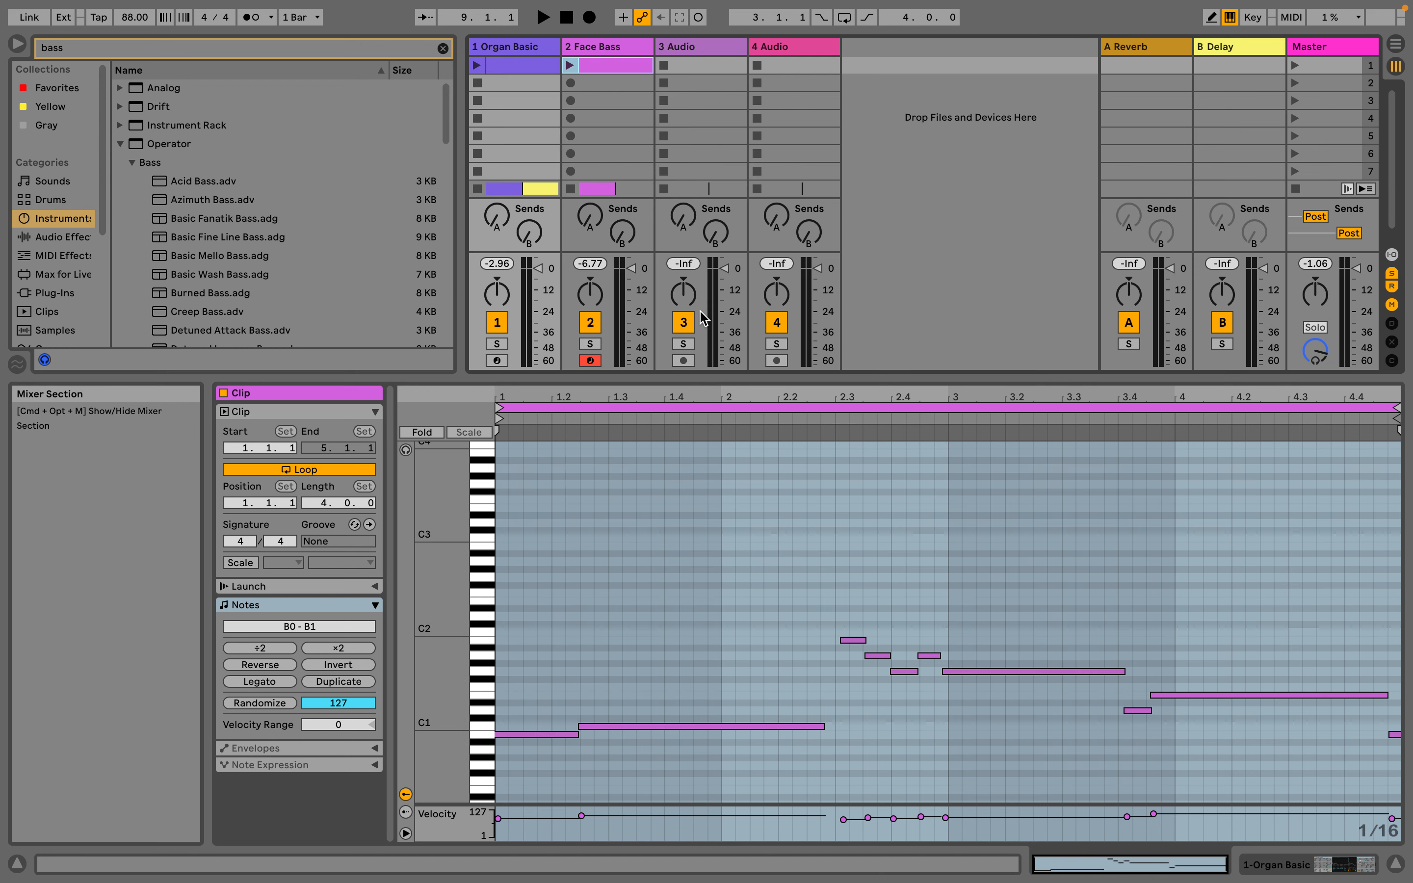
{"action": "key", "text": "Tab"}
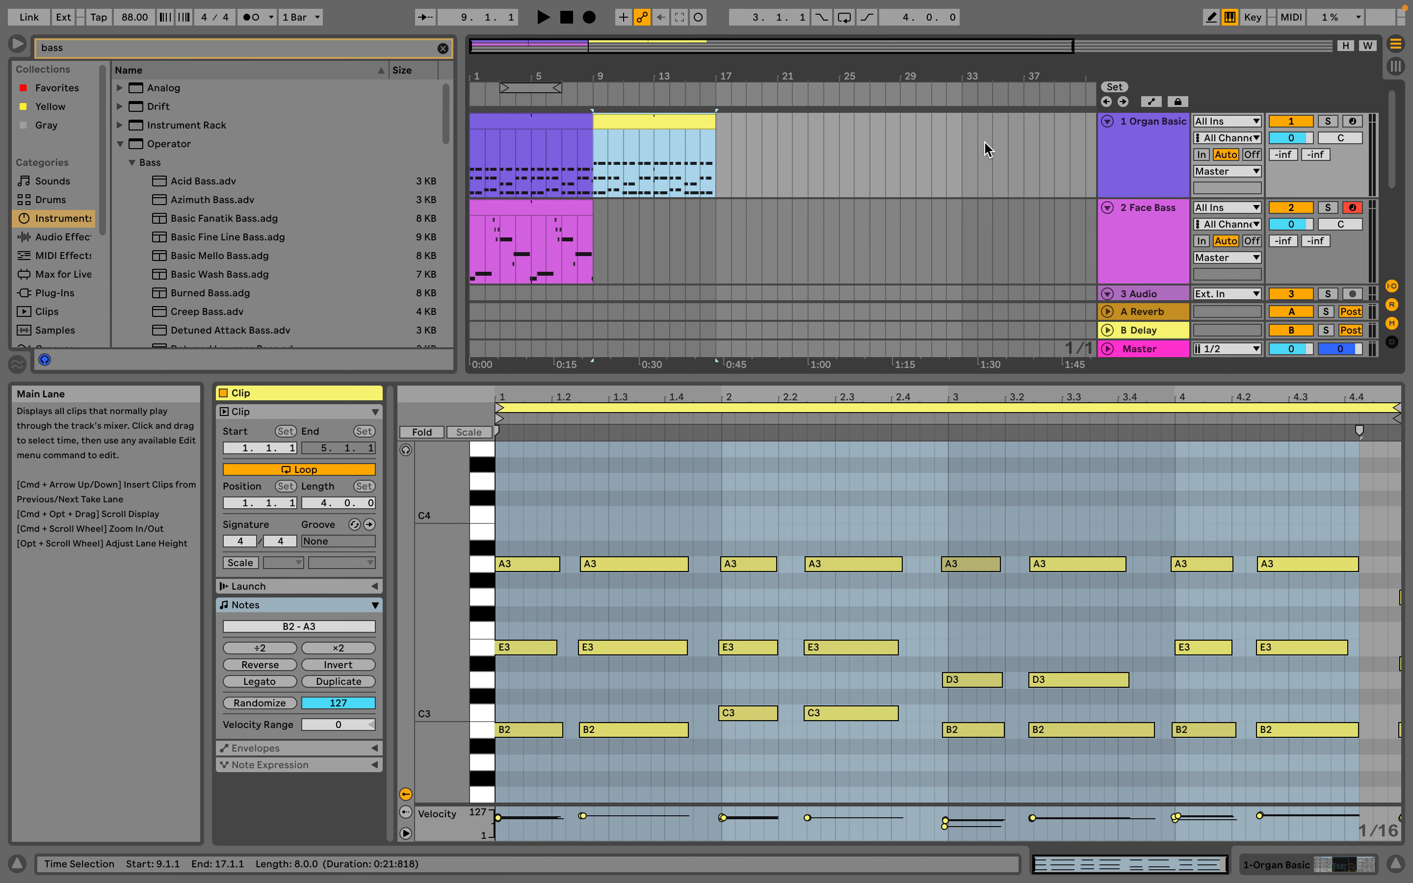
Turn on Automation Mode for the Arrangement tracks and show the Organ Basic track's device in place of the clip's notes
{"action": "left_click", "coordinate": [1112, 132]}
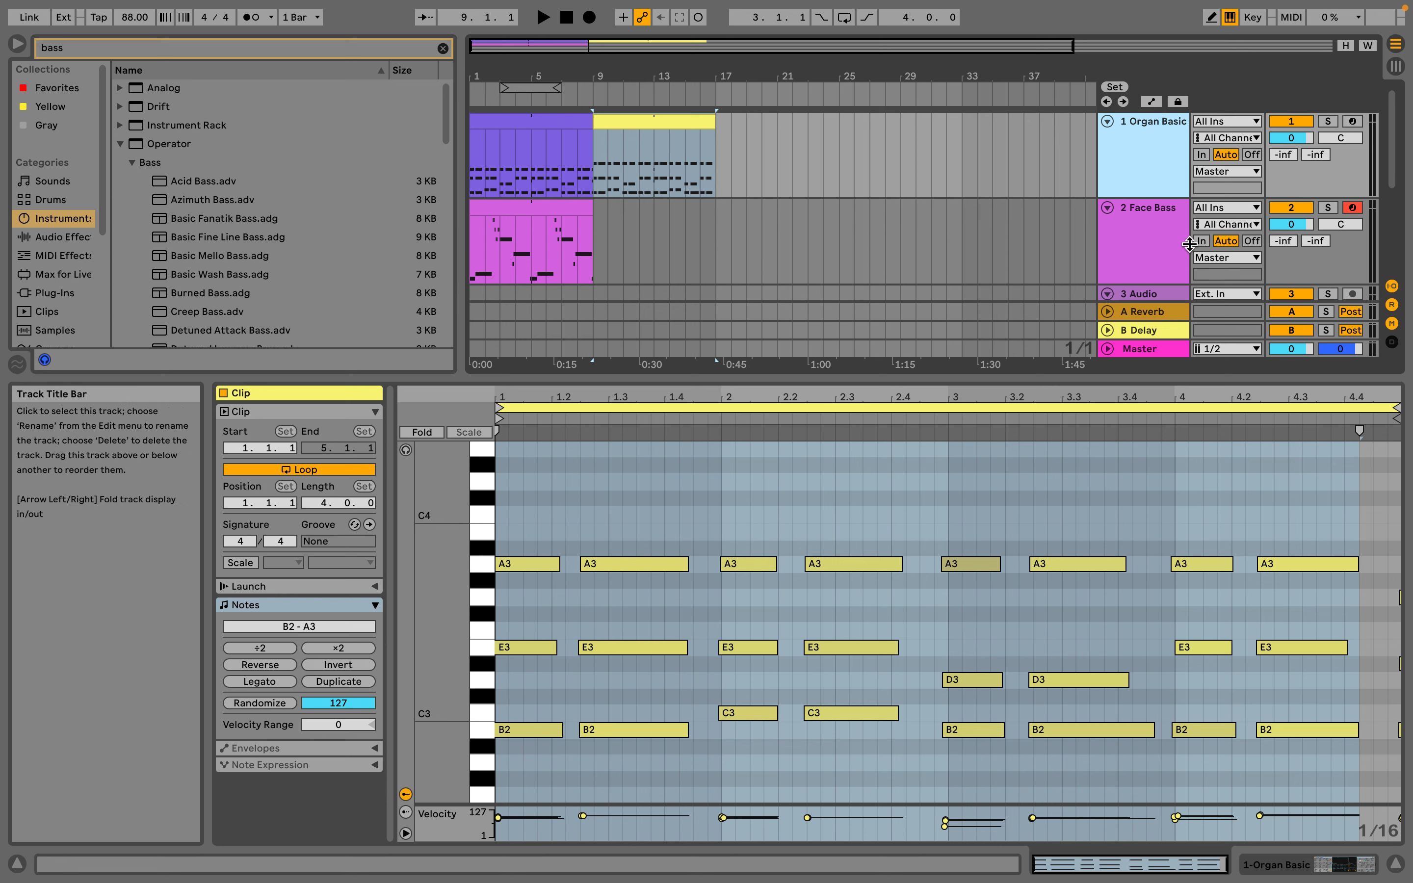
{"action": "left_click", "coordinate": [1151, 102]}
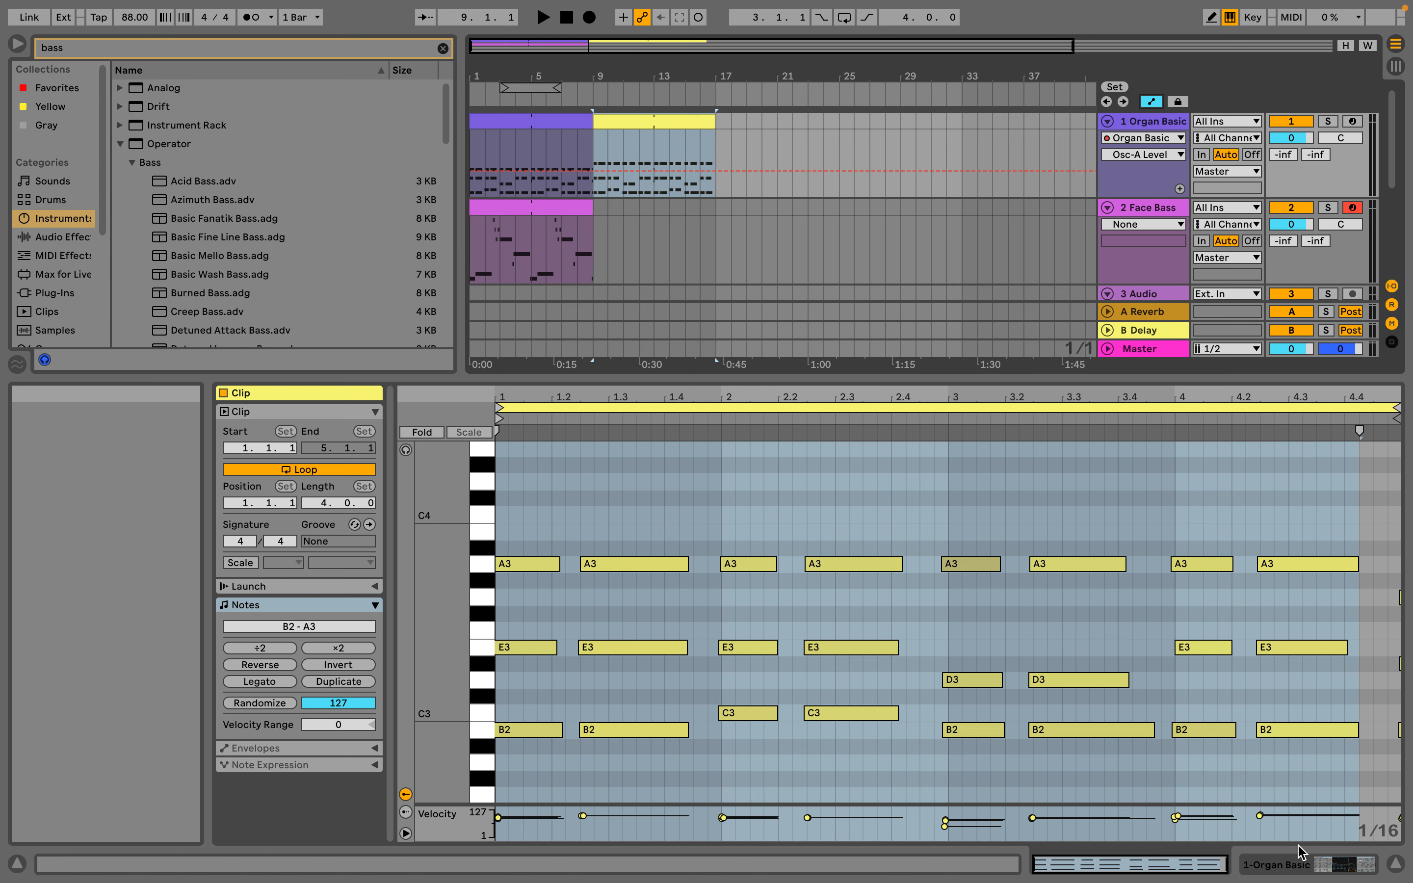
{"action": "left_click", "coordinate": [1279, 867]}
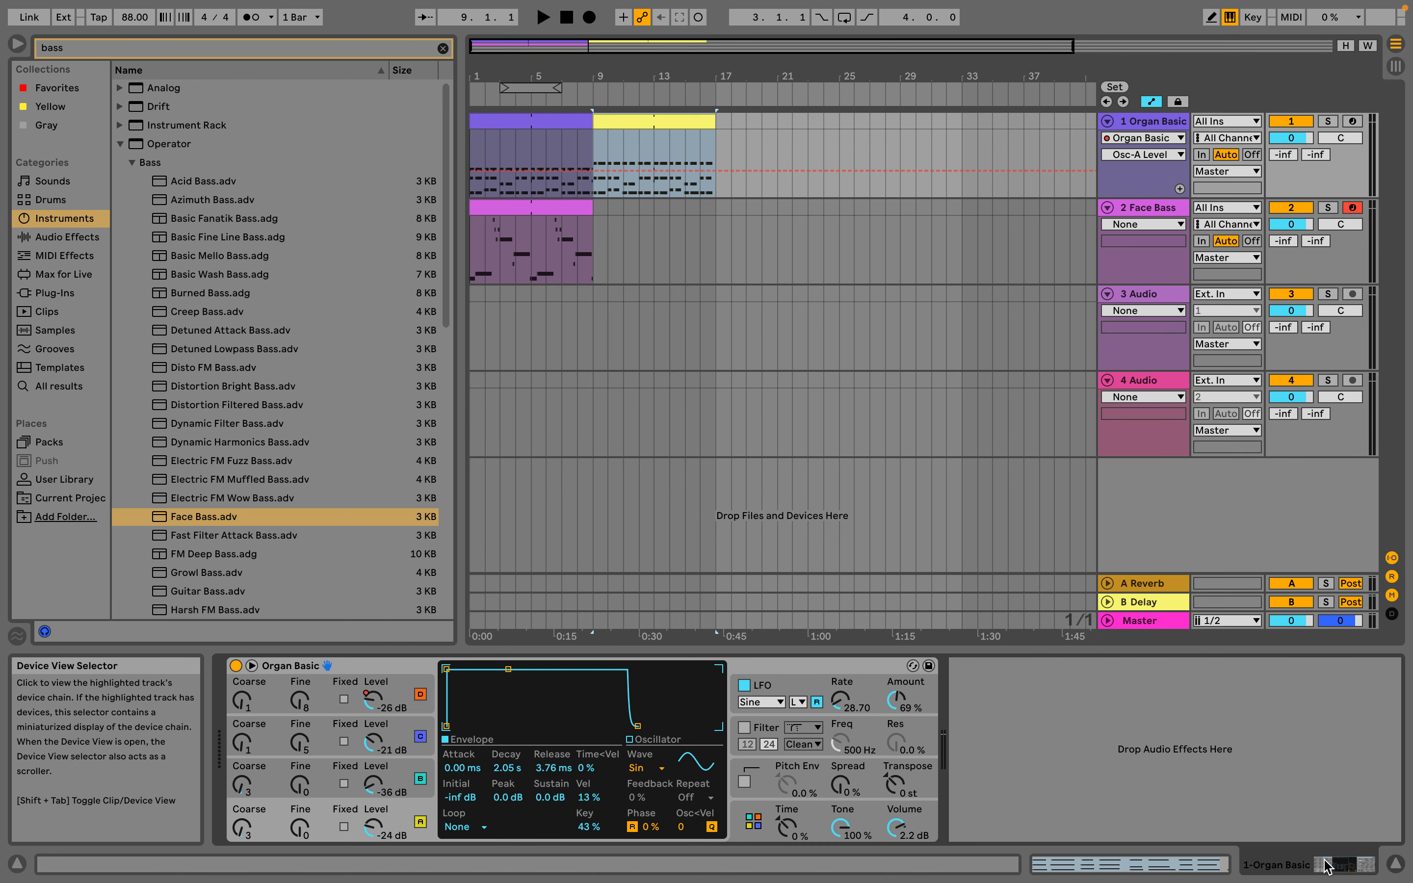
{"action": "left_click", "coordinate": [1130, 861]}
{"action": "left_click", "coordinate": [1274, 867]}
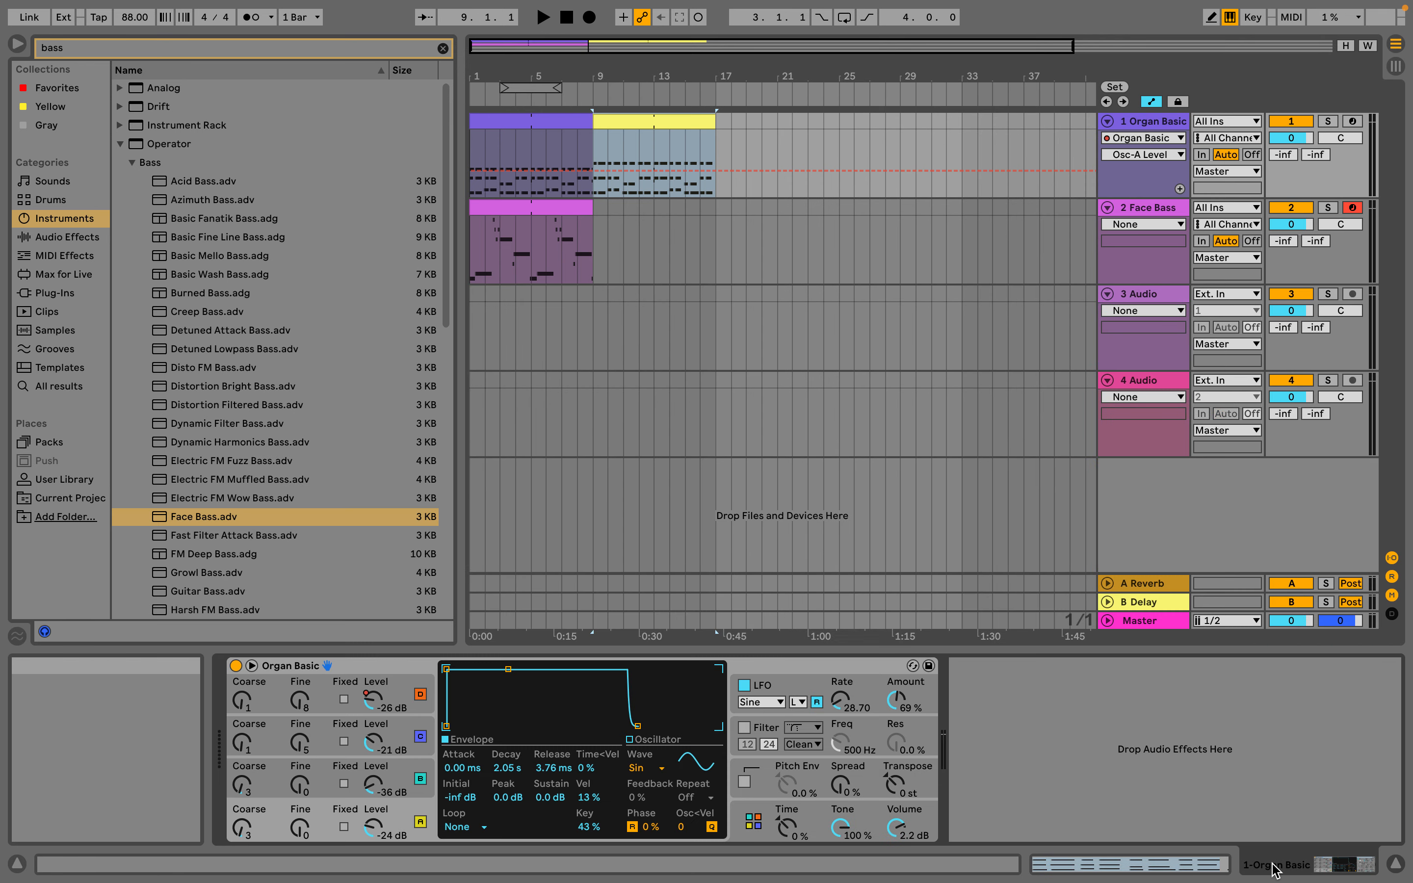
{"action": "left_click", "coordinate": [1071, 864]}
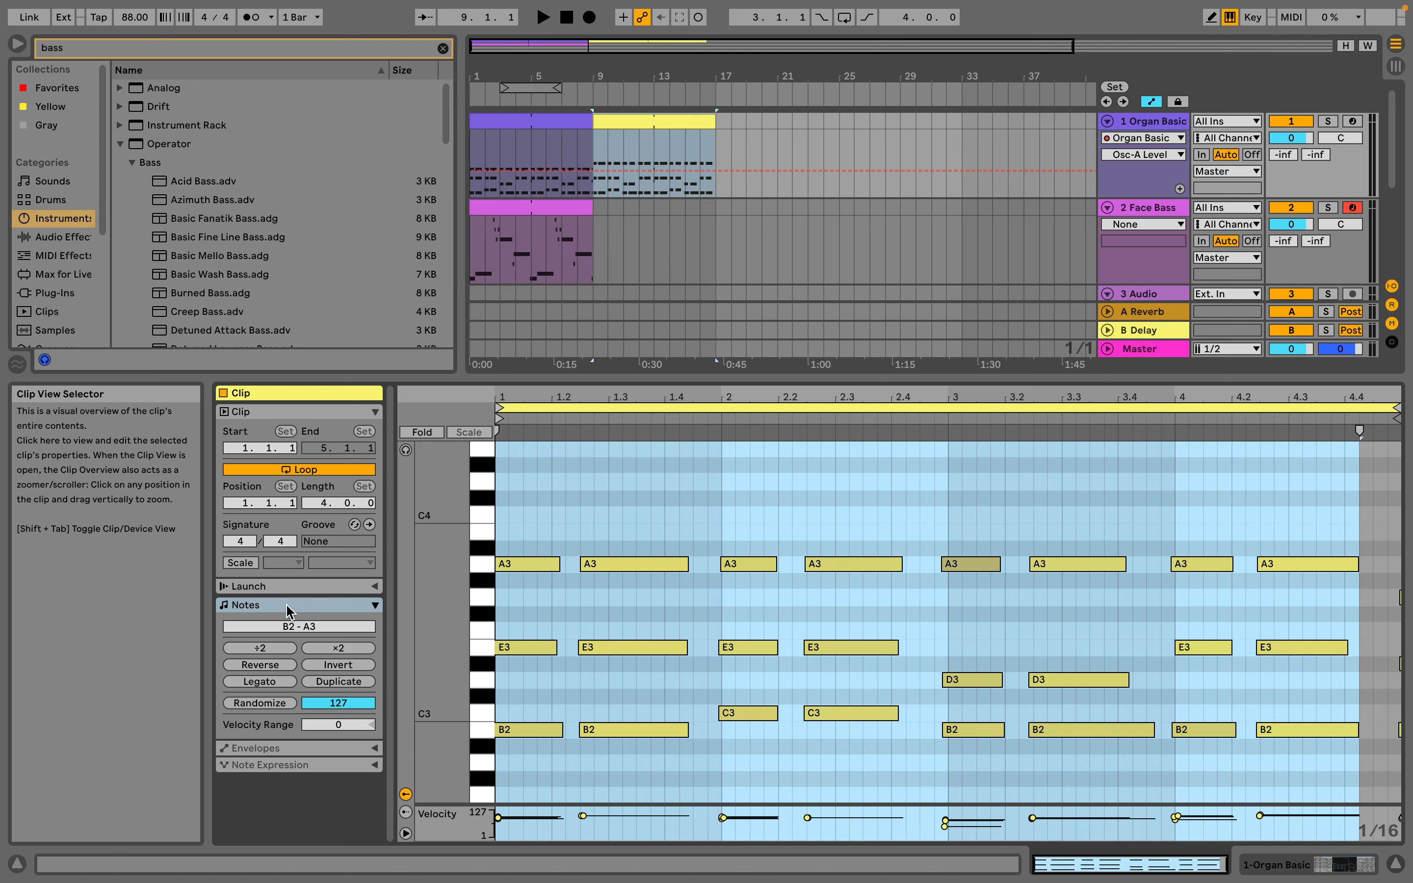
{"action": "left_click", "coordinate": [1235, 870]}
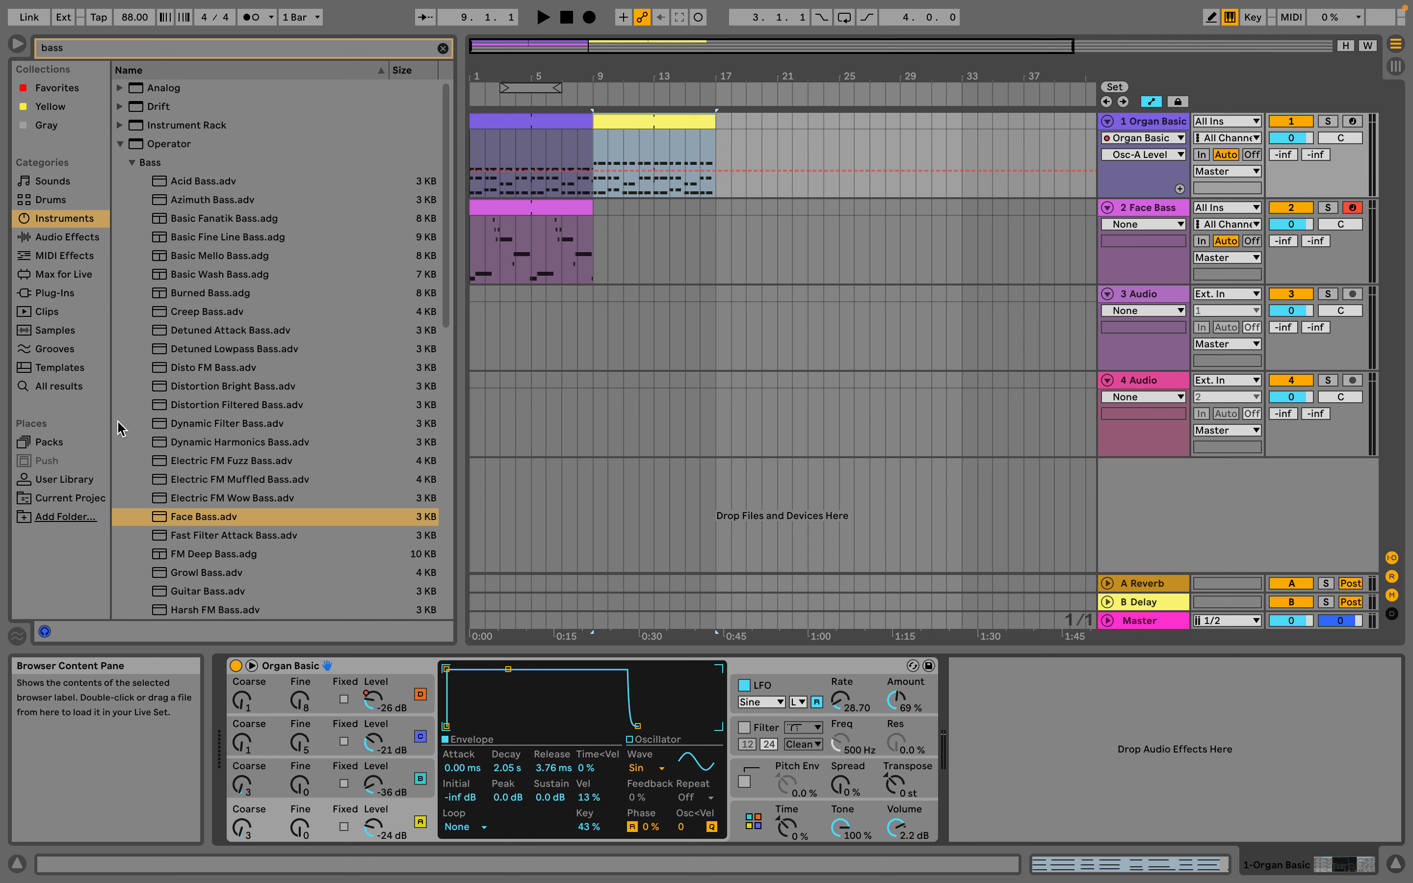
Search the Audio Effects for "delay" and add Echo after the instrument on the Organ Basic track
{"action": "left_click", "coordinate": [55, 240]}
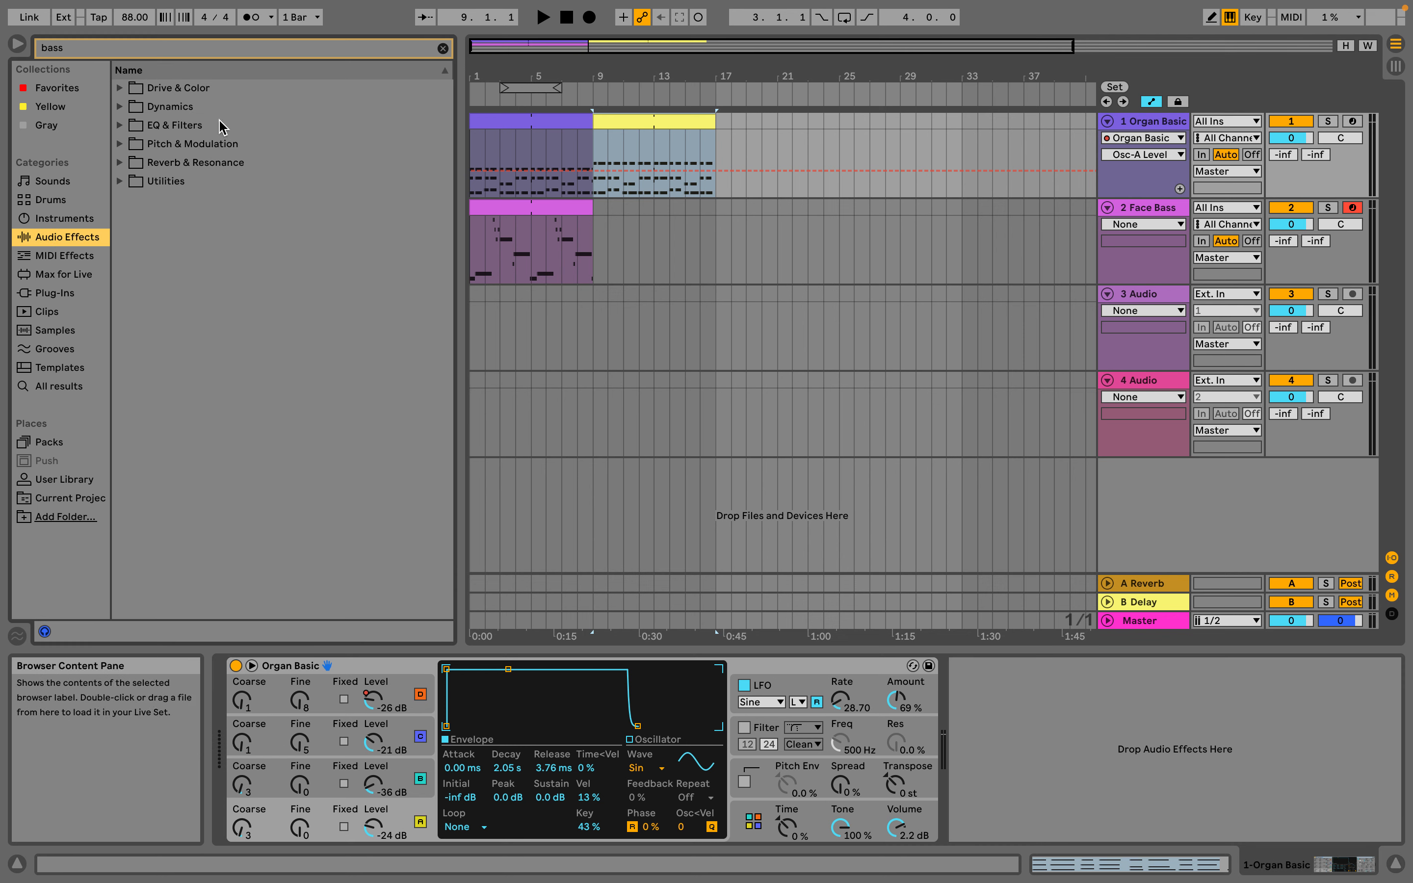
{"action": "type", "text": "delay"}
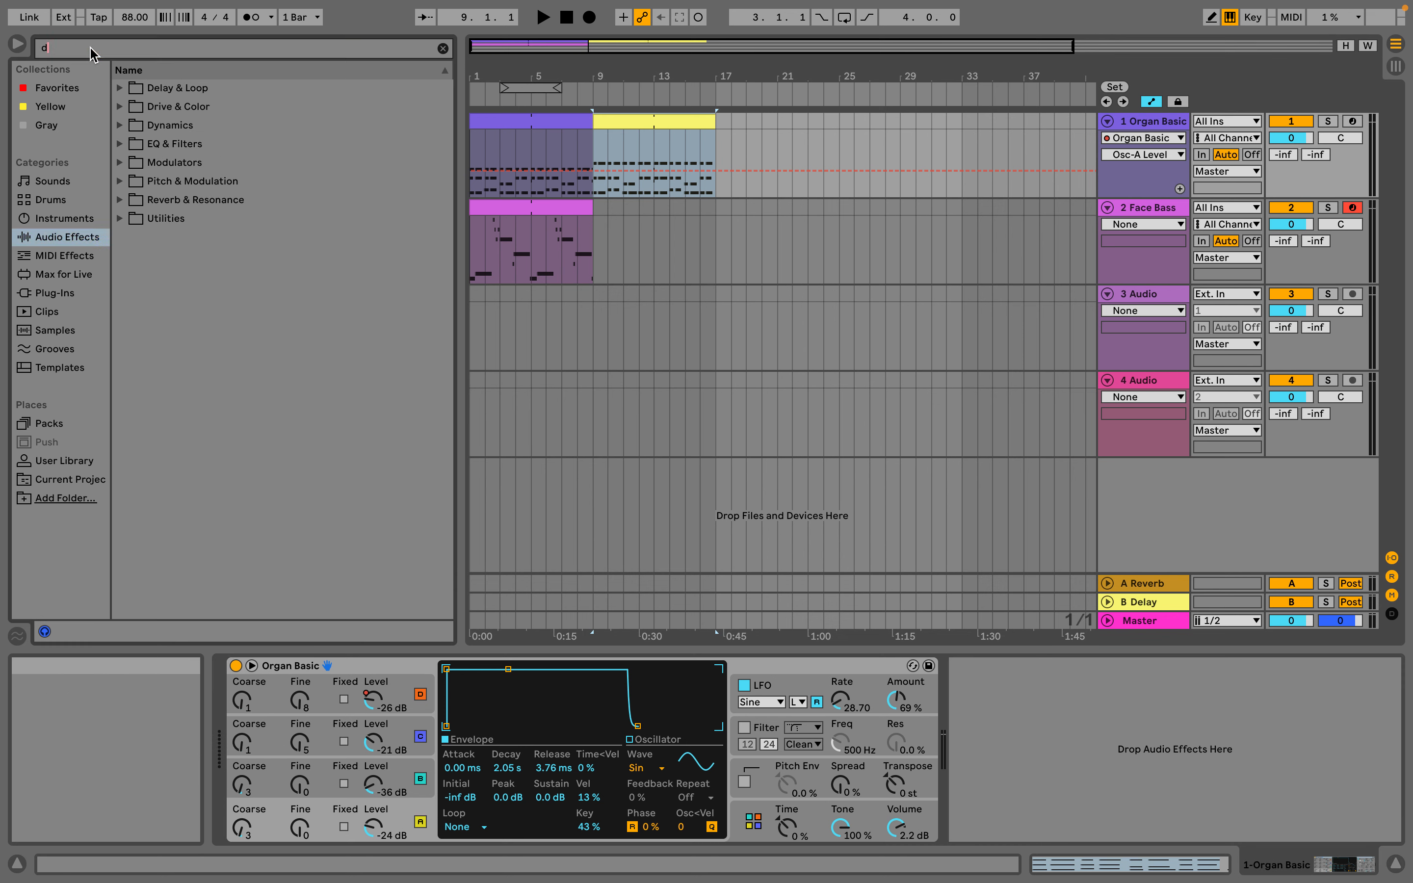
{"action": "left_click", "coordinate": [120, 88]}
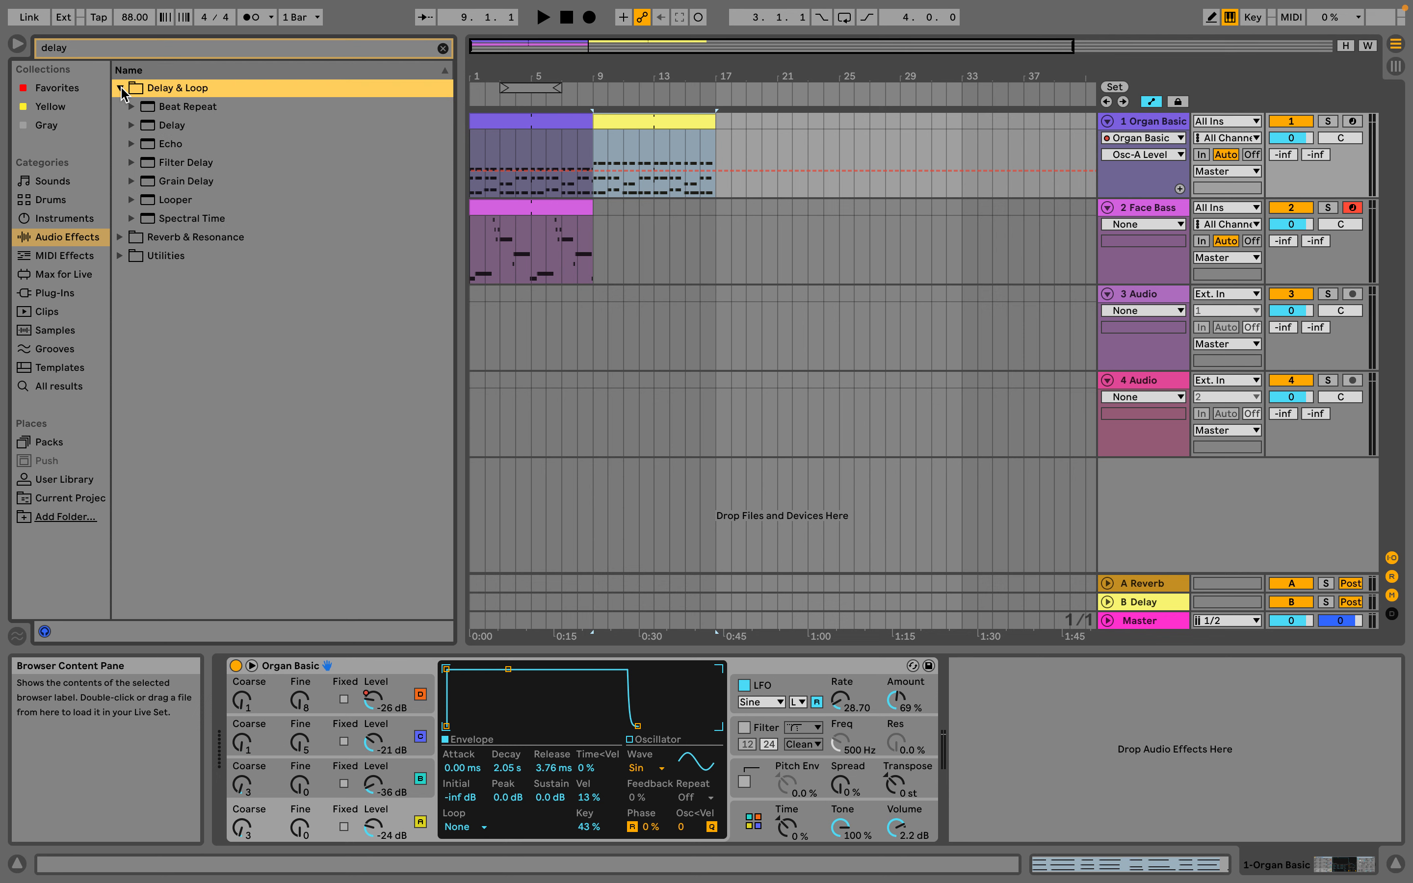
{"action": "left_click_drag", "start_coordinate": [140, 151], "coordinate": [1076, 739]}
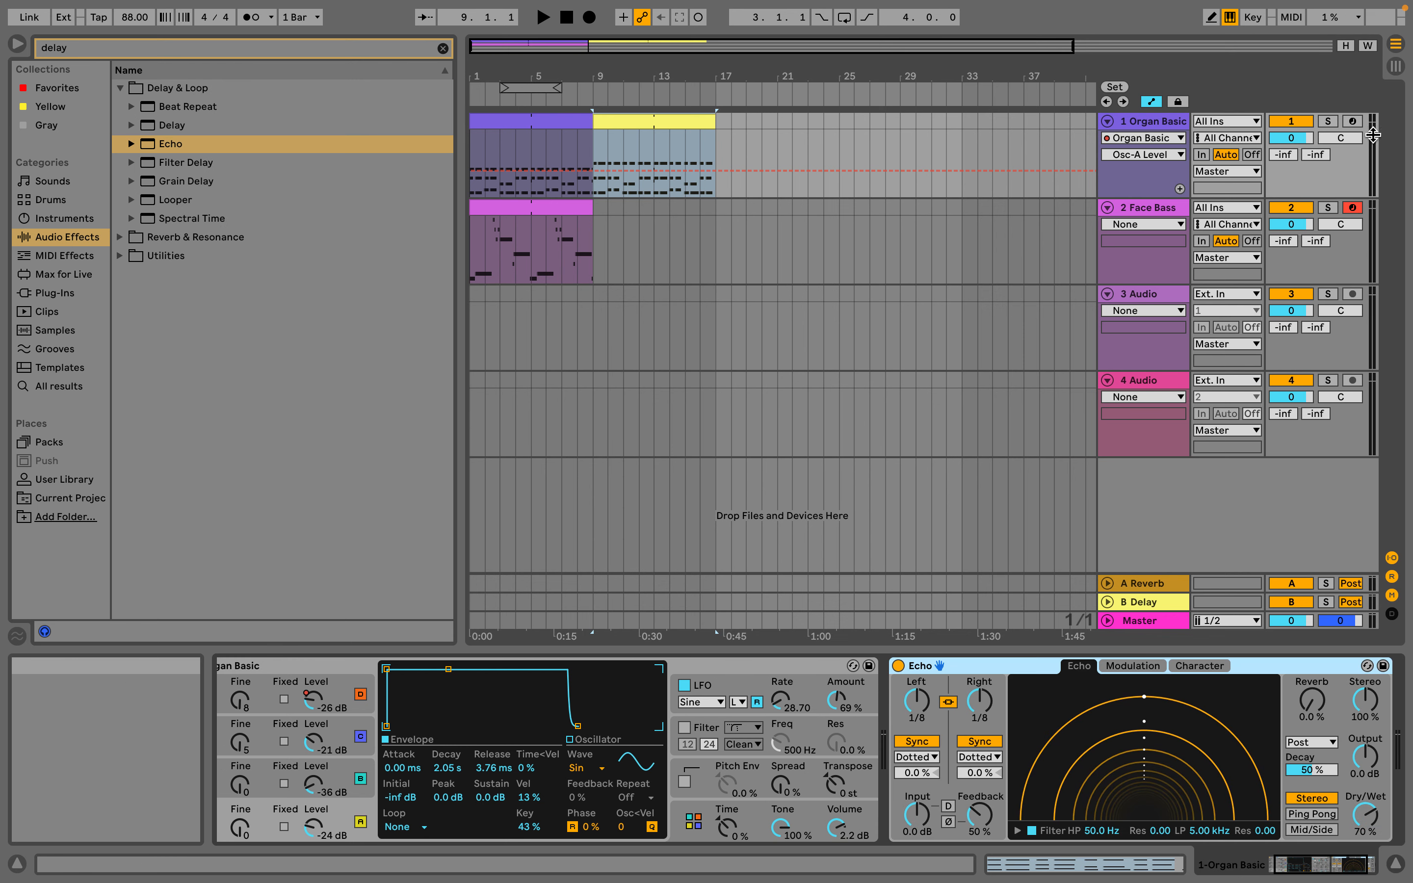
Solo the Organ Basic track and play the Arrangement from the start to hear the Echo effect
{"action": "left_click", "coordinate": [1328, 121]}
{"action": "left_click", "coordinate": [543, 17]}
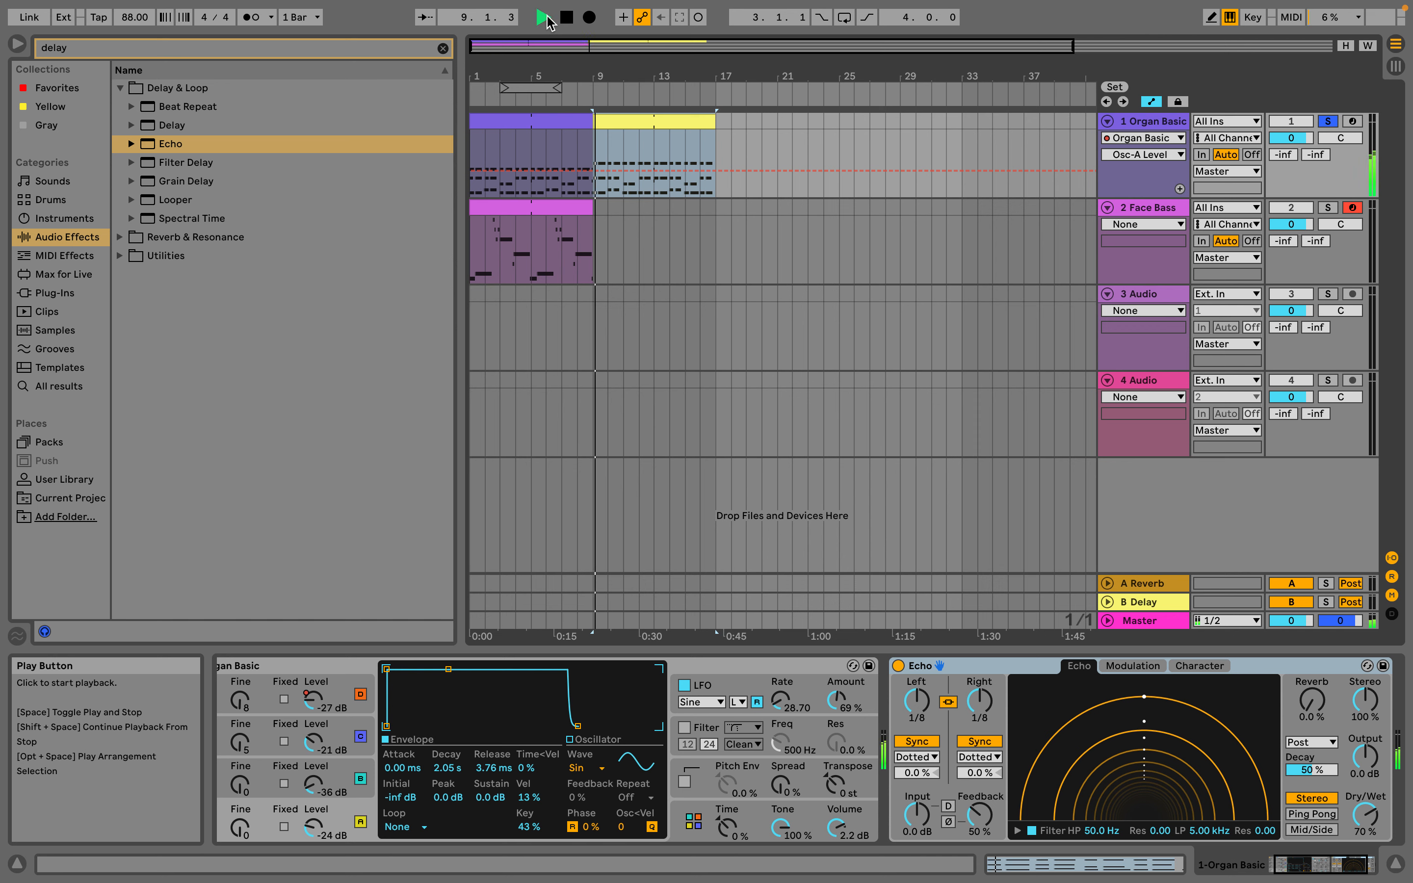
{"action": "double_click", "coordinate": [566, 17]}
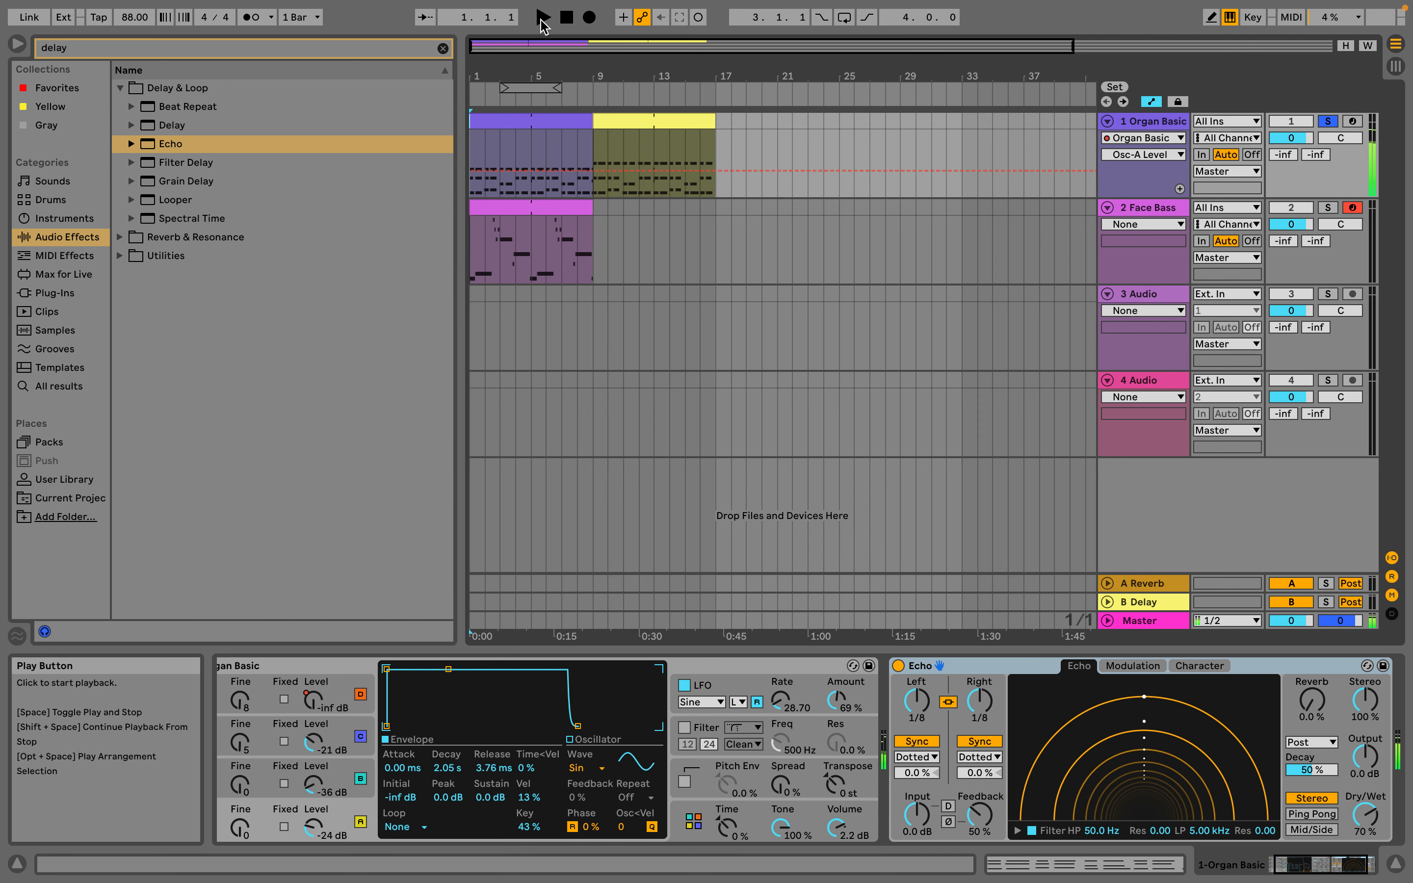
{"action": "left_click", "coordinate": [543, 18]}
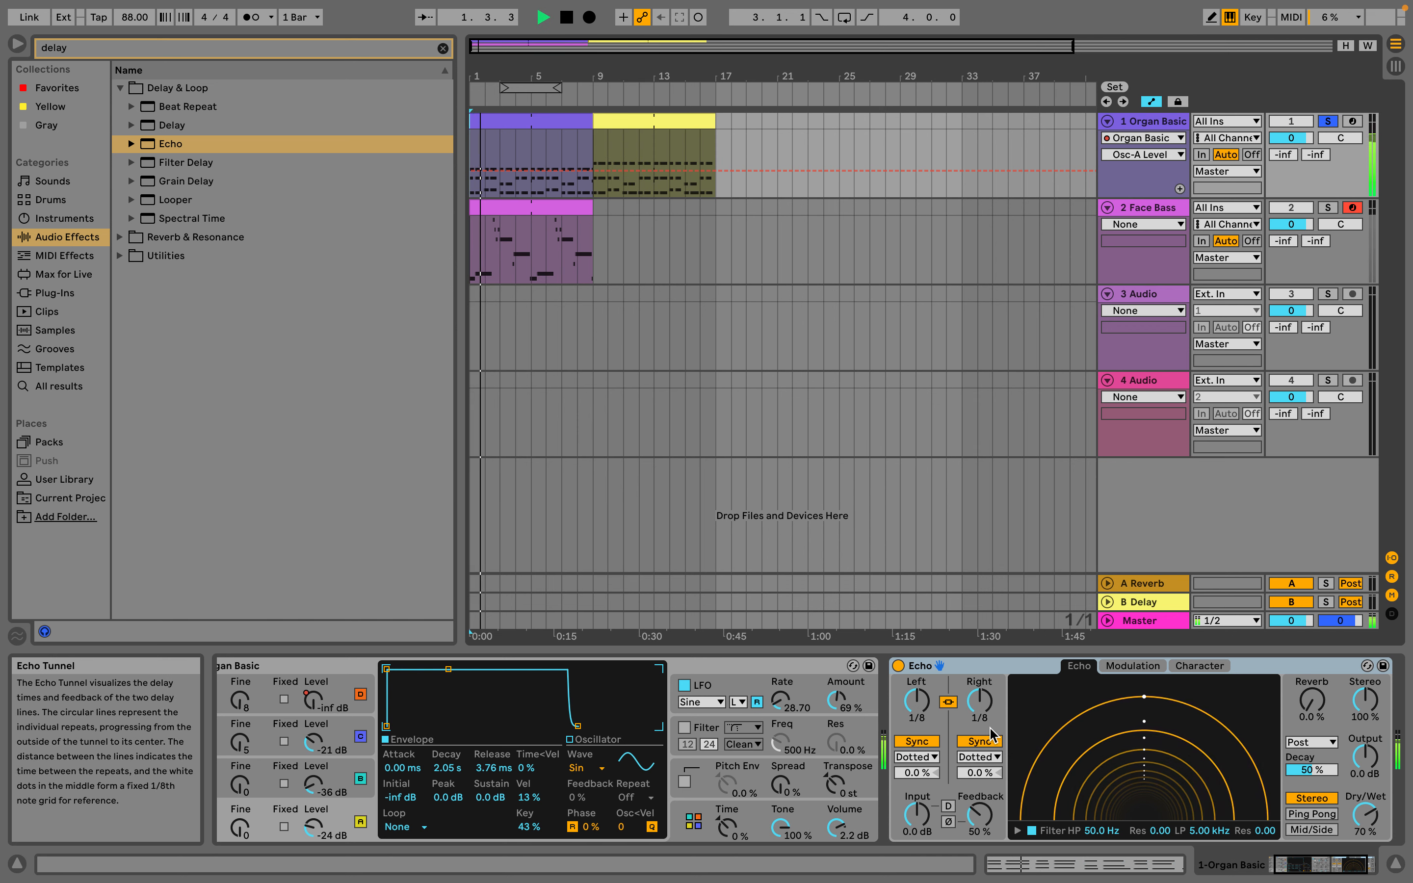
Set Echo's Dry/Wet to 42%, its linked delay times to 1/32 and its Feedback to 87% during playback, and stop
{"action": "left_click", "coordinate": [916, 701]}
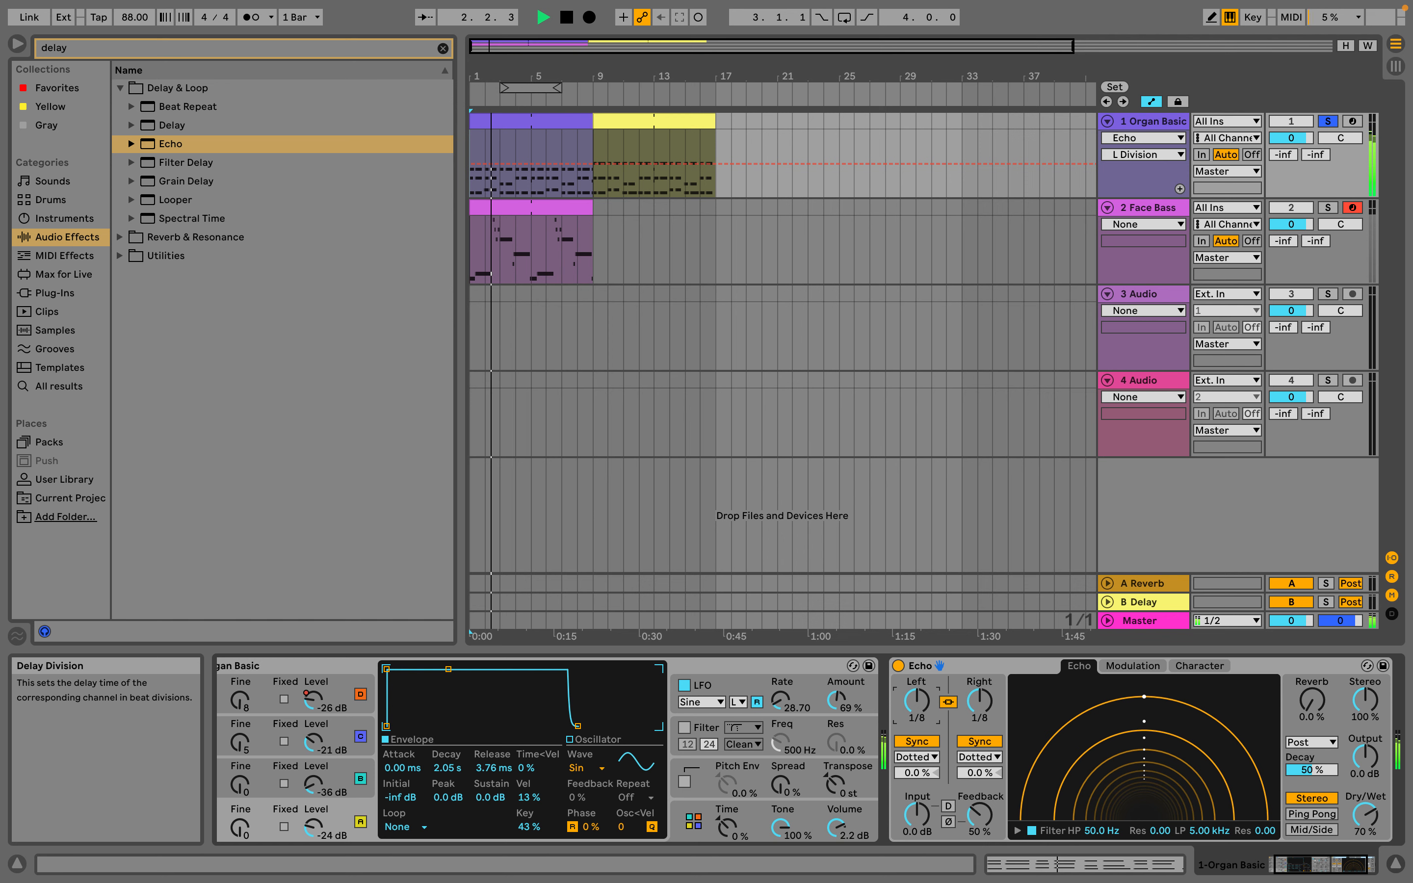
{"action": "left_click_drag", "start_coordinate": [1366, 814], "coordinate": [1367, 820]}
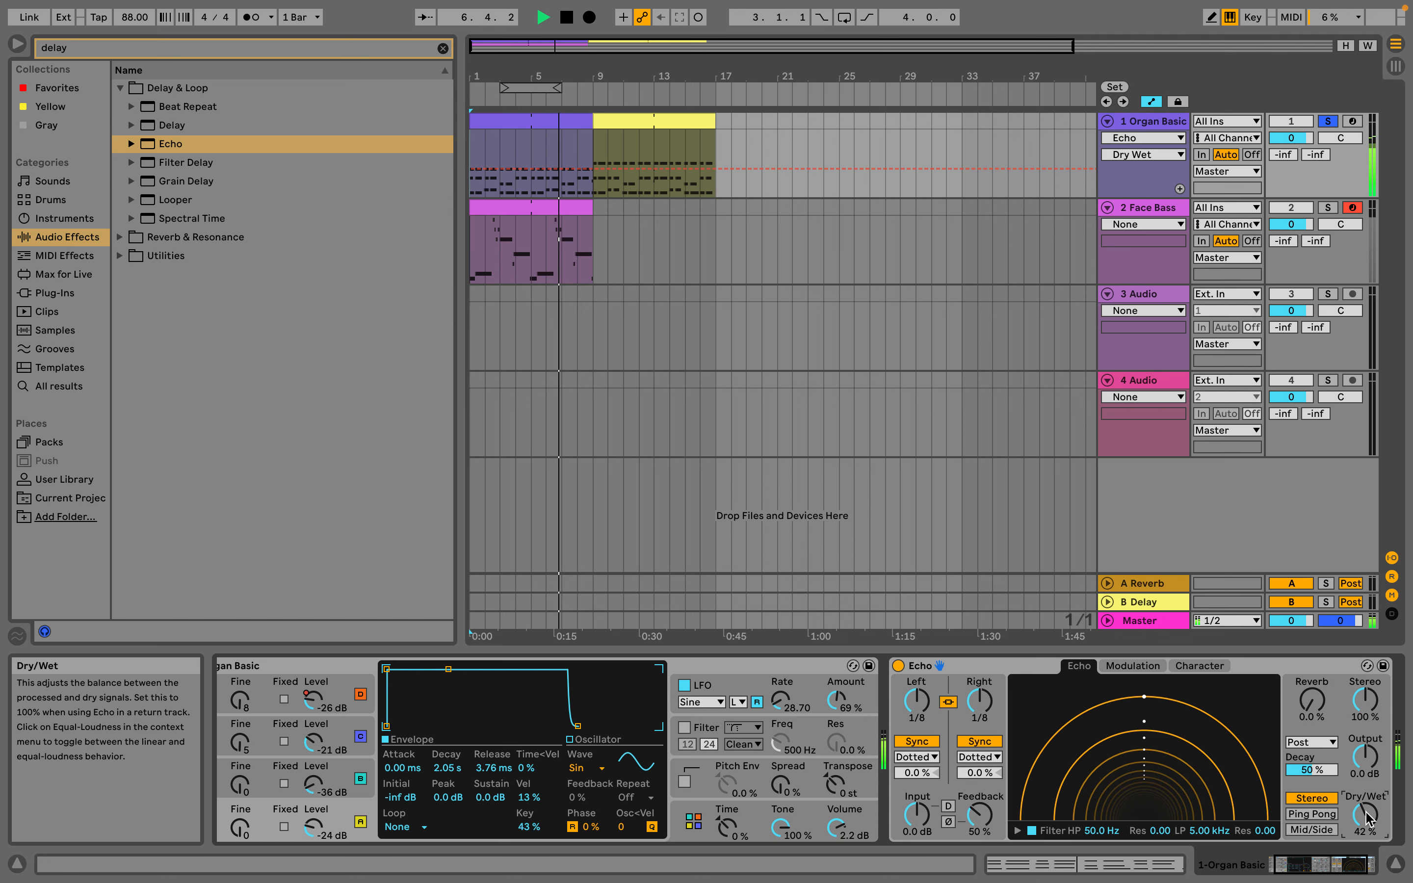
{"action": "left_click", "coordinate": [916, 699]}
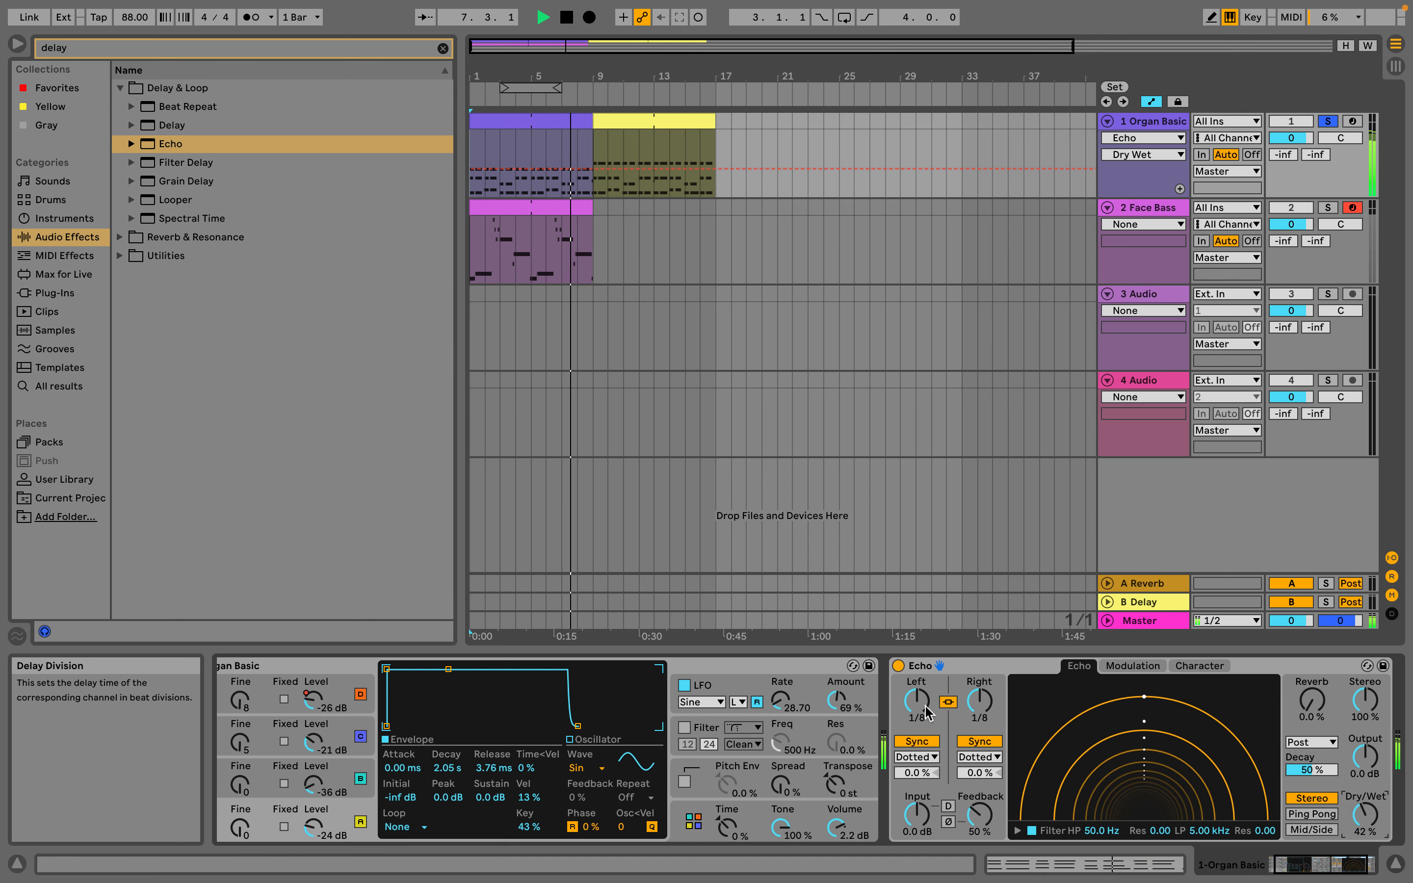
{"action": "left_click_drag", "start_coordinate": [917, 700], "coordinate": [925, 709]}
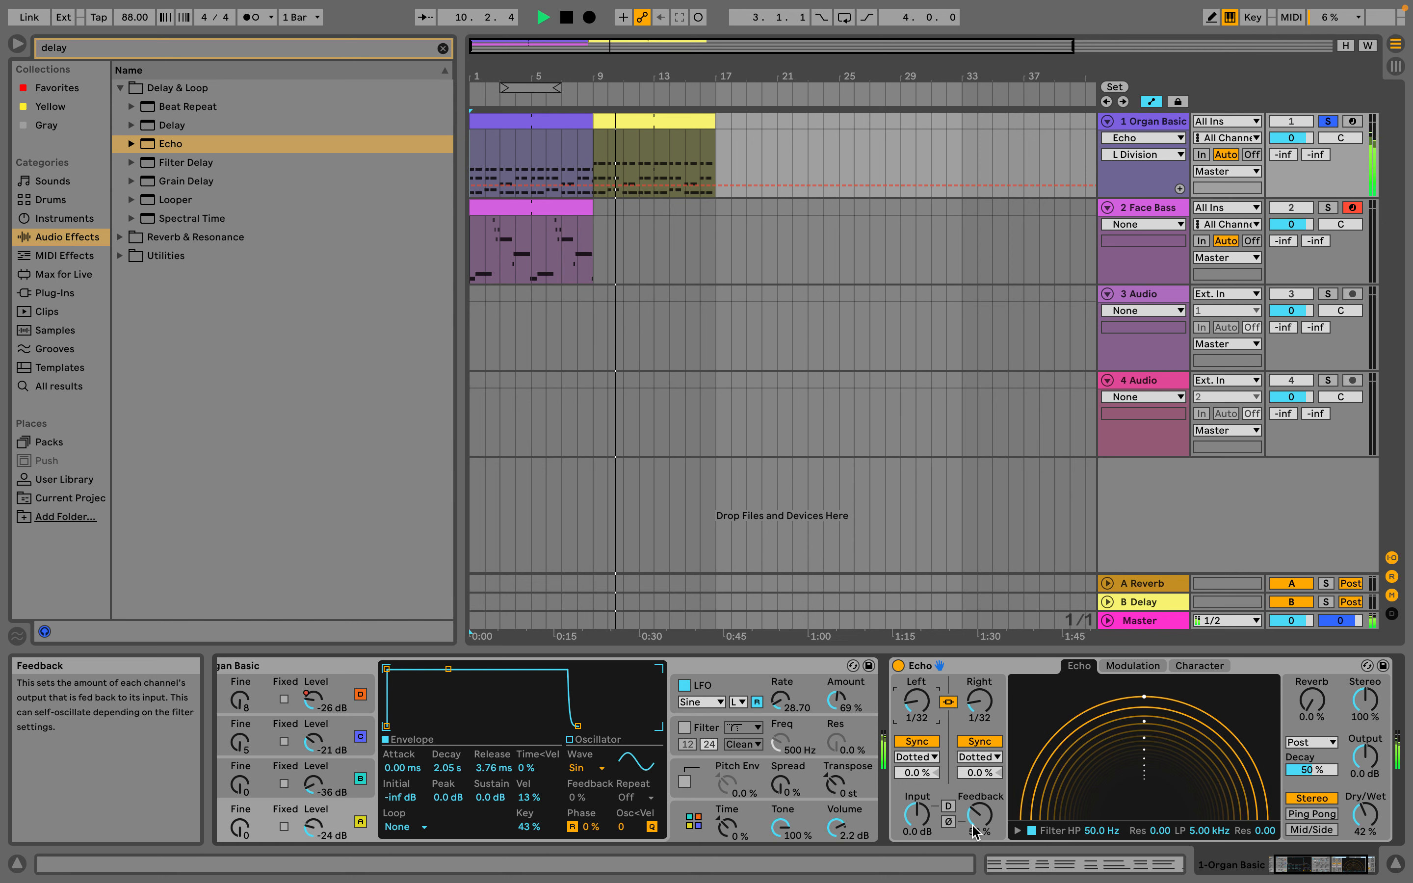
{"action": "left_click_drag", "start_coordinate": [979, 815], "coordinate": [980, 784]}
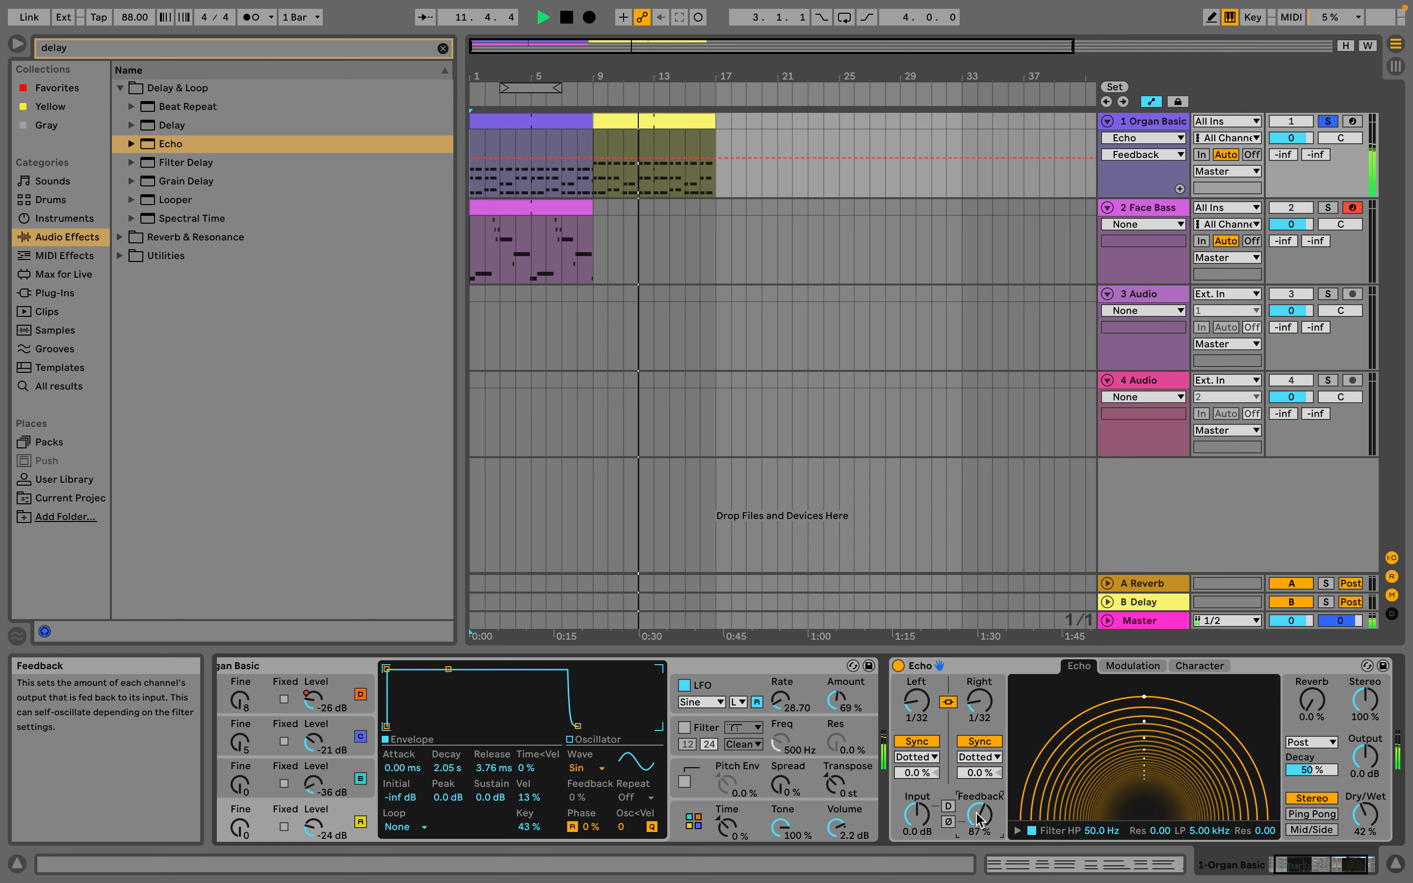
{"action": "scroll", "coordinate": [980, 817], "scroll_direction": "right", "scroll_amount": 3}
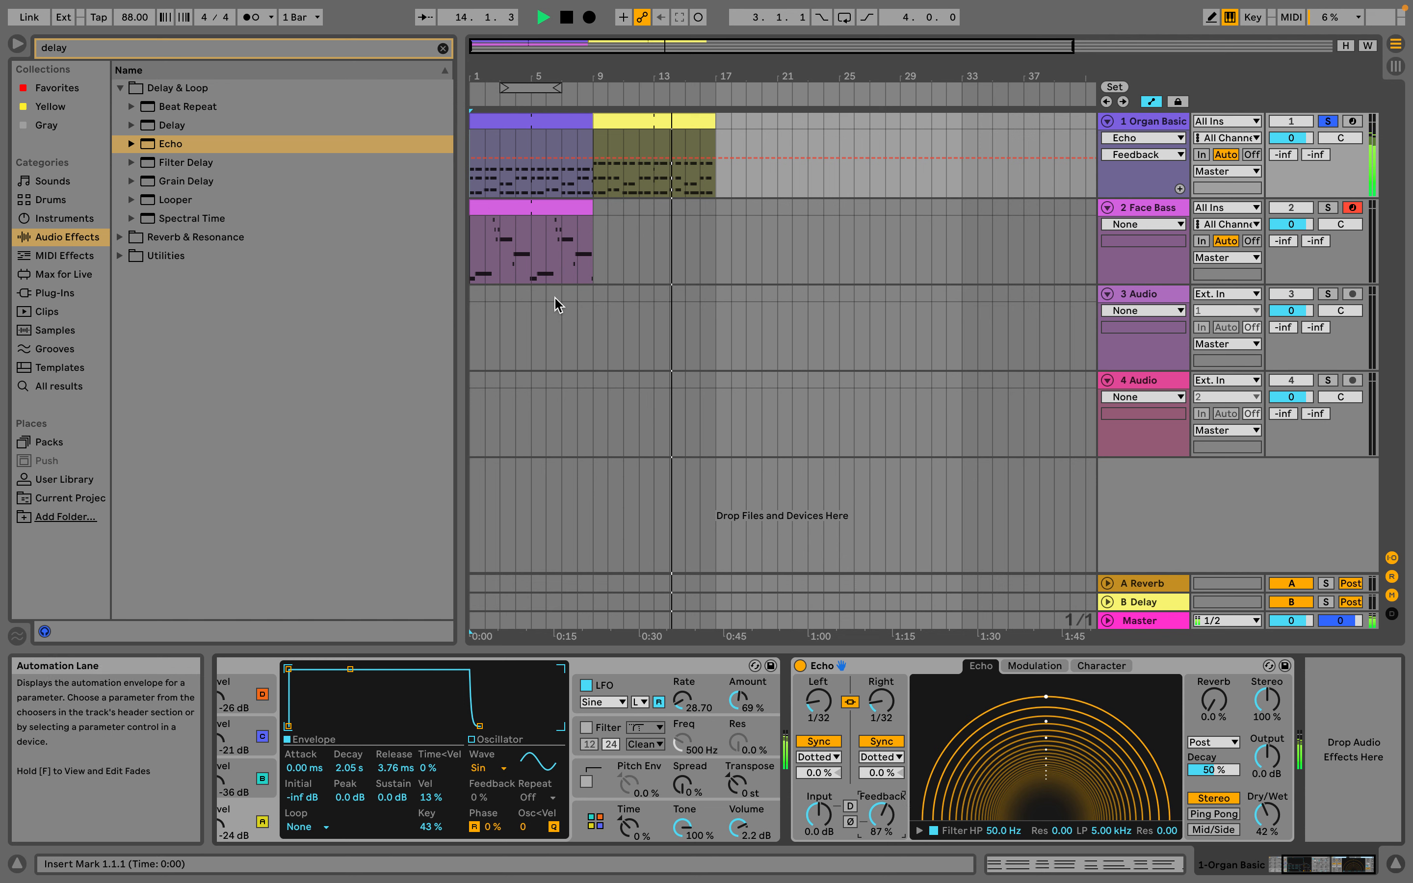
{"action": "left_click", "coordinate": [566, 17]}
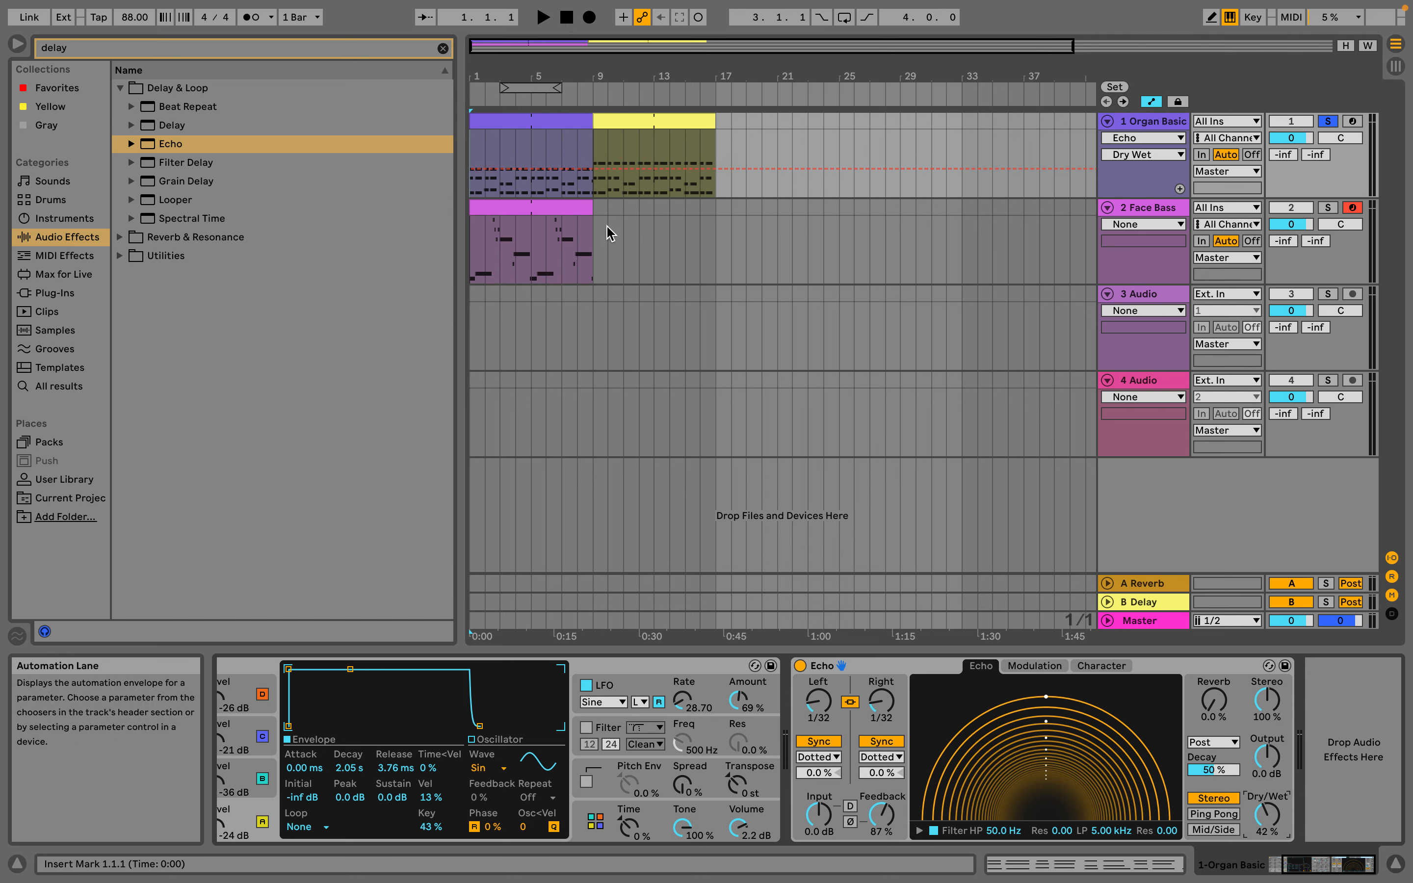
Draw rising Echo Dry/Wet automation ramps over both Organ Basic clips, with a drop at bar 9, and play them from the start
{"action": "mouse_move", "coordinate": [614, 882]}
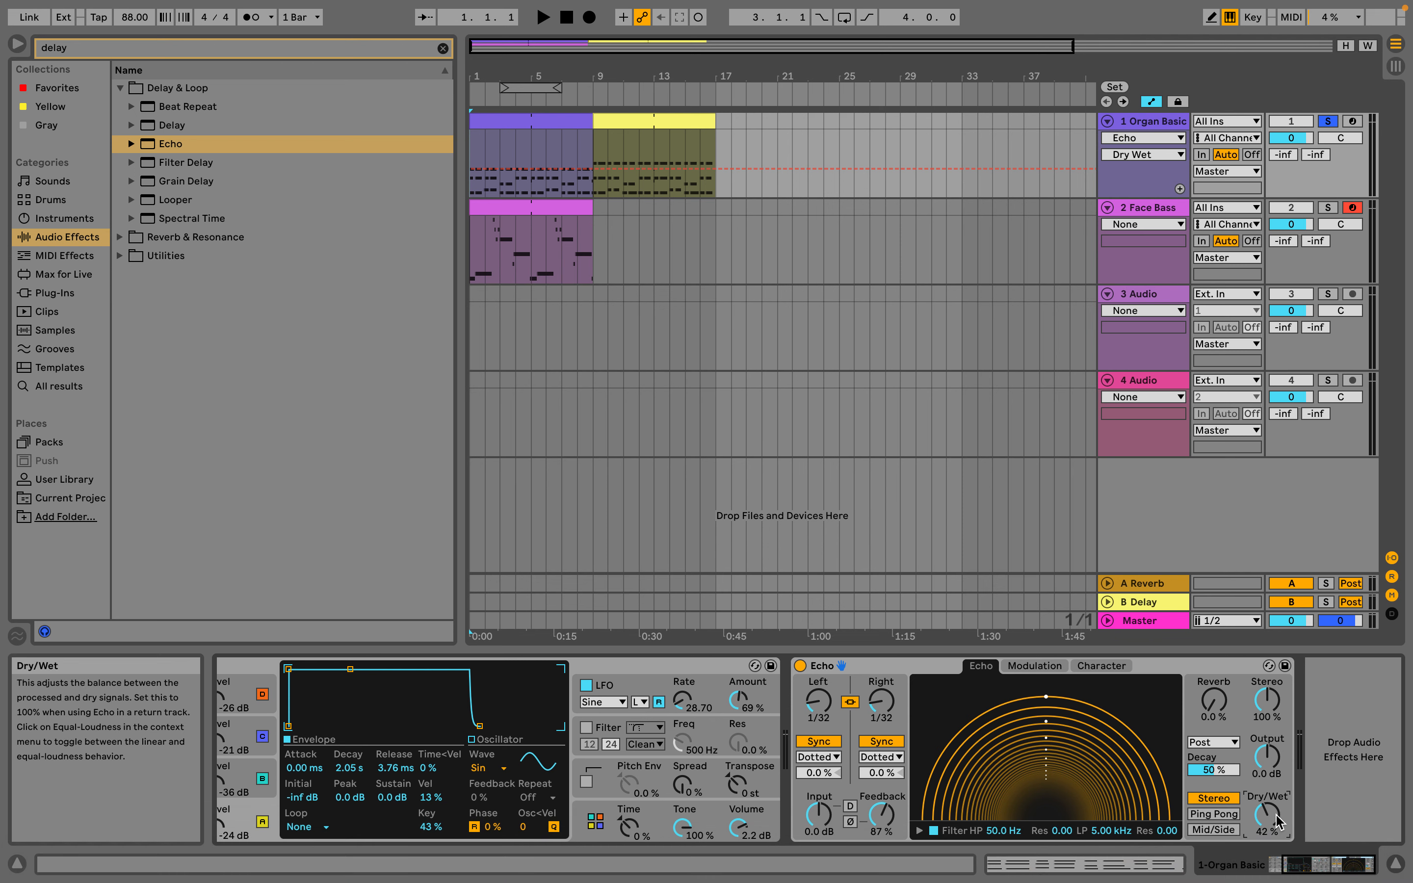
{"action": "left_click", "coordinate": [593, 170]}
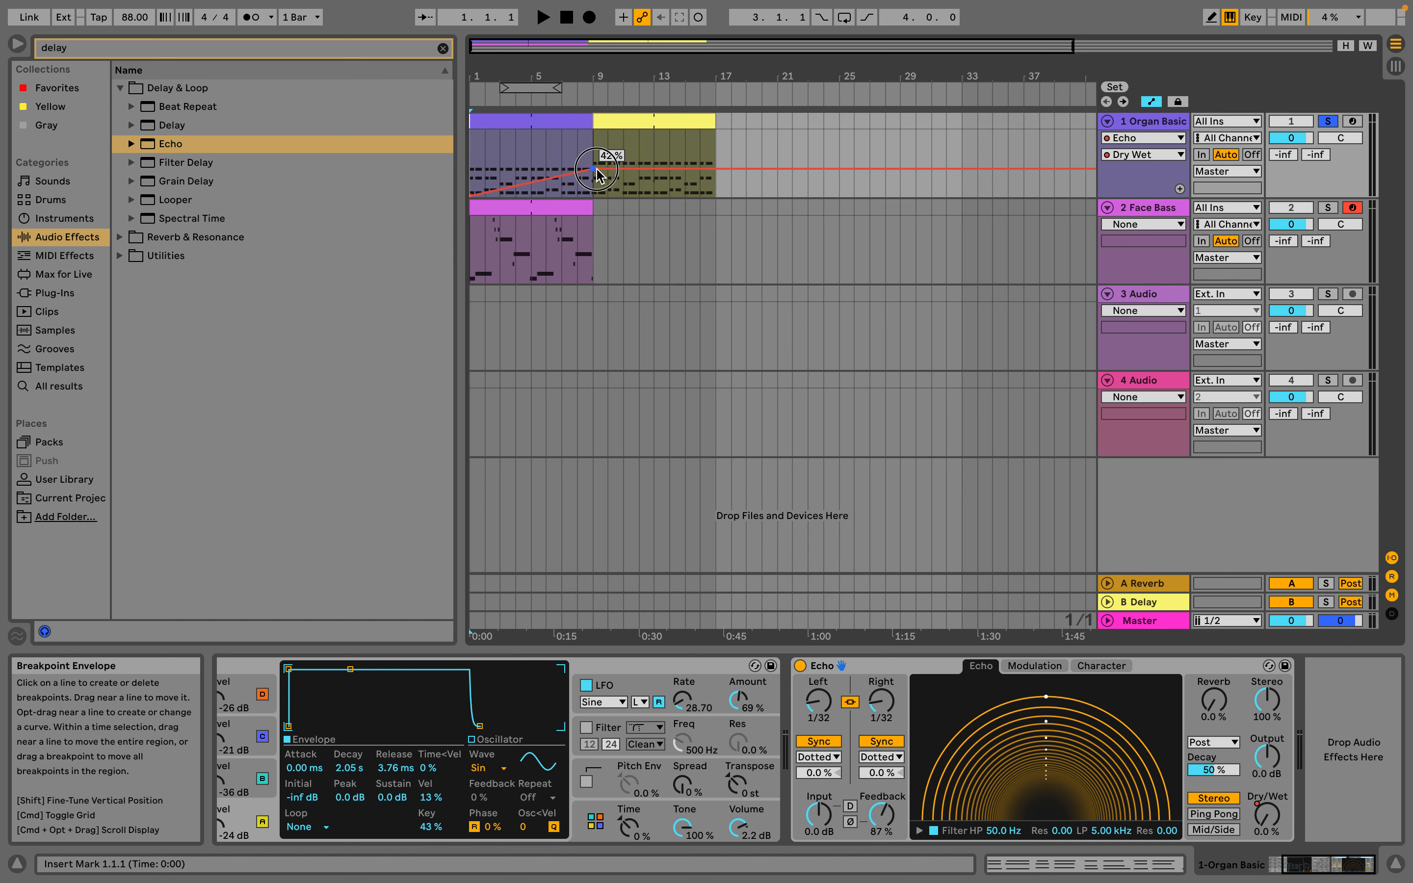
{"action": "mouse_move", "coordinate": [596, 170]}
{"action": "left_mouse_down"}
{"action": "mouse_move", "coordinate": [596, 147]}
{"action": "mouse_move", "coordinate": [596, 183]}
{"action": "left_mouse_up"}
{"action": "left_click_drag", "start_coordinate": [714, 184], "coordinate": [713, 147]}
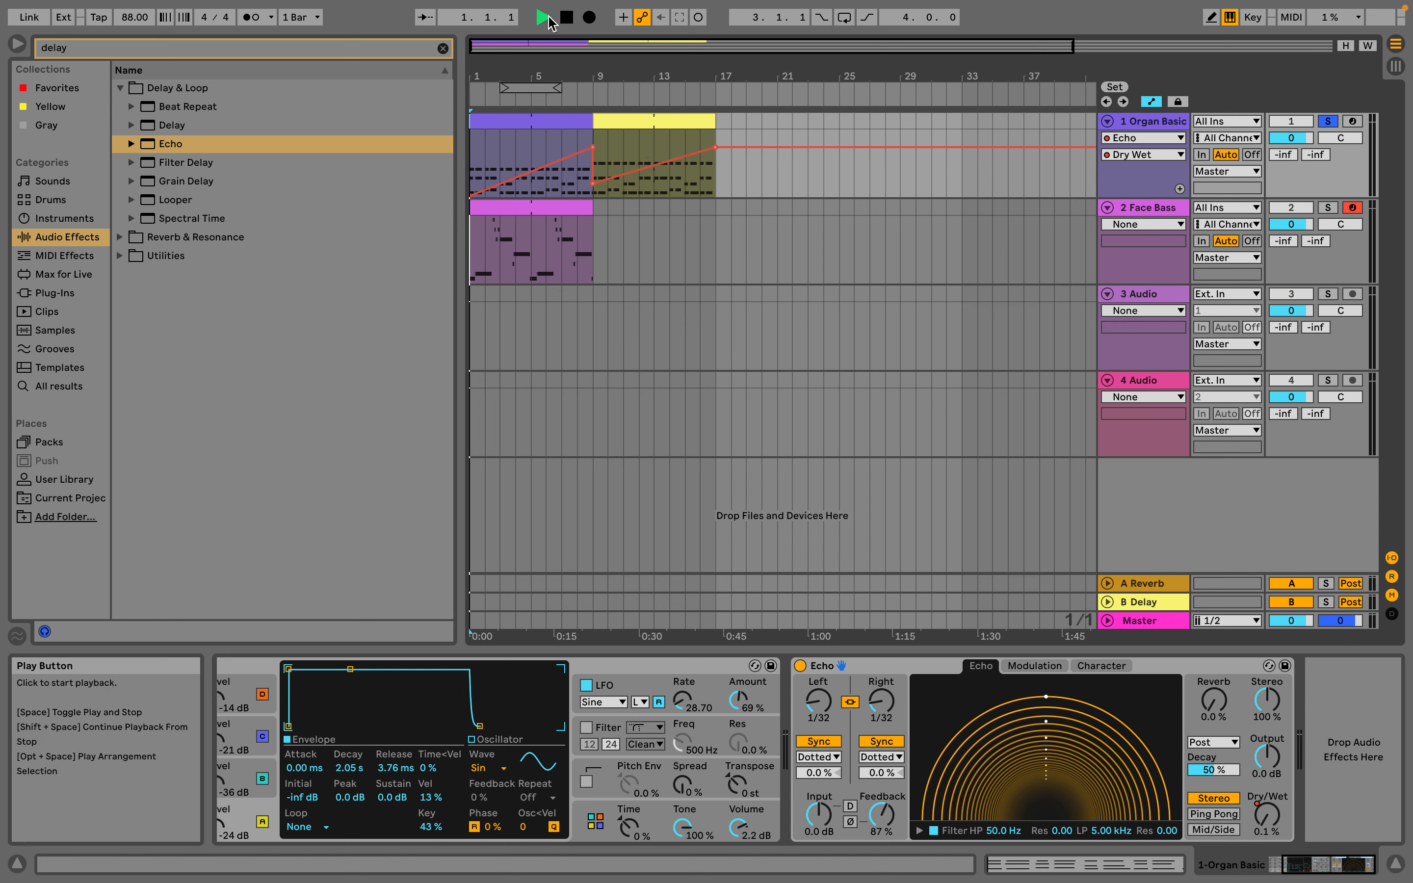
{"action": "left_click", "coordinate": [547, 18]}
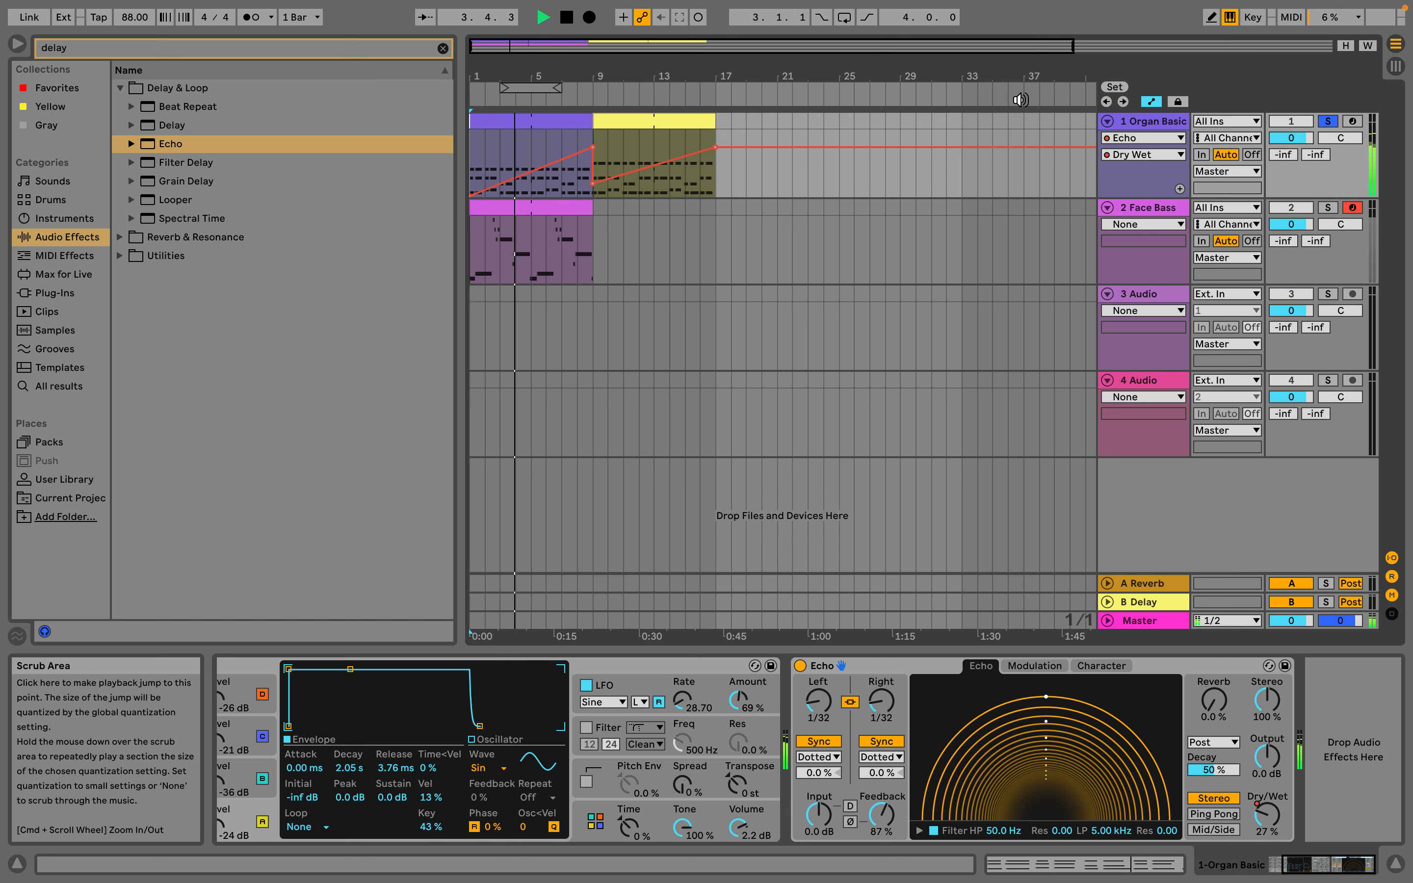
Turn off solo on the Organ Basic track and lower the Face Bass track volume to -10.0 dB
{"action": "left_click", "coordinate": [1325, 121]}
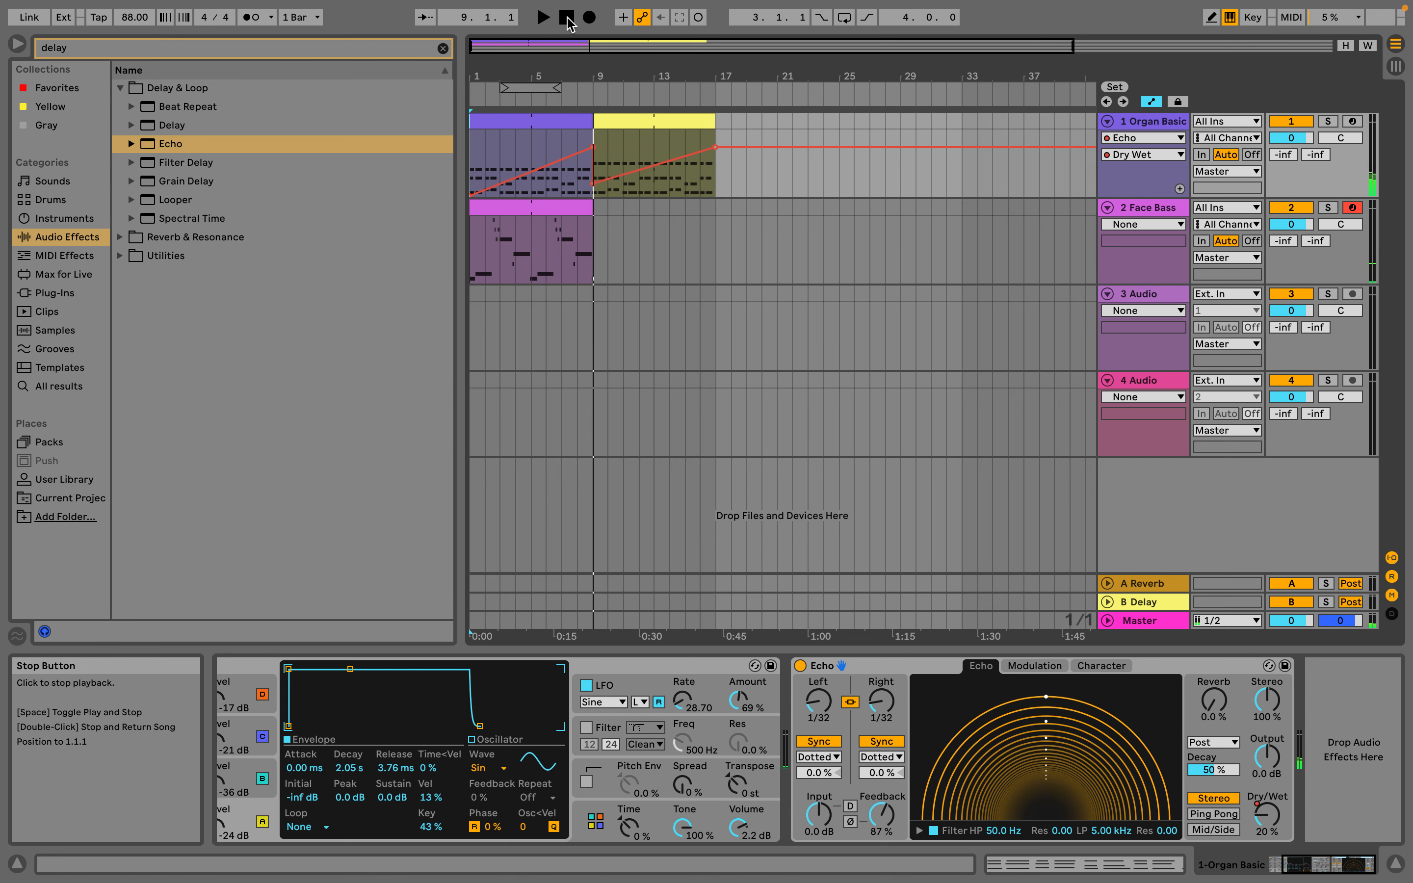
{"action": "key", "text": "Tab"}
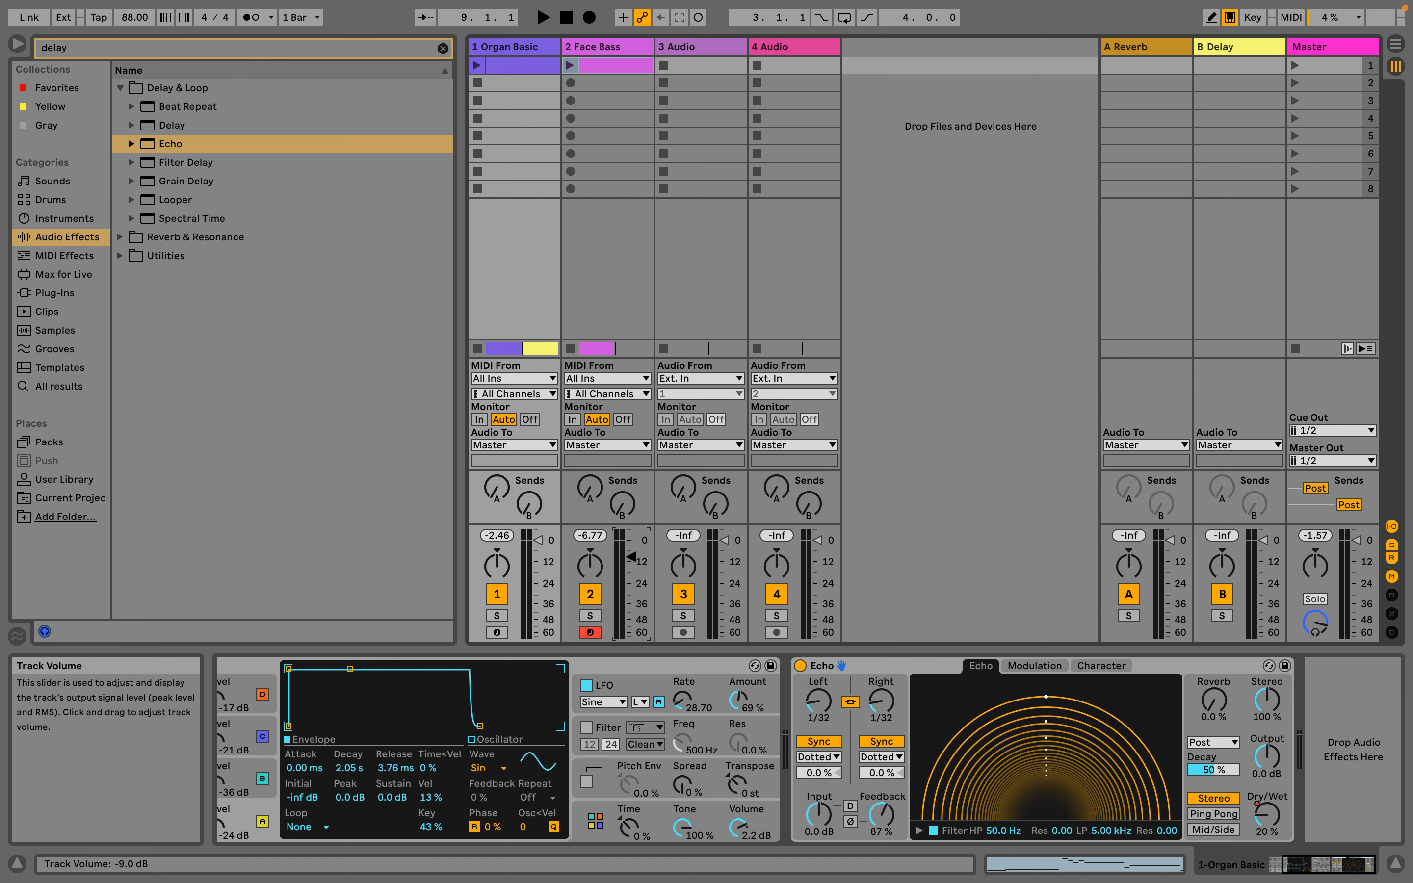
{"action": "left_click", "coordinate": [630, 570]}
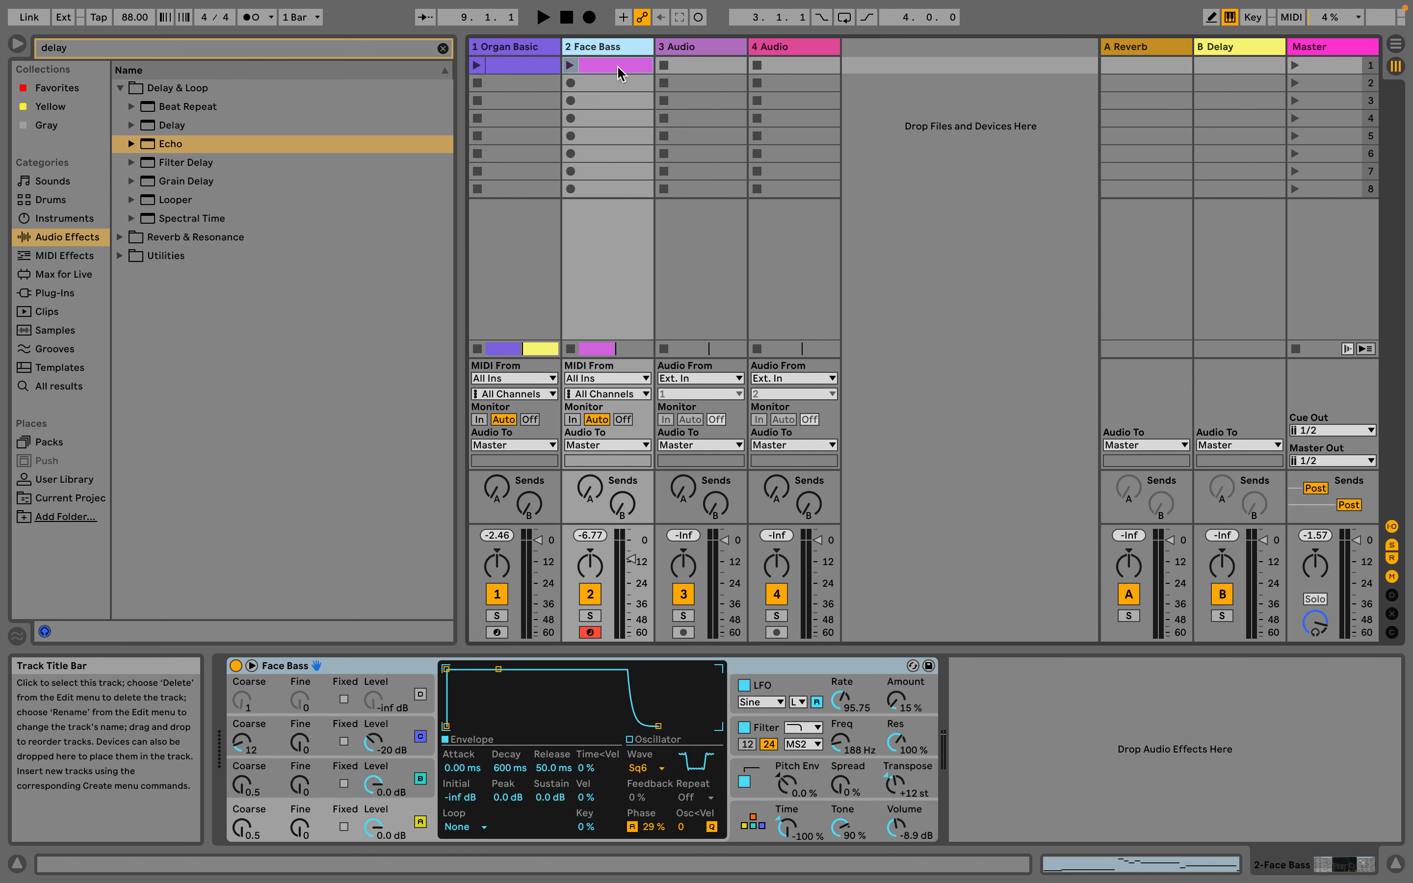
Set the instrument's Spread to 39% on the Face Bass track and to 83% on the Organ Basic track
{"action": "mouse_move", "coordinate": [863, 874]}
{"action": "left_click", "coordinate": [841, 785]}
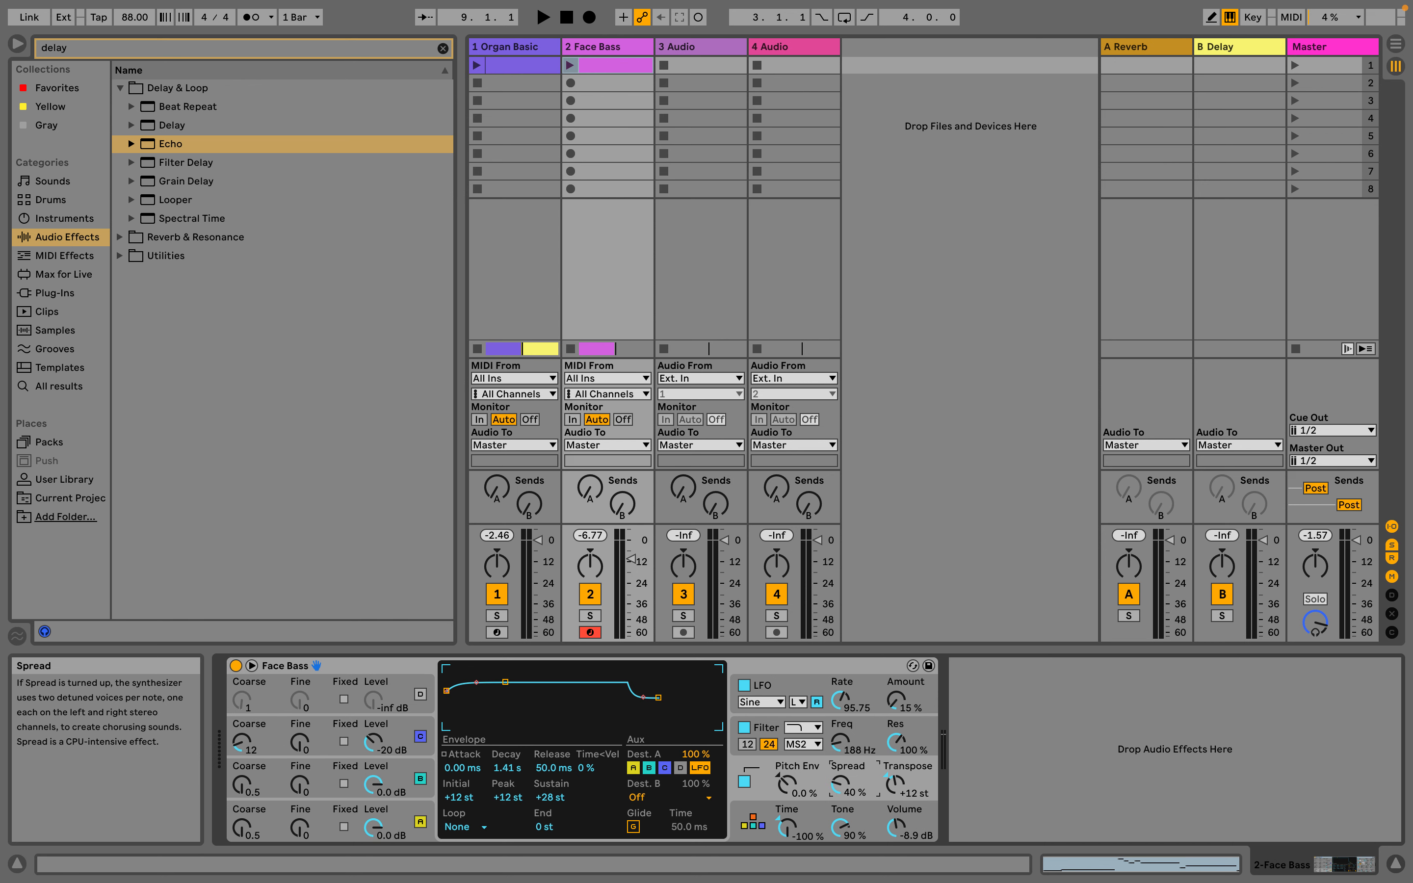
{"action": "left_click", "coordinate": [502, 47]}
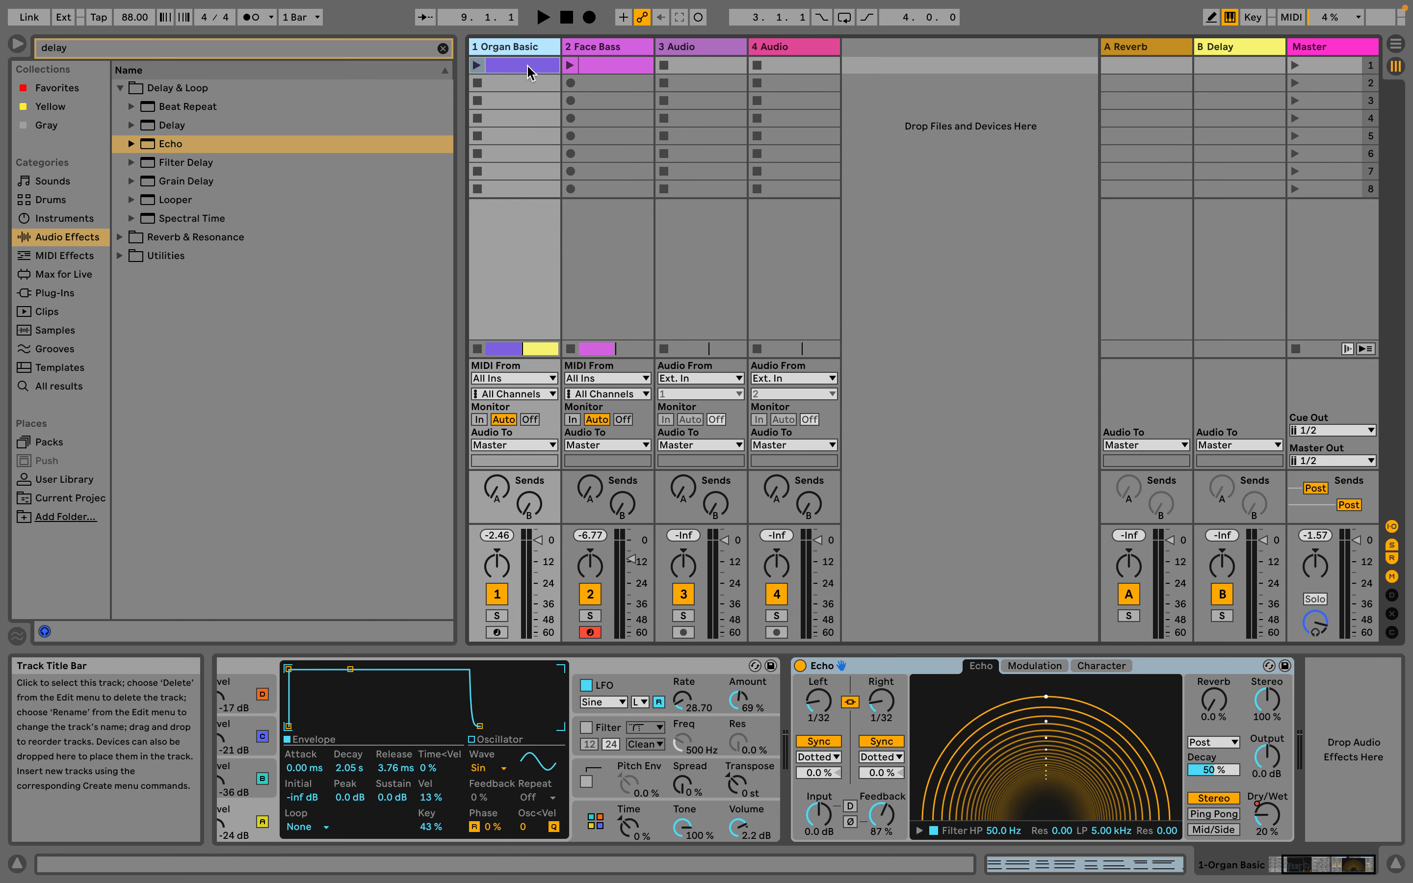
{"action": "left_click_drag", "start_coordinate": [682, 784], "coordinate": [682, 762]}
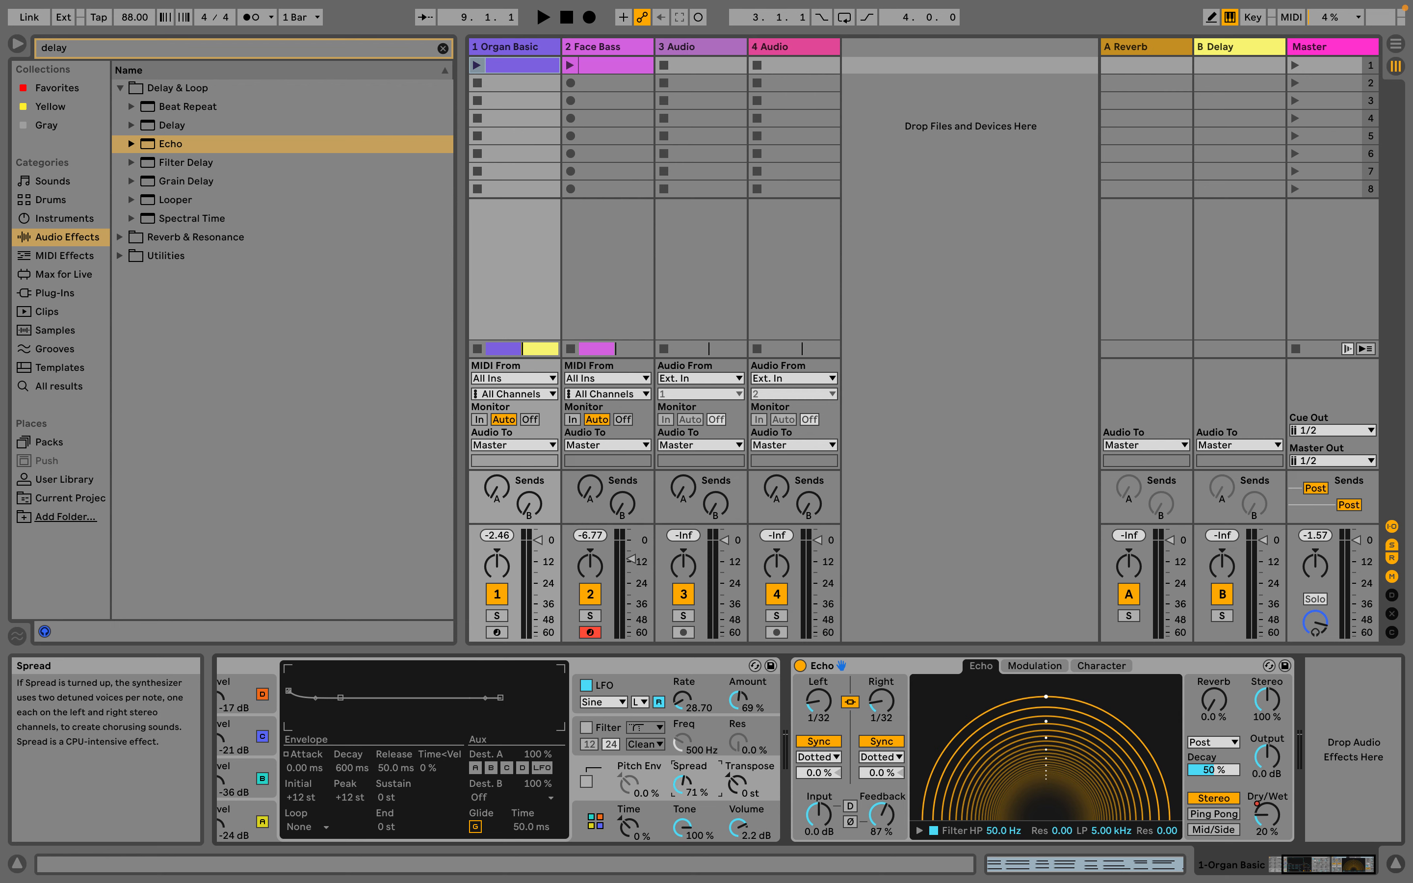
Lower the Face Bass track volume to -12.4 dB and set its instrument's filter frequency to 825 Hz
{"action": "key", "text": "Tab"}
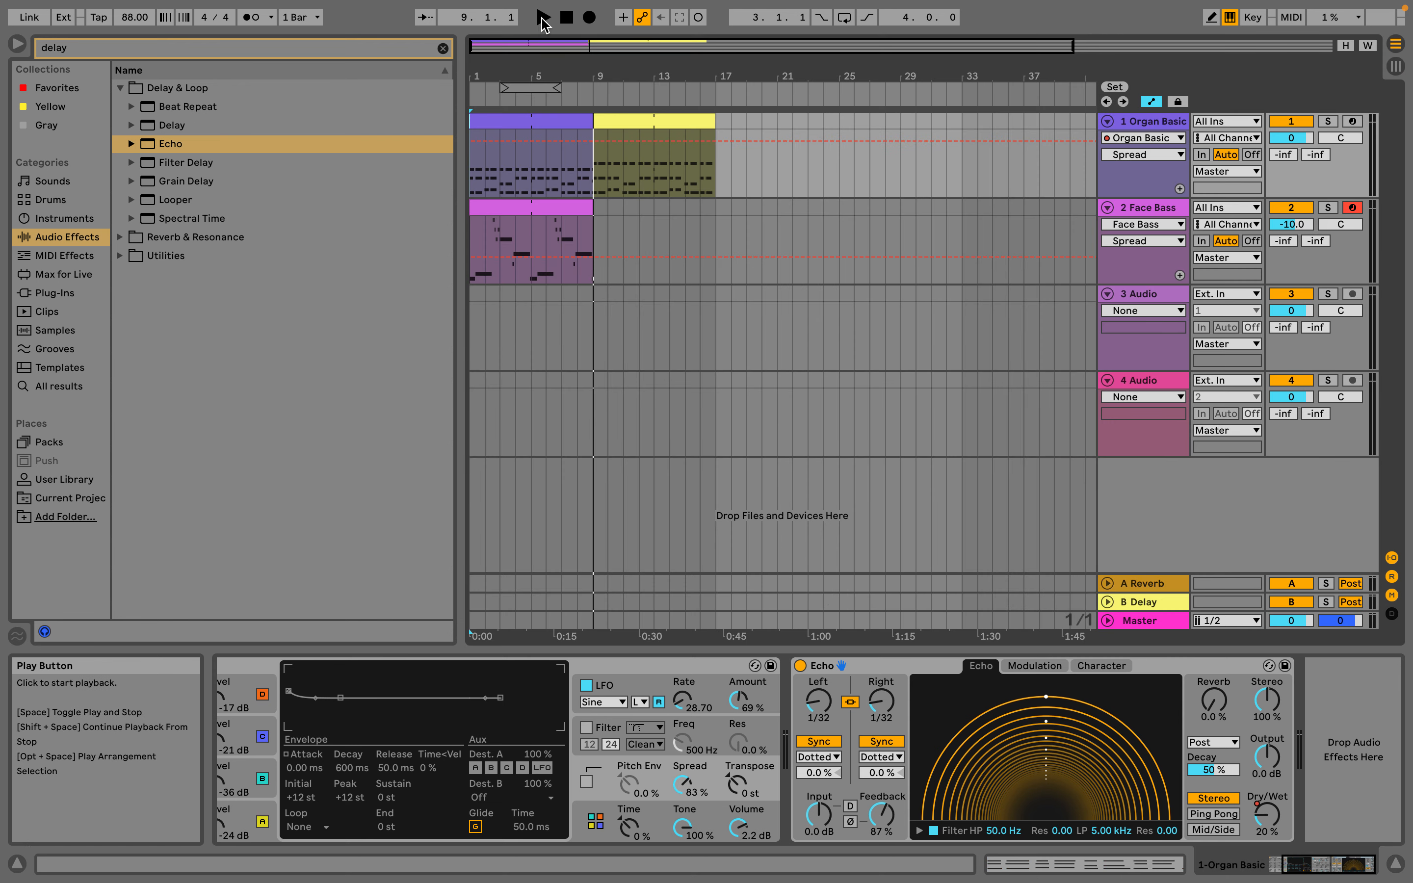
{"action": "key", "text": "Tab"}
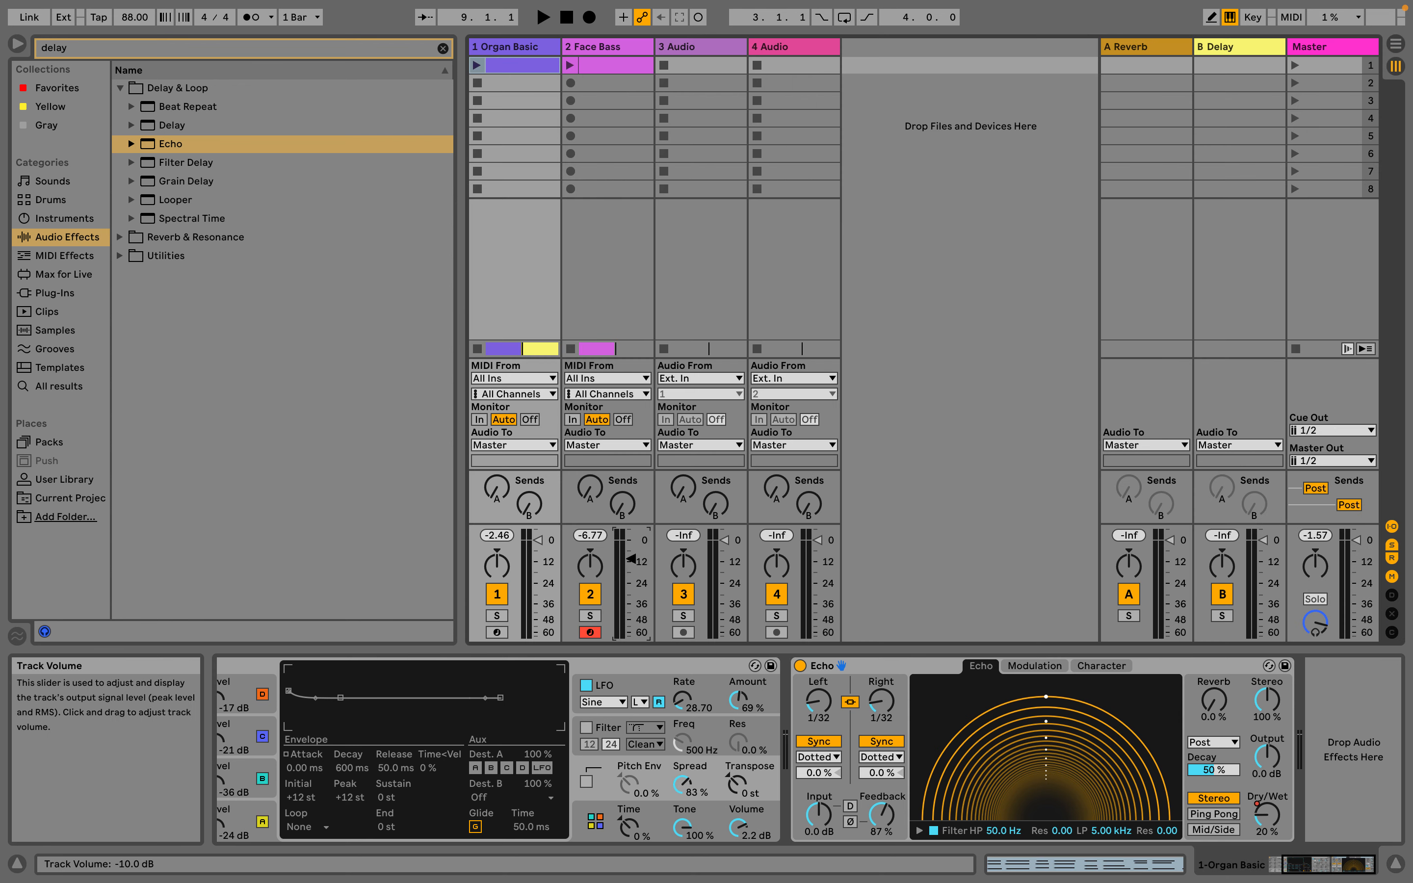
{"action": "left_click", "coordinate": [600, 47]}
{"action": "left_click", "coordinate": [841, 739]}
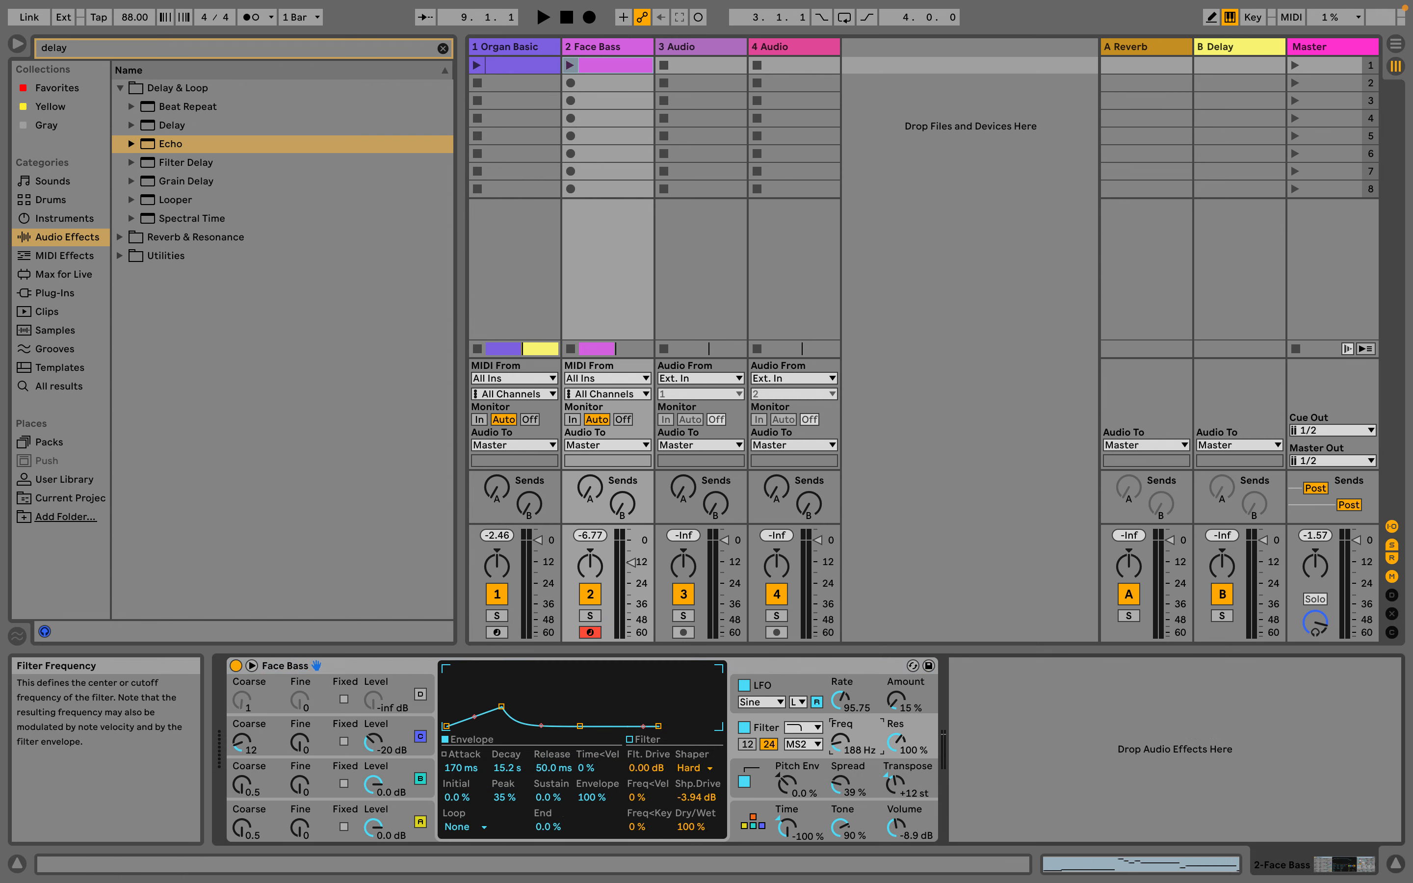
{"action": "key", "text": "Tab"}
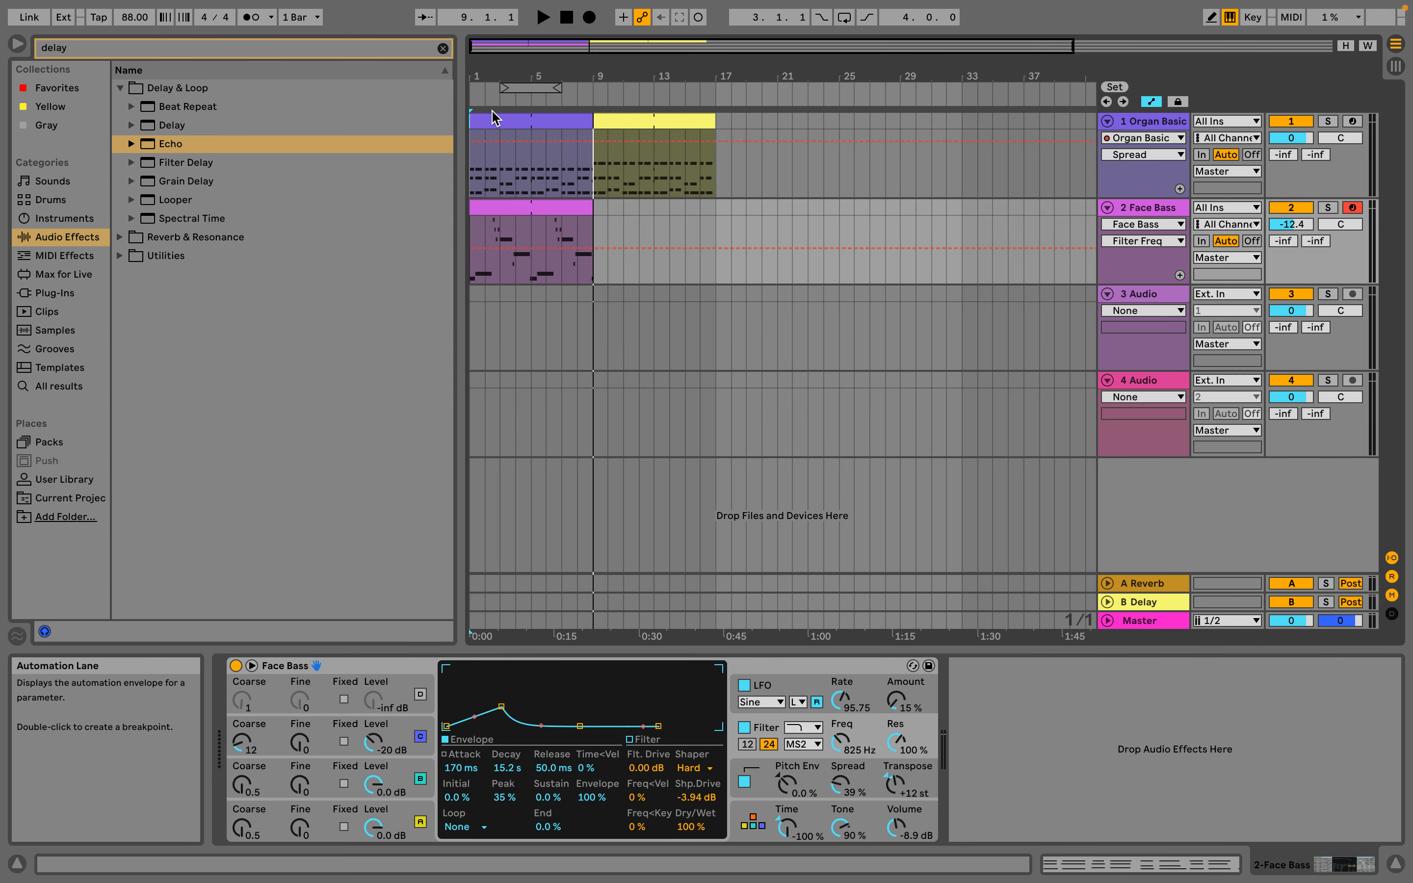
Play the Arrangement from the start before and after setting the Face Bass Transpose to 0 st
{"action": "left_click", "coordinate": [547, 21]}
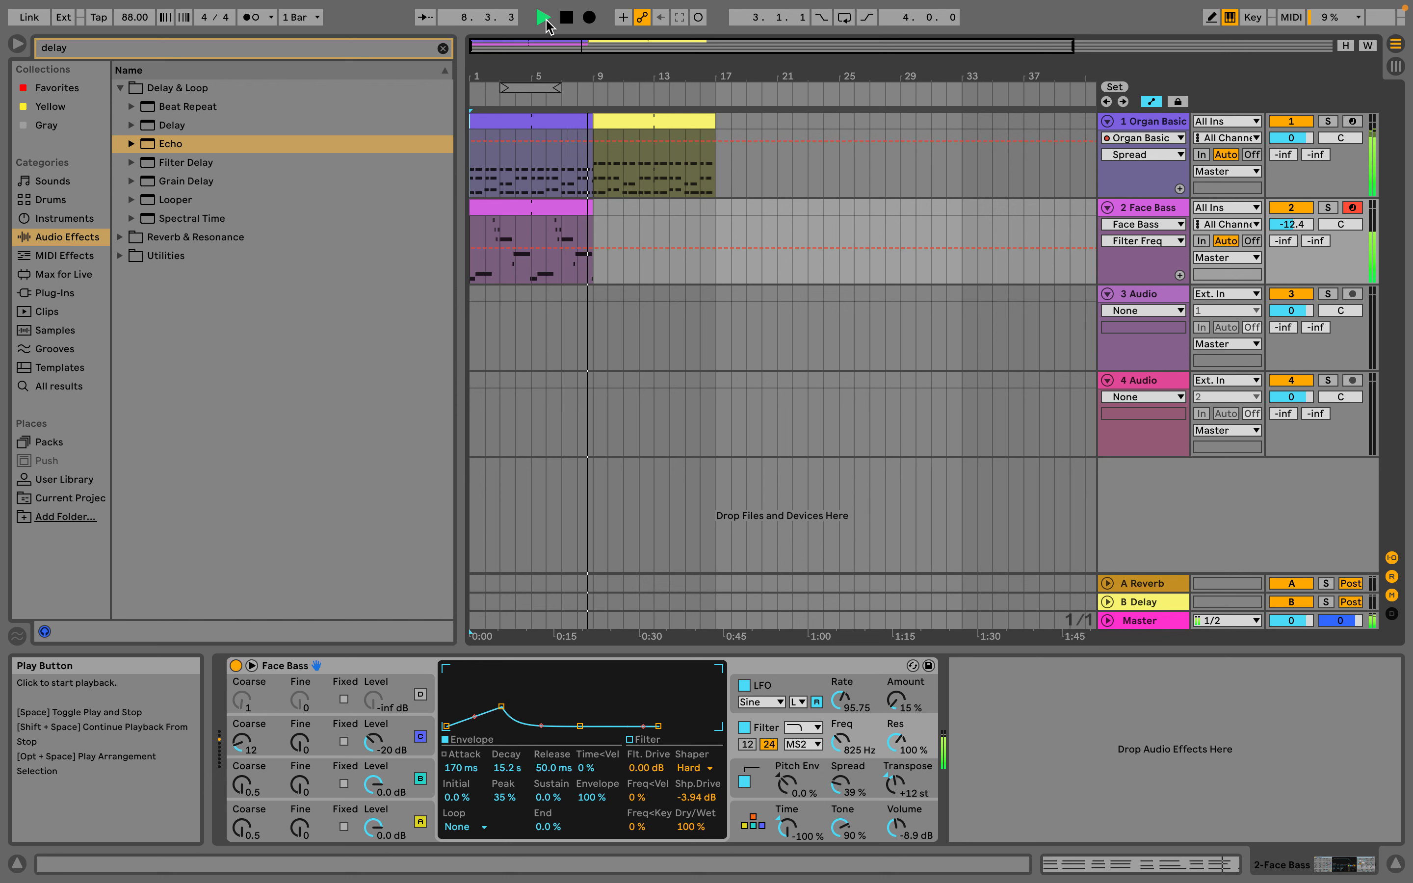
{"action": "key", "text": "space"}
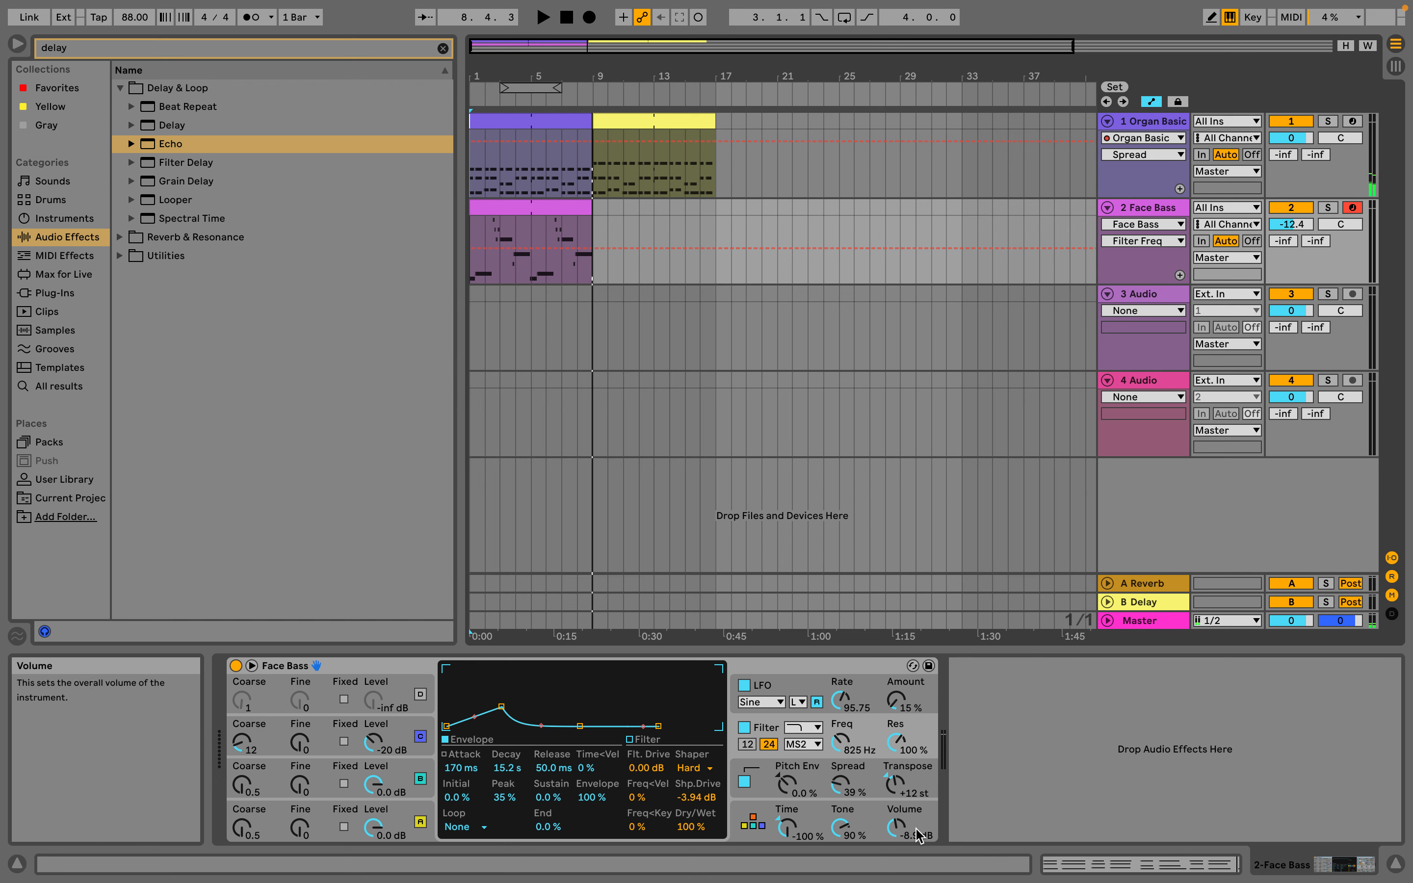
{"action": "left_click", "coordinate": [888, 782]}
{"action": "key", "text": "Delete"}
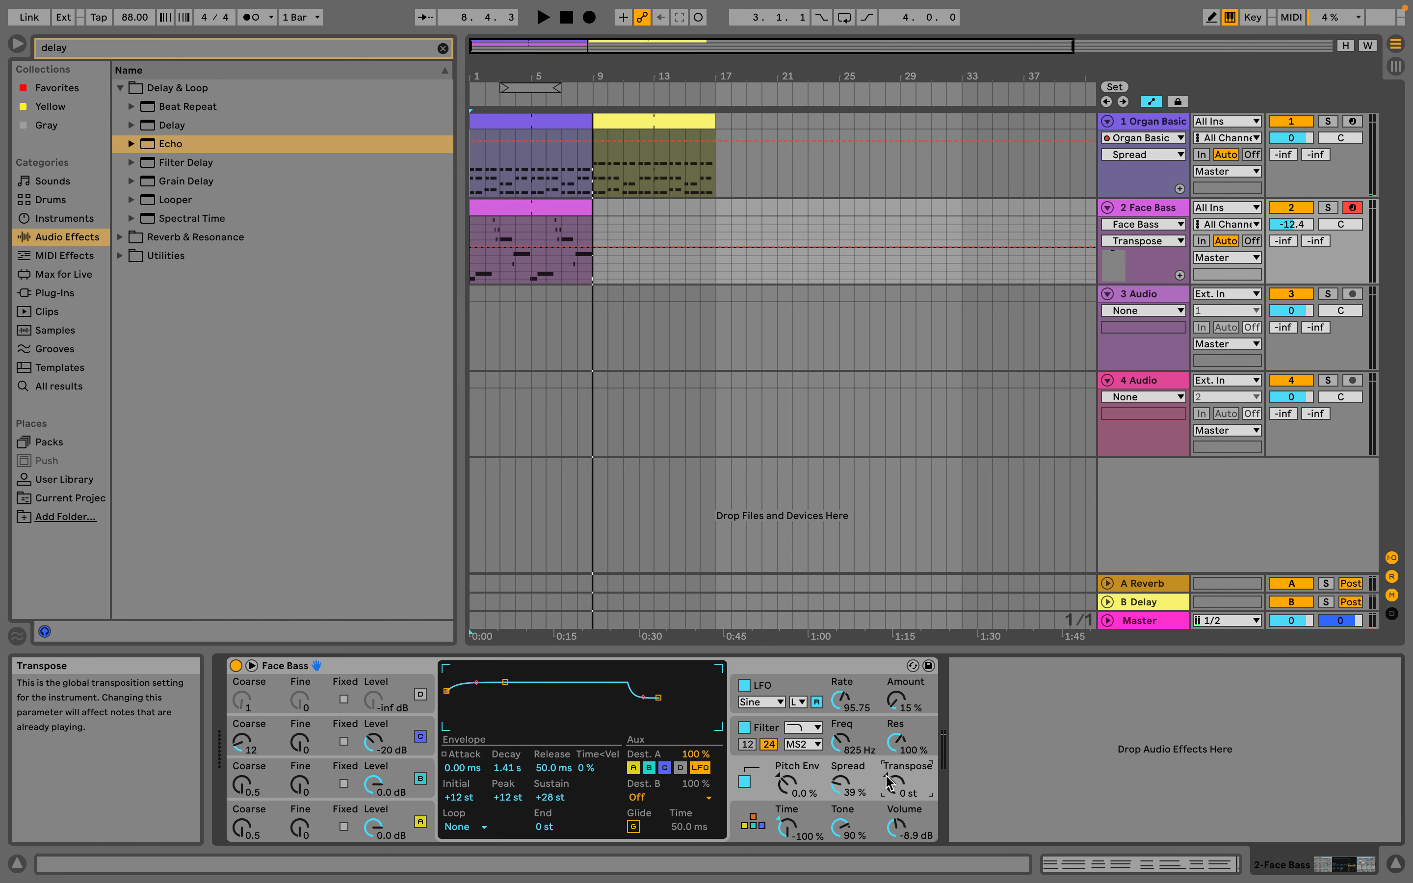
{"action": "left_click", "coordinate": [543, 18]}
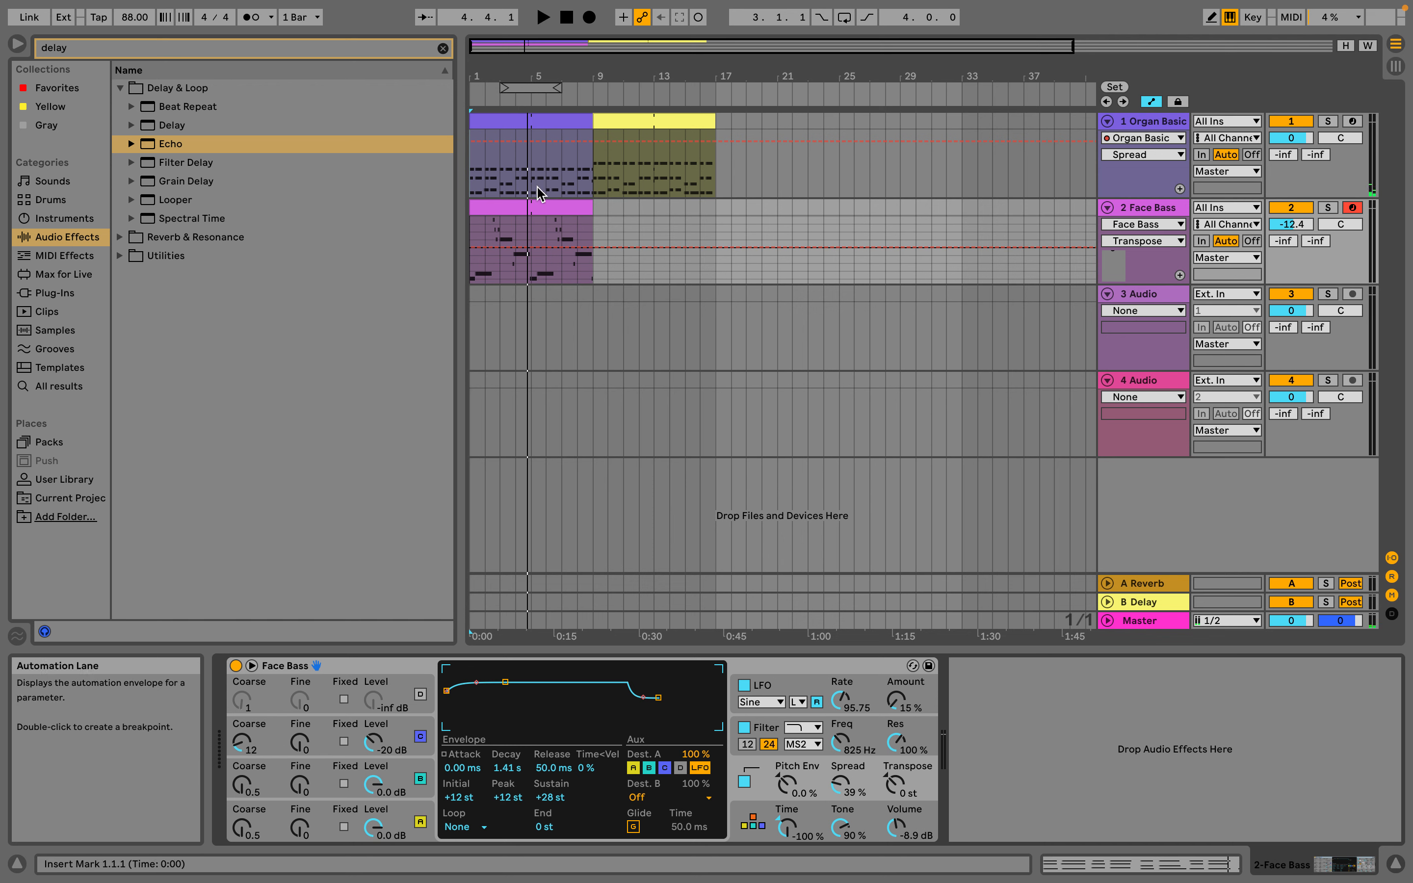
Duplicate the Face Bass clip so the copy fills bars 9 to 17
{"action": "left_click", "coordinate": [537, 205]}
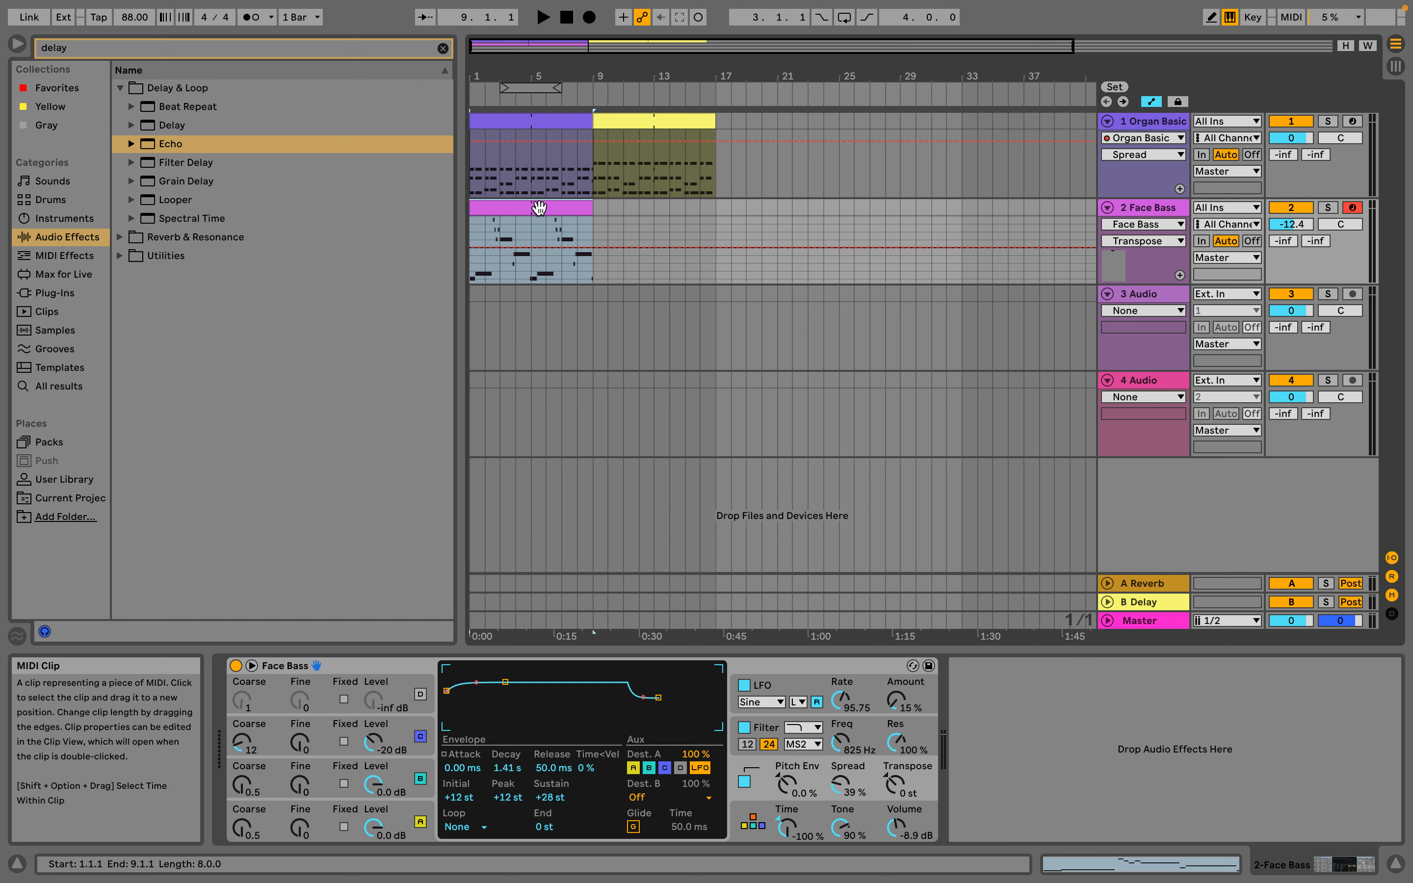
{"action": "key", "text": "super+d"}
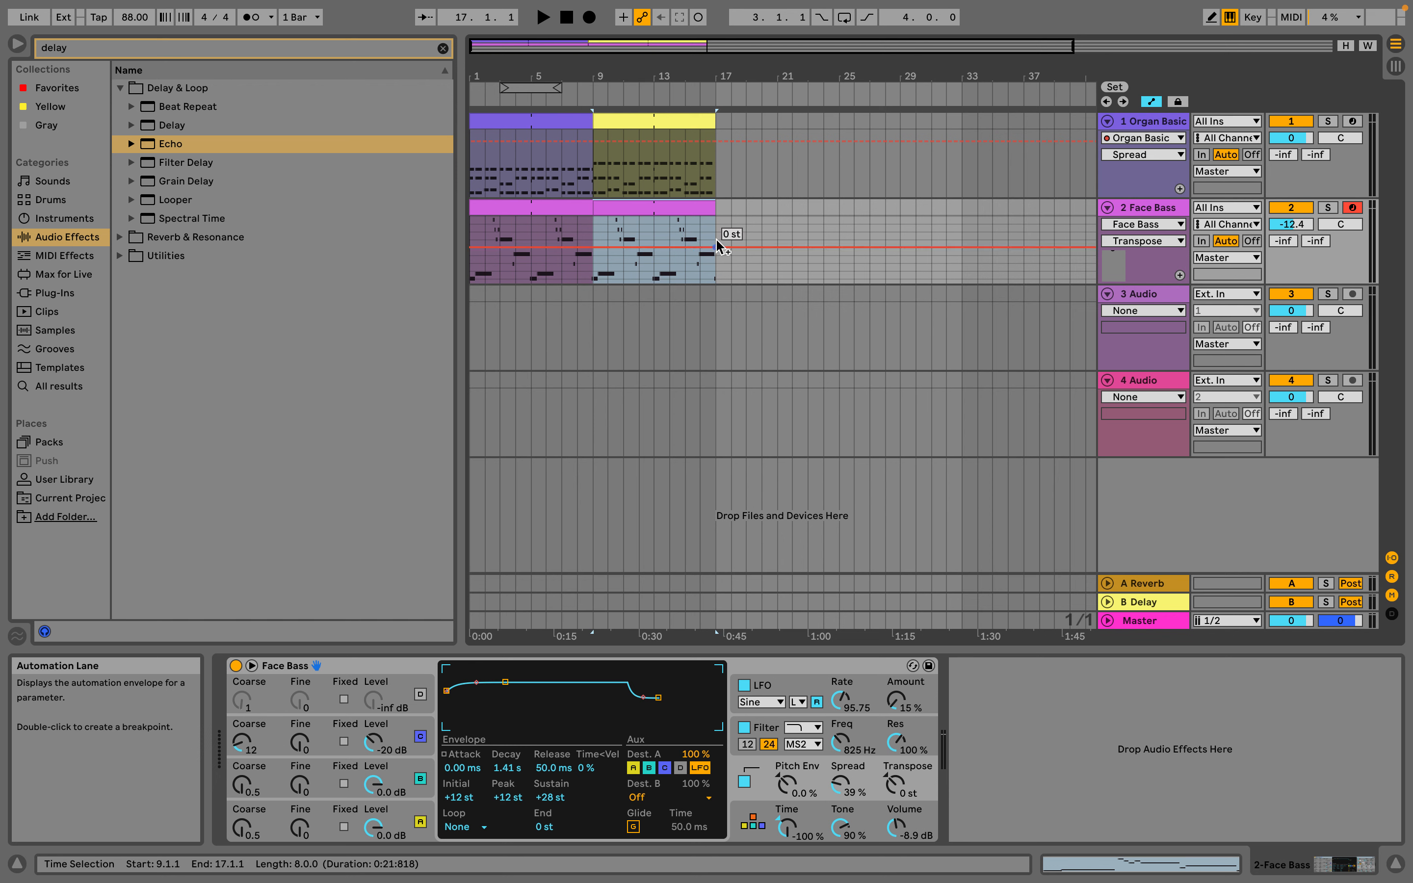
Clear the "delay" search in the Instruments category and collapse Operator's Bass presets to browse its Piano & Keys folder
{"action": "left_click", "coordinate": [68, 220]}
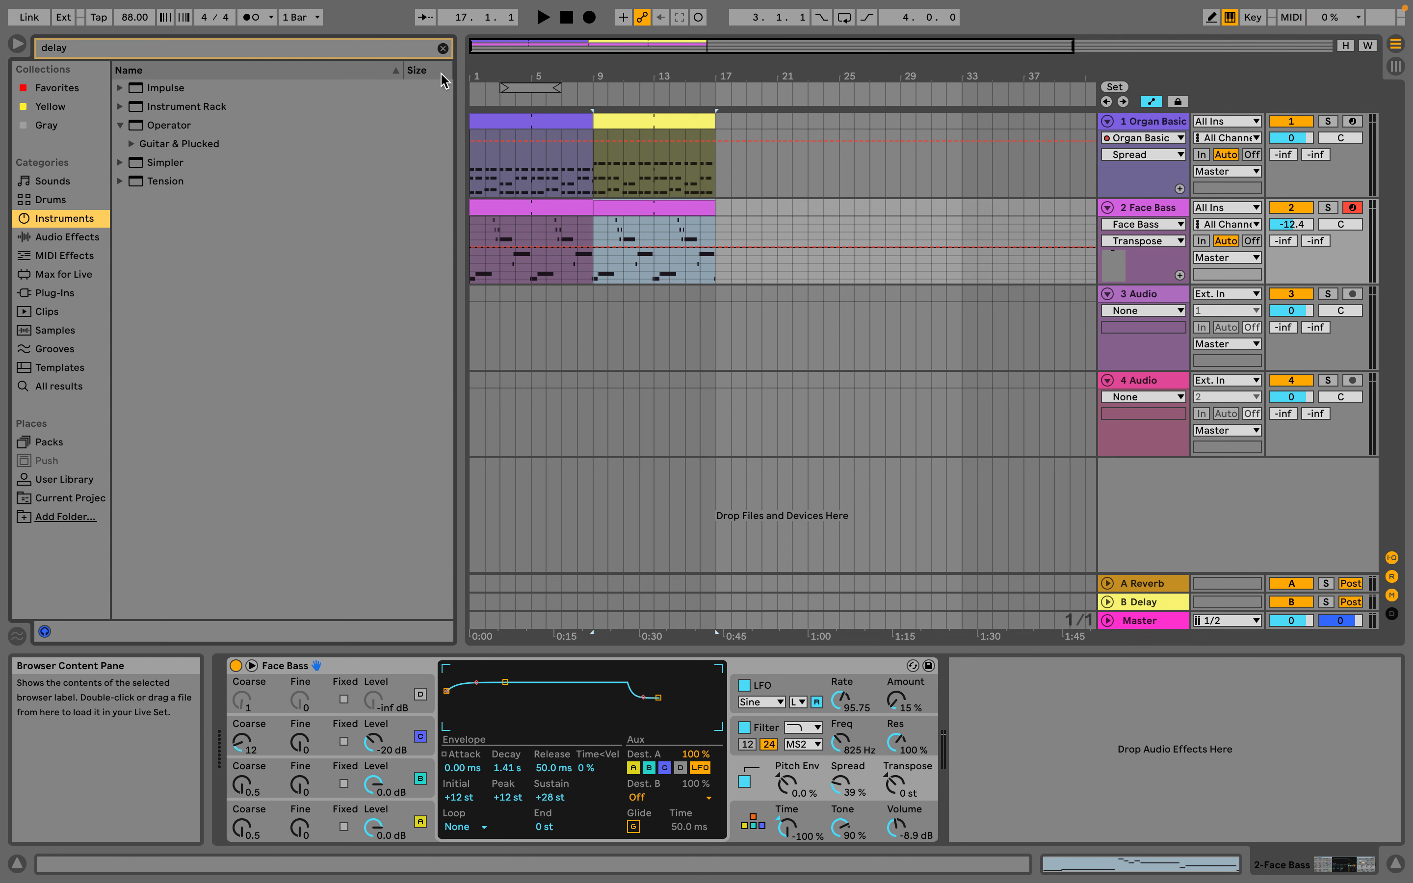
{"action": "left_click", "coordinate": [442, 48]}
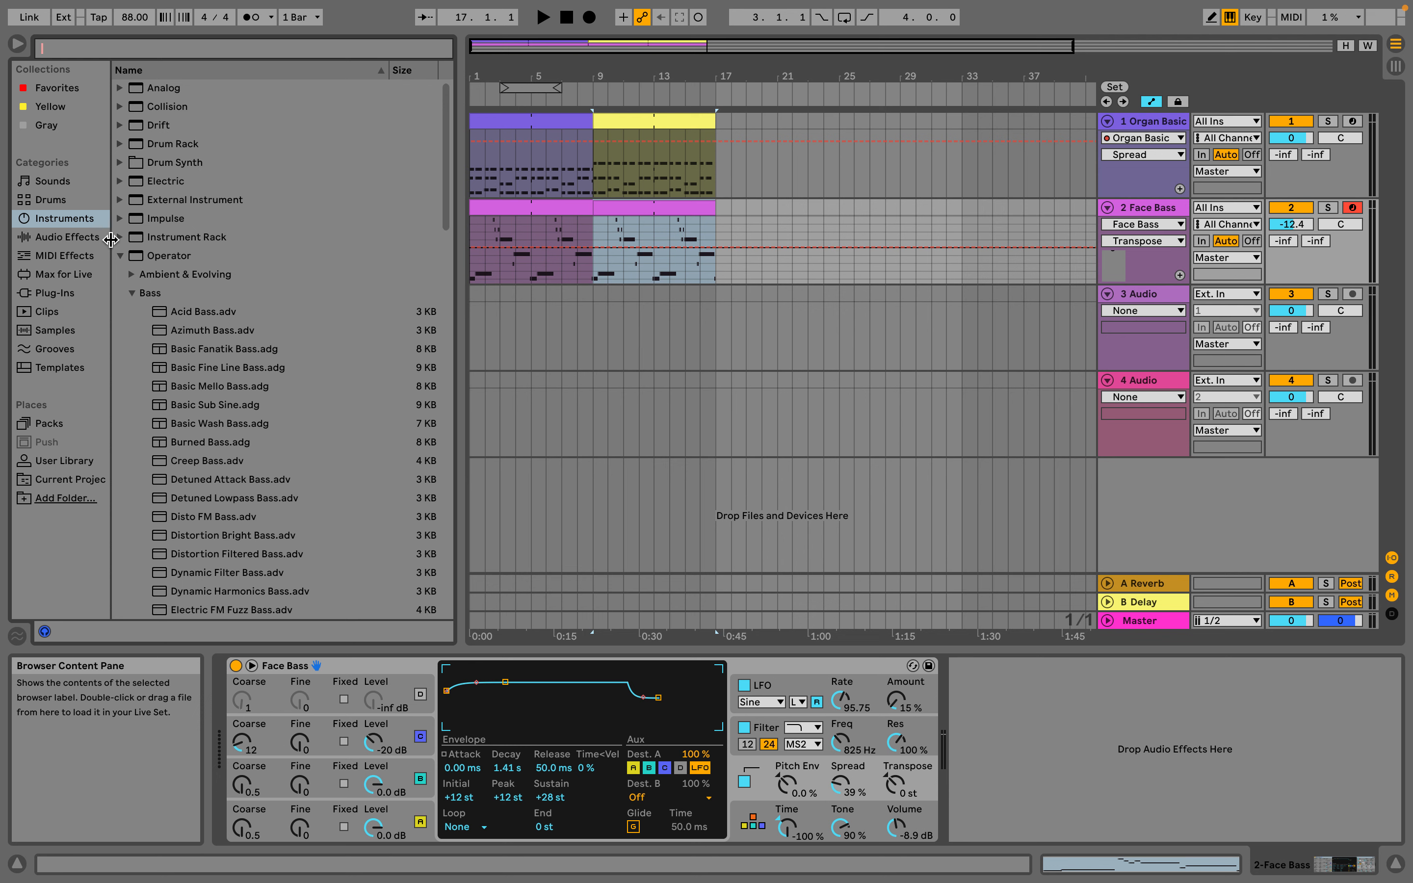
{"action": "left_click", "coordinate": [120, 256]}
{"action": "left_click", "coordinate": [120, 255]}
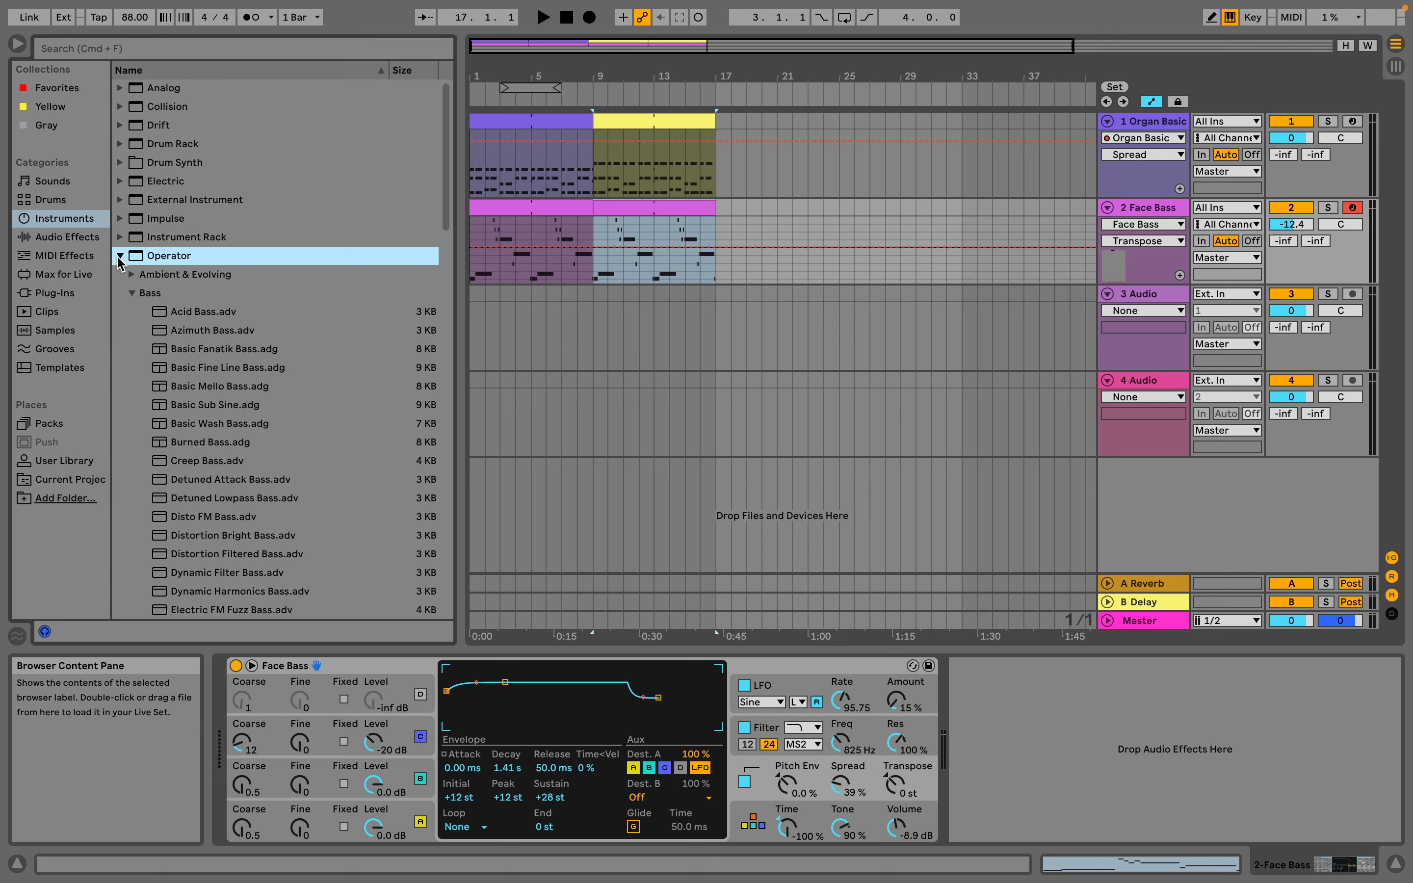
{"action": "left_click", "coordinate": [132, 293]}
{"action": "left_click", "coordinate": [132, 424]}
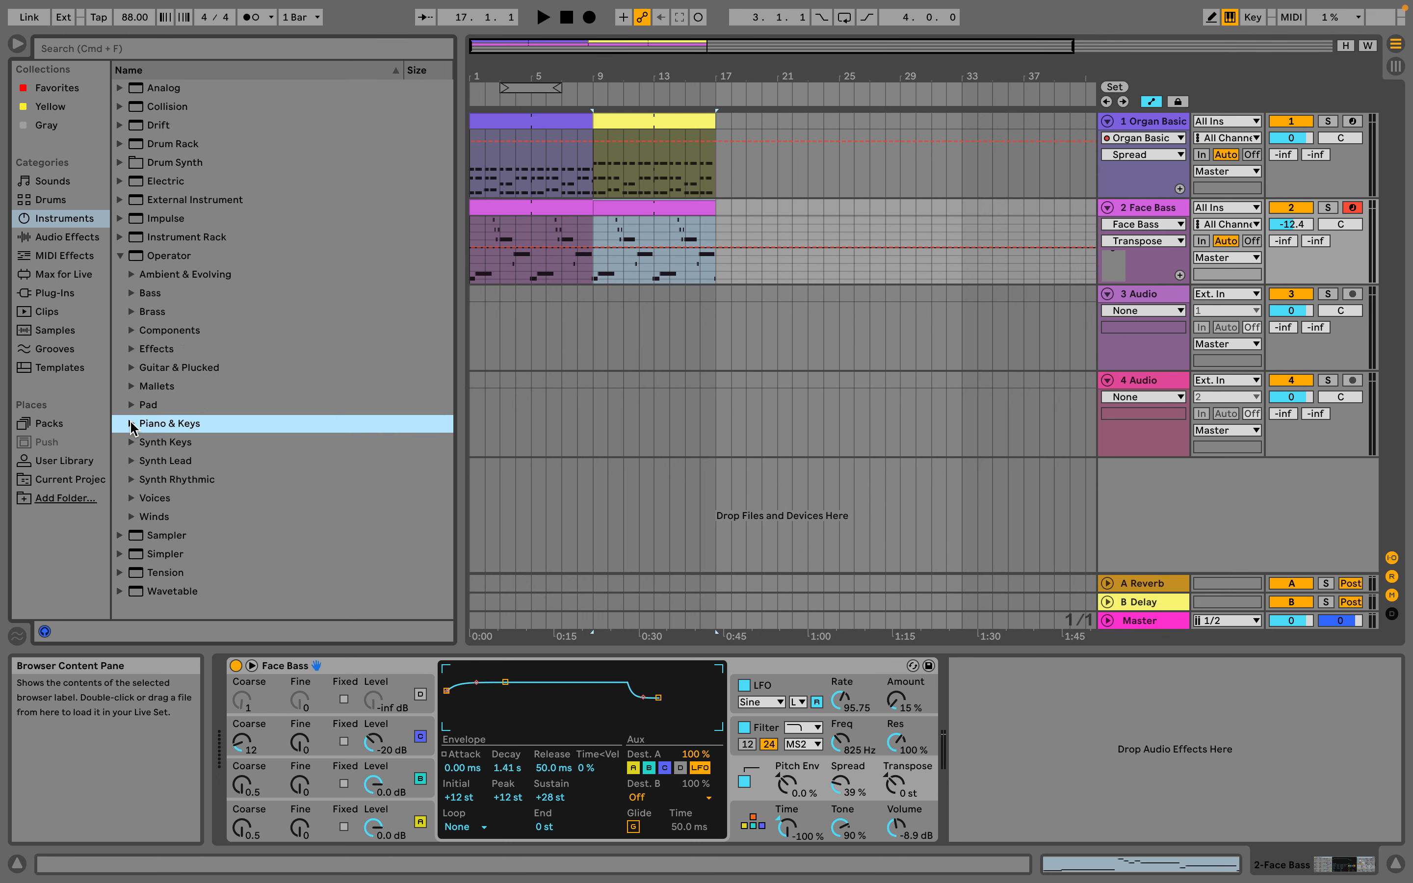
Search the Instruments for "sine" and add Operator's Sine Waveforms preset from Components as a new track
{"action": "left_click", "coordinate": [154, 50]}
{"action": "type", "text": "sine"}
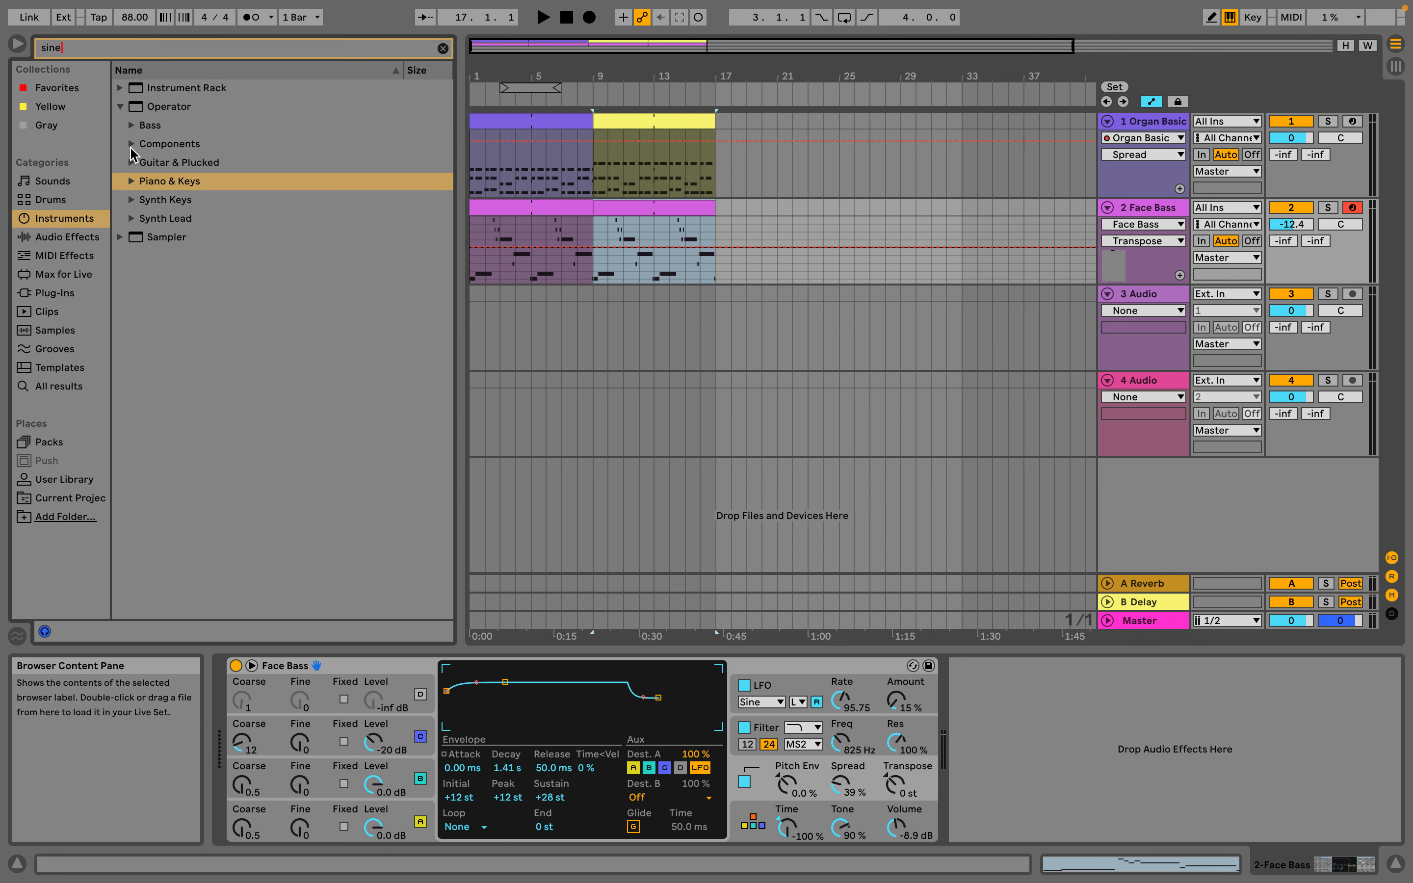
{"action": "left_click", "coordinate": [131, 145]}
{"action": "left_click_drag", "start_coordinate": [169, 241], "coordinate": [619, 526]}
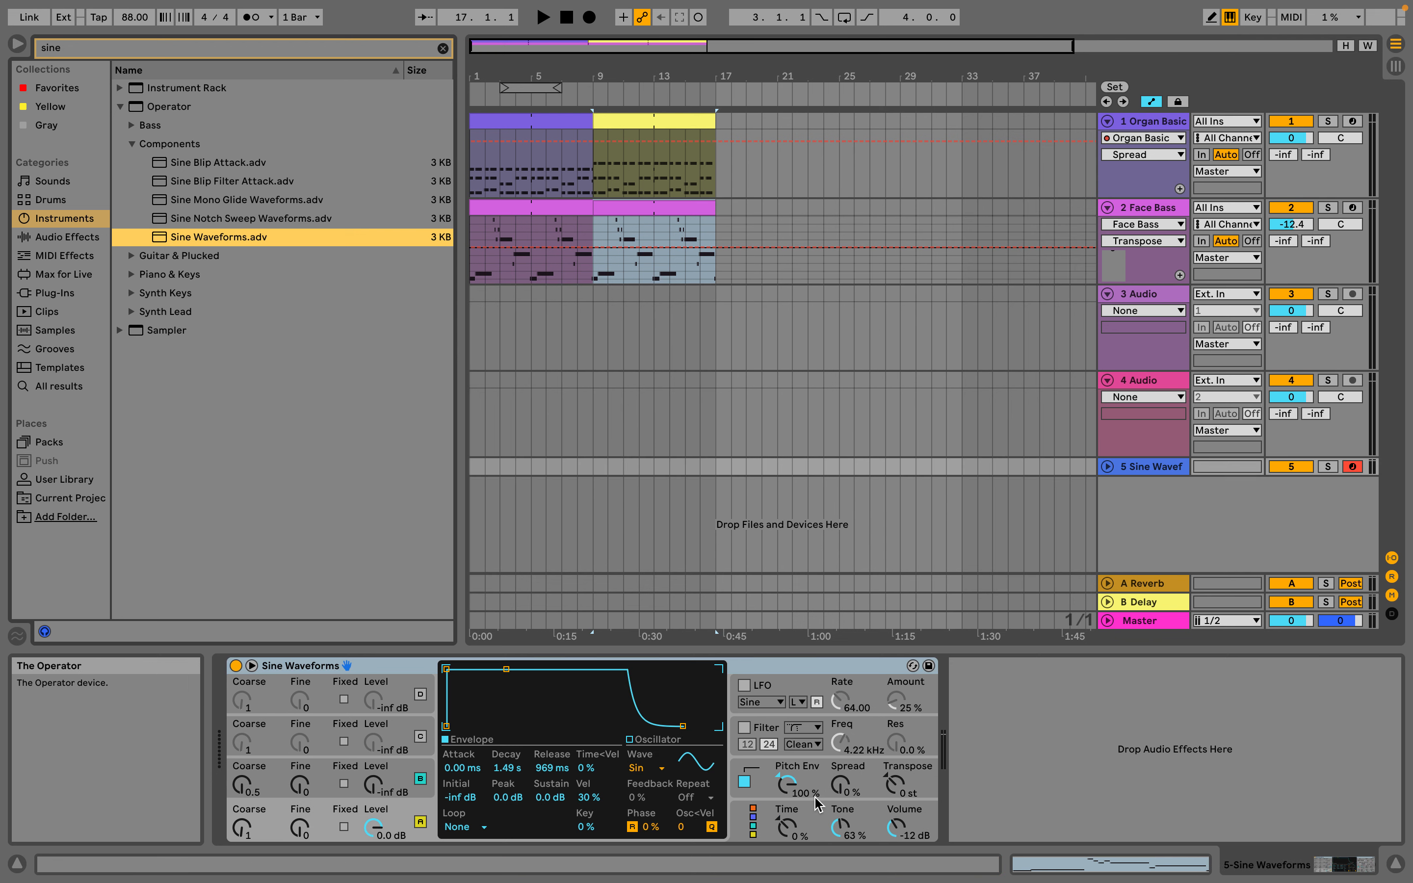
Set Sine Waveforms' oscillator A Release to 16.1 s and Fine to 8, and enable its LFO with Rate 4.96, Amount 12% and Attack 1.85 ms
{"action": "left_click_drag", "start_coordinate": [683, 726], "coordinate": [717, 726]}
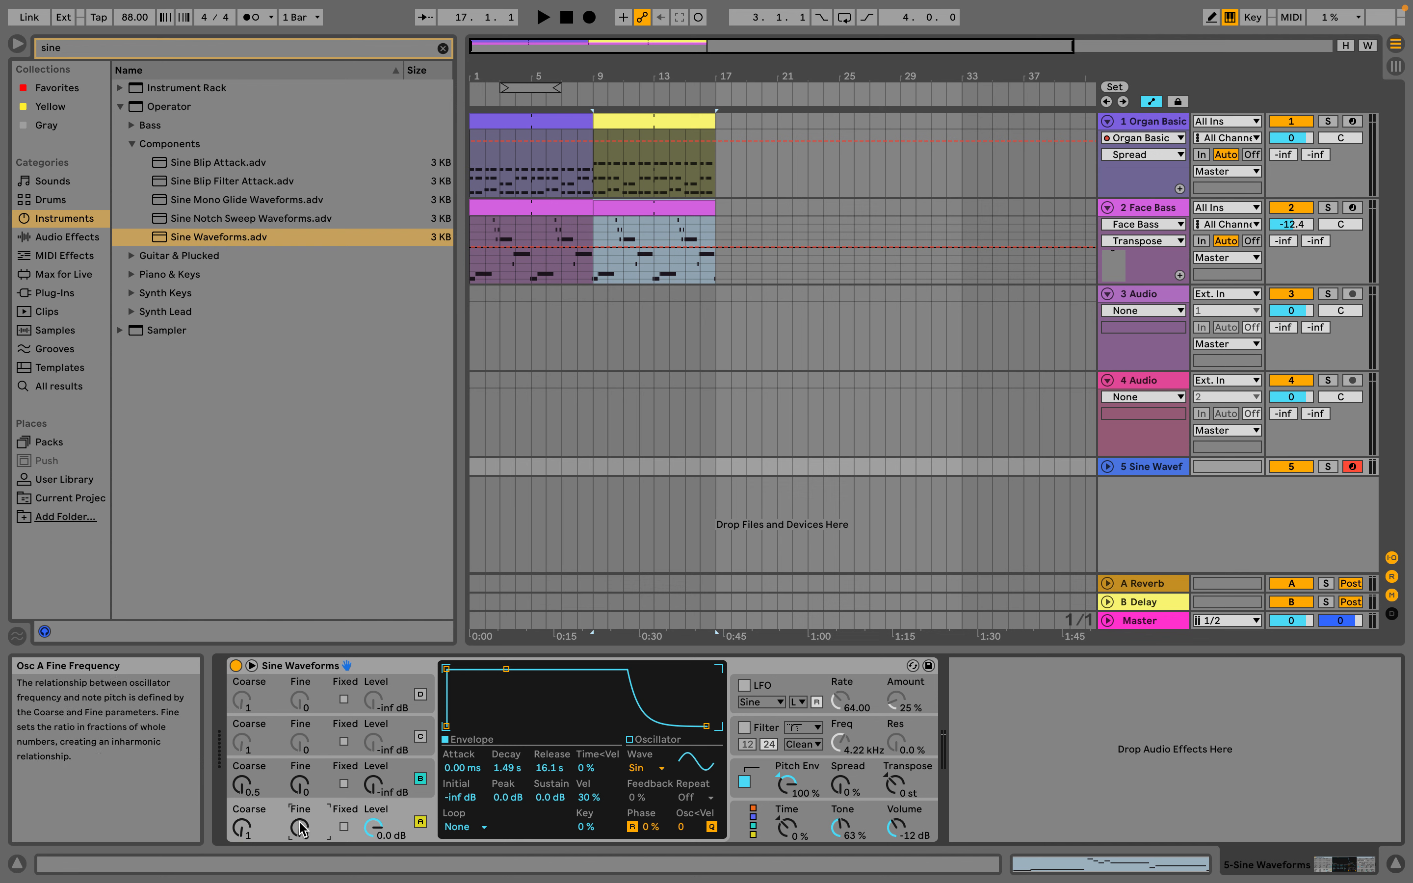
{"action": "left_click_drag", "start_coordinate": [299, 827], "coordinate": [300, 820]}
{"action": "left_click", "coordinate": [744, 684]}
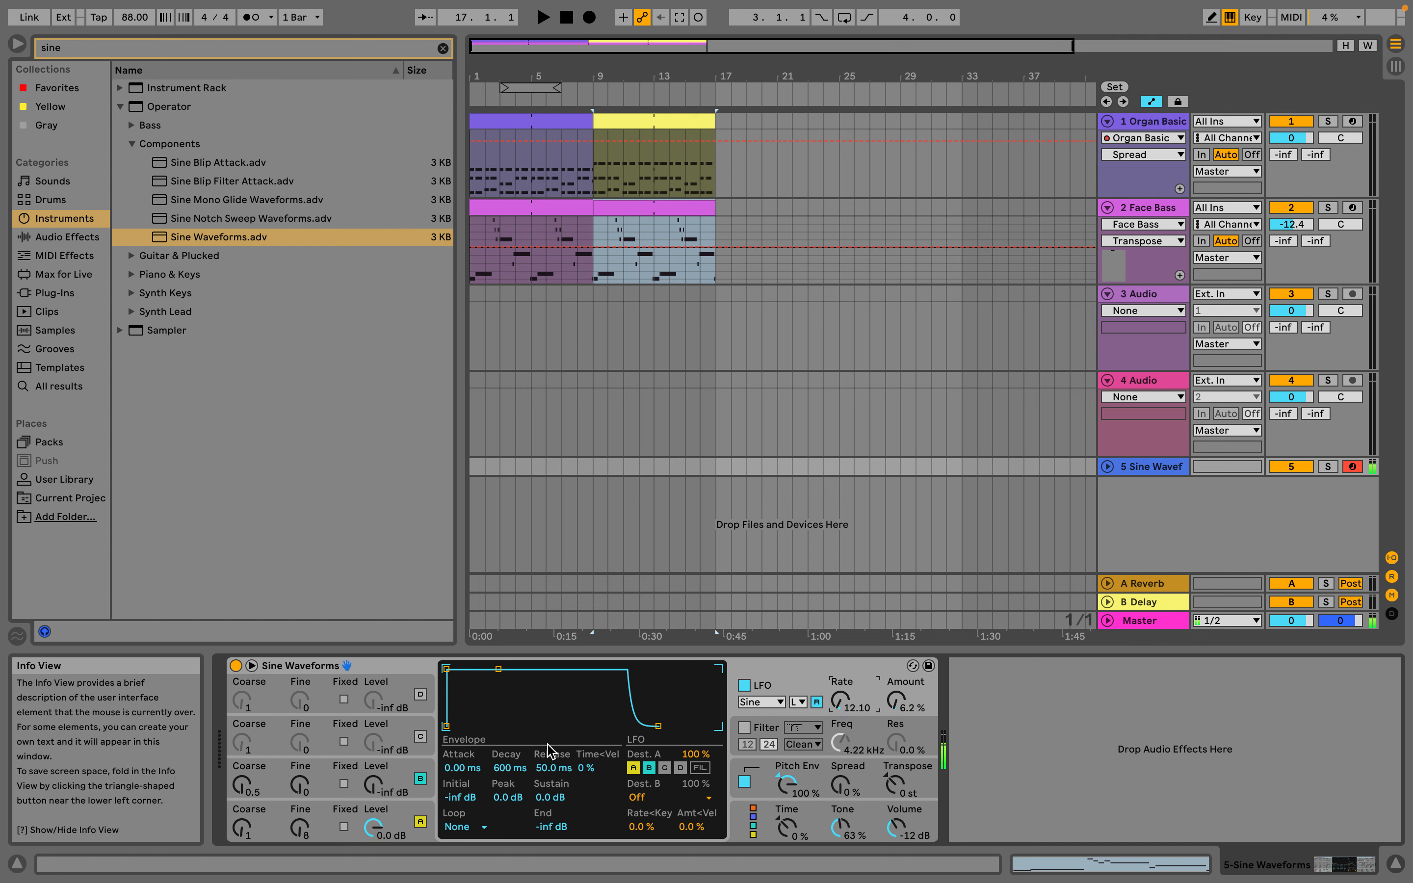
{"action": "left_click", "coordinate": [276, 824]}
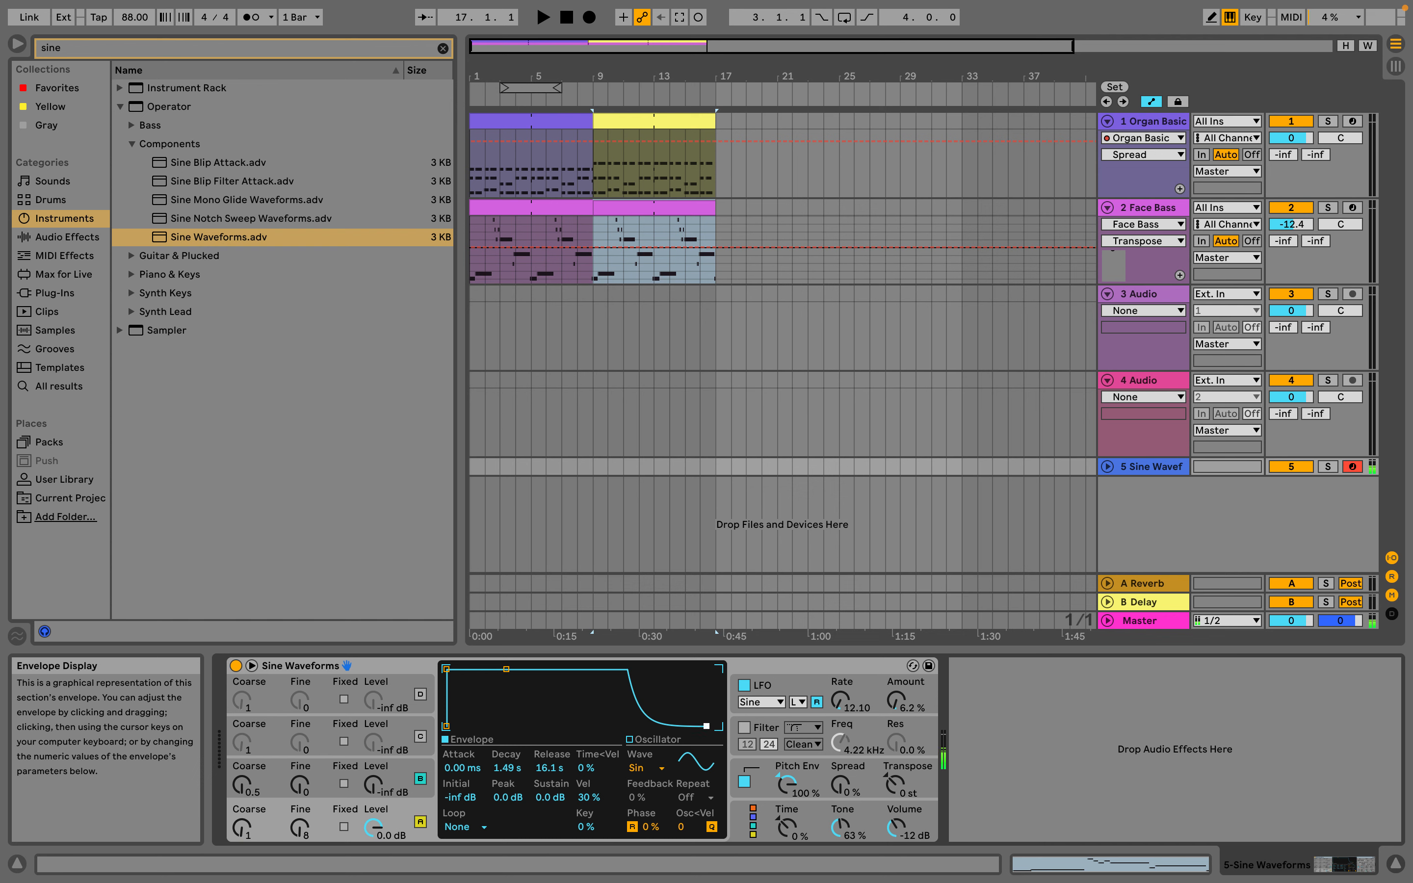
{"action": "left_click", "coordinate": [896, 701]}
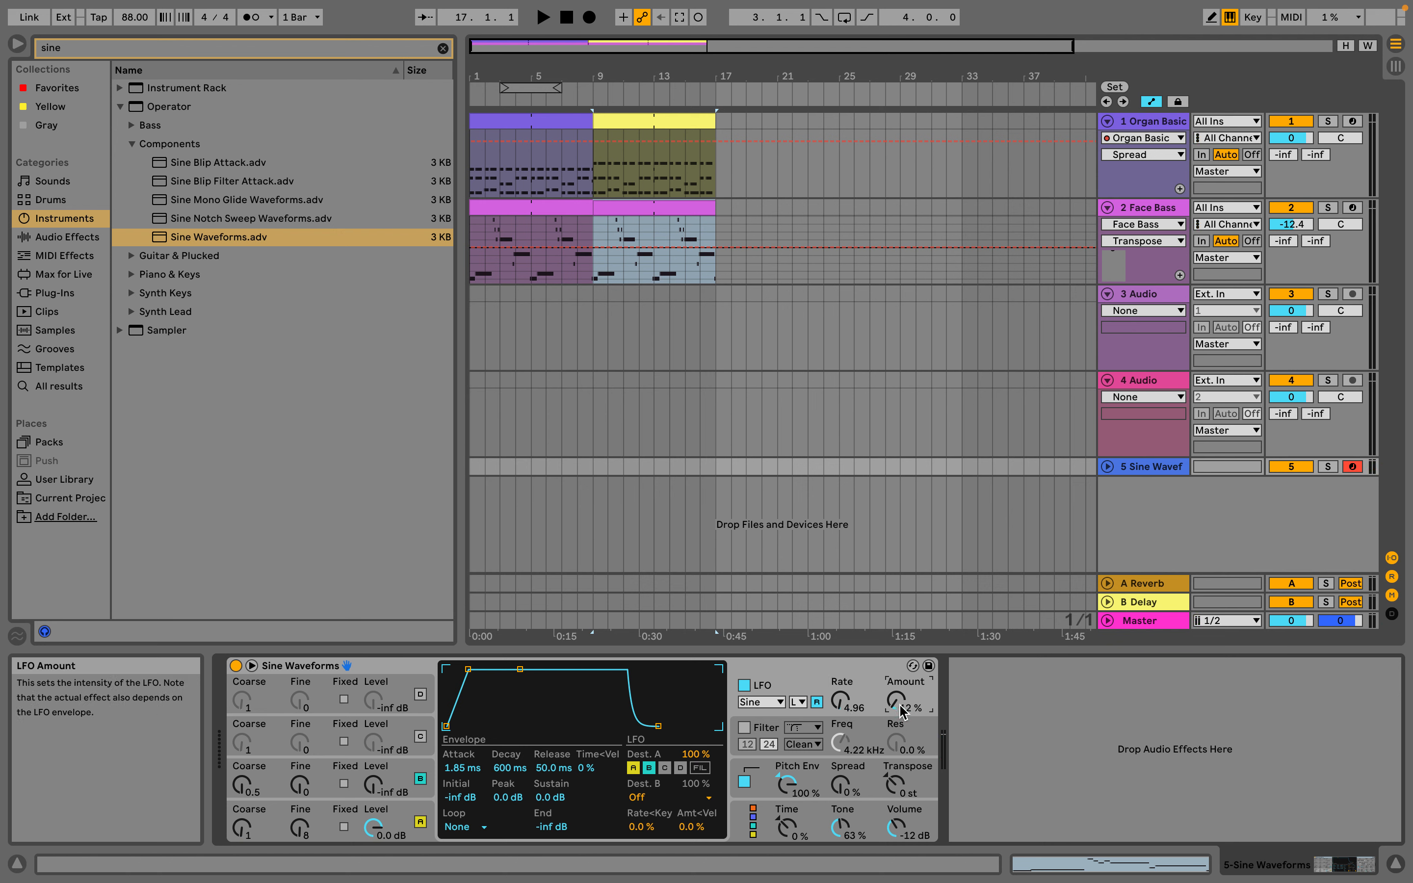
Record a melody into the Arrangement on the Sine Waveforms track from bar 1 to bar 9
{"action": "left_click", "coordinate": [566, 24]}
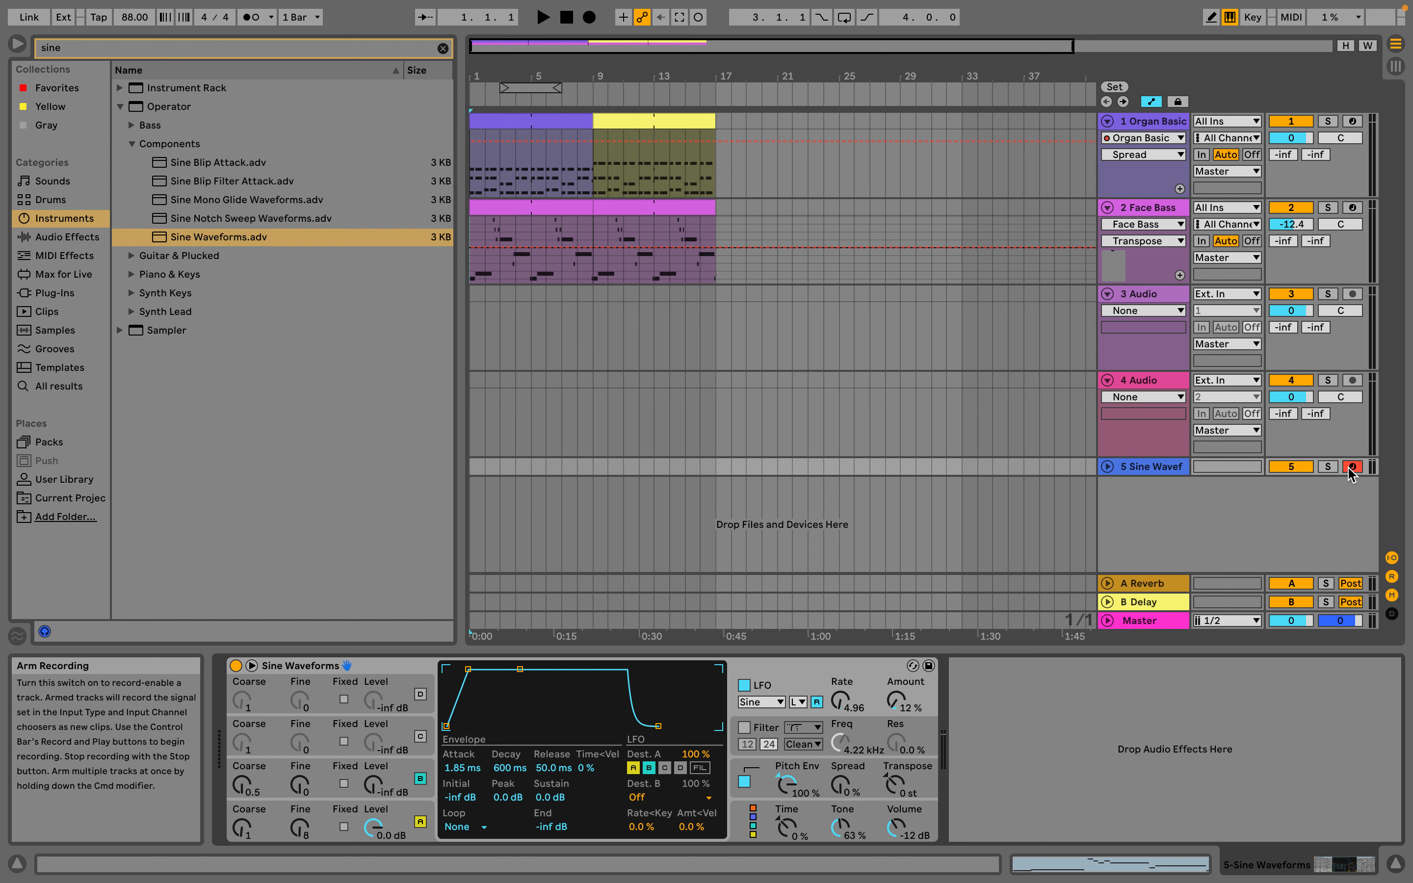
{"action": "left_click", "coordinate": [588, 23]}
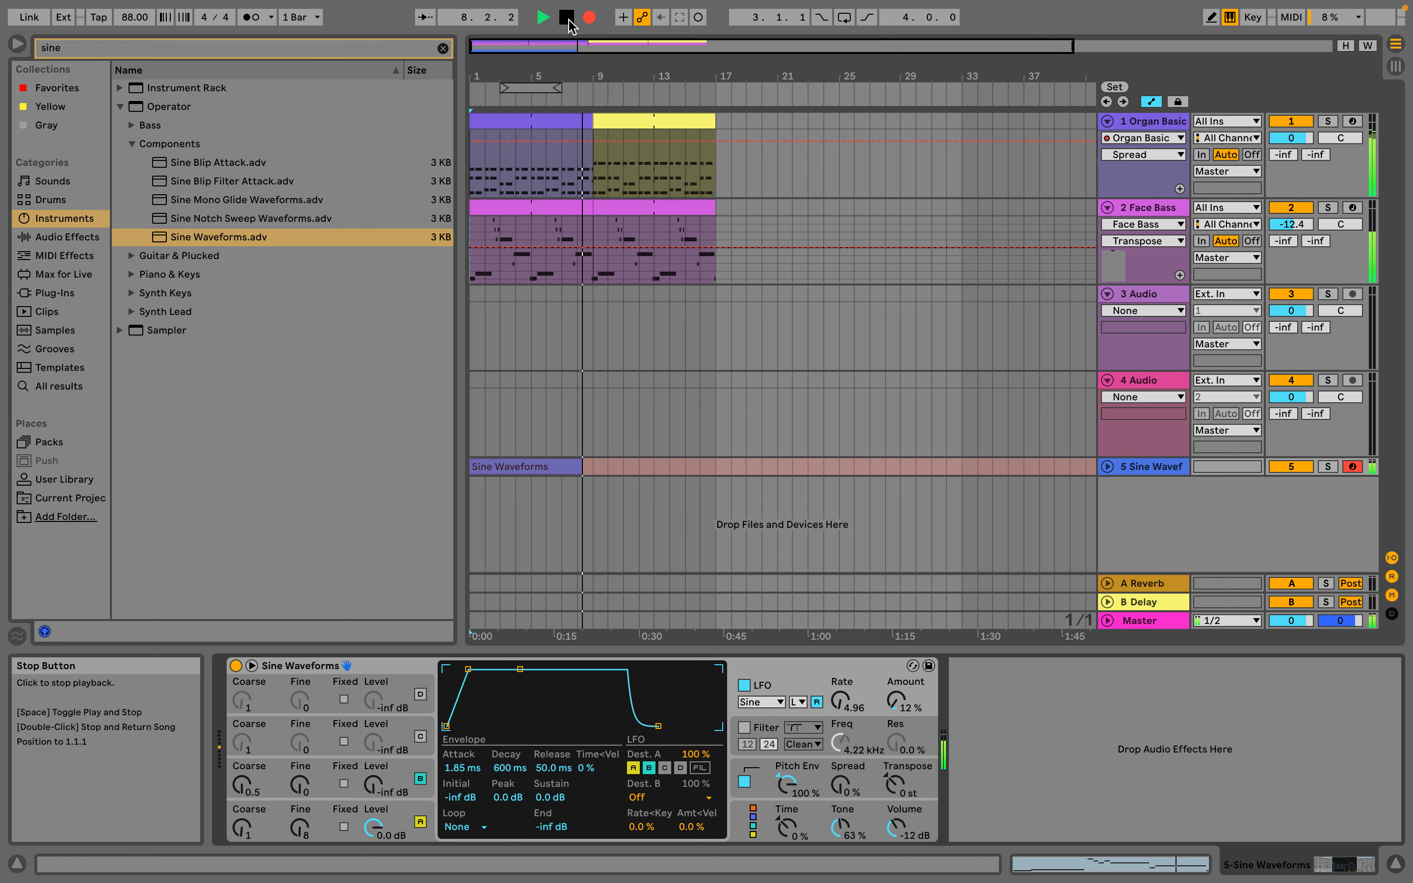
{"action": "left_click", "coordinate": [568, 18]}
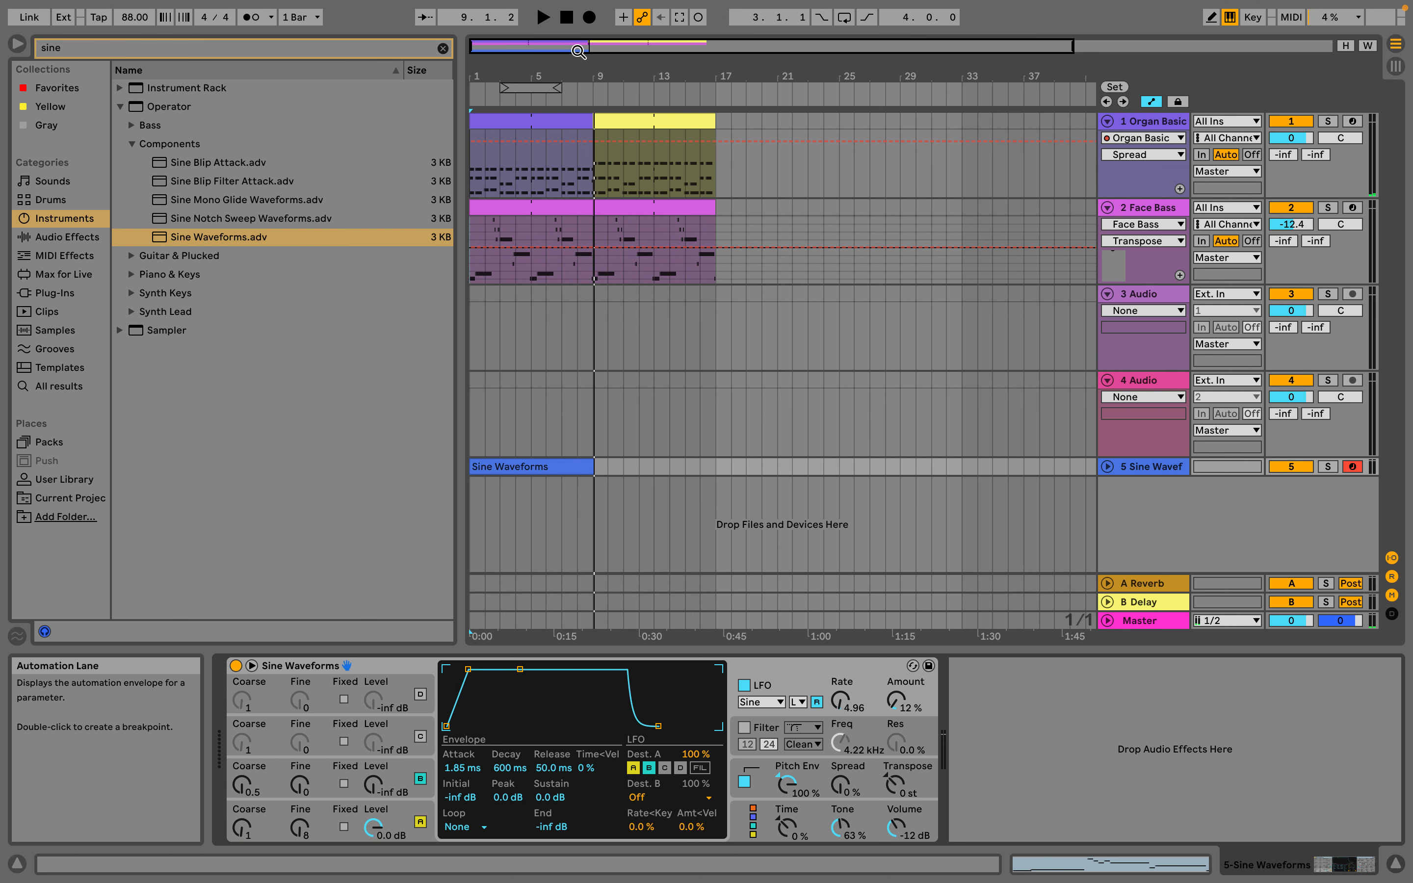
Unfold the Sine Waveforms track and play the recorded melody with the organ and bass from the start
{"action": "left_click", "coordinate": [1108, 467]}
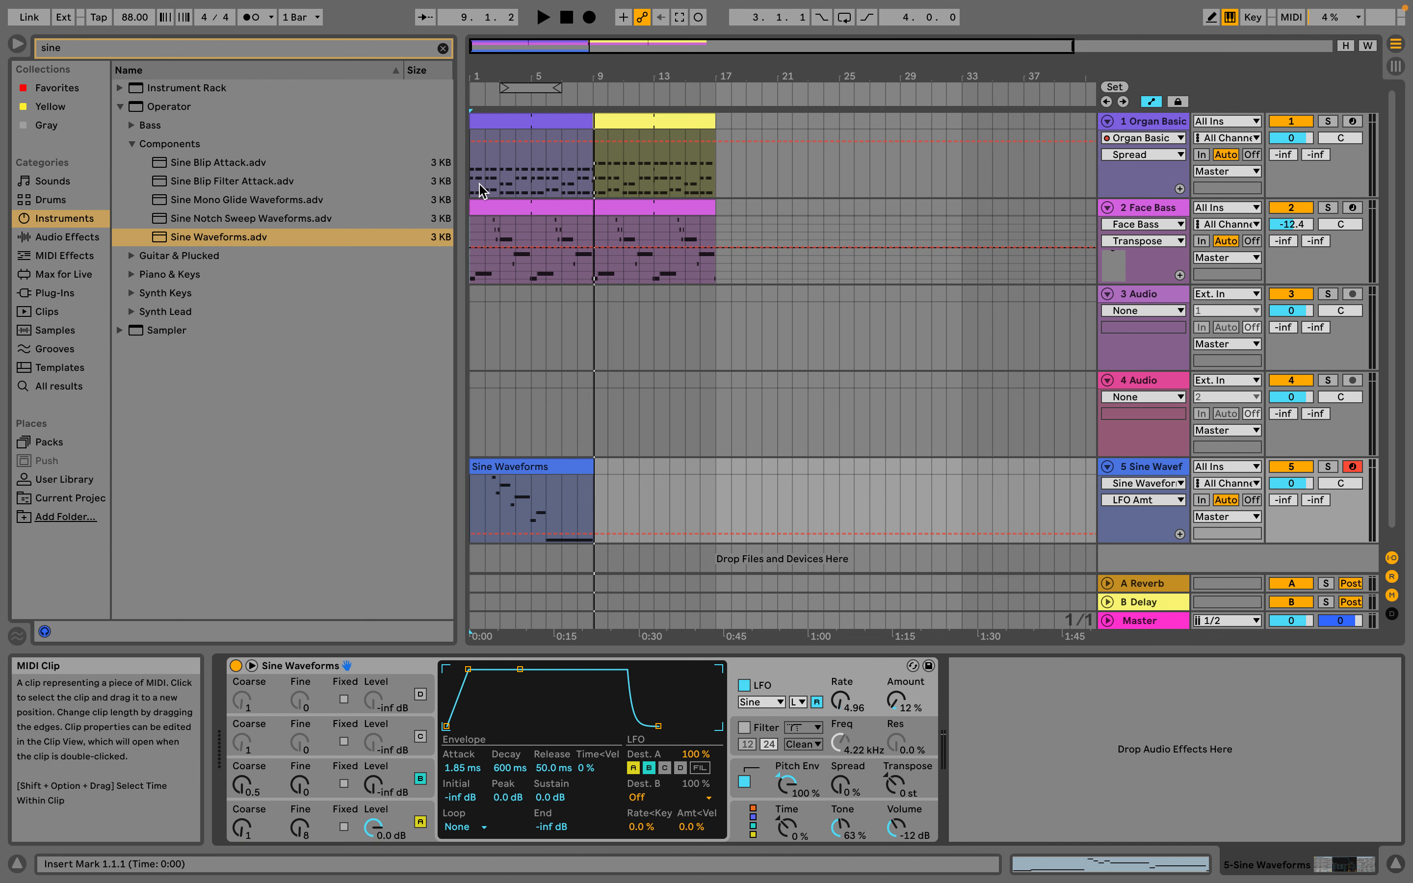
{"action": "left_click", "coordinate": [489, 99]}
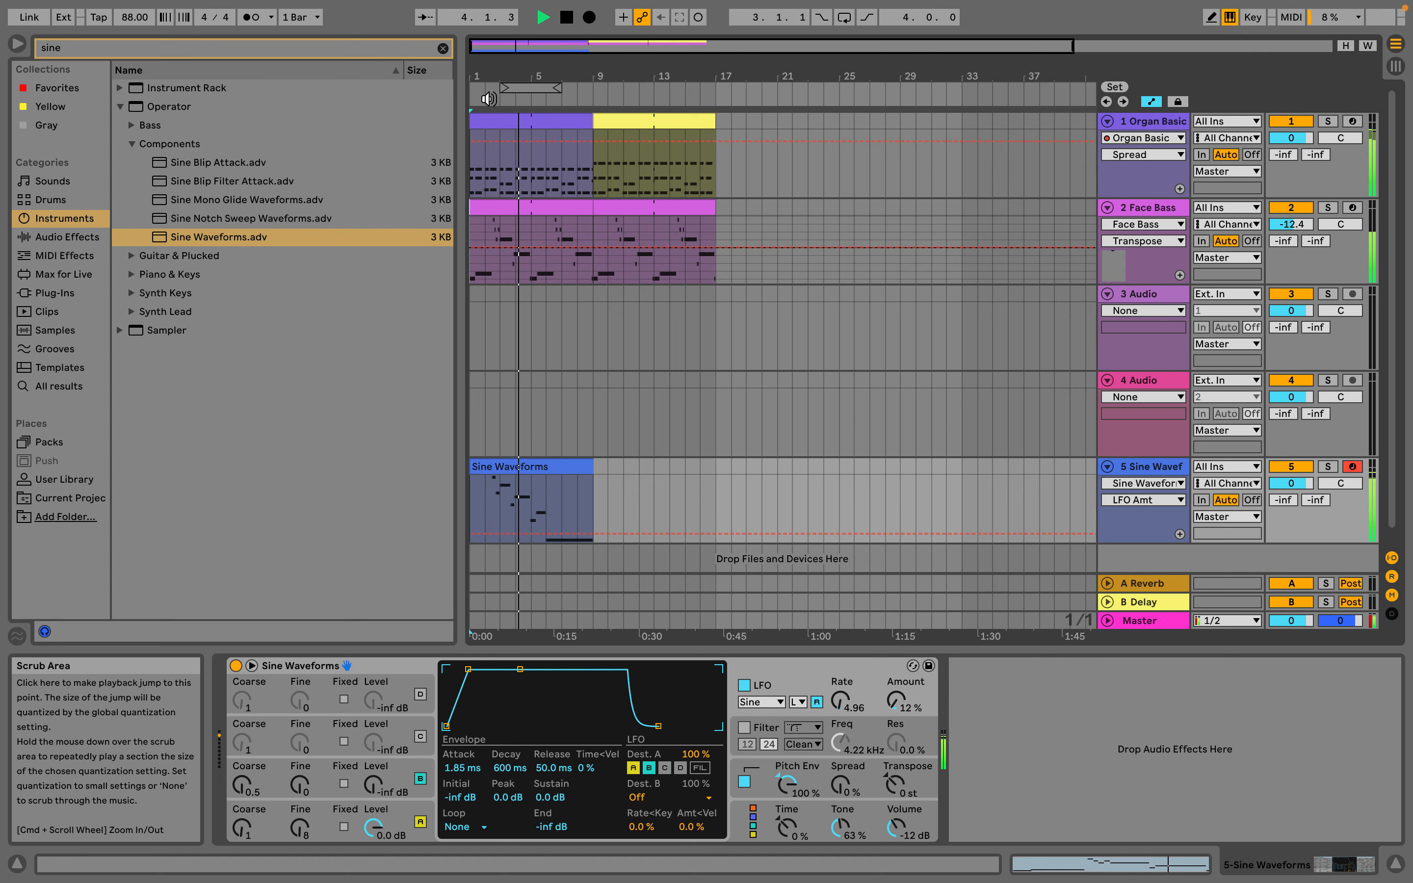
{"action": "key", "text": "space"}
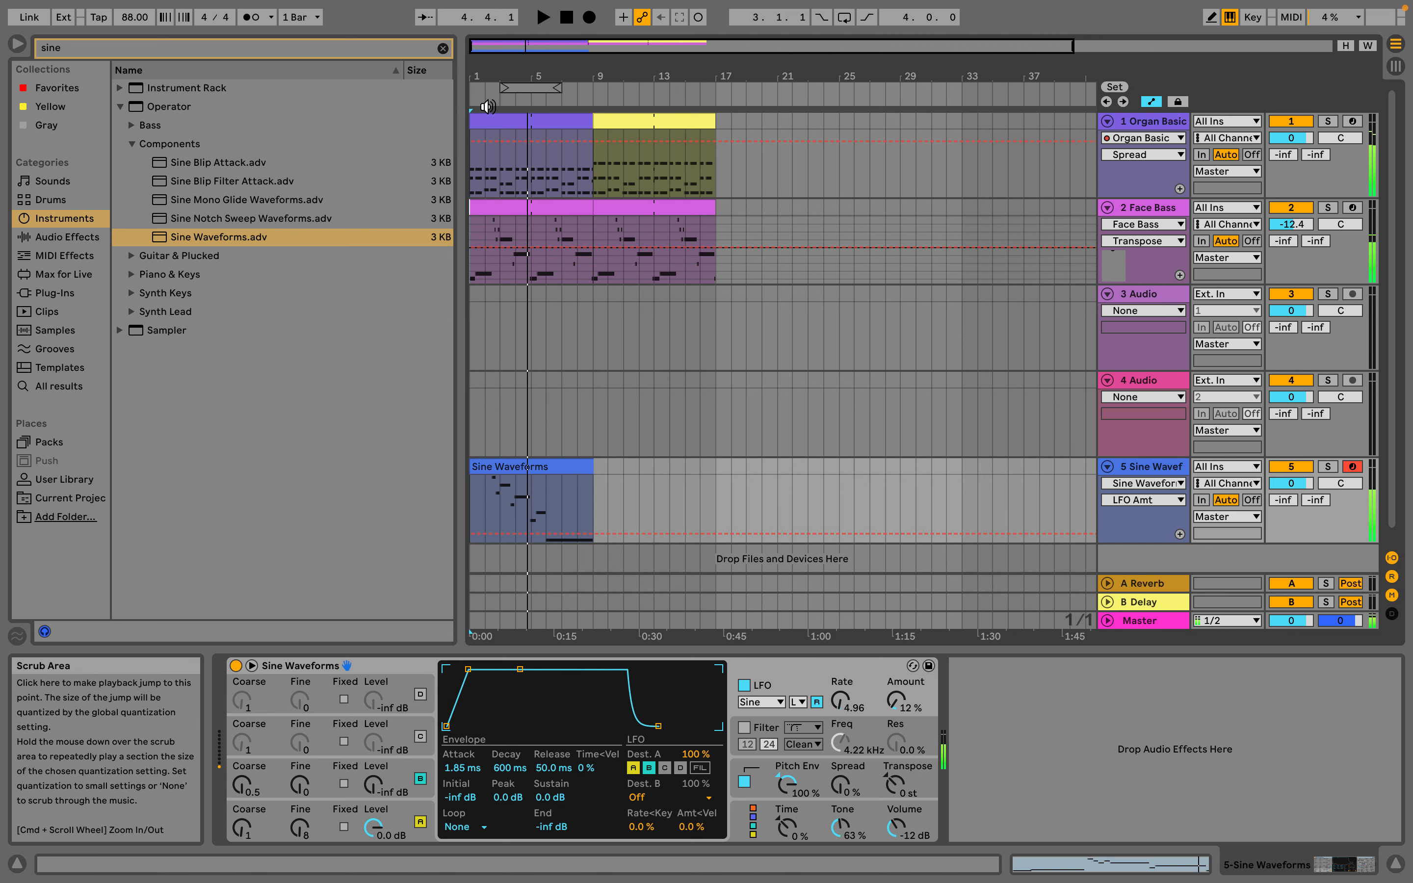
In the Sine Waveforms clip, delete the F3, G3 and C3 notes and extend the B3 note to the clip's end at bar 9
{"action": "double_click", "coordinate": [537, 463]}
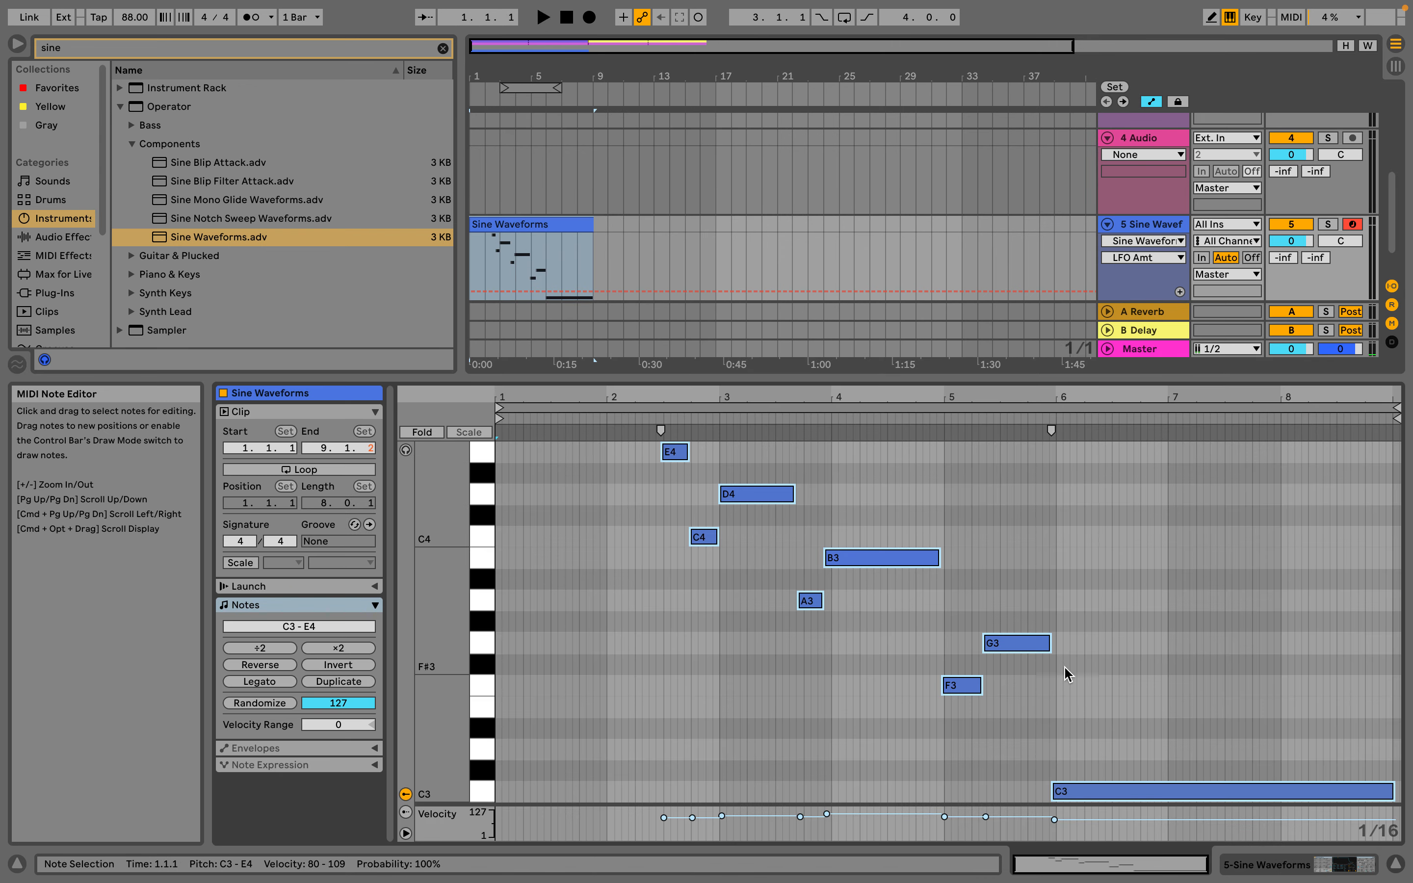
{"action": "left_click_drag", "start_coordinate": [952, 576], "coordinate": [1255, 823]}
{"action": "key", "text": "Delete"}
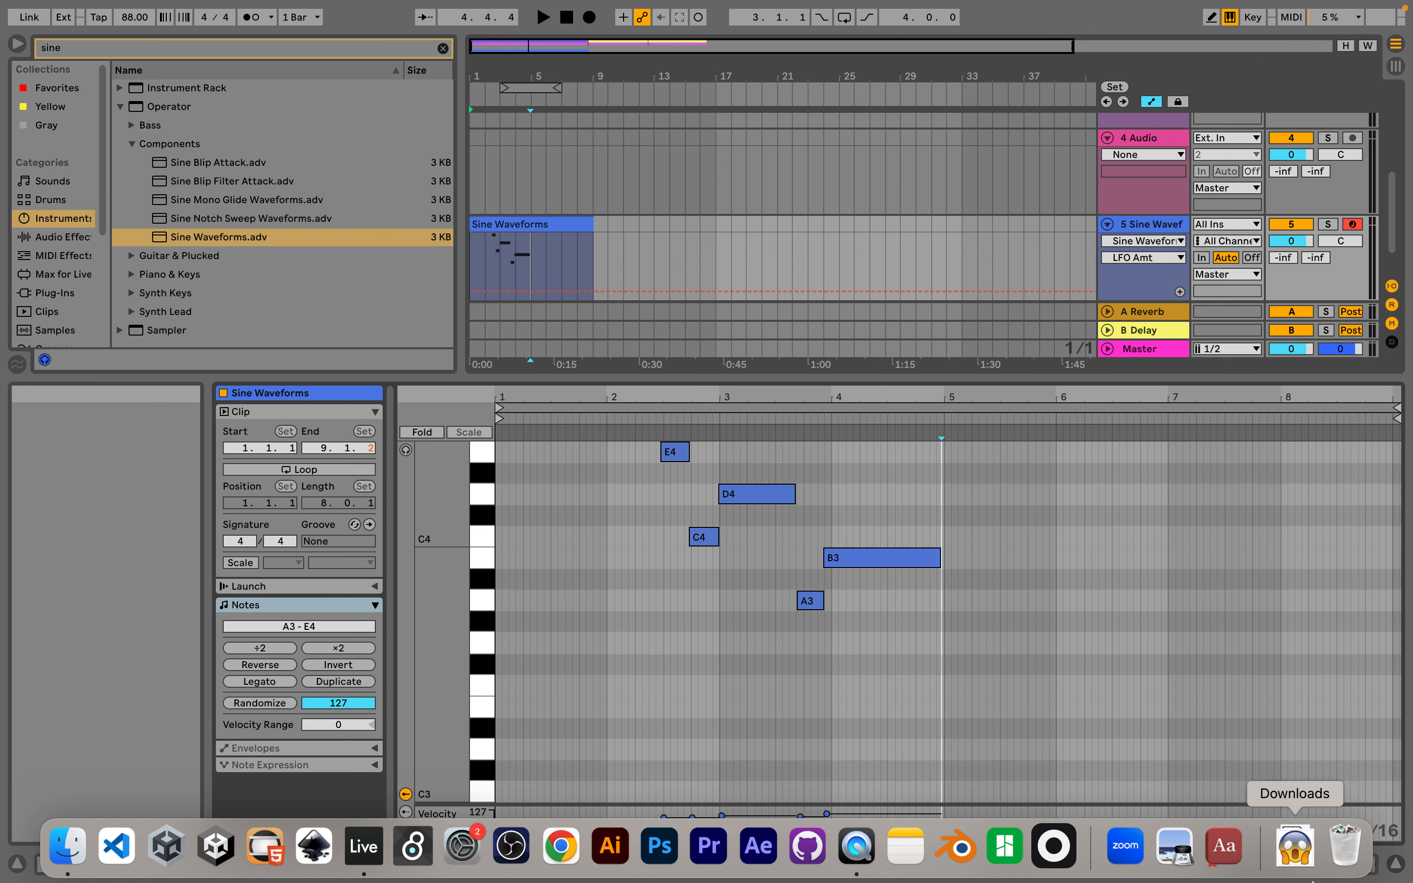
{"action": "left_click", "coordinate": [937, 559]}
{"action": "left_click_drag", "start_coordinate": [939, 559], "coordinate": [1372, 558]}
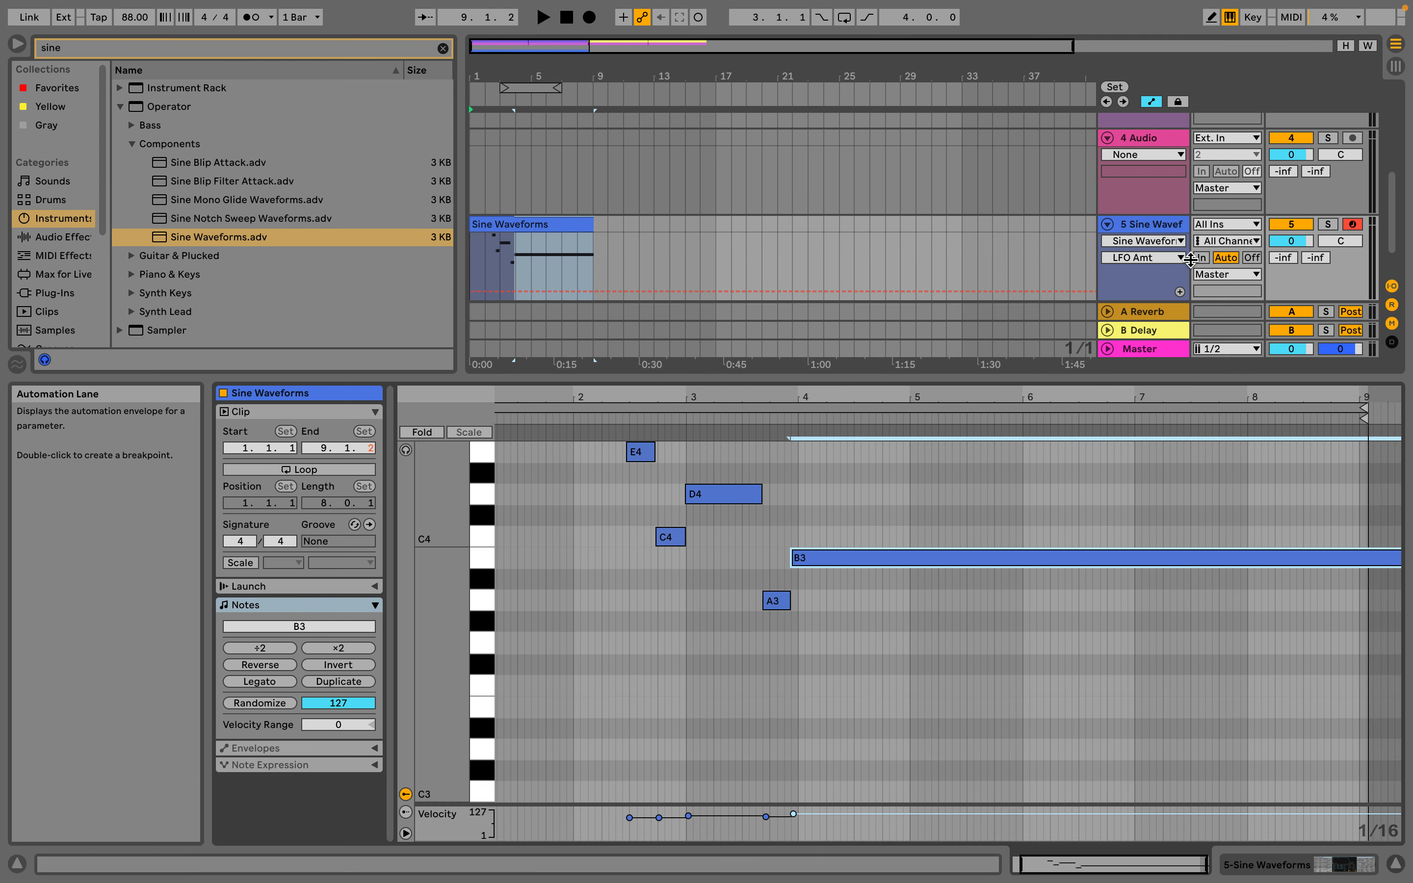
On the Sine Waveforms track, show the Mixer's Track Volume automation and draw a fade from 0 dB at about bar 6 to silence at bar 9
{"action": "left_click", "coordinate": [1143, 240]}
{"action": "left_click", "coordinate": [1139, 286]}
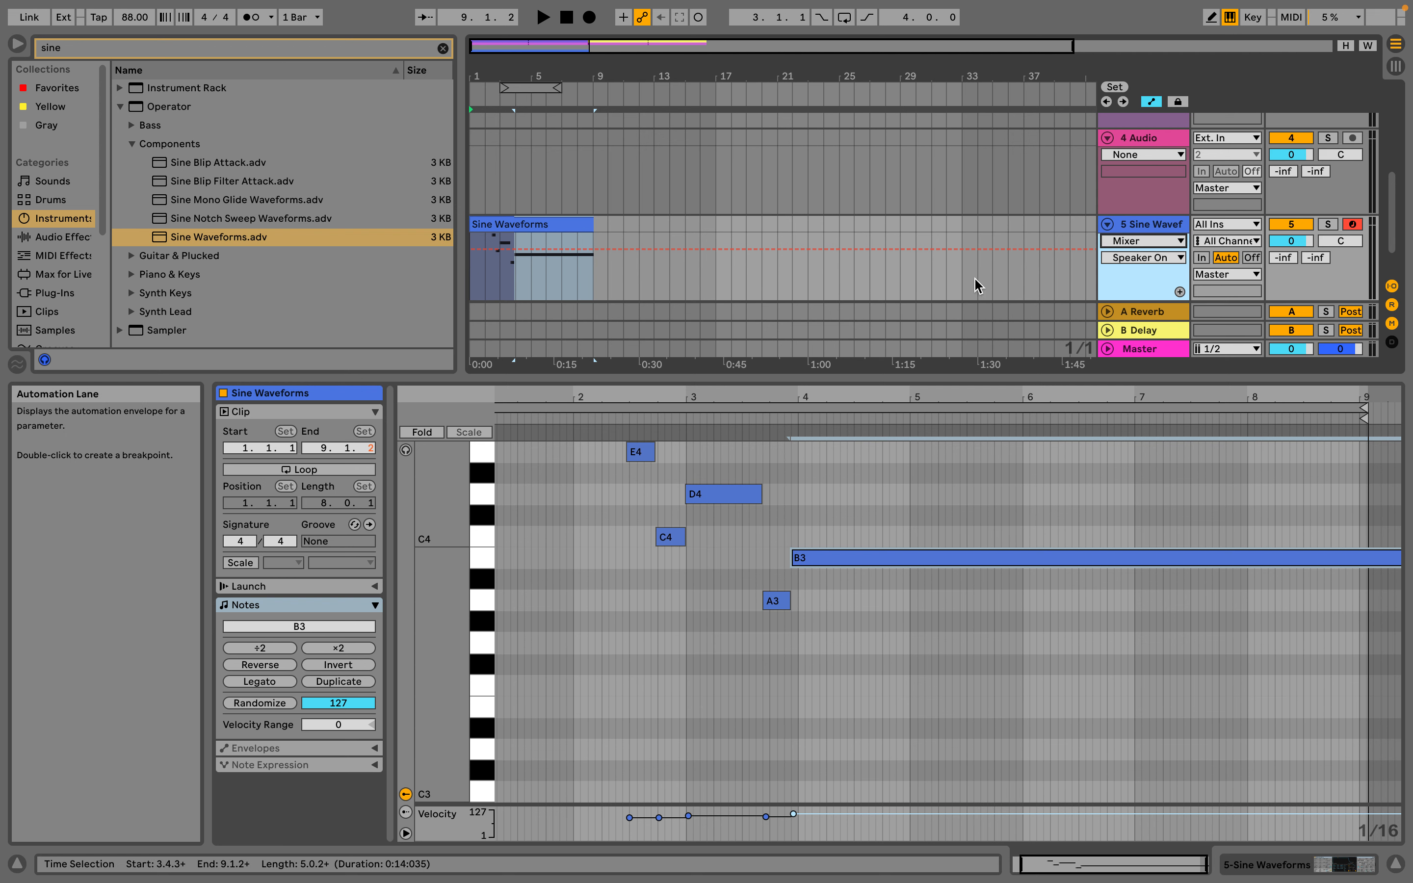
{"action": "left_click", "coordinate": [1155, 259]}
{"action": "left_click", "coordinate": [1144, 301]}
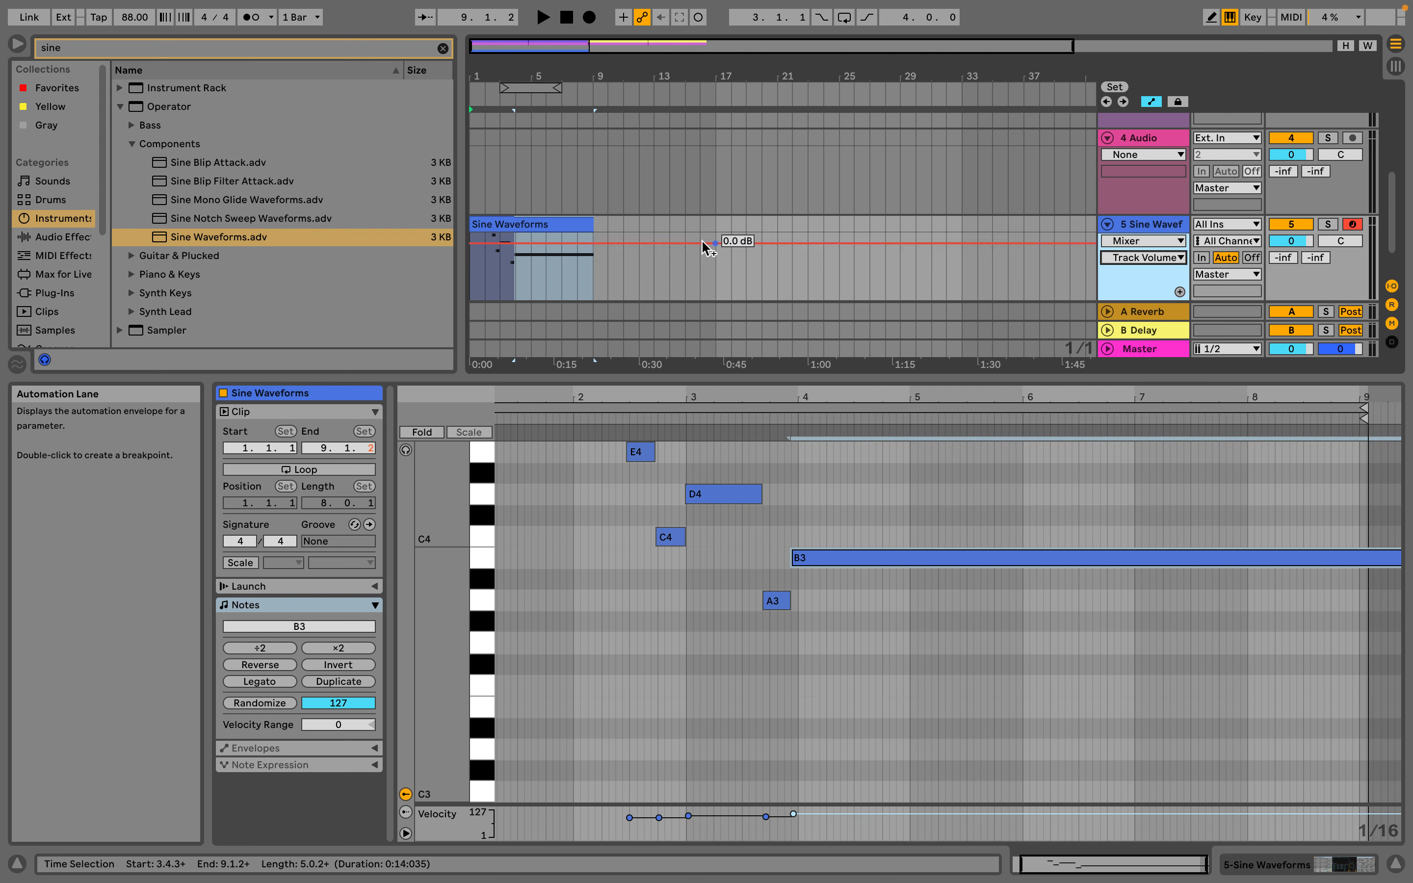
{"action": "left_click", "coordinate": [543, 246]}
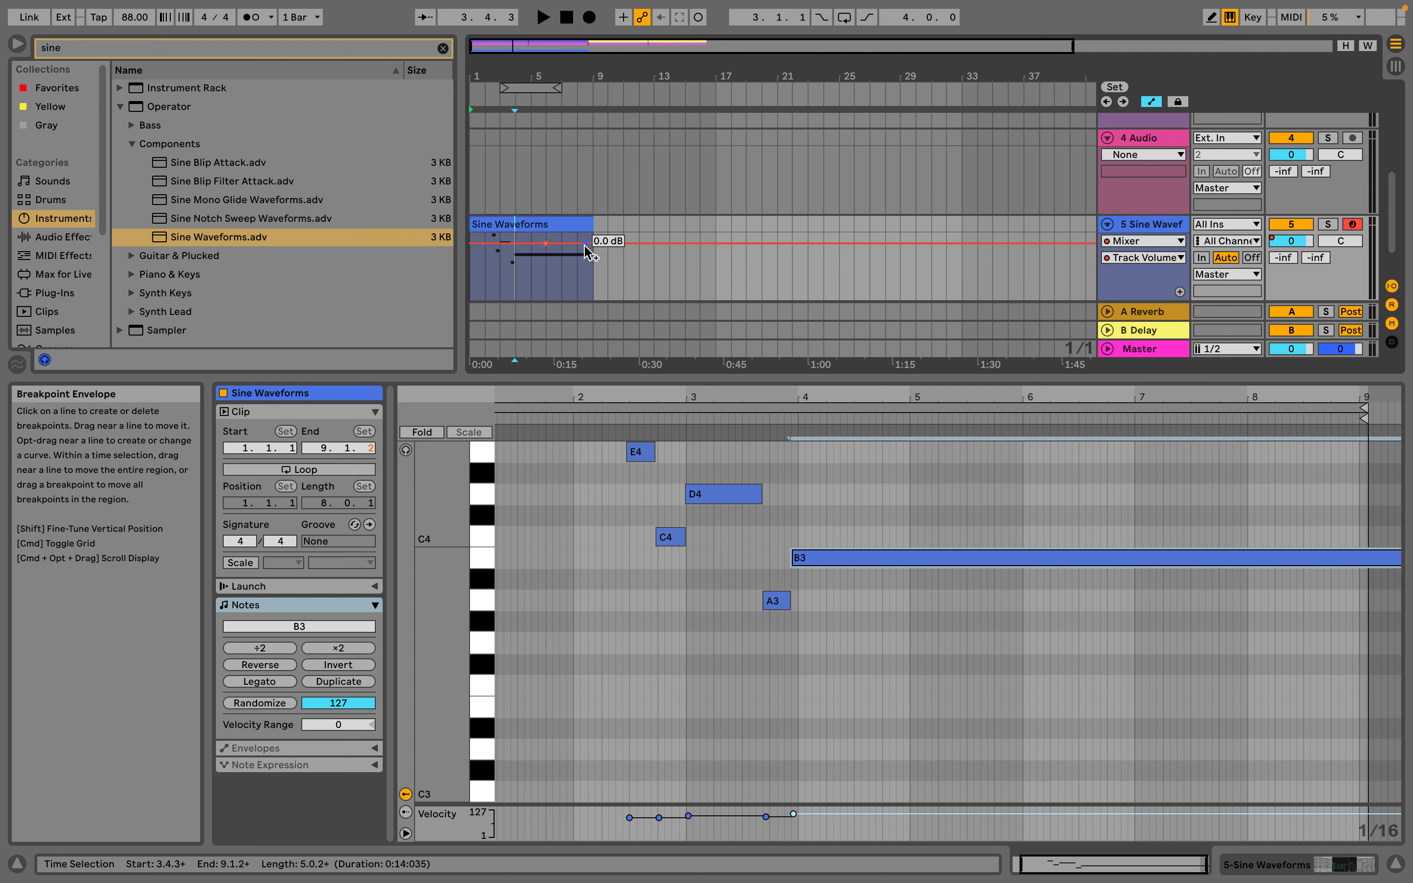
{"action": "left_click_drag", "start_coordinate": [592, 243], "coordinate": [593, 302]}
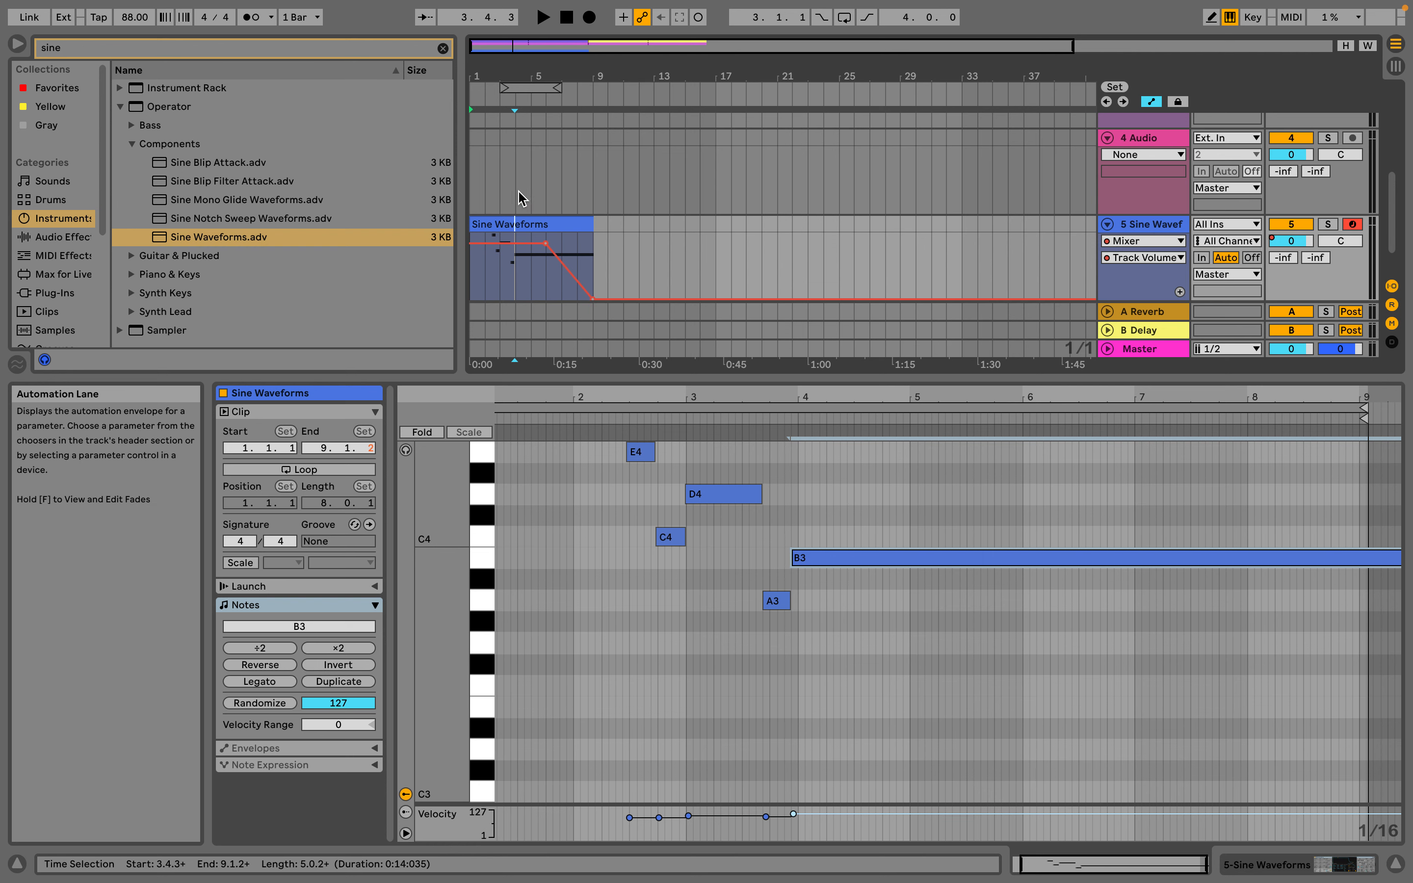
Play back the volume fade and shift it earlier, starting at about bar 4 and reaching silence at bar 7, then audition it from the start
{"action": "left_click", "coordinate": [489, 92]}
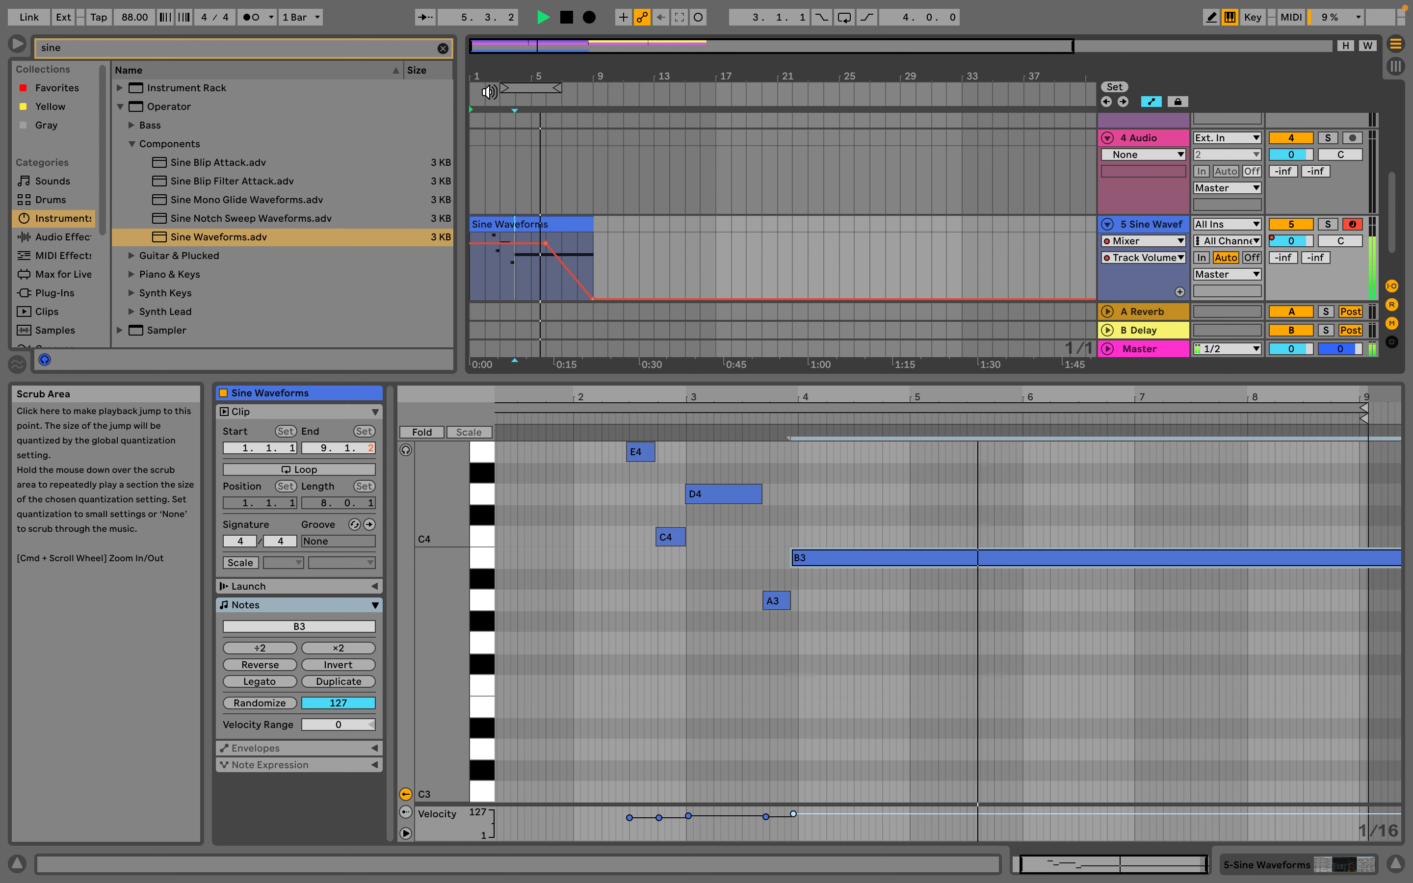
{"action": "key", "text": "space"}
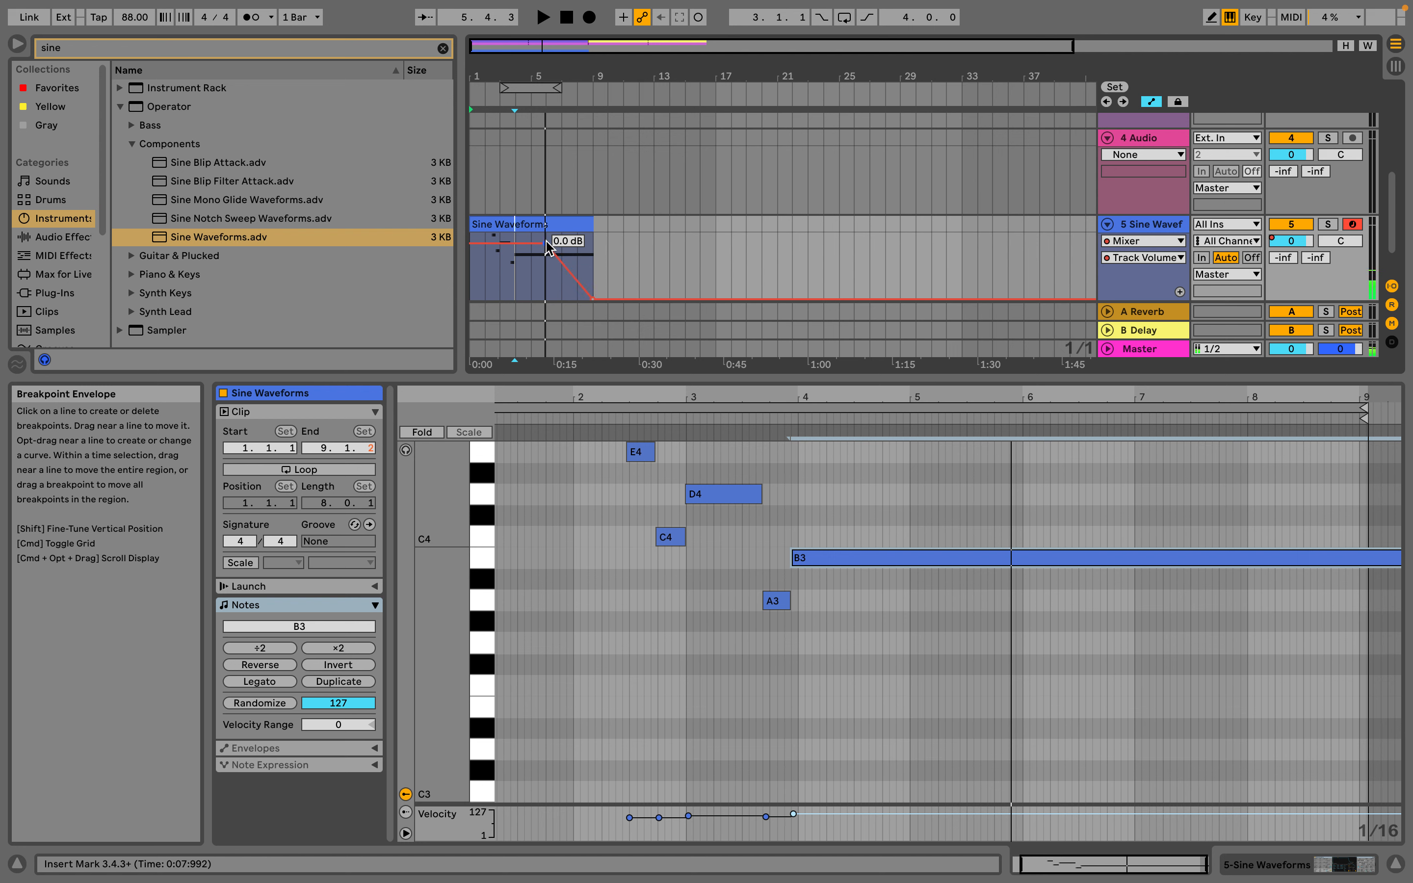
{"action": "left_click_drag", "start_coordinate": [546, 242], "coordinate": [515, 242]}
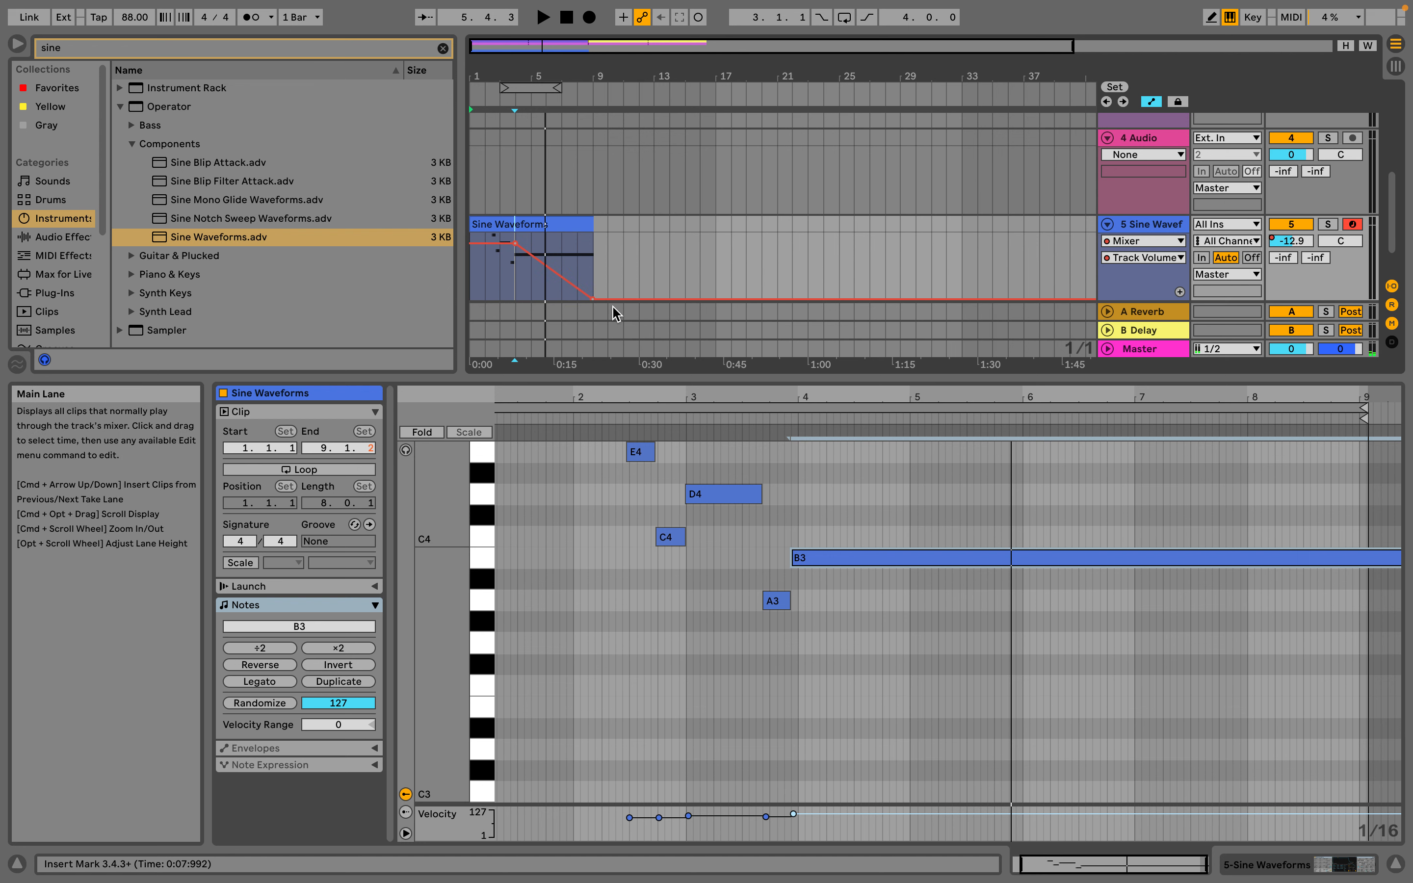
{"action": "left_click_drag", "start_coordinate": [595, 303], "coordinate": [562, 300]}
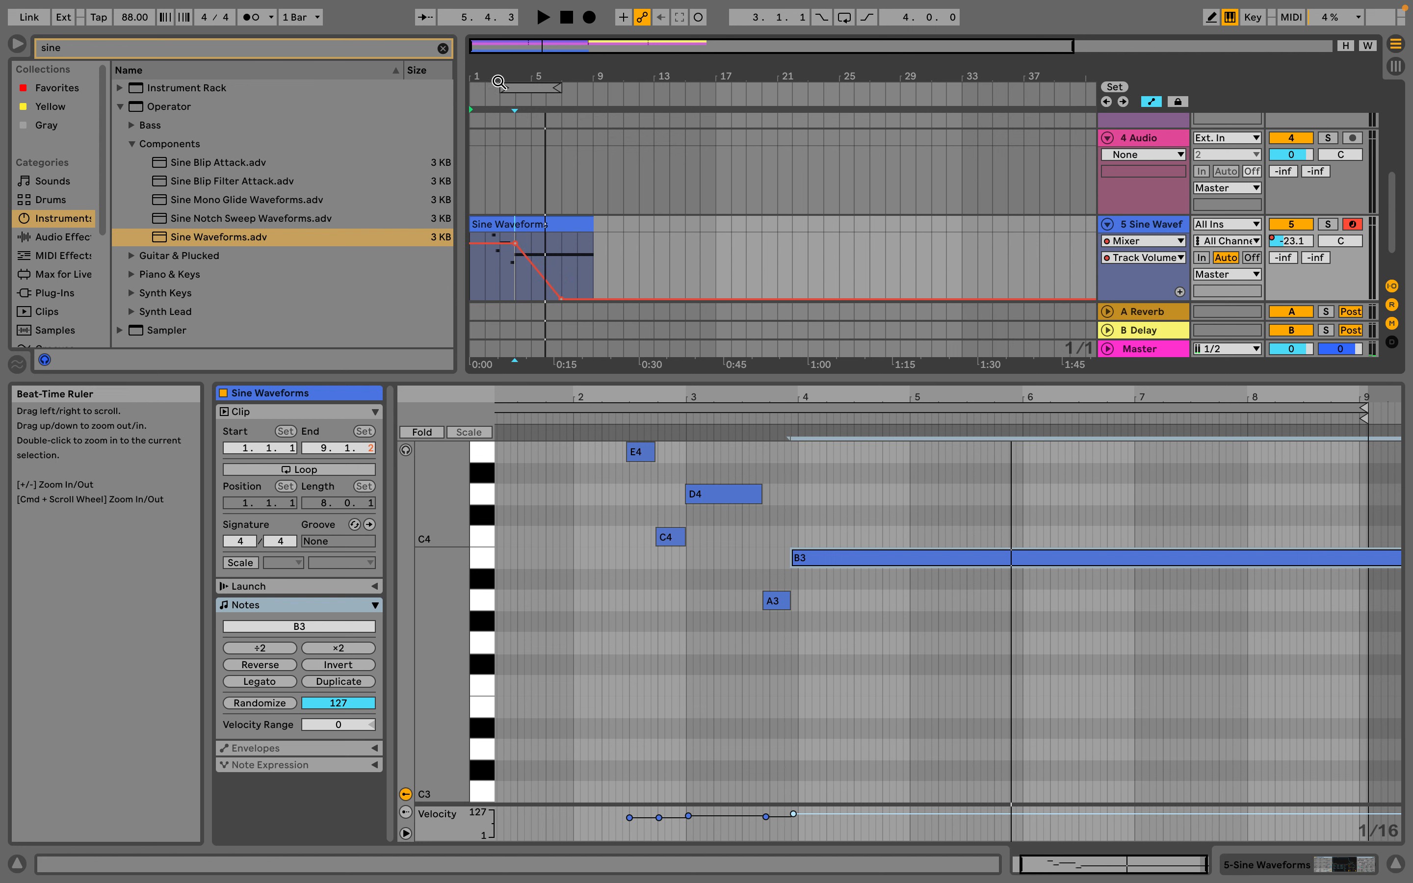
{"action": "left_click", "coordinate": [500, 97]}
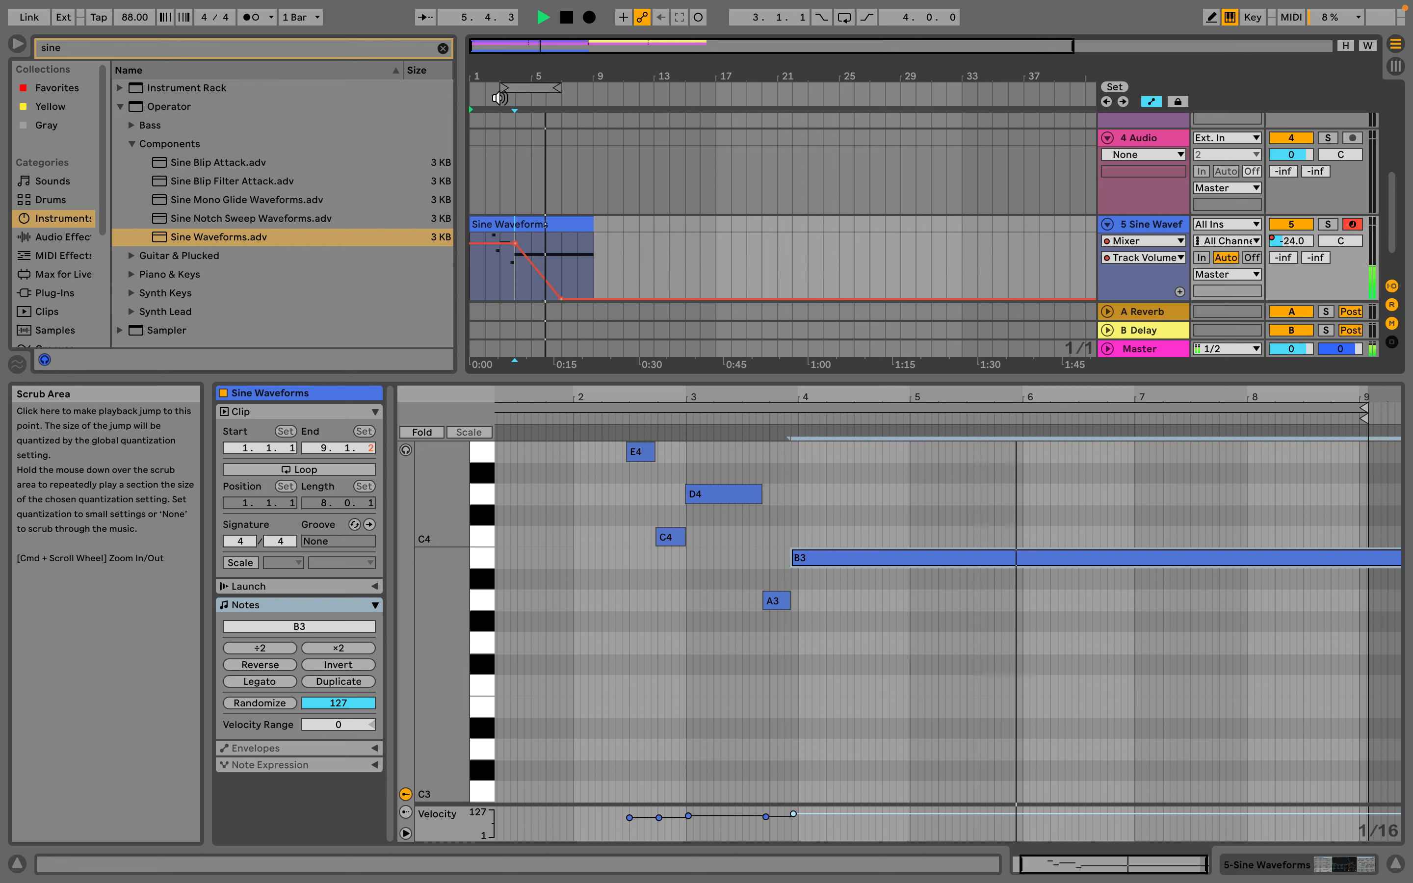
{"action": "left_click", "coordinate": [568, 18]}
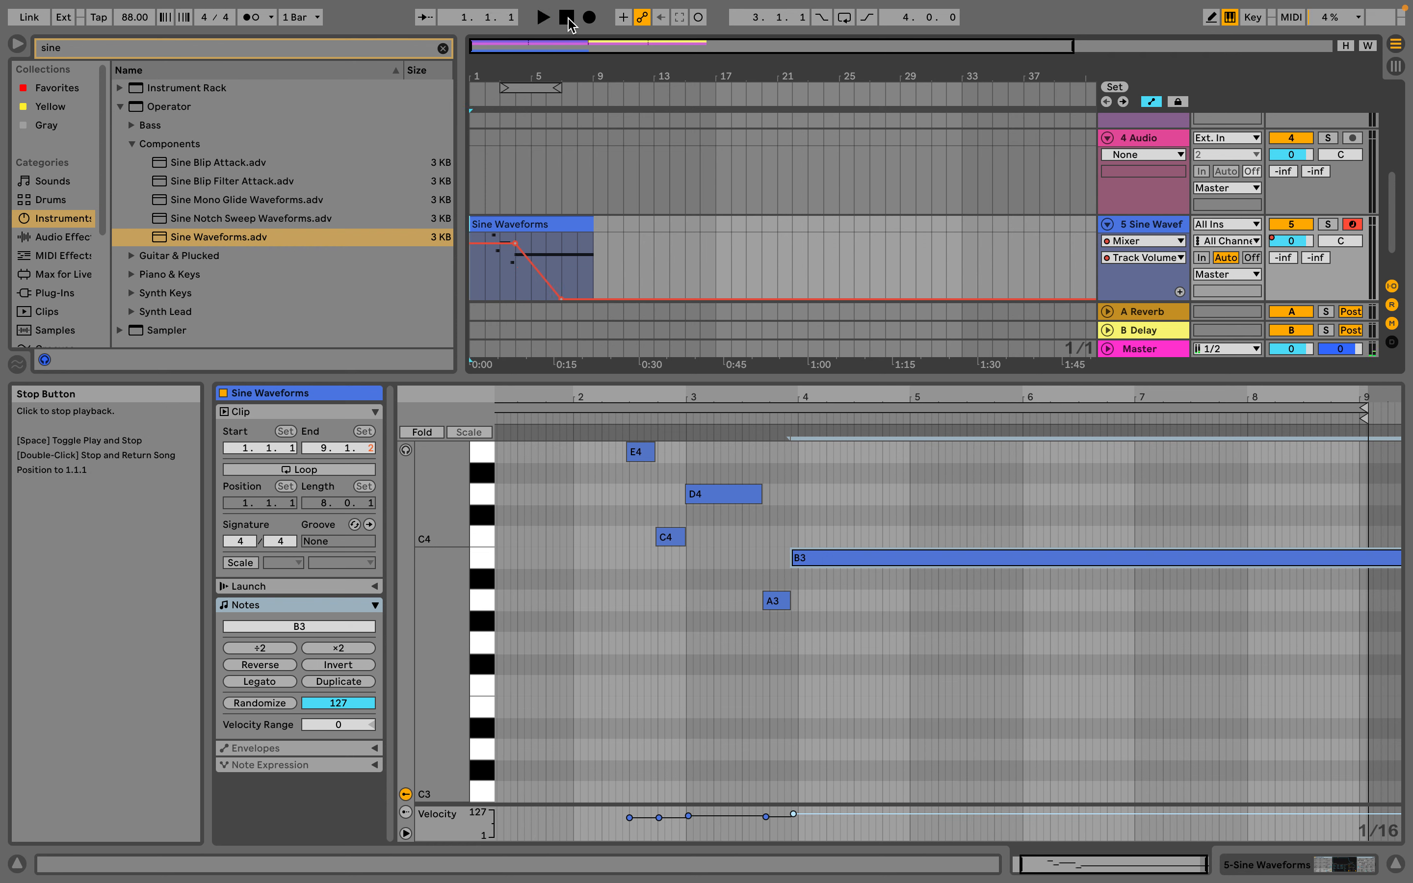
Shrink the clip detail view to enlarge the Arrangement so that all five tracks fit on screen
{"action": "scroll", "coordinate": [650, 319], "scroll_direction": "up", "scroll_amount": 5}
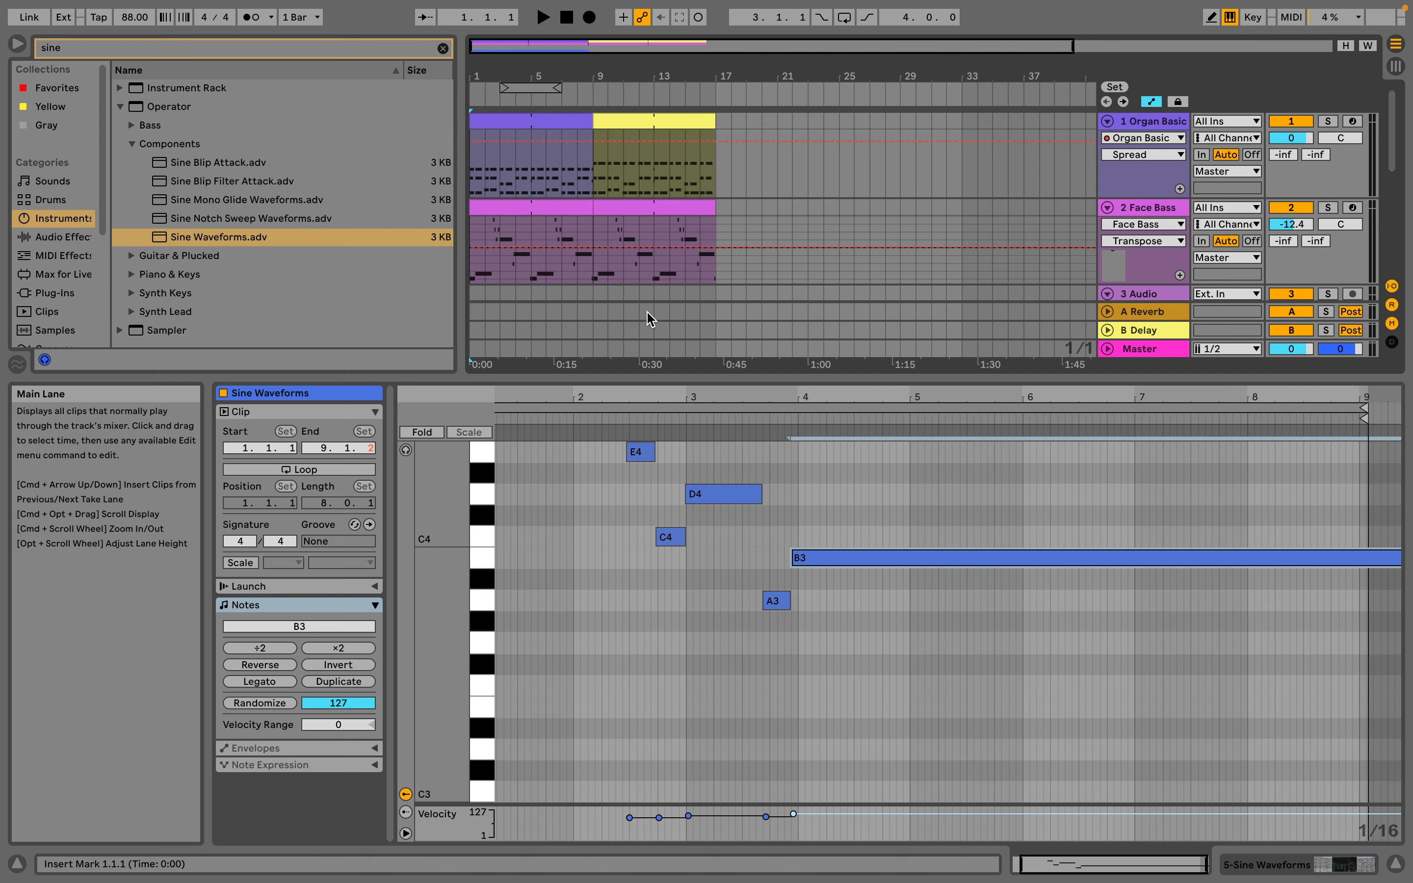
{"action": "left_click_drag", "start_coordinate": [655, 392], "coordinate": [696, 657]}
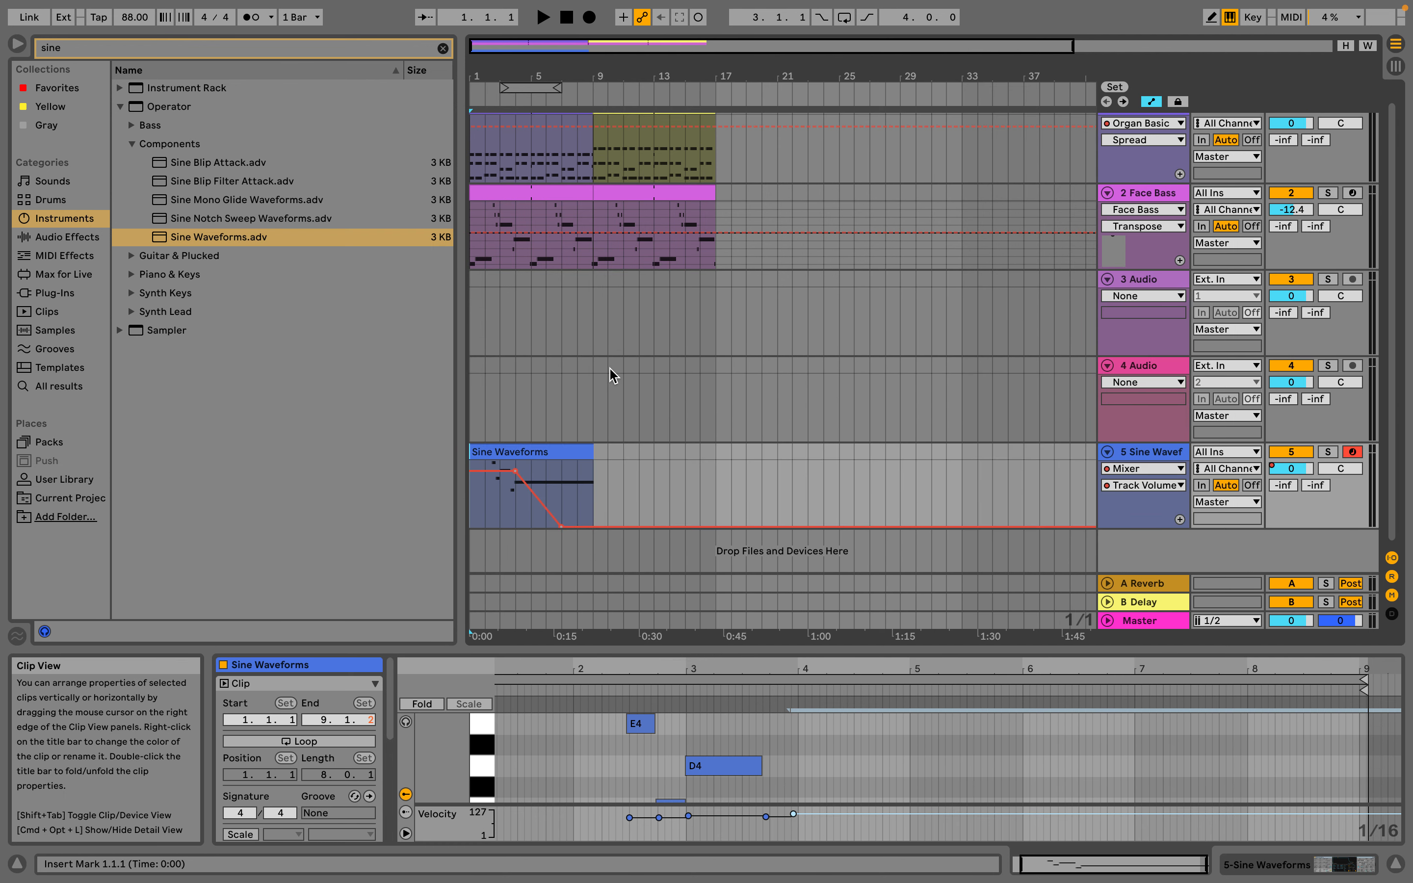
{"action": "scroll", "coordinate": [612, 376], "scroll_direction": "up", "scroll_amount": 1}
Export the Sine Waveforms MIDI clip to the Desktop under the name Crunchy Sloppy
{"action": "mouse_move", "coordinate": [190, 7]}
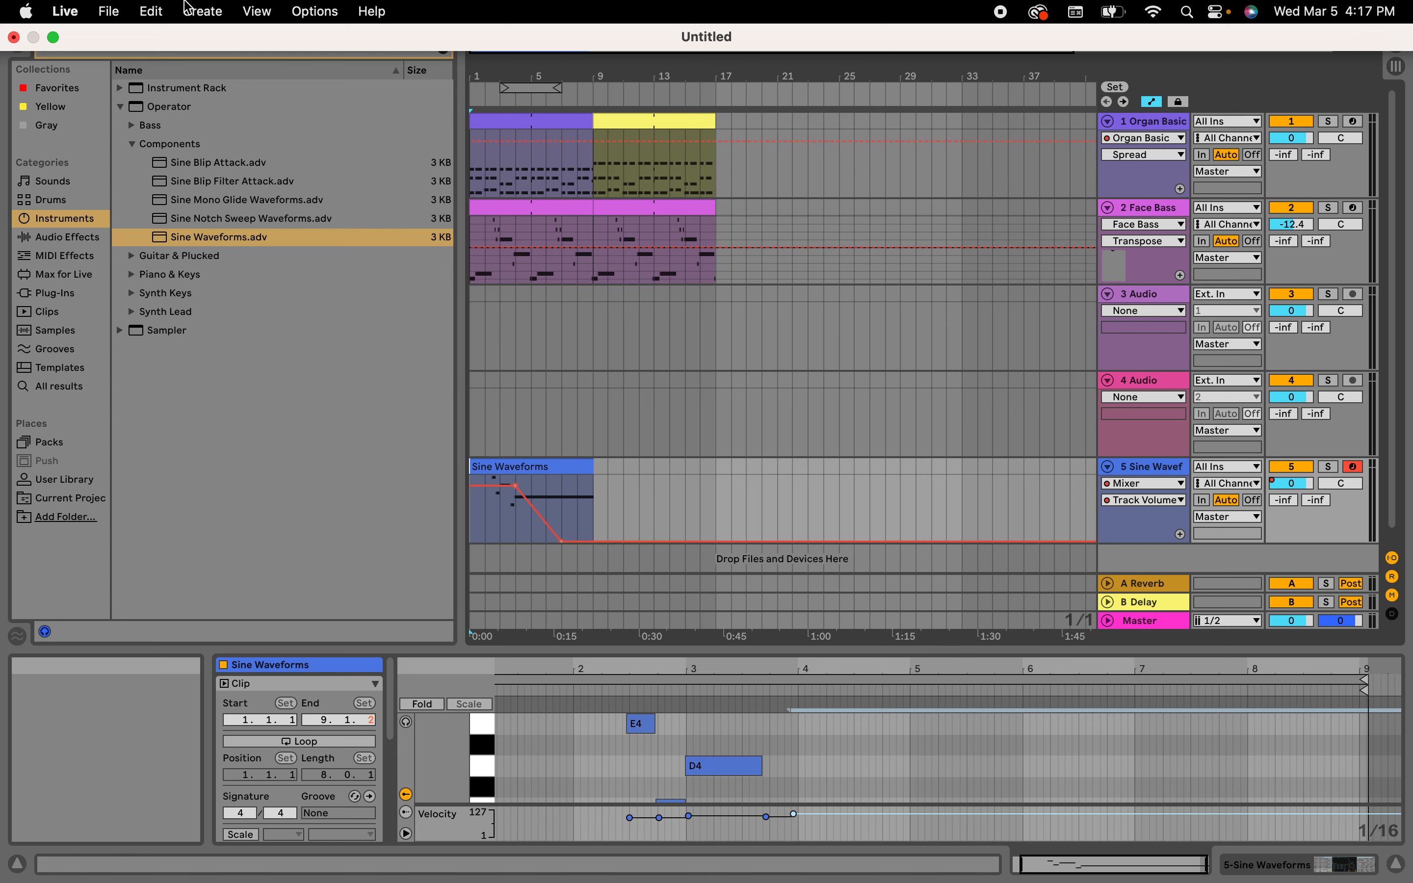
{"action": "left_click", "coordinate": [108, 12]}
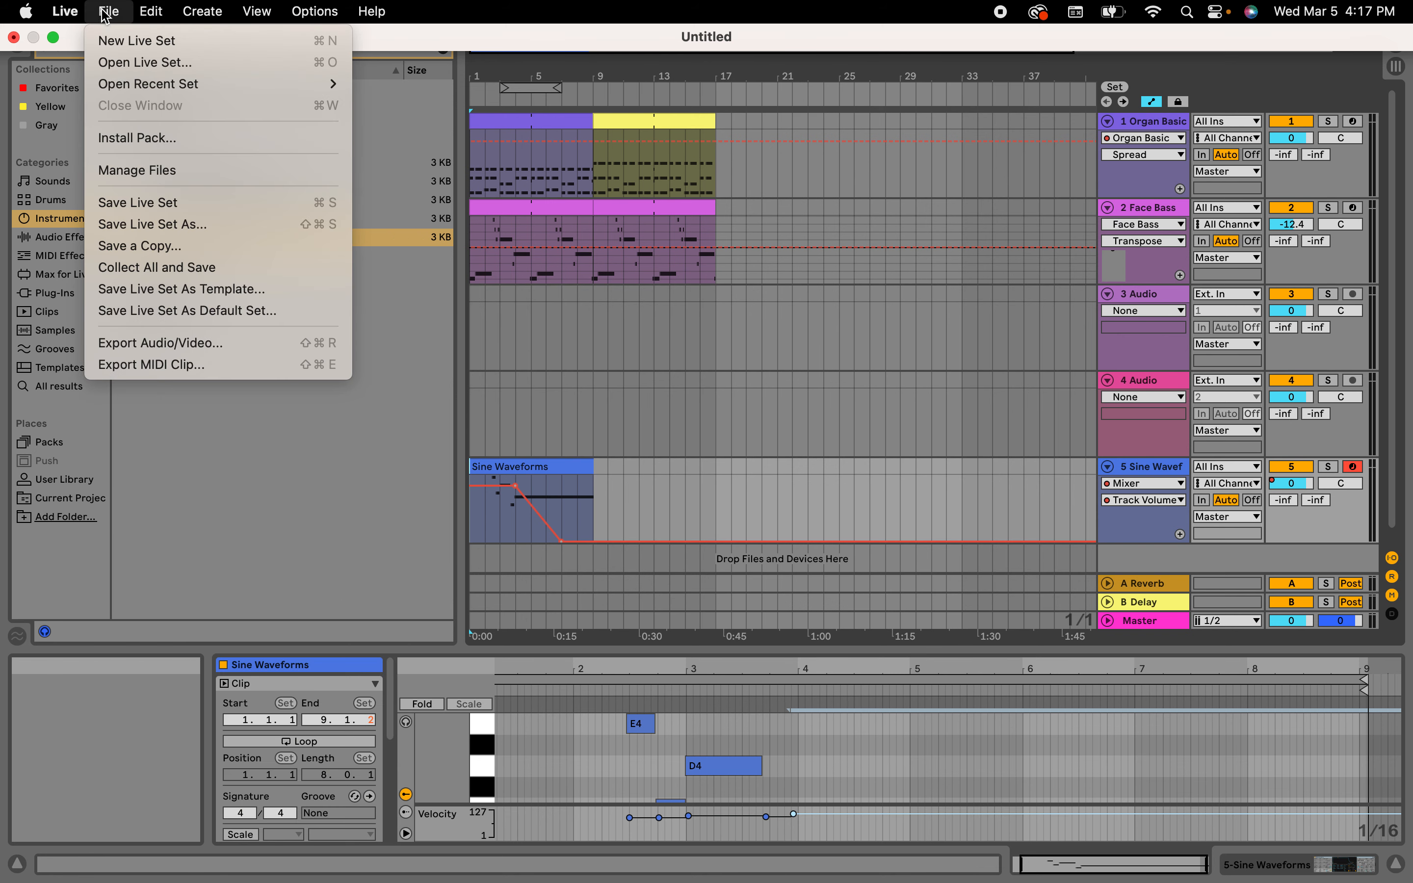
{"action": "left_click", "coordinate": [150, 365]}
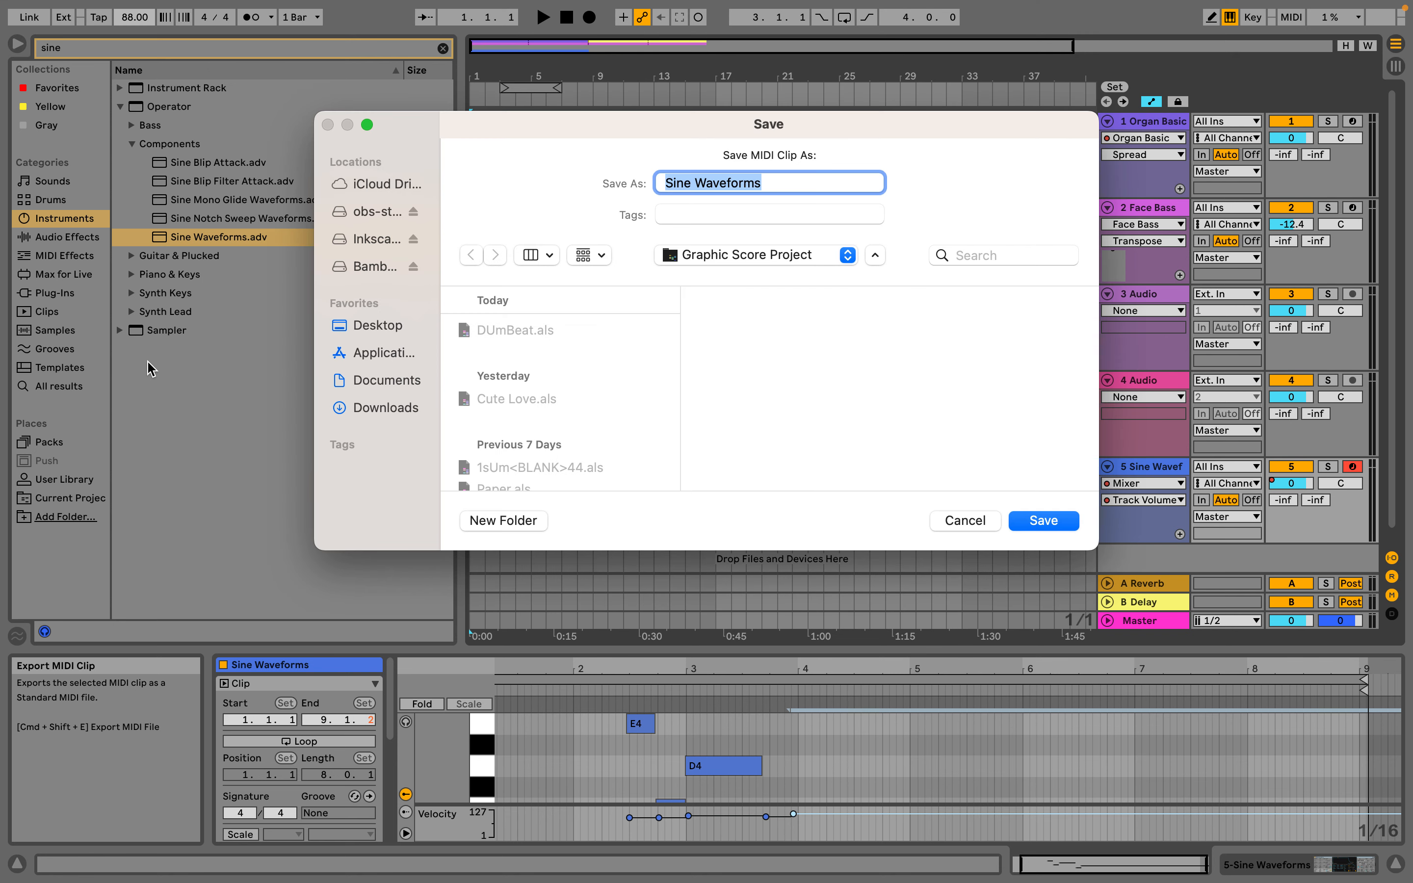
{"action": "type", "text": "Crunchy"}
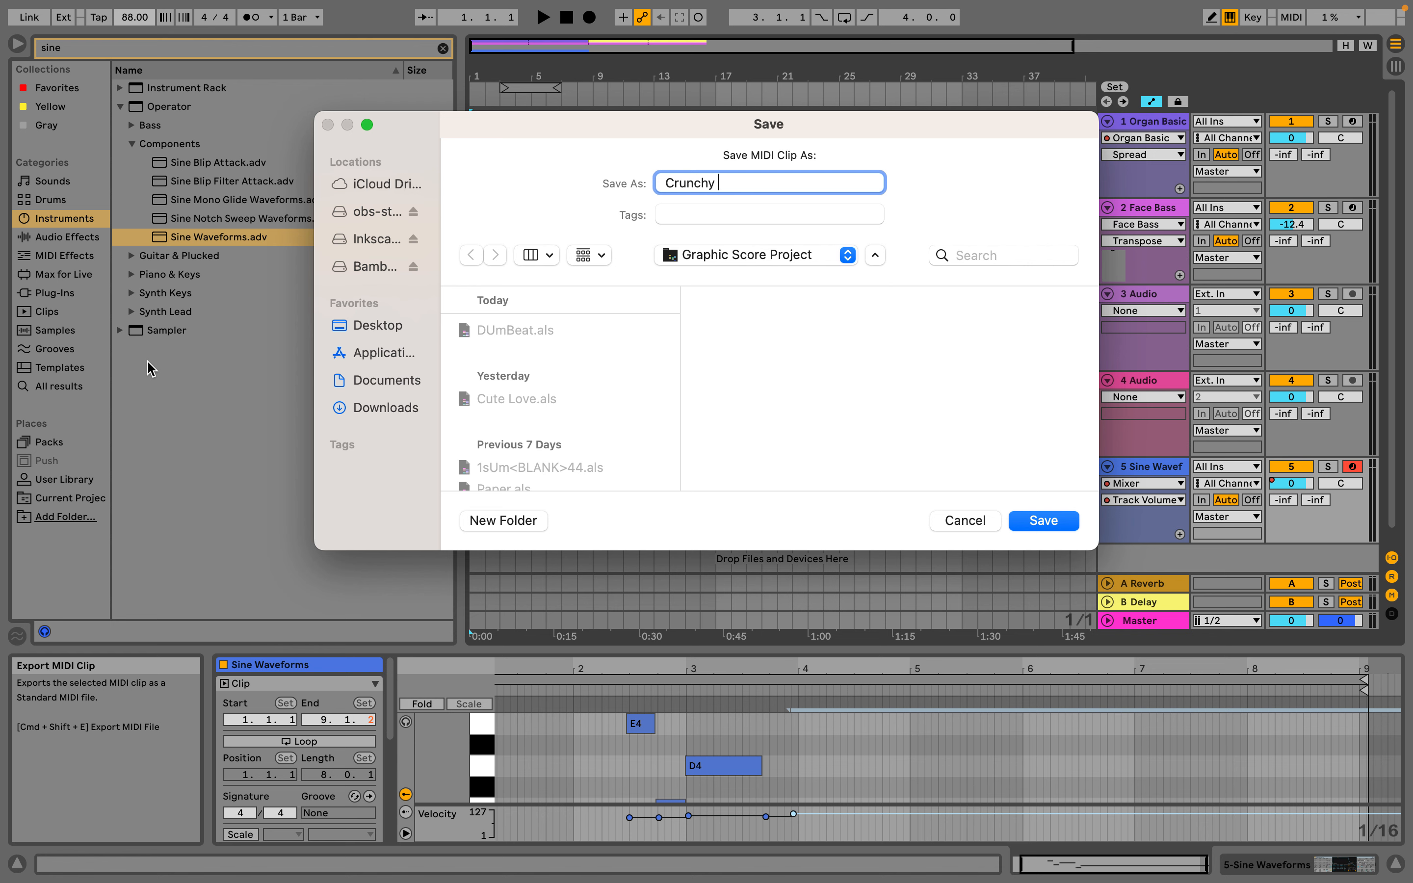
{"action": "type", "text": " Sloppy"}
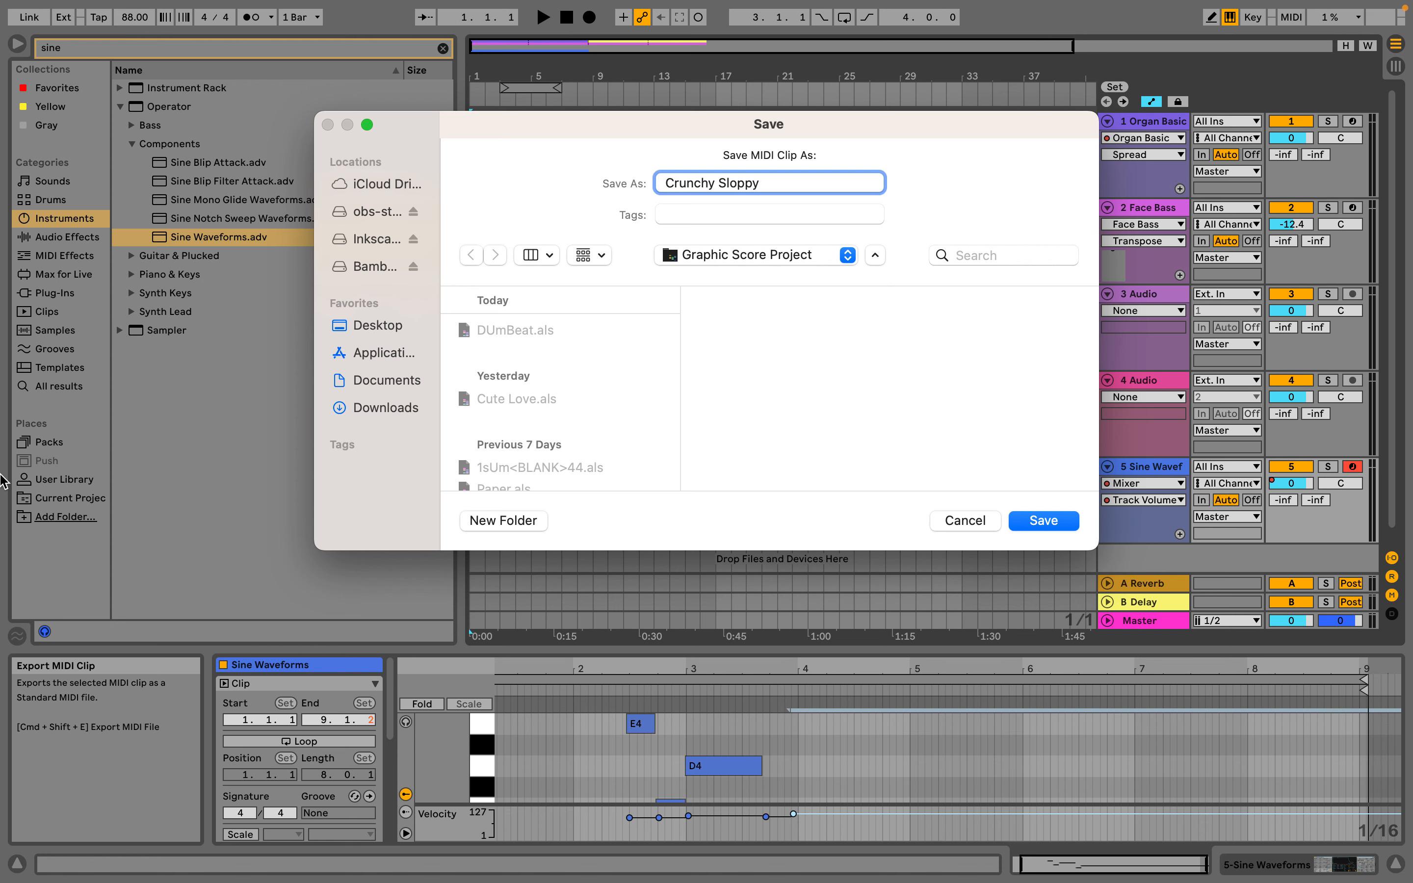
{"action": "left_click", "coordinate": [363, 331]}
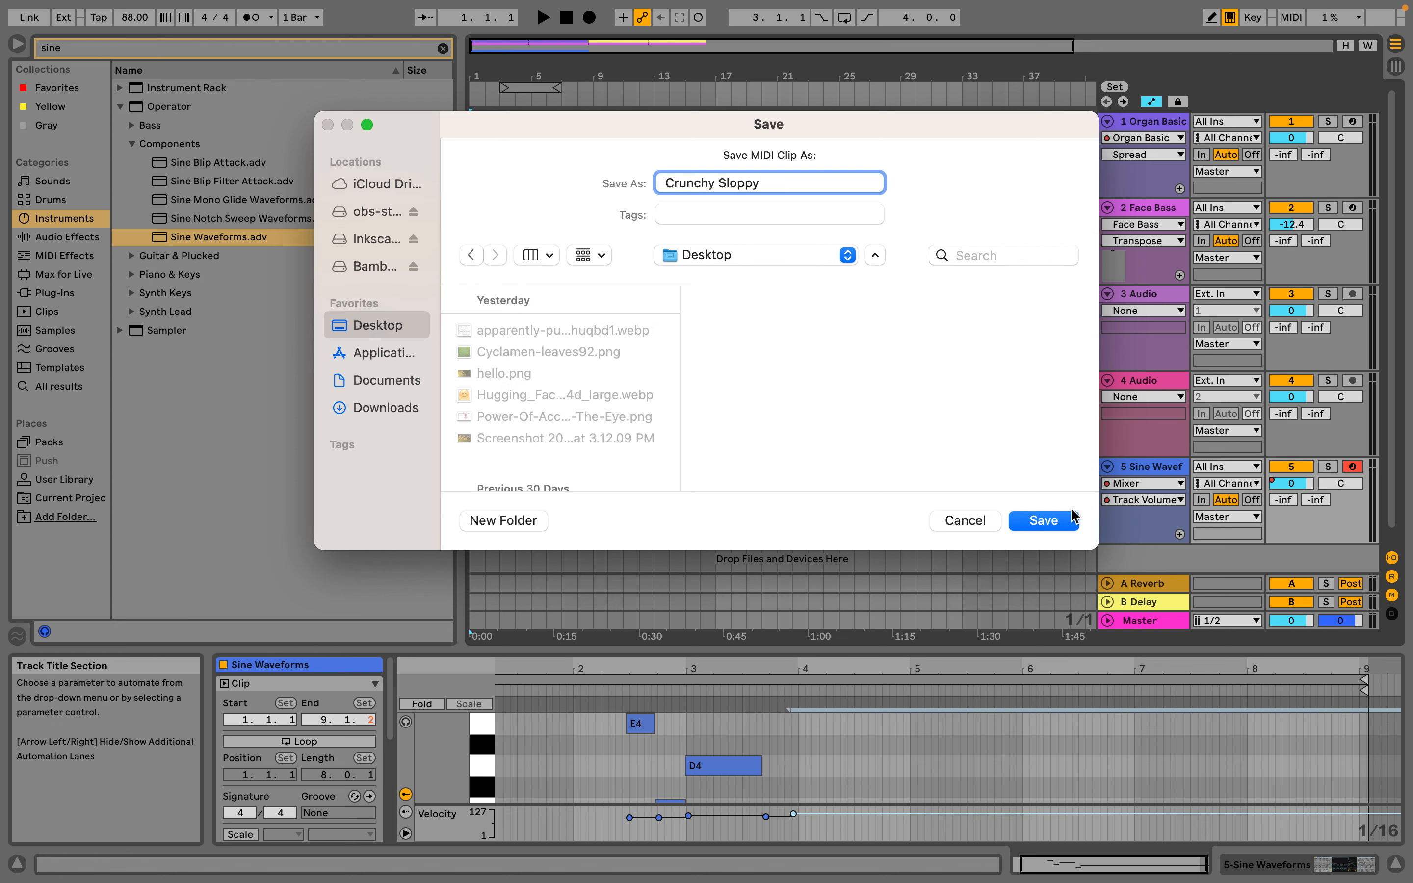
{"action": "left_click", "coordinate": [1044, 521]}
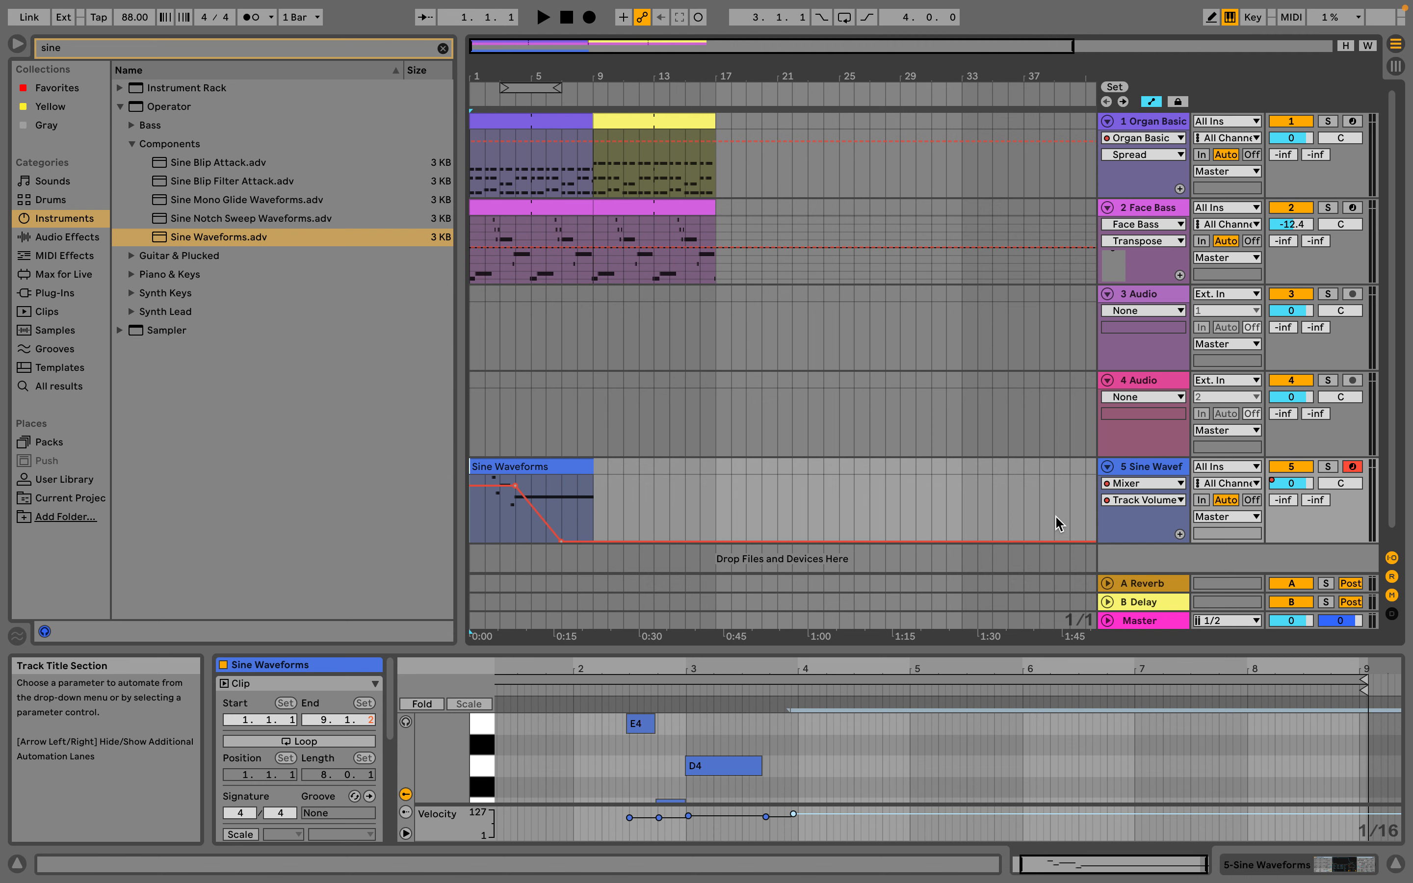
Switch to the Finder desktop and preview the playback of Crunchy Sloppy.mid
{"action": "key", "text": "ctrl+Left"}
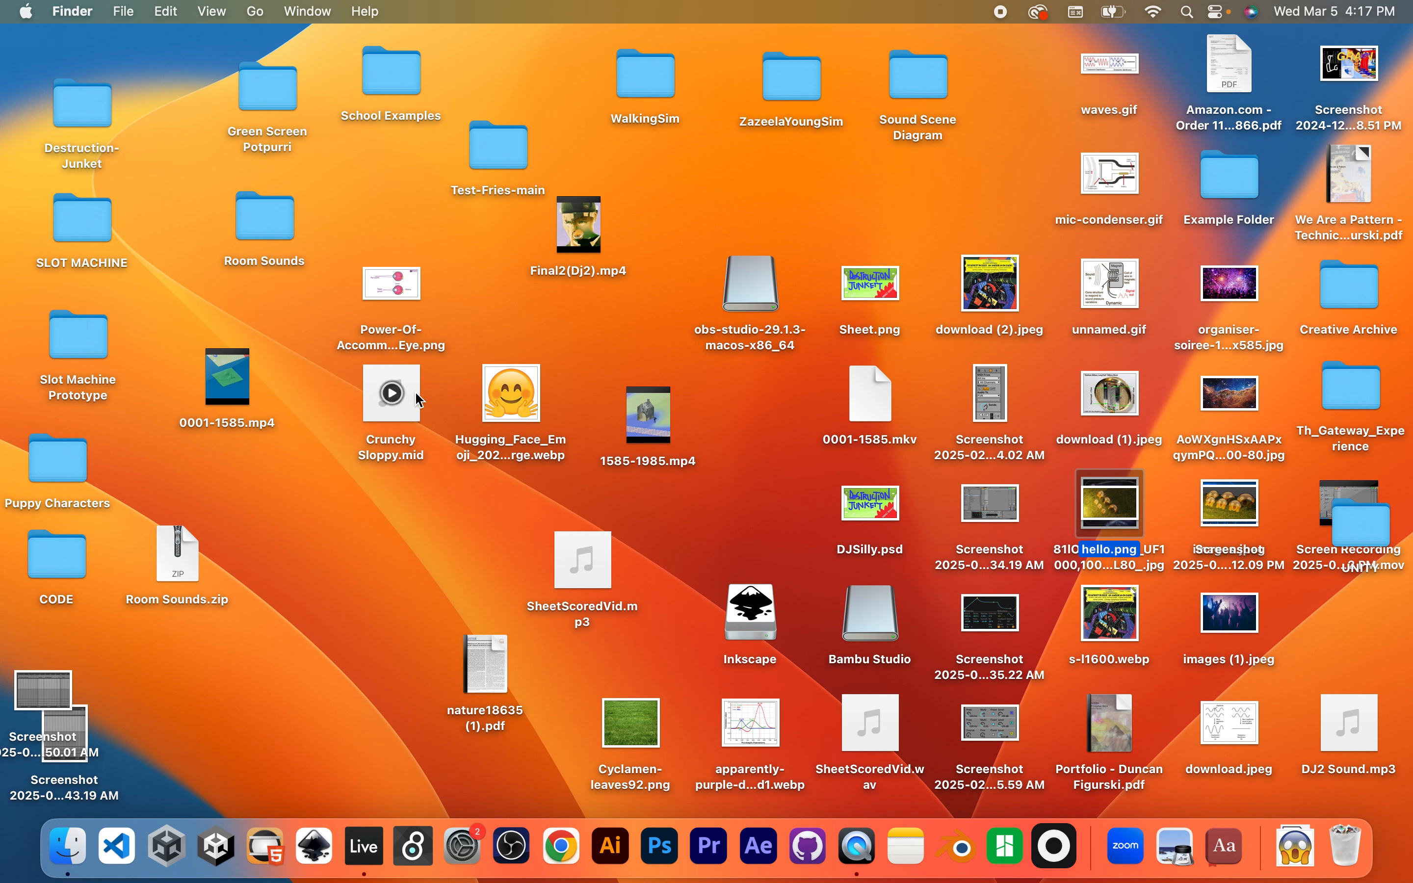
{"action": "left_click", "coordinate": [395, 400]}
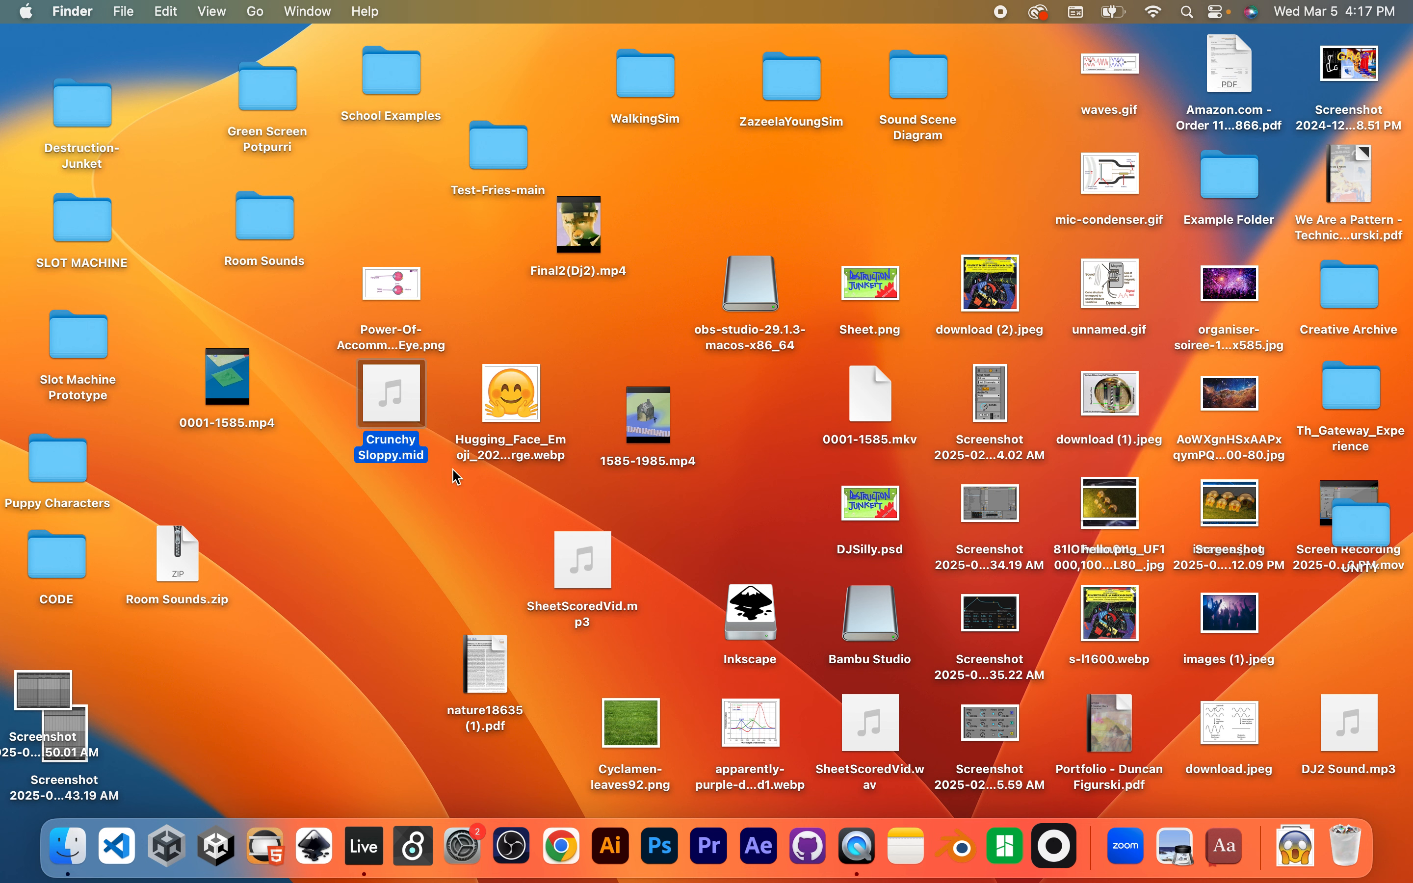
{"action": "left_click", "coordinate": [394, 395]}
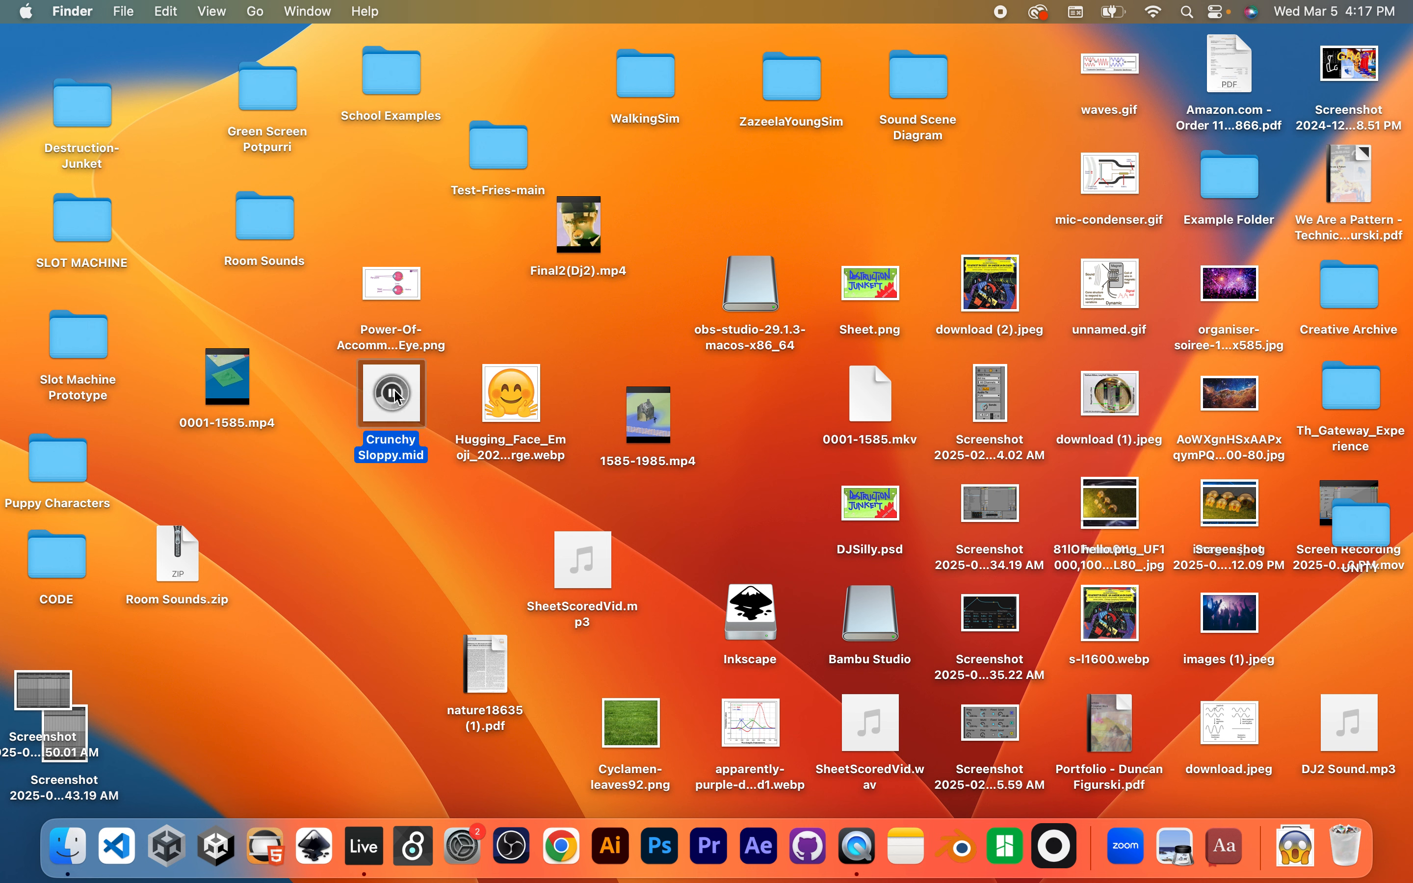
{"action": "double_click", "coordinate": [388, 418]}
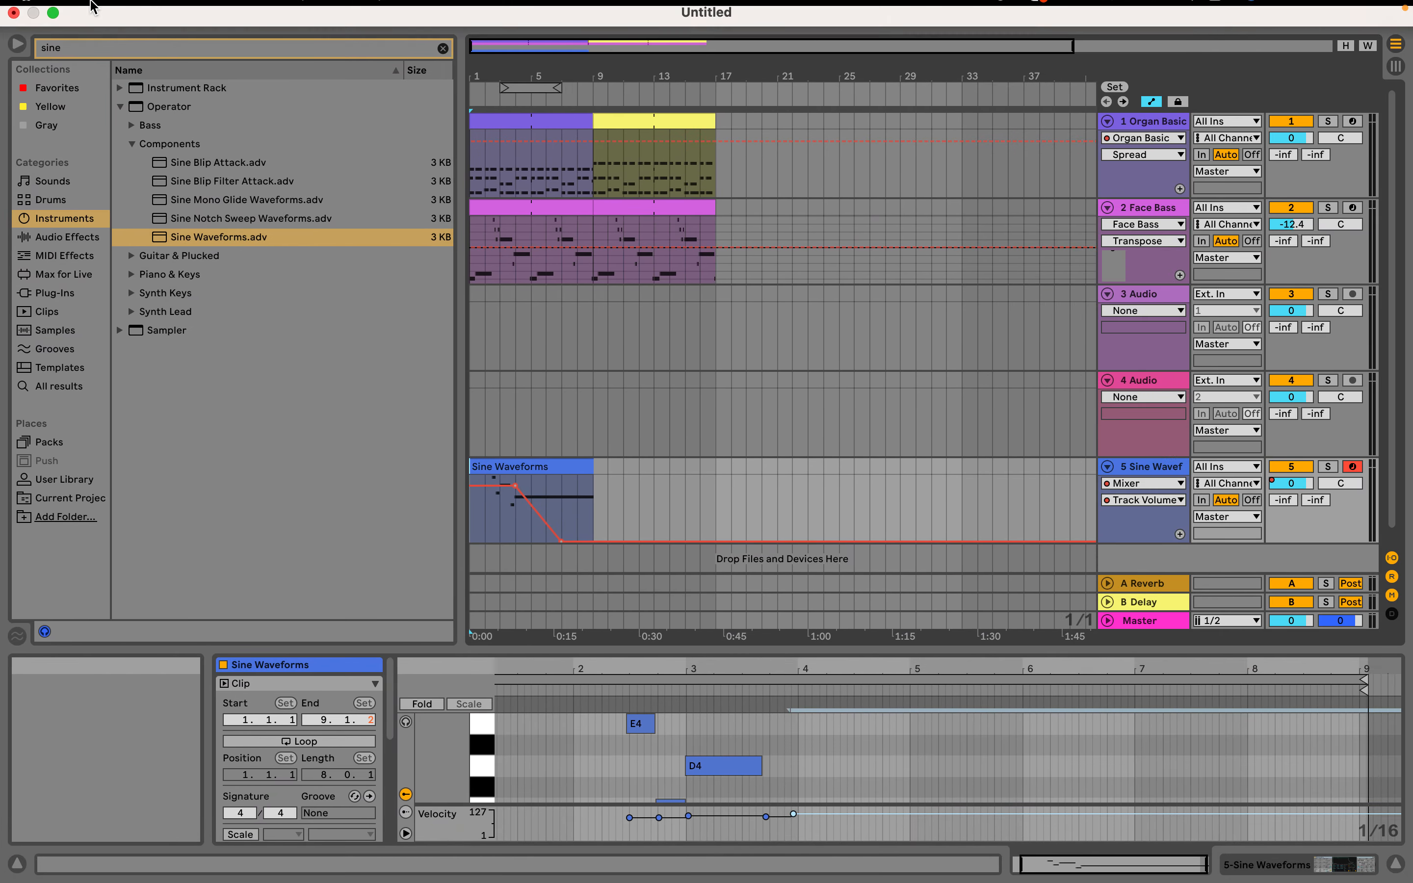
Open Live's Export Audio/Video settings, and move Crunchy Sloppy.mid from the Finder desktop to the Trash
{"action": "left_click", "coordinate": [108, 11]}
{"action": "left_click", "coordinate": [193, 356]}
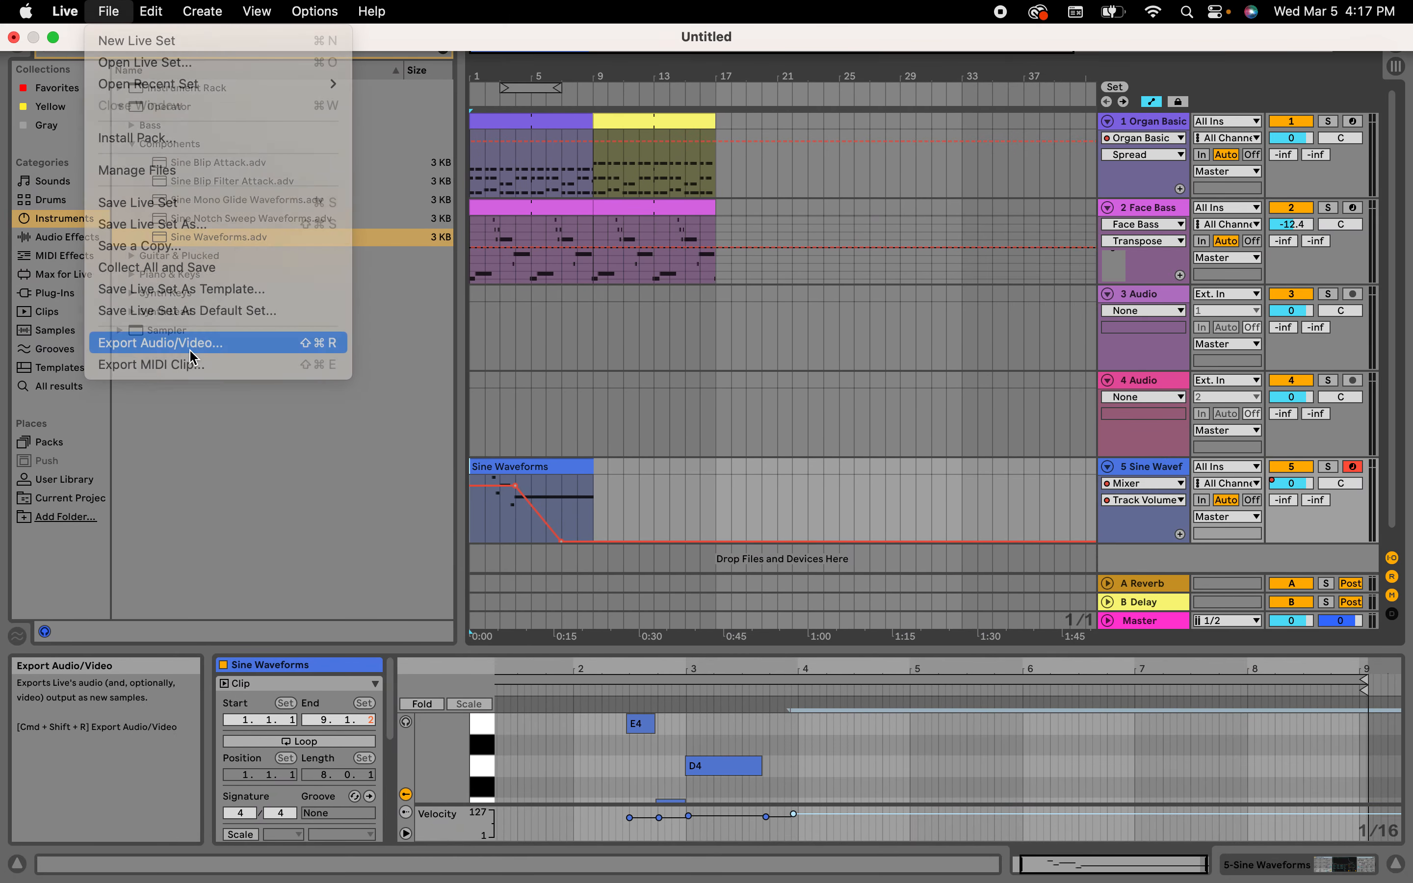
{"action": "key", "text": "ctrl+Left"}
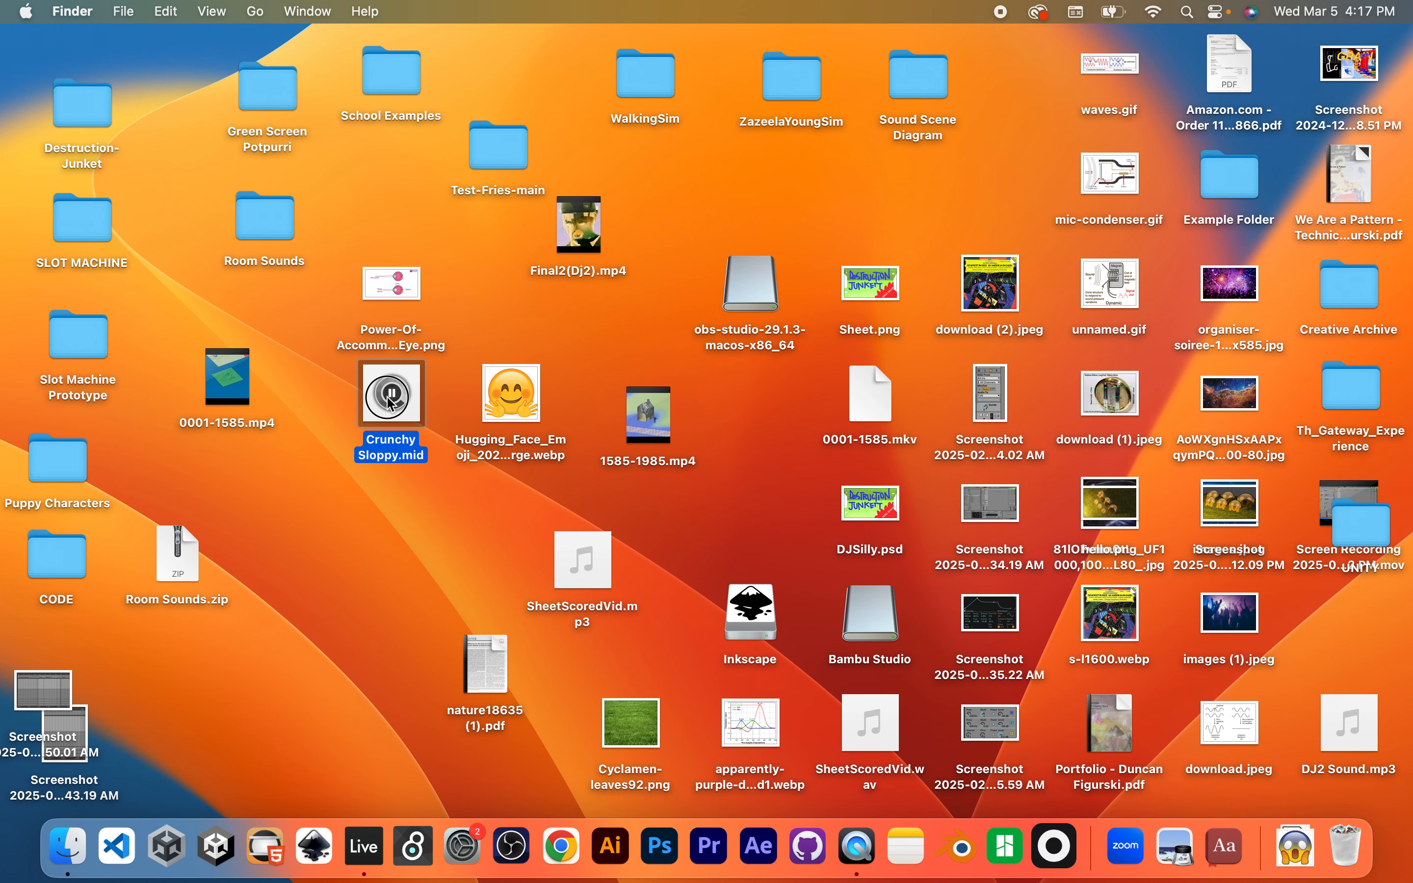
{"action": "left_click_drag", "start_coordinate": [388, 403], "coordinate": [1333, 868]}
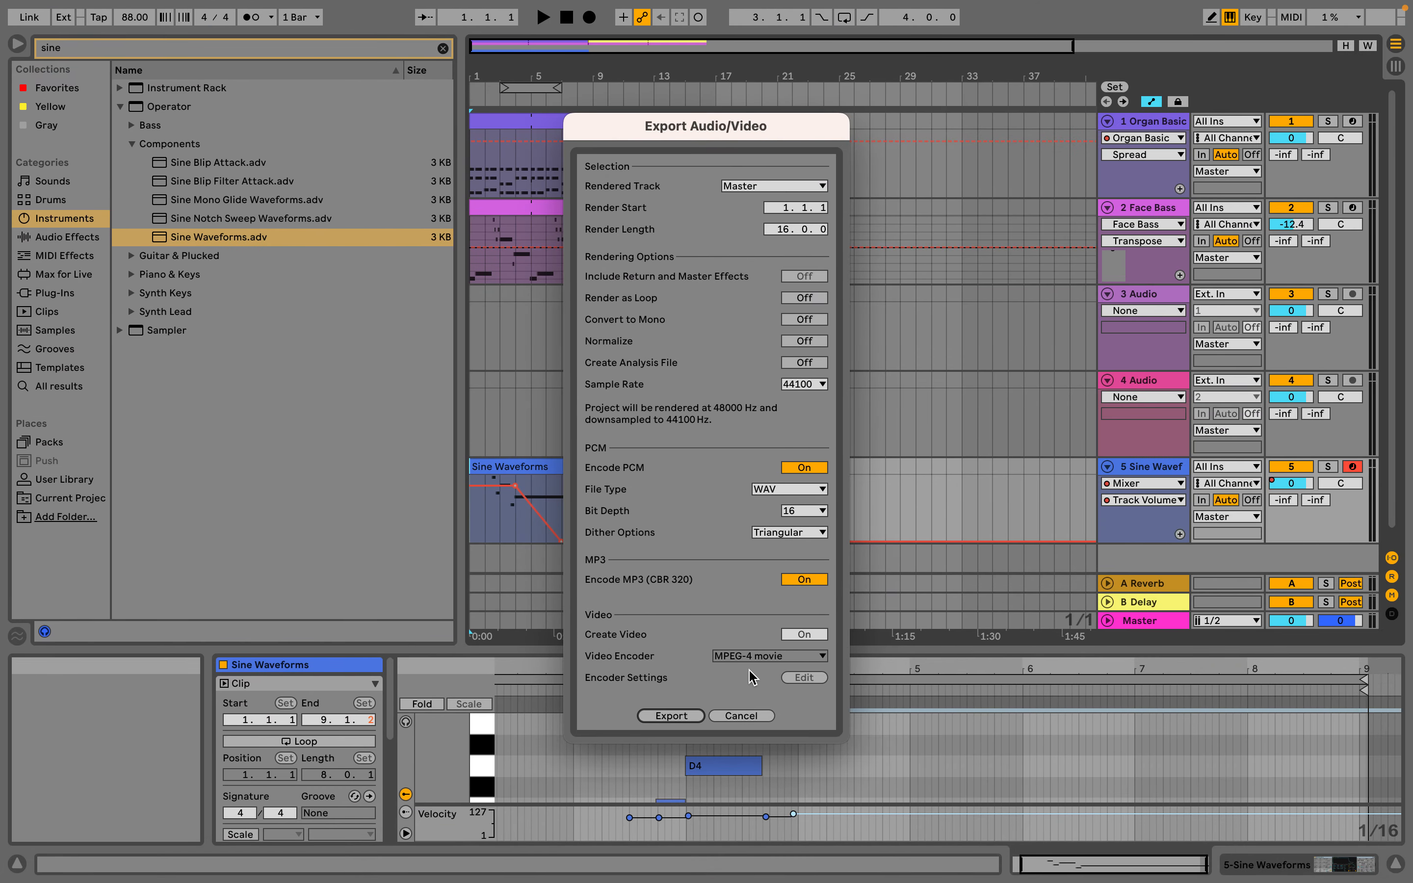
Export the Master track's 16 bars as WAV and MP3 to the Desktop under the name SloppyCrunchy
{"action": "left_click", "coordinate": [674, 716]}
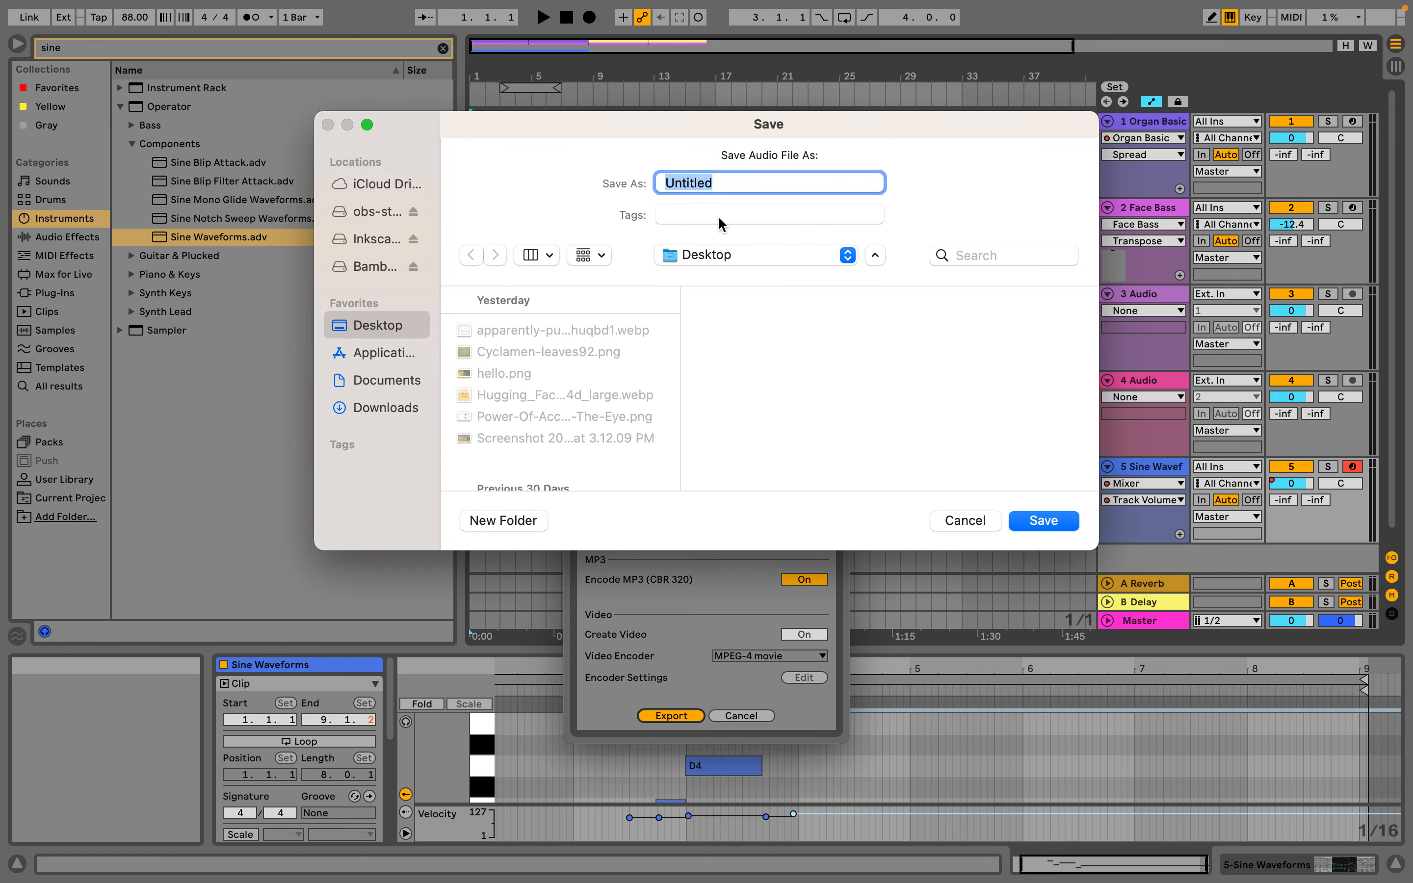
{"action": "type", "text": "SloppyCrunchy"}
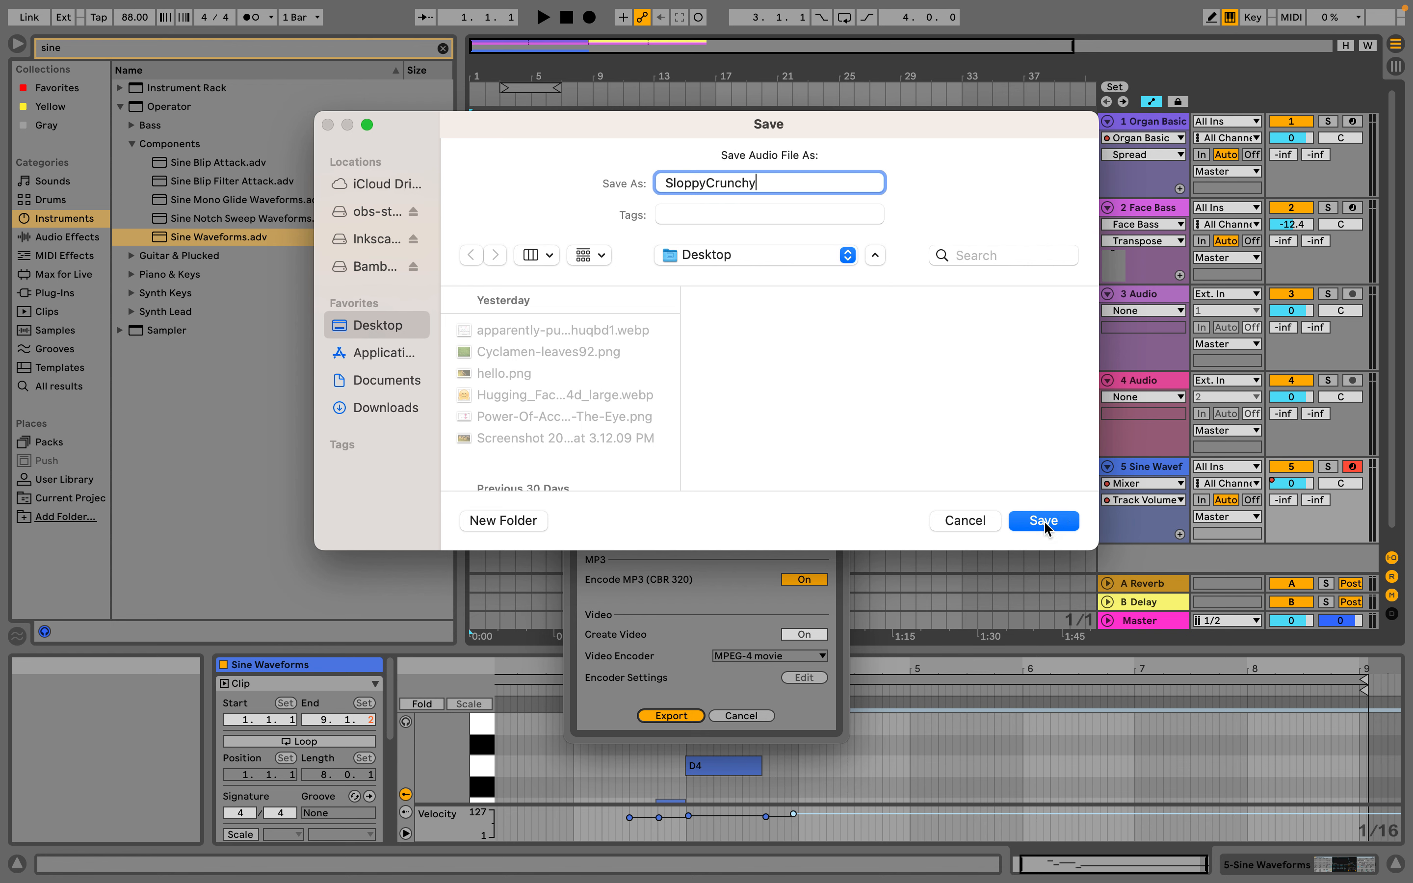
{"action": "left_click", "coordinate": [1043, 521]}
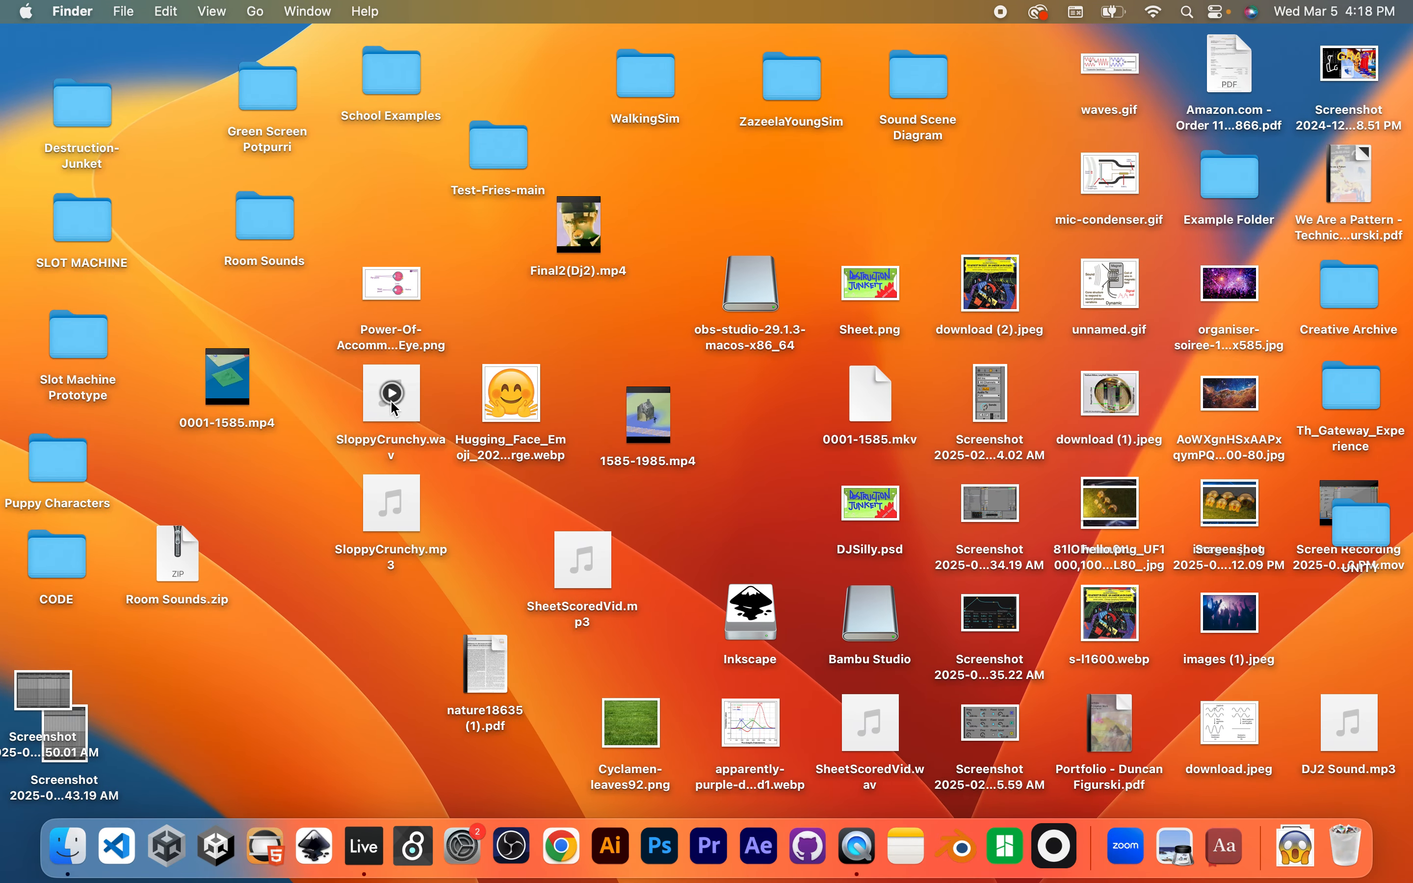
Preview the exported SloppyCrunchy.mp3 on the Finder desktop and stop its playback
{"action": "left_click", "coordinate": [391, 506]}
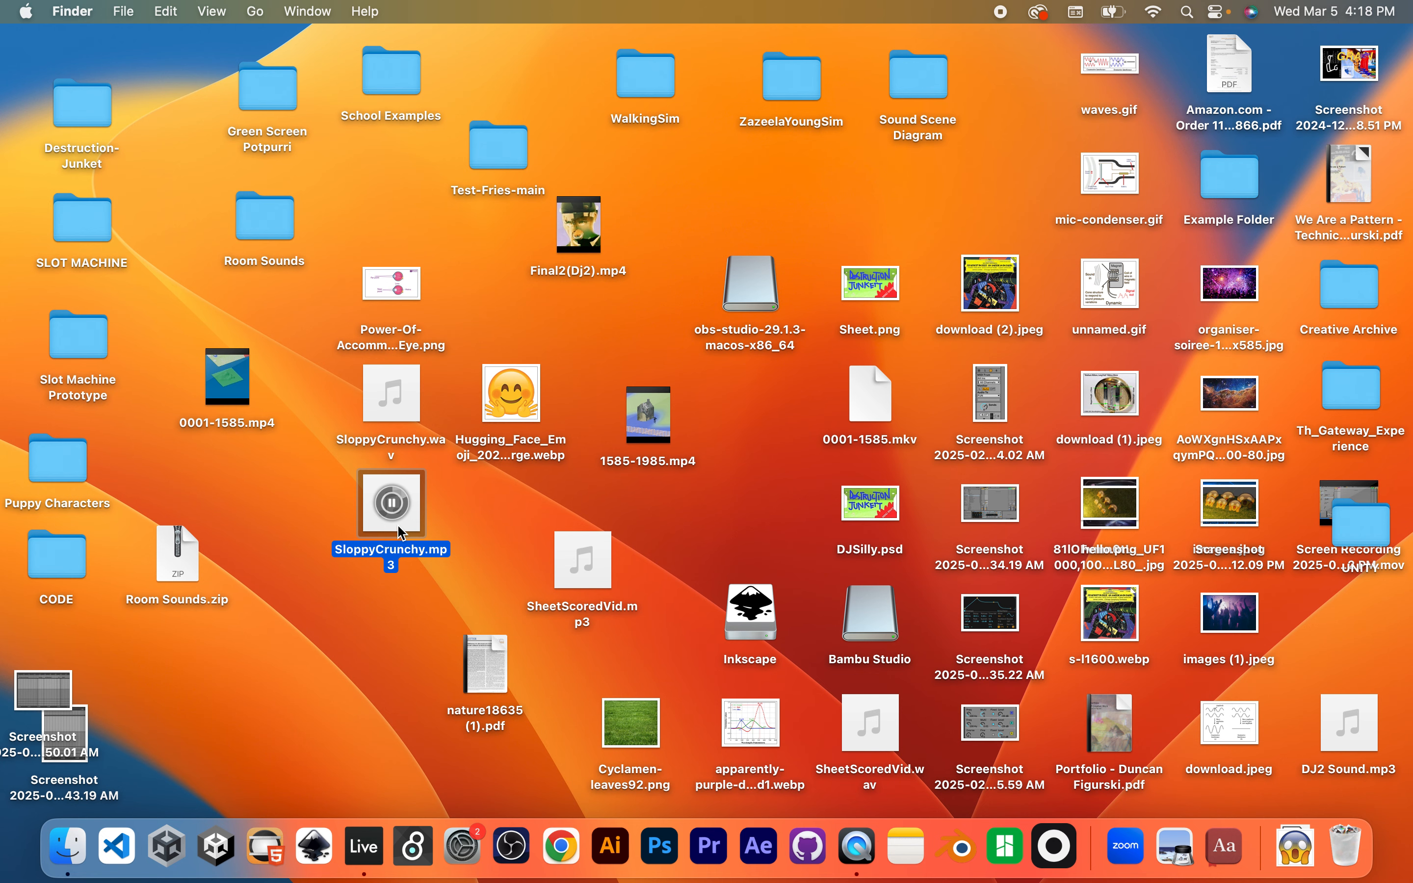
{"action": "left_click", "coordinate": [393, 504]}
Switch back to Live and select the yellow clip from bar 9 to bar 17 on the Organ Basic track
{"action": "key", "text": "ctrl+Right"}
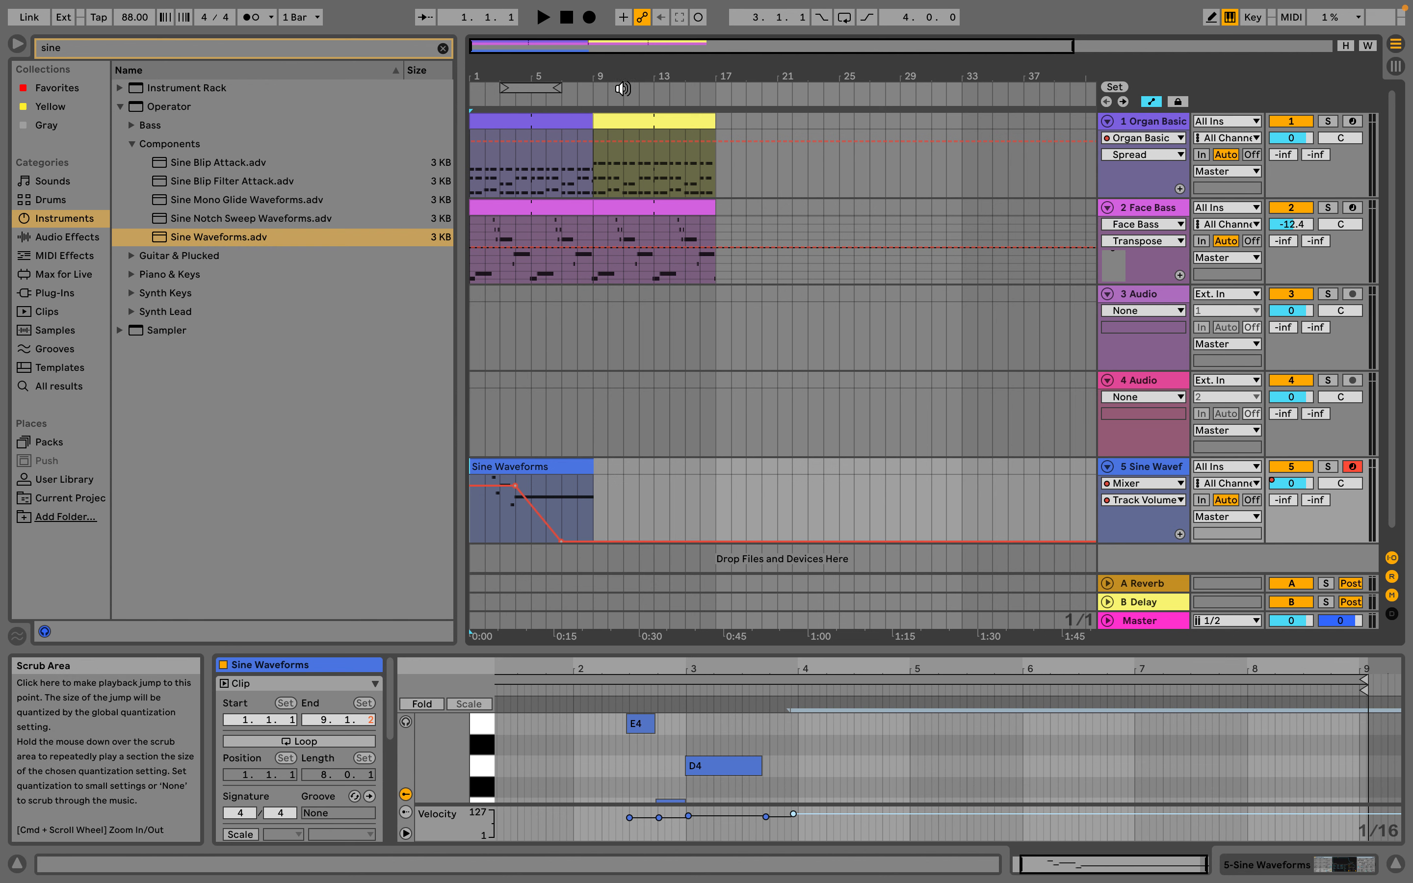
{"action": "left_click", "coordinate": [649, 121]}
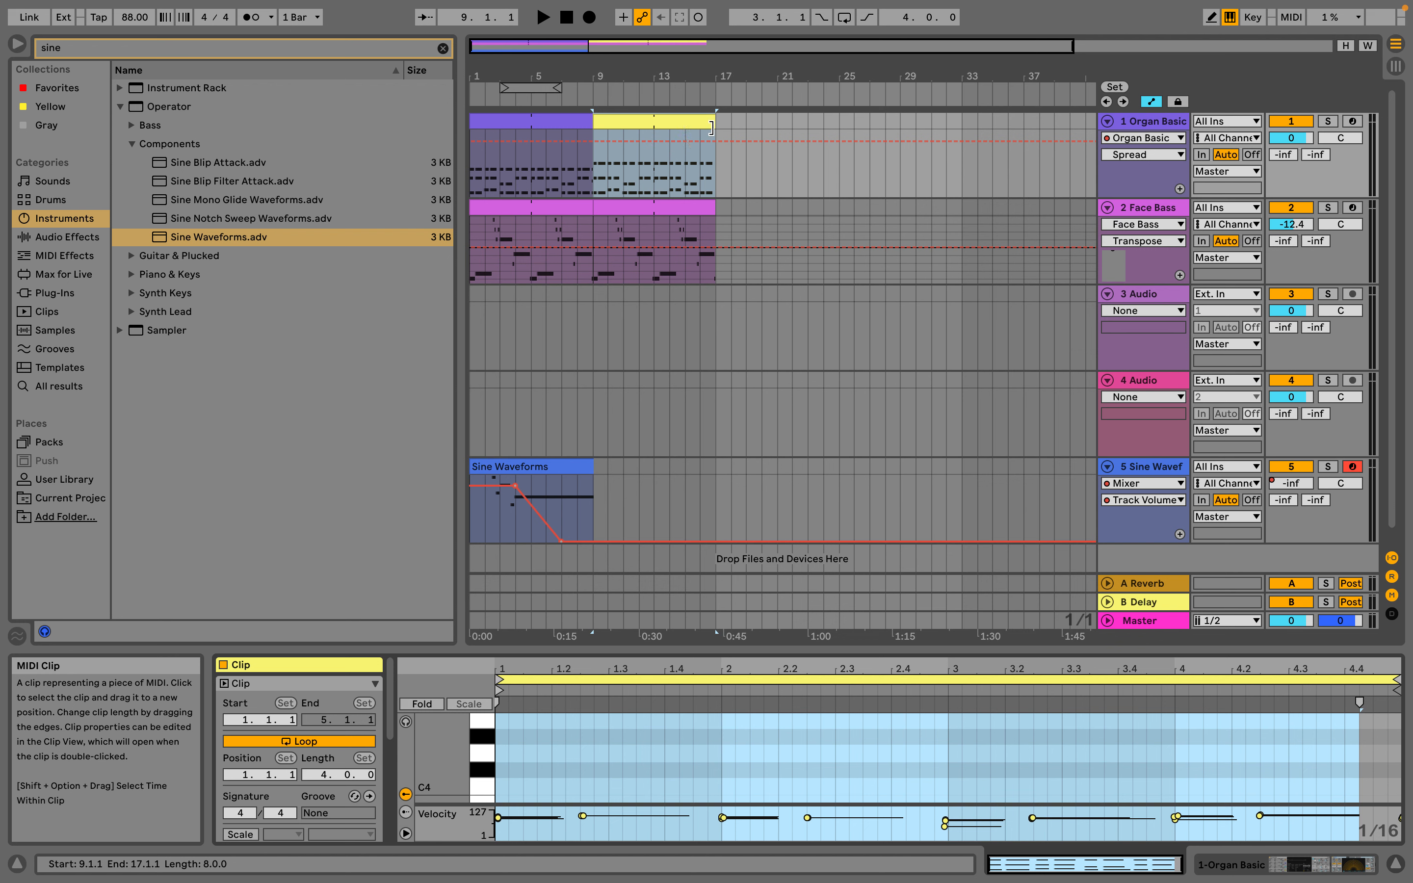